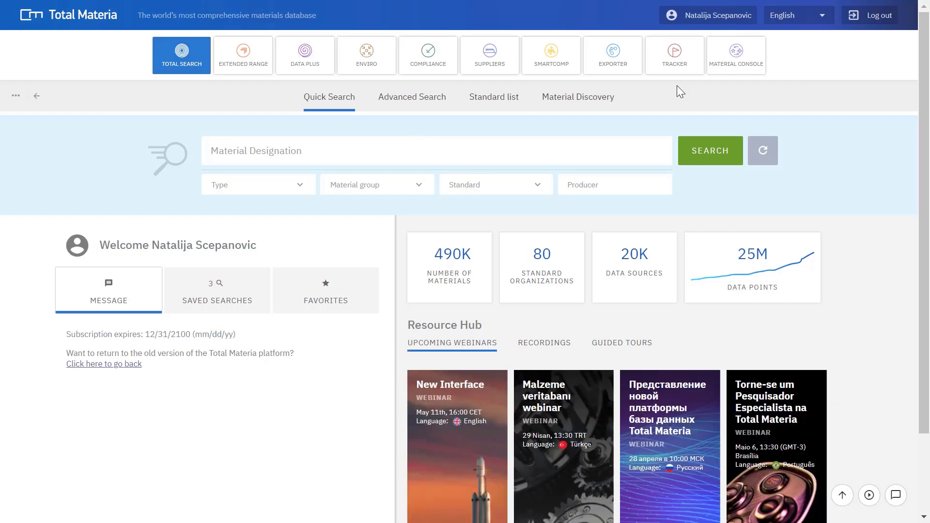
Look at the available interface languages and the subscription message on the welcome page.
{"action": "left_click", "coordinate": [796, 22]}
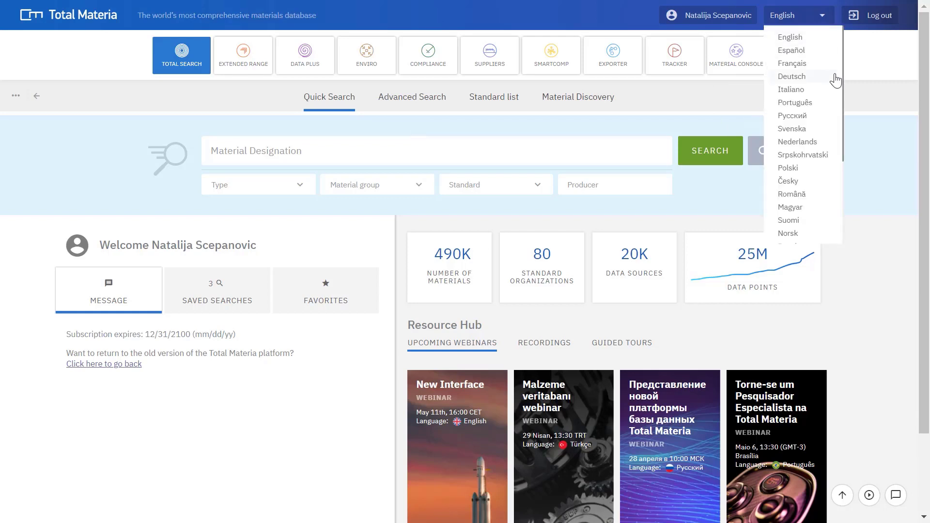
{"action": "left_click", "coordinate": [876, 78]}
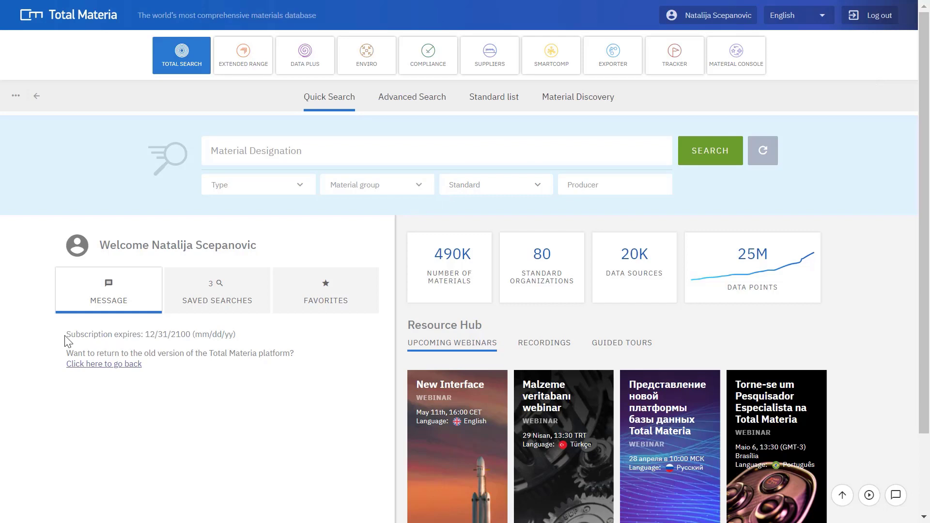
{"action": "left_click_drag", "start_coordinate": [68, 336], "coordinate": [140, 336]}
{"action": "left_click", "coordinate": [166, 371]}
Browse the Resource Hub's upcoming webinars, recordings and guided tours, and view the contact form.
{"action": "scroll", "coordinate": [424, 376], "scroll_direction": "down", "scroll_amount": 2}
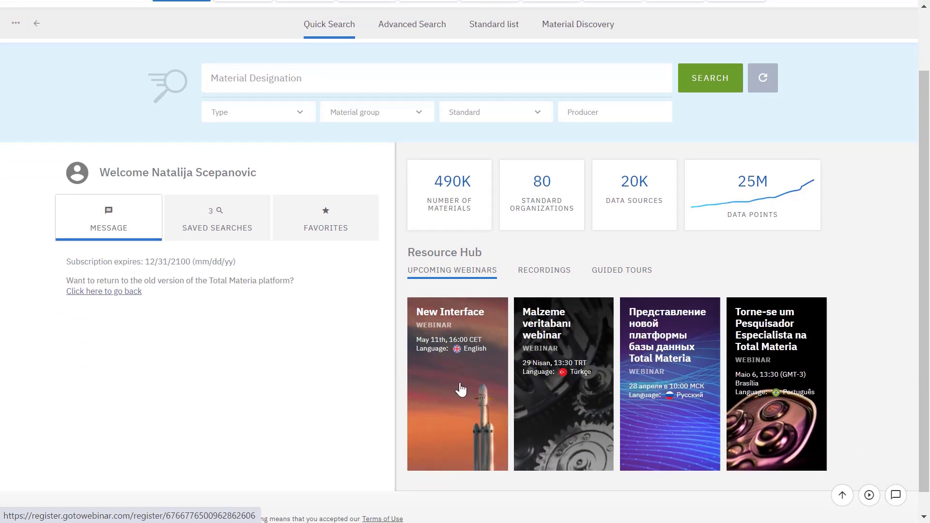
{"action": "scroll", "coordinate": [460, 388], "scroll_direction": "up", "scroll_amount": 2}
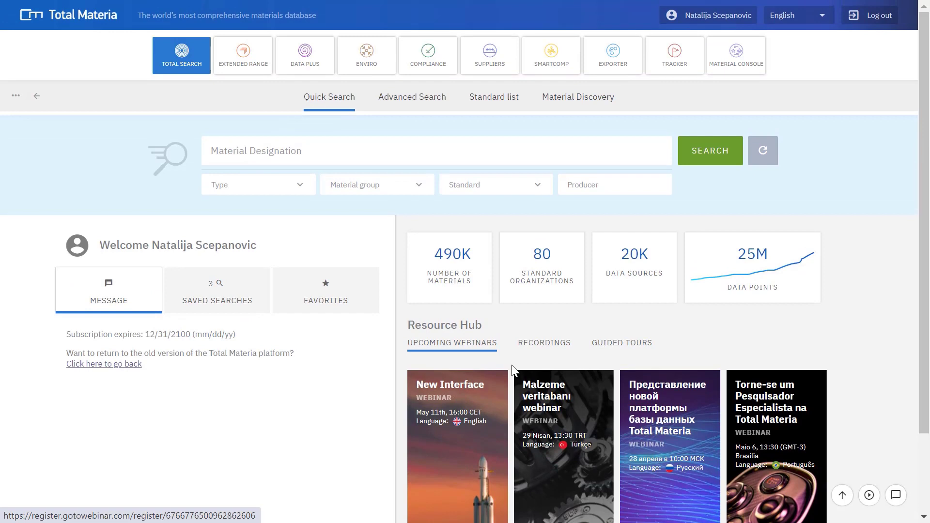
{"action": "left_click", "coordinate": [543, 344]}
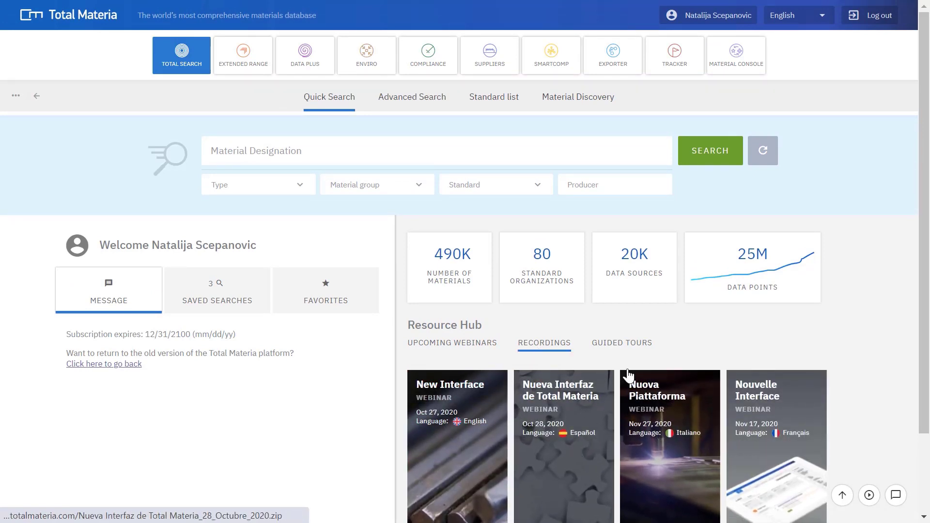
{"action": "left_click", "coordinate": [632, 354]}
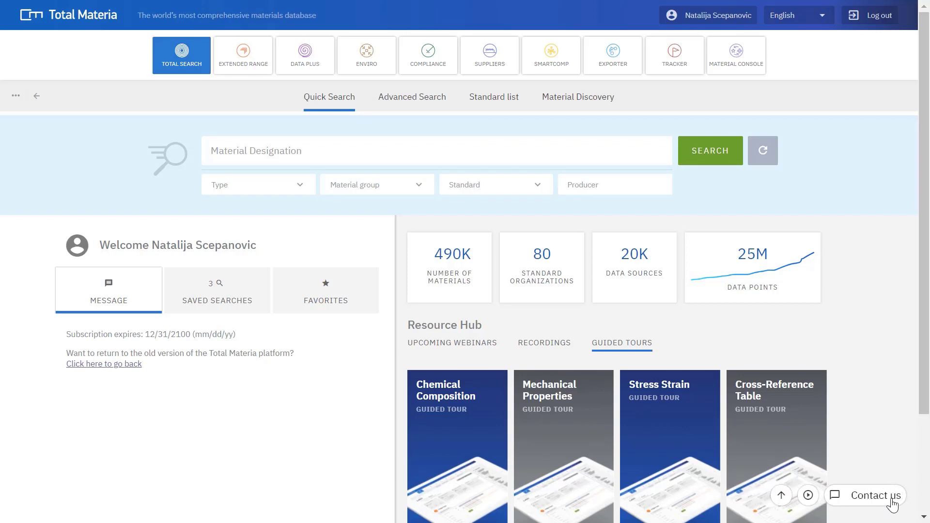
{"action": "left_click", "coordinate": [891, 501]}
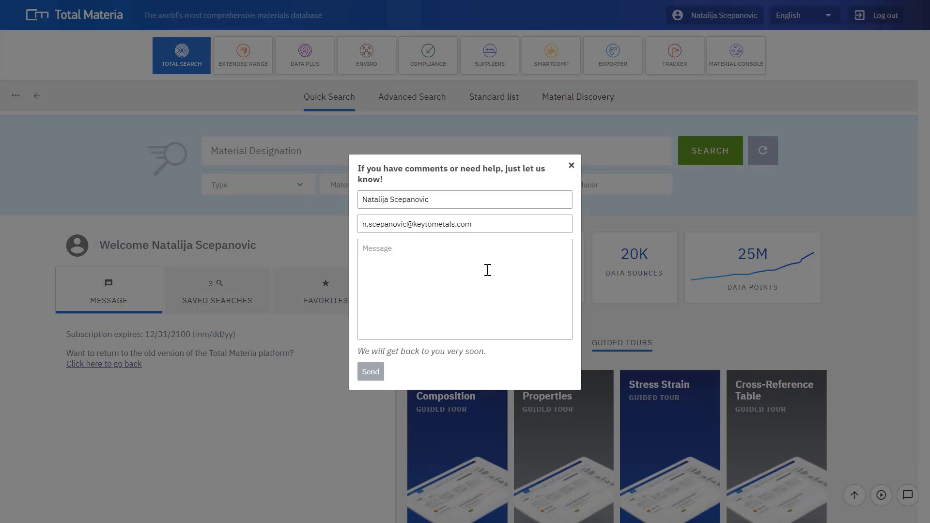
{"action": "left_click", "coordinate": [571, 166]}
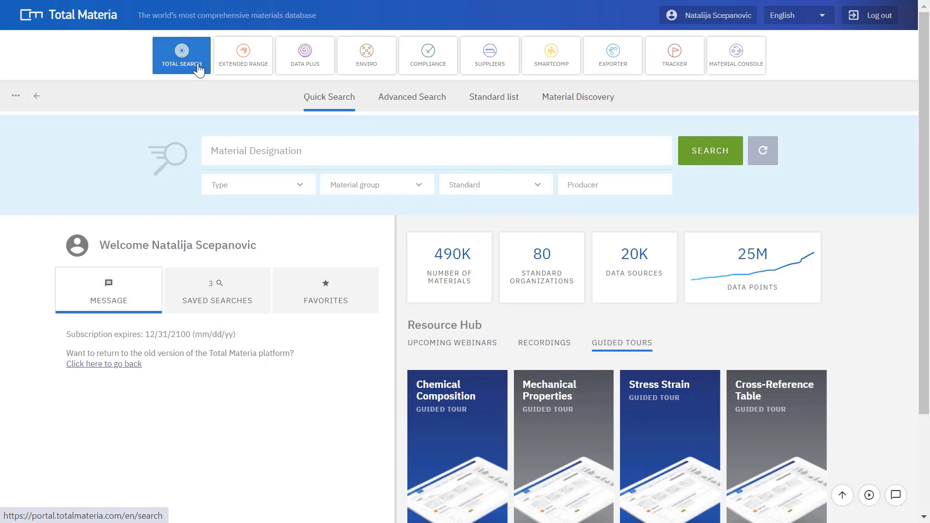
Look through the search pages of the Extended Range, Data Plus, Enviro and Compliance modules.
{"action": "left_click", "coordinate": [238, 67]}
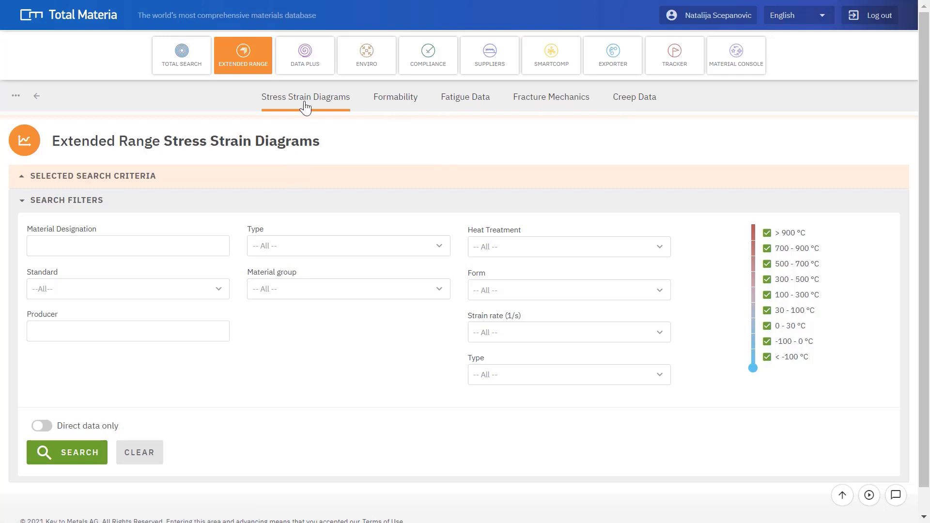
{"action": "left_click", "coordinate": [311, 73]}
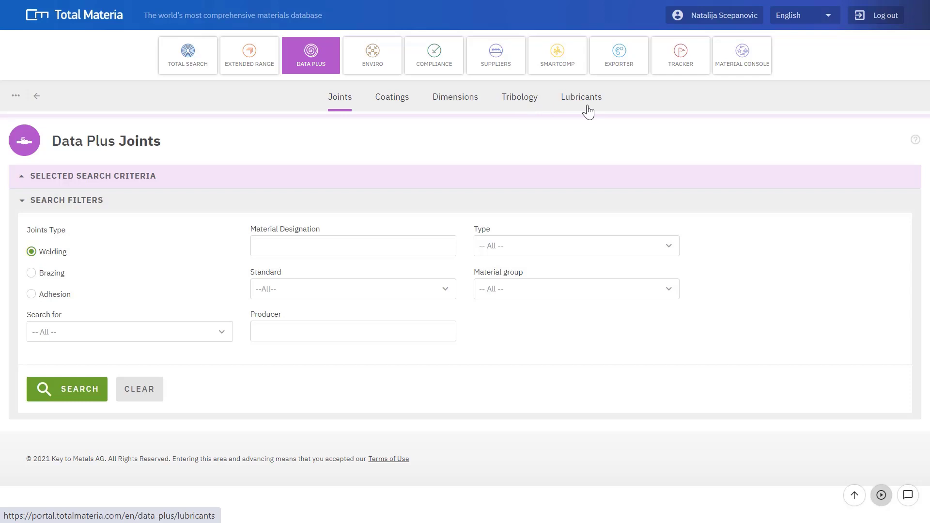
{"action": "left_click", "coordinate": [378, 61]}
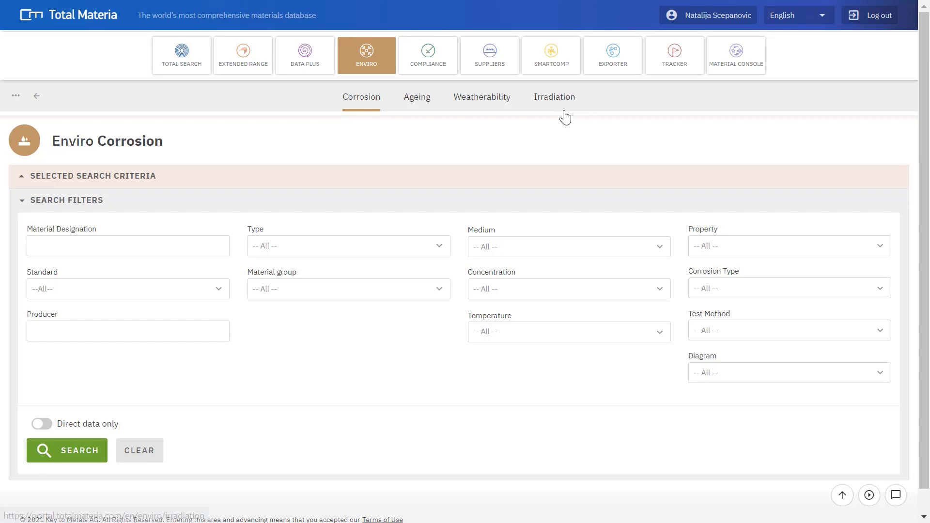
{"action": "left_click", "coordinate": [428, 70]}
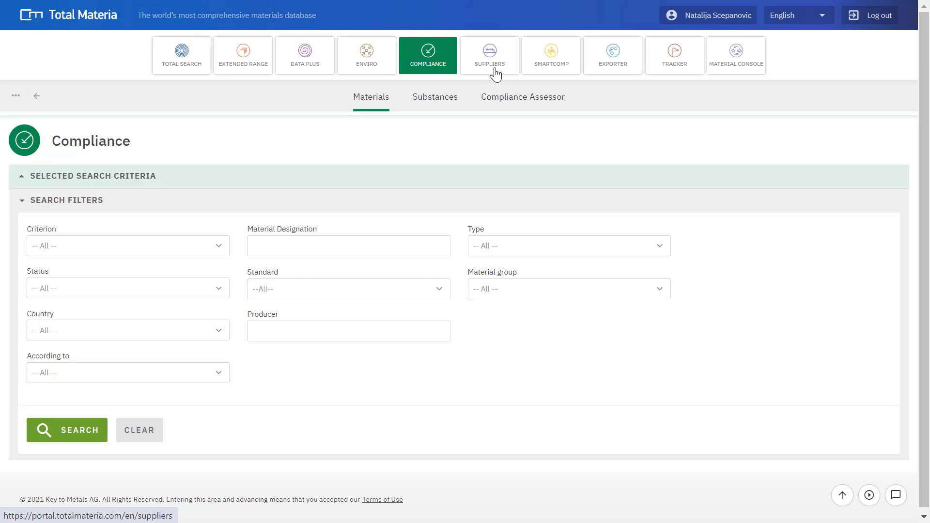
View SmartComp's Standard and Expert modes and the previous exports in Exporter.
{"action": "left_click", "coordinate": [556, 73]}
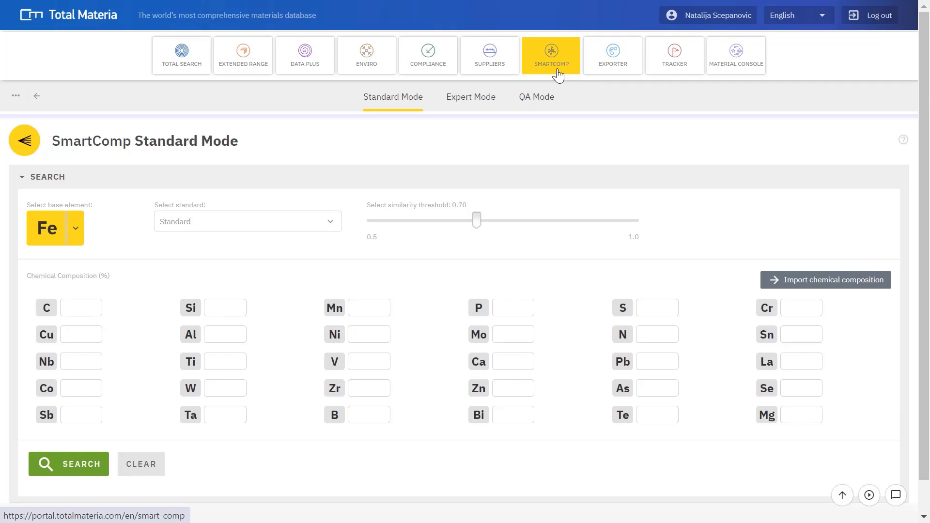
{"action": "left_click", "coordinate": [535, 102]}
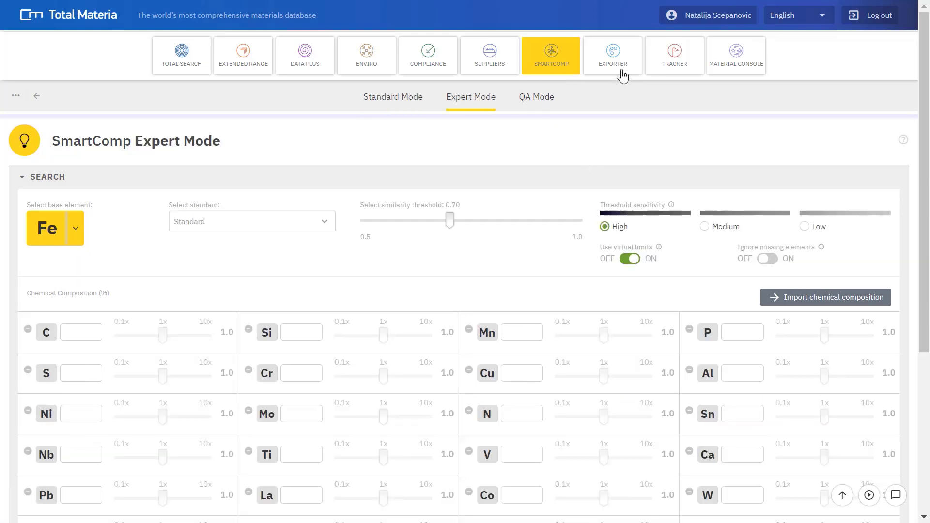
{"action": "left_click", "coordinate": [622, 76]}
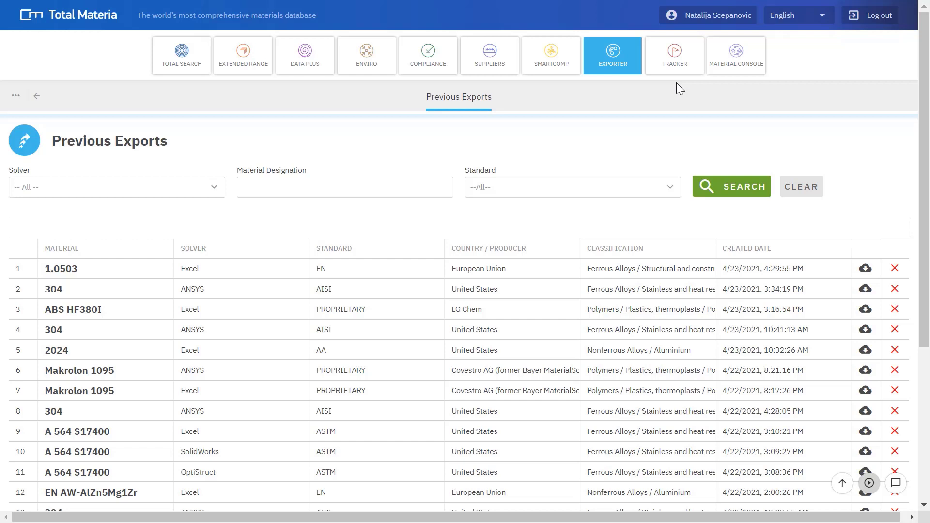
Review the bookmarks, saved searches and material lists stored in My Console of the Material Console.
{"action": "left_click", "coordinate": [726, 66]}
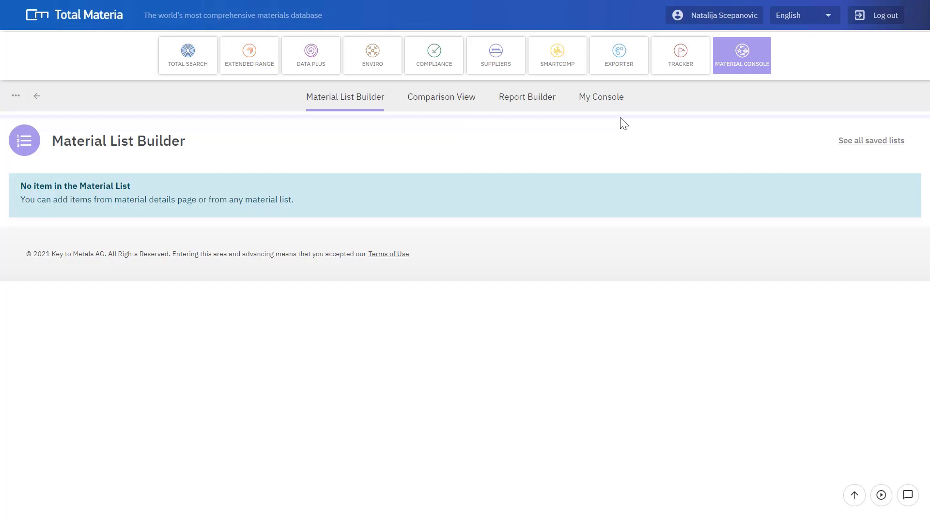
{"action": "left_click", "coordinate": [609, 108]}
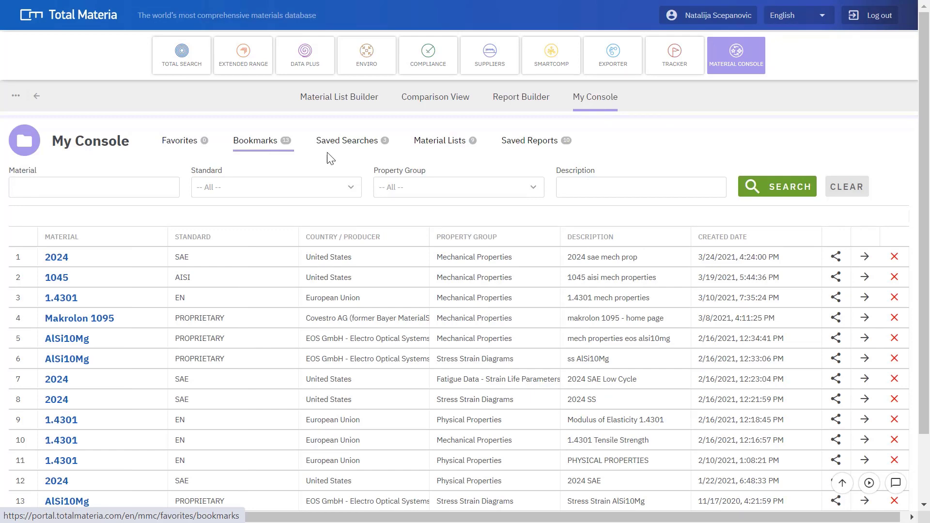
{"action": "left_click", "coordinate": [357, 149]}
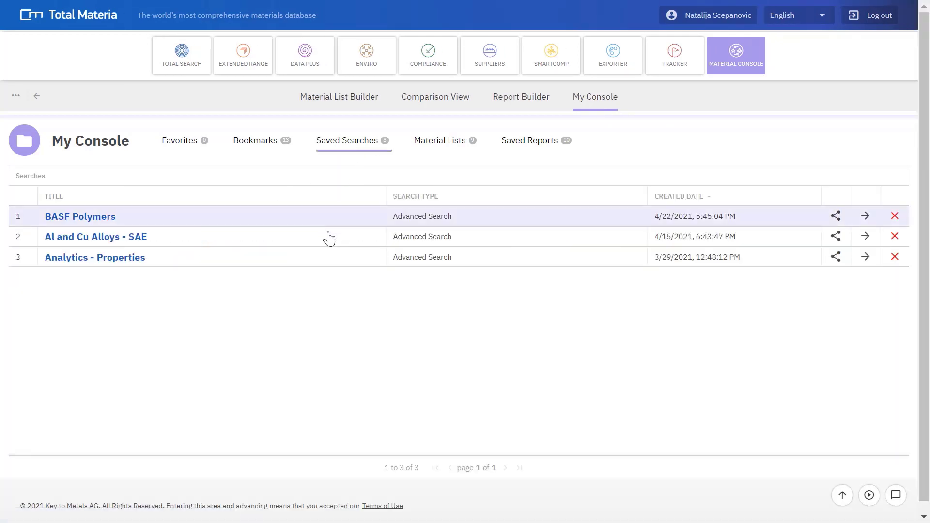
{"action": "left_click", "coordinate": [440, 148]}
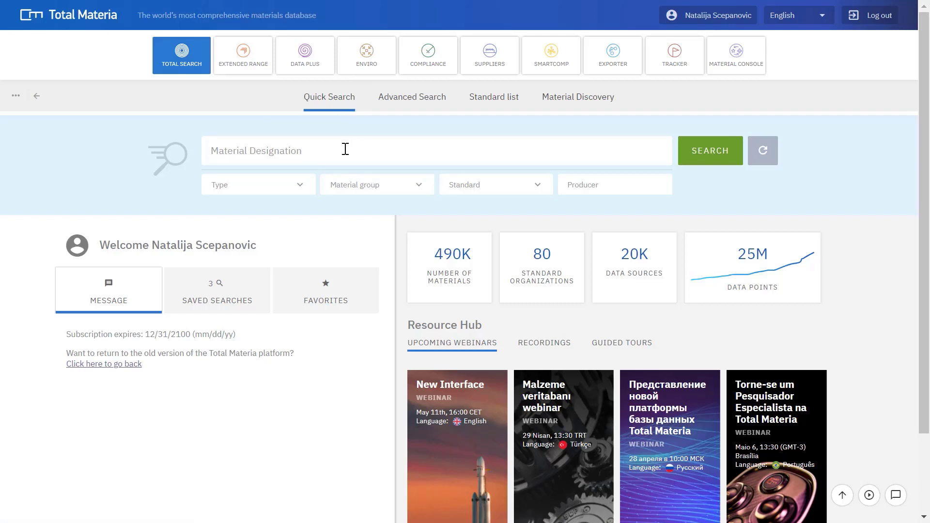
Try the designation 1.4301 in Quick Search and examine the type, material group, standard and producer filters.
{"action": "type", "text": "1.4301"}
{"action": "key", "text": "ctrl+z"}
{"action": "left_click", "coordinate": [286, 189]}
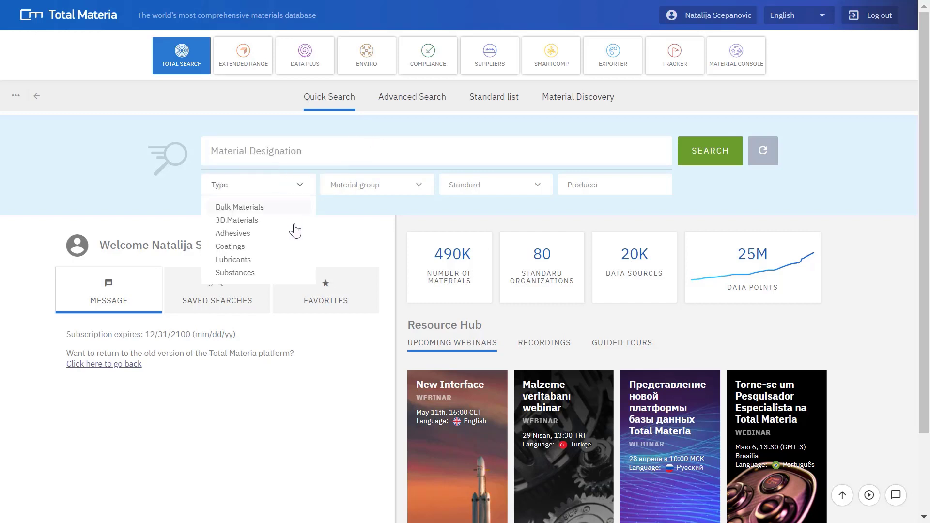
{"action": "left_click", "coordinate": [389, 216]}
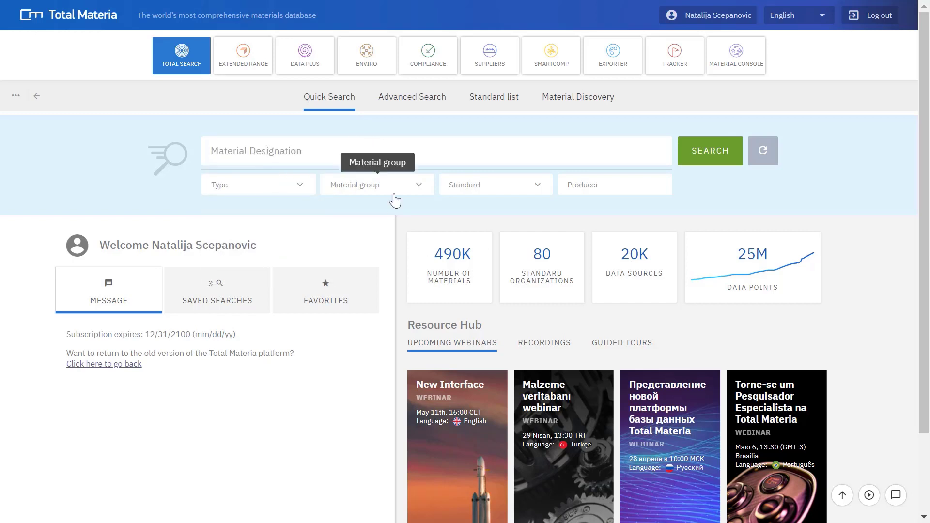
{"action": "left_click", "coordinate": [395, 193]}
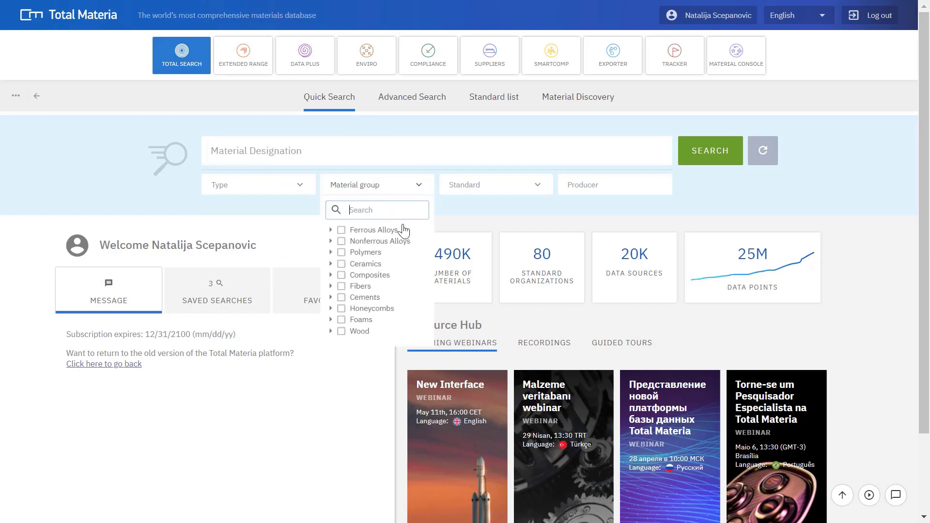
{"action": "left_click", "coordinate": [474, 190]}
{"action": "left_click", "coordinate": [600, 184]}
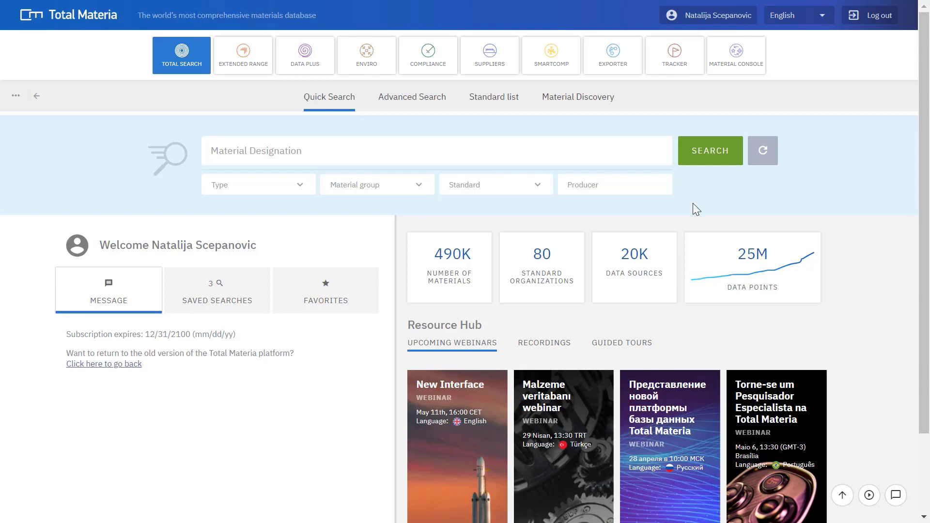
Set up an Advanced Search chemical composition criterion for carbon (C) ranging from 0.5 to 2 %.
{"action": "left_click", "coordinate": [412, 97]}
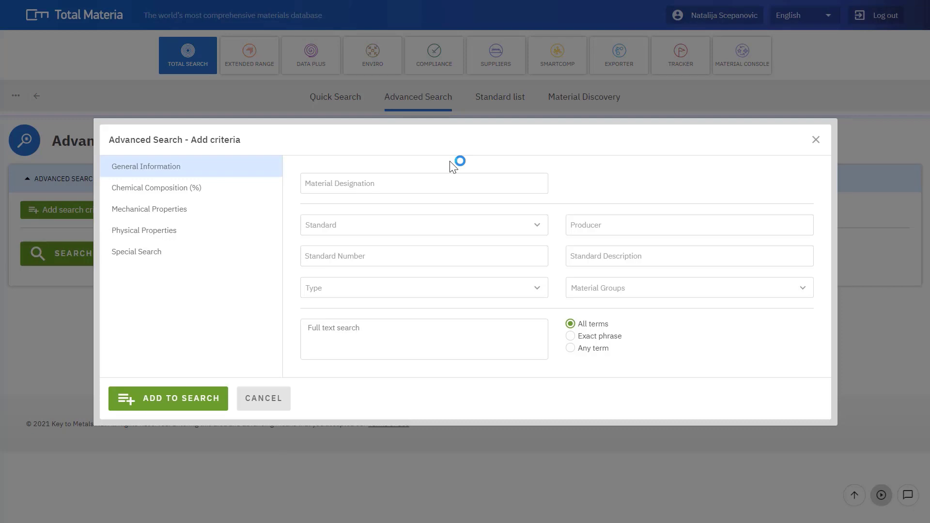
{"action": "left_click", "coordinate": [191, 186]}
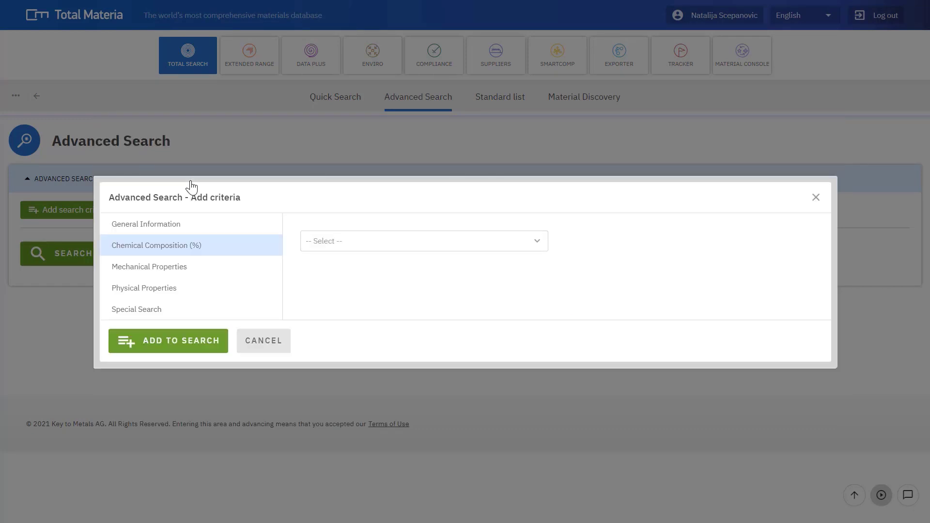
{"action": "left_click", "coordinate": [388, 247]}
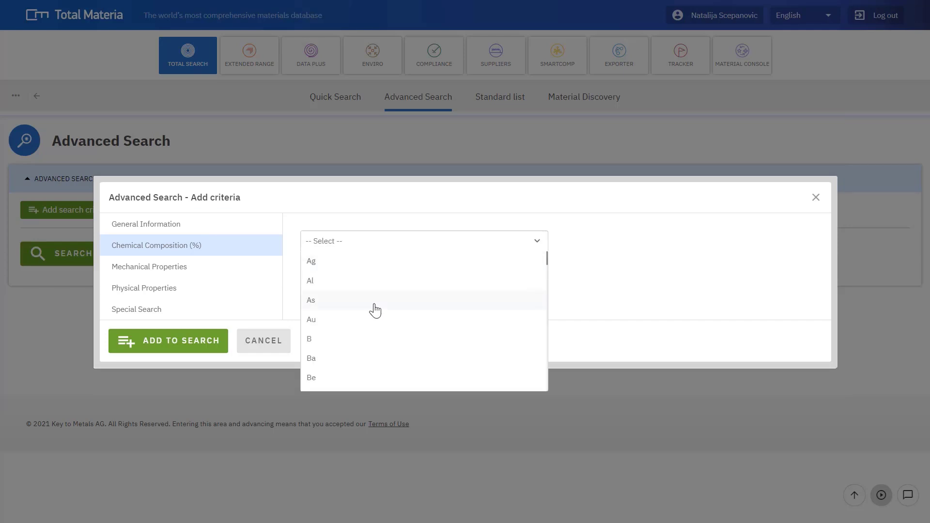
{"action": "scroll", "coordinate": [379, 308], "scroll_direction": "down", "scroll_amount": 2}
{"action": "left_click", "coordinate": [367, 347]}
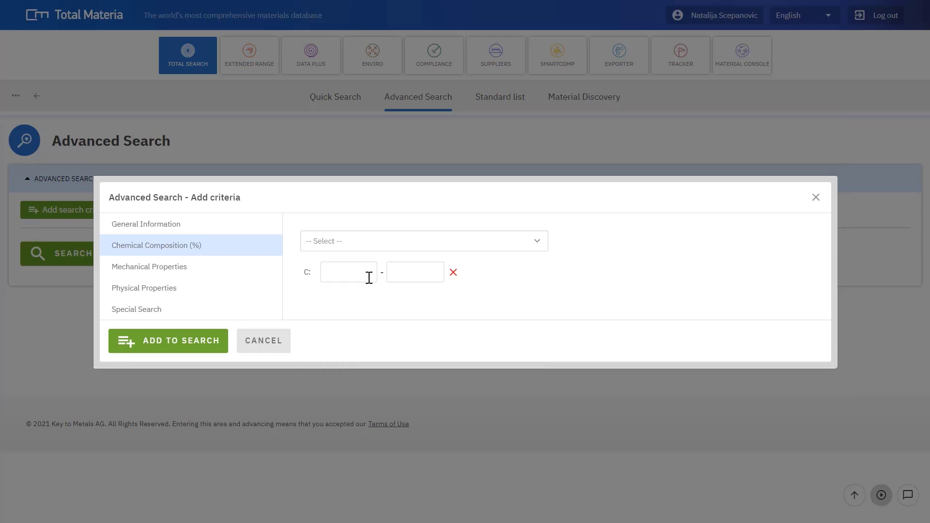
{"action": "left_click", "coordinate": [368, 277]}
{"action": "type", "text": "0.5"}
{"action": "left_click", "coordinate": [427, 276]}
{"action": "type", "text": "2"}
Set up a mechanical property criterion for tensile strength with a minimum of 200 MPa.
{"action": "left_click", "coordinate": [239, 274]}
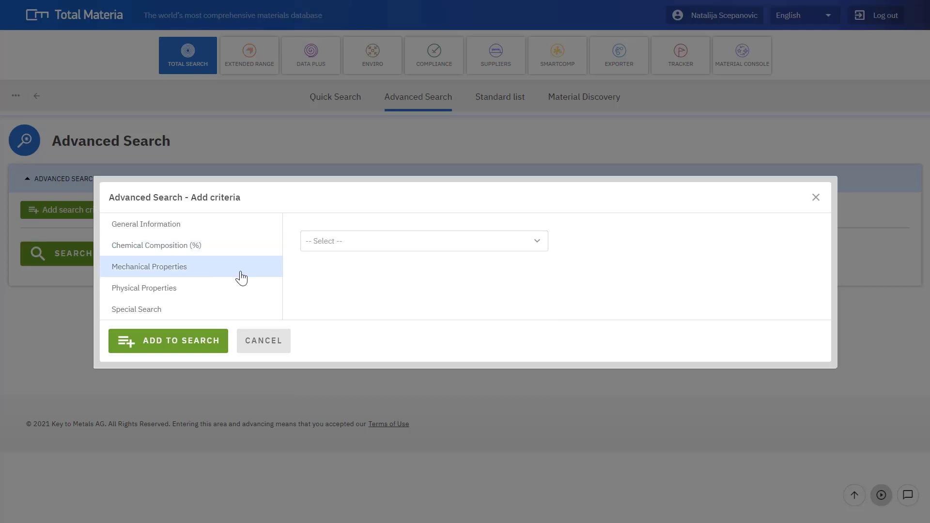
{"action": "left_click", "coordinate": [362, 247]}
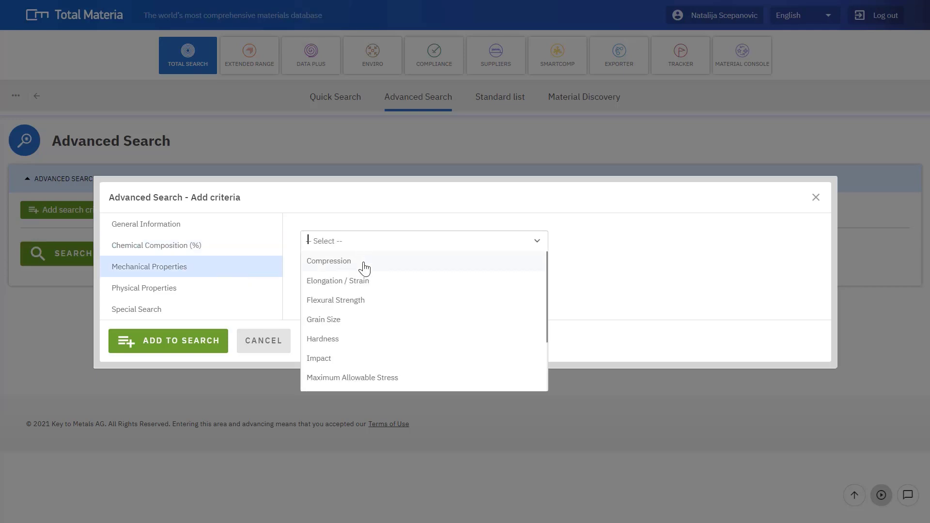
{"action": "type", "text": "tensi"}
{"action": "left_click", "coordinate": [363, 266]}
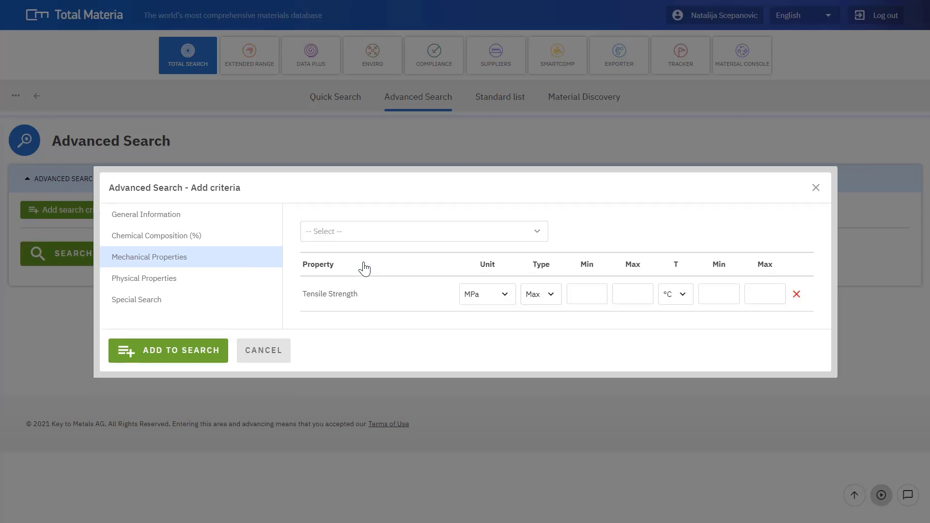
{"action": "left_click", "coordinate": [535, 301]}
{"action": "left_click", "coordinate": [543, 327]}
{"action": "left_click", "coordinate": [585, 296]}
{"action": "type", "text": "200"}
Examine the physical property, special search and general information criteria, and close the criteria dialog without adding anything.
{"action": "left_click", "coordinate": [209, 288]}
{"action": "left_click", "coordinate": [356, 245]}
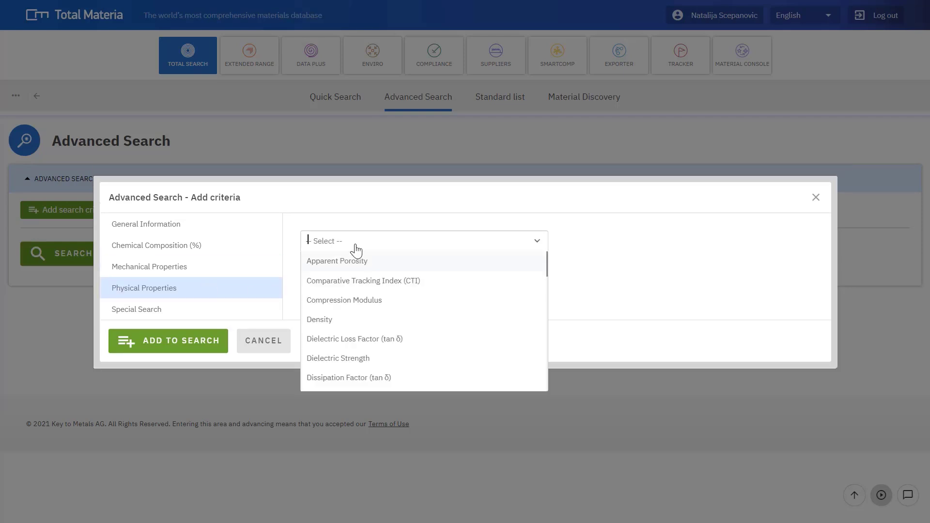
{"action": "left_click", "coordinate": [189, 313]}
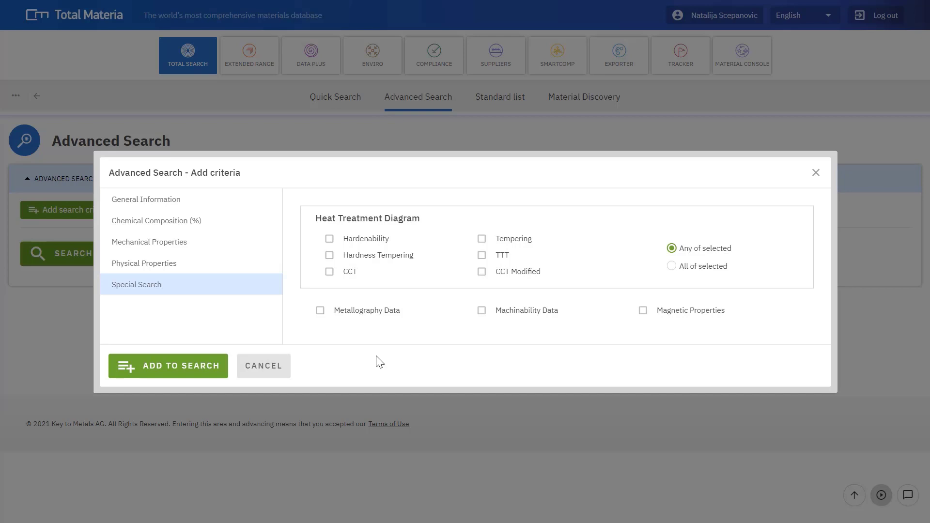
{"action": "left_click", "coordinate": [180, 202]}
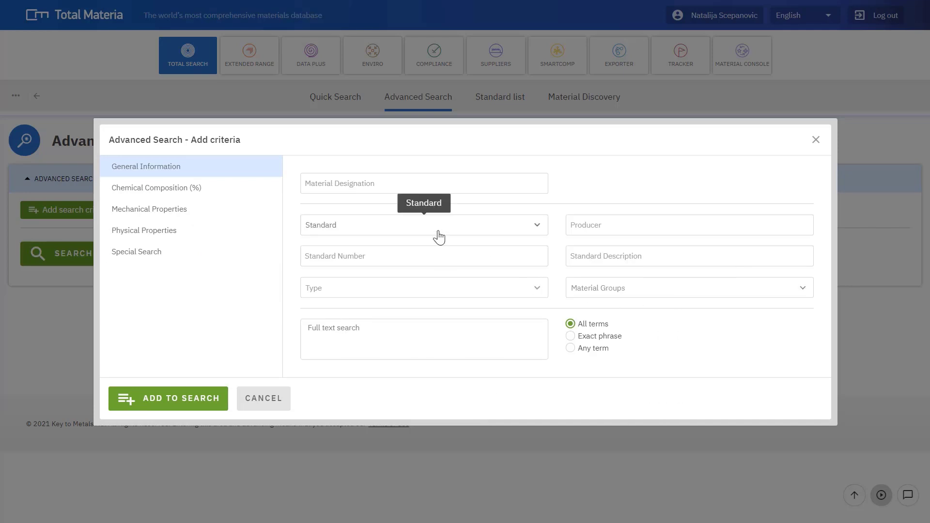
{"action": "left_click", "coordinate": [815, 141]}
List the European Union EN standards in the Standard list without any other search criteria.
{"action": "left_click", "coordinate": [510, 111]}
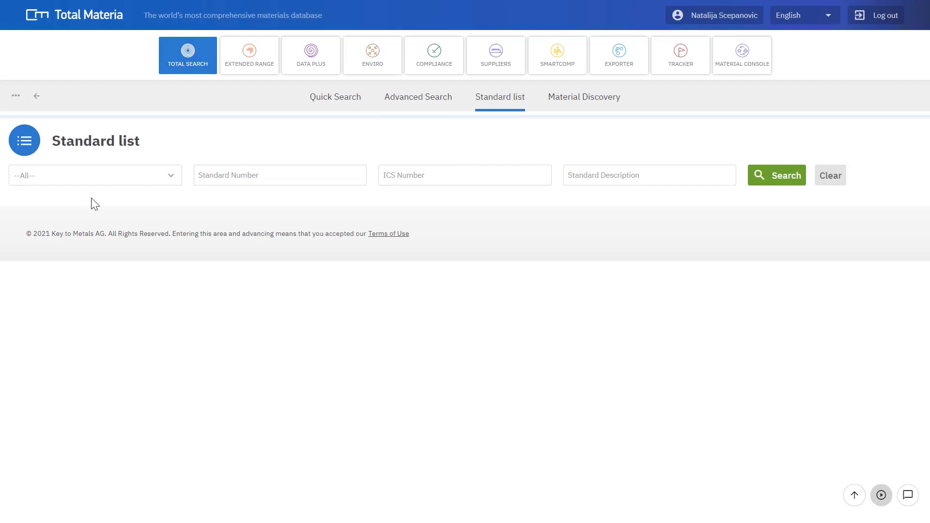
{"action": "left_click", "coordinate": [90, 180]}
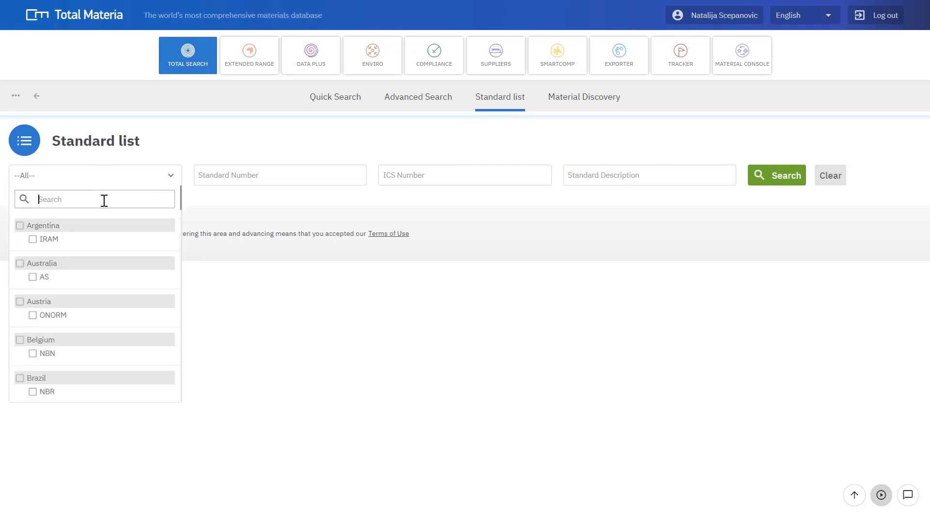
{"action": "type", "text": "en"}
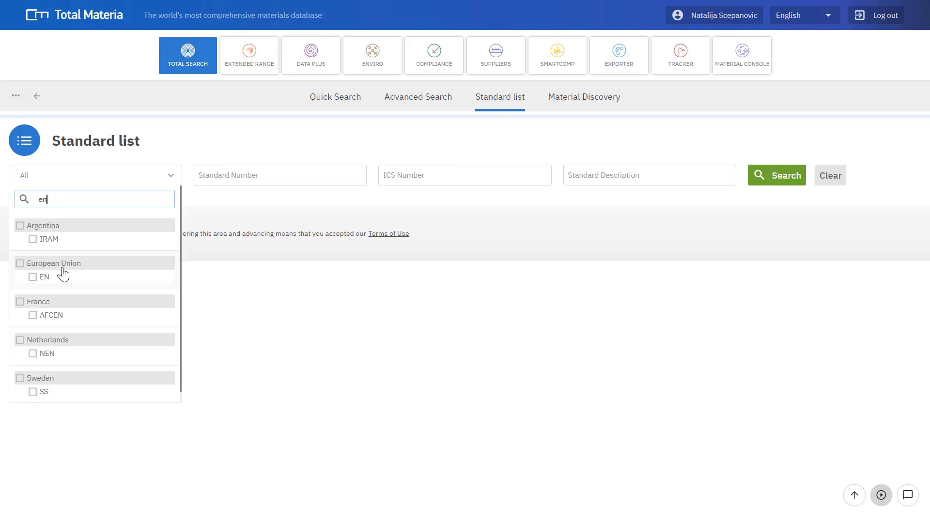
{"action": "left_click", "coordinate": [32, 277]}
{"action": "left_click", "coordinate": [500, 197]}
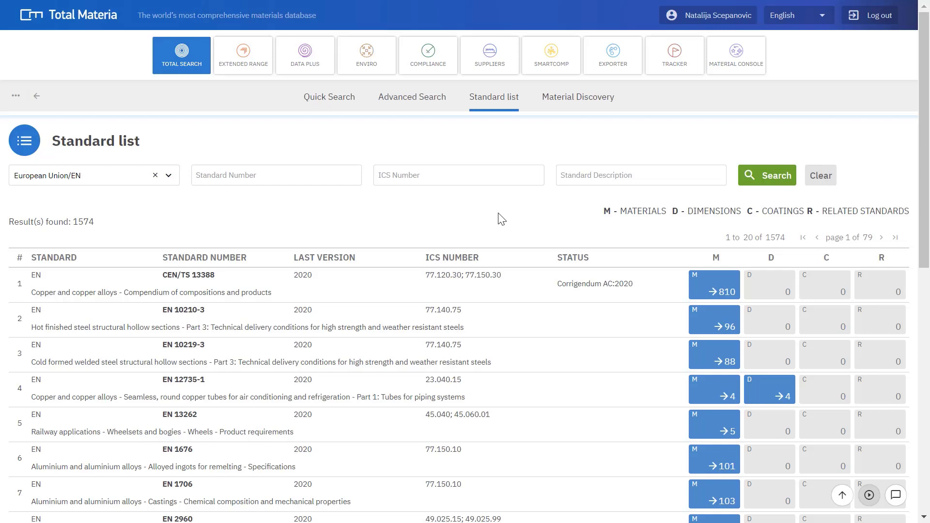
Sort the EN standards by status and examine the withdrawn and replaced entries and their icons.
{"action": "left_click", "coordinate": [568, 257]}
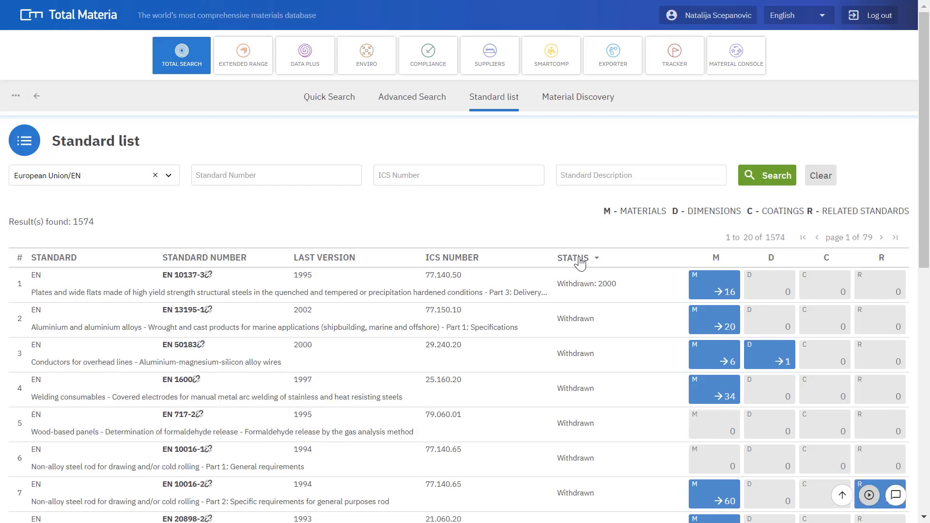
{"action": "scroll", "coordinate": [536, 223], "scroll_direction": "down", "scroll_amount": 2}
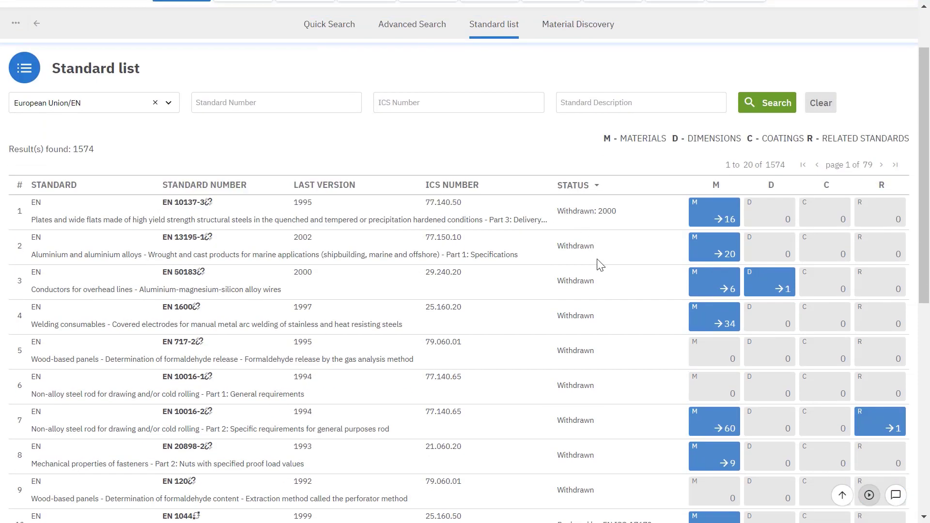
{"action": "scroll", "coordinate": [606, 264], "scroll_direction": "down", "scroll_amount": 2}
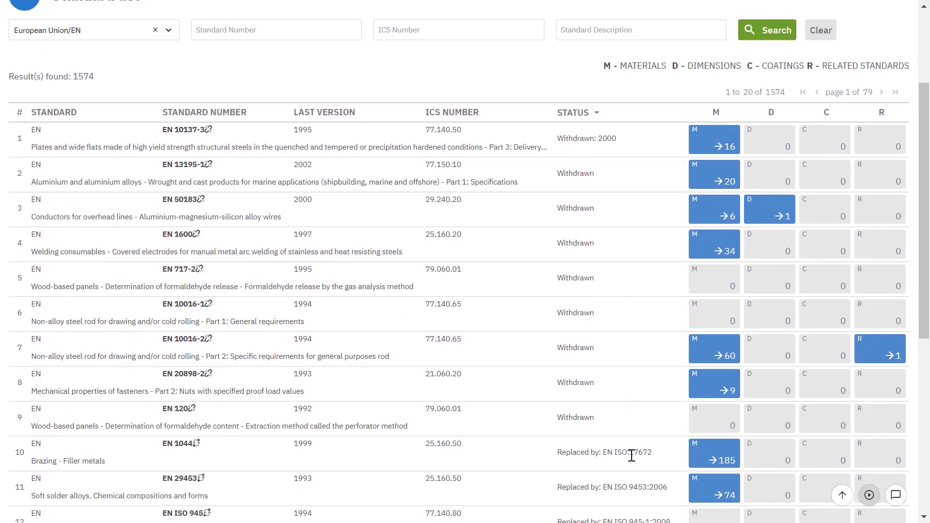
{"action": "scroll", "coordinate": [632, 457], "scroll_direction": "down", "scroll_amount": 1}
{"action": "scroll", "coordinate": [632, 460], "scroll_direction": "up", "scroll_amount": 3}
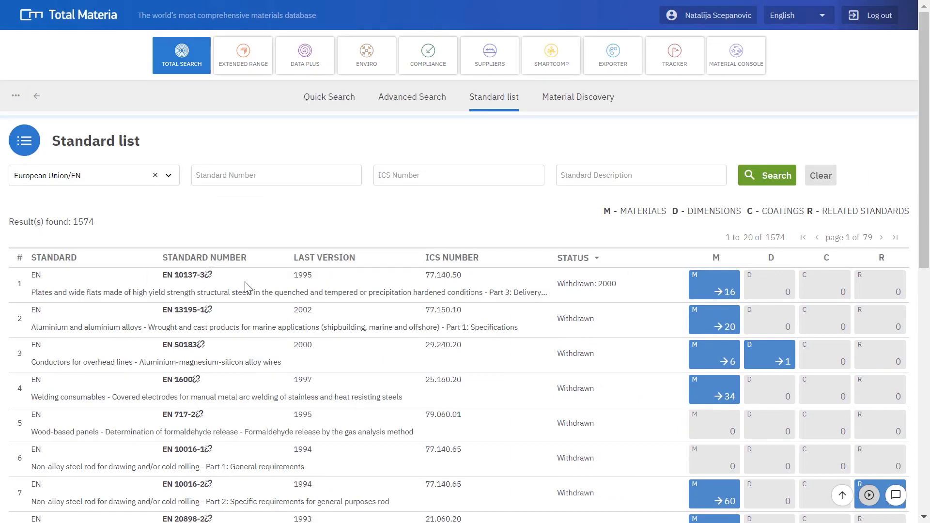
{"action": "mouse_move", "coordinate": [212, 281]}
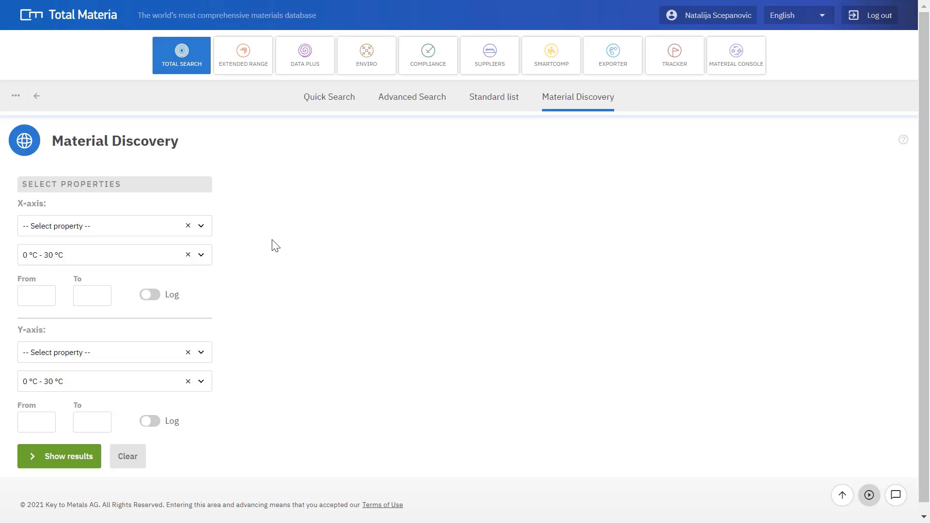
Set the Material Discovery X-axis to Yield Strength (MPa) with a lower limit of 400.
{"action": "left_click", "coordinate": [129, 232]}
{"action": "scroll", "coordinate": [145, 310], "scroll_direction": "down", "scroll_amount": 5}
{"action": "scroll", "coordinate": [130, 322], "scroll_direction": "down", "scroll_amount": 3}
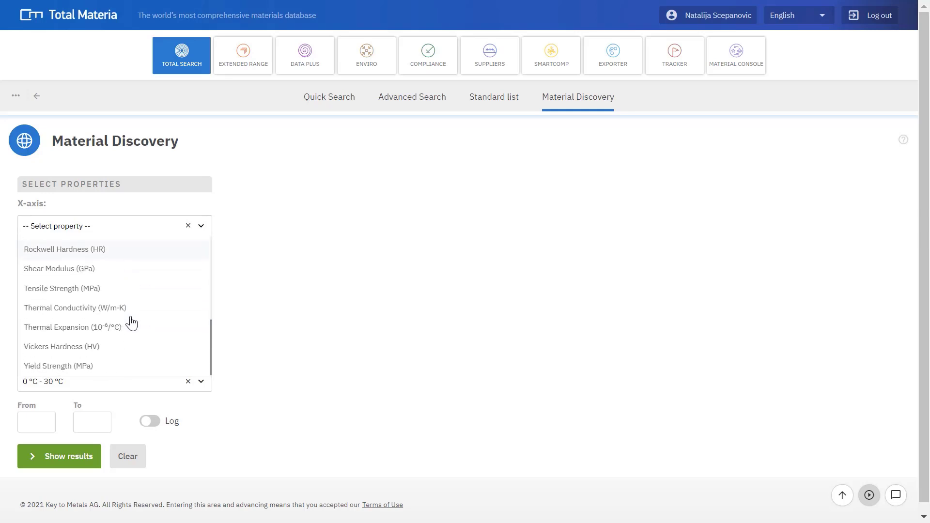
{"action": "left_click", "coordinate": [115, 362]}
{"action": "left_click", "coordinate": [42, 301]}
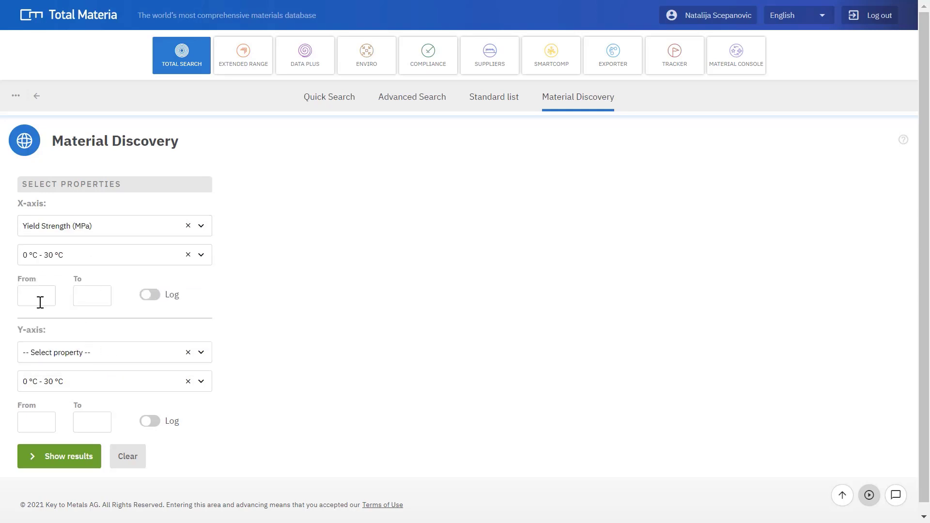
{"action": "type", "text": "400"}
Set the Y-axis to Tensile Strength (MPa) with a lower limit of 900 and show the results.
{"action": "left_click", "coordinate": [88, 352]}
{"action": "scroll", "coordinate": [116, 402], "scroll_direction": "down", "scroll_amount": 8}
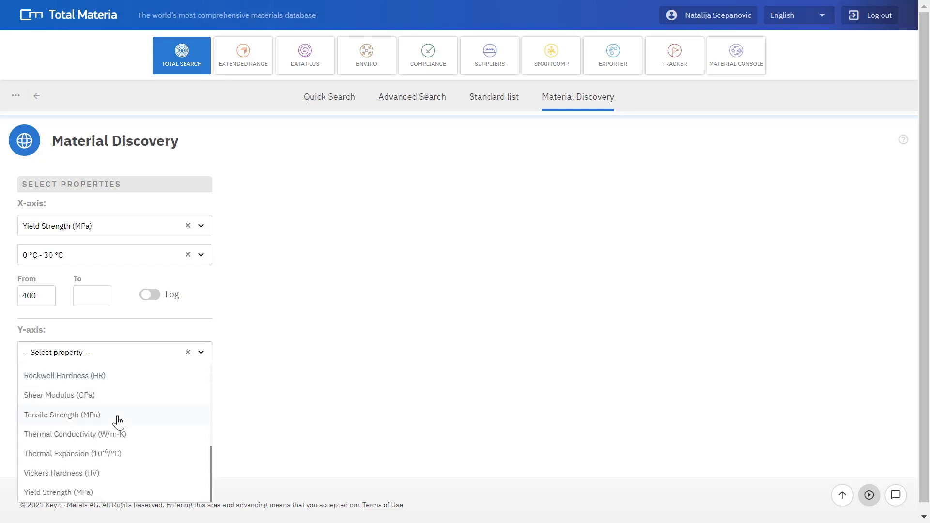
{"action": "left_click", "coordinate": [104, 417]}
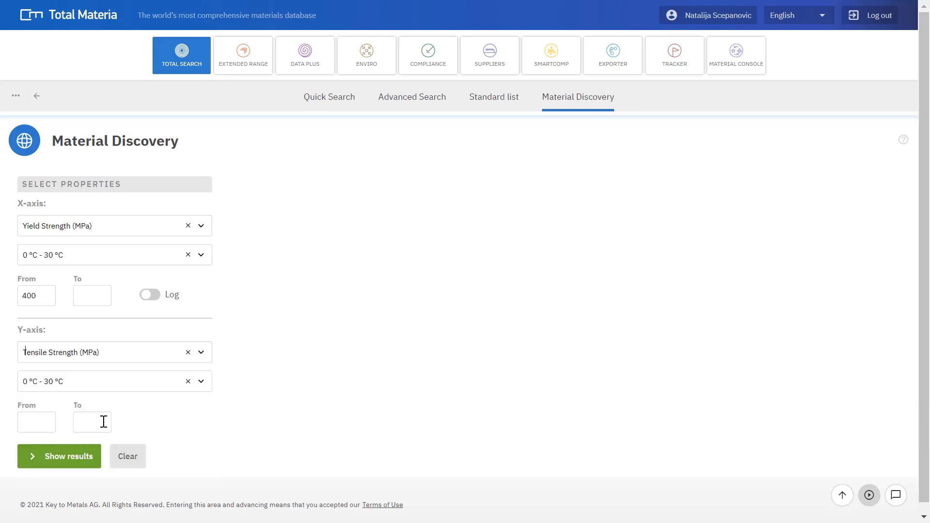
{"action": "left_click", "coordinate": [54, 422]}
{"action": "type", "text": "900"}
{"action": "left_click", "coordinate": [105, 455]}
Hide Ferrous Alloys, Composites and Polymers so the property chart plots only Nonferrous Alloys.
{"action": "scroll", "coordinate": [576, 391], "scroll_direction": "down", "scroll_amount": 3}
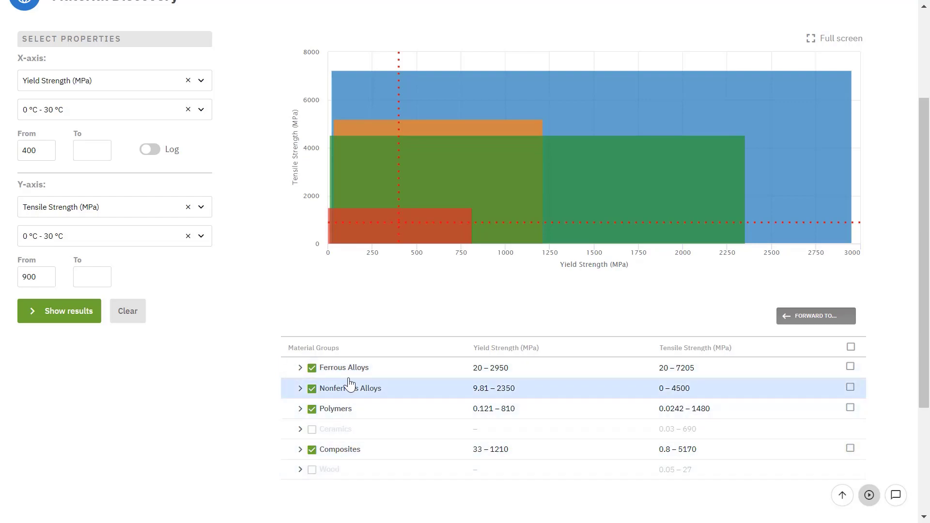
{"action": "left_click", "coordinate": [311, 368]}
{"action": "left_click", "coordinate": [312, 449]}
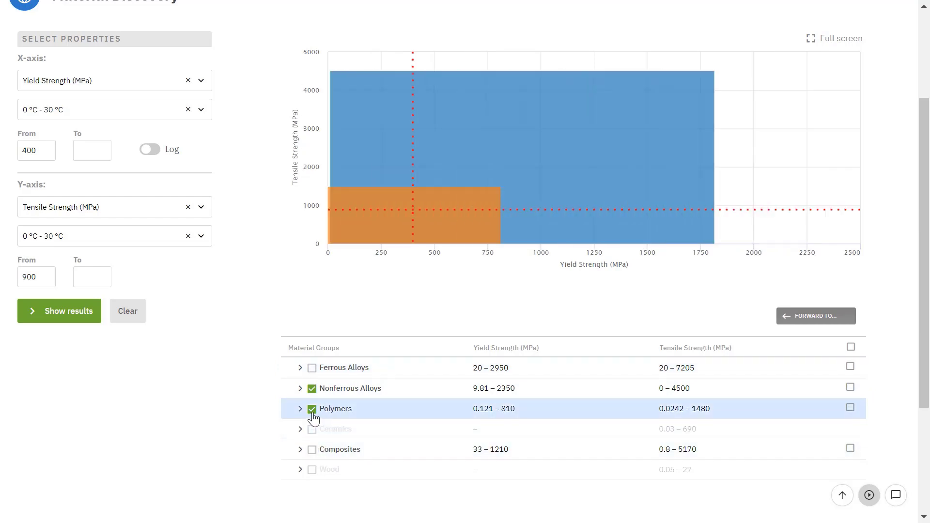
{"action": "left_click", "coordinate": [311, 408]}
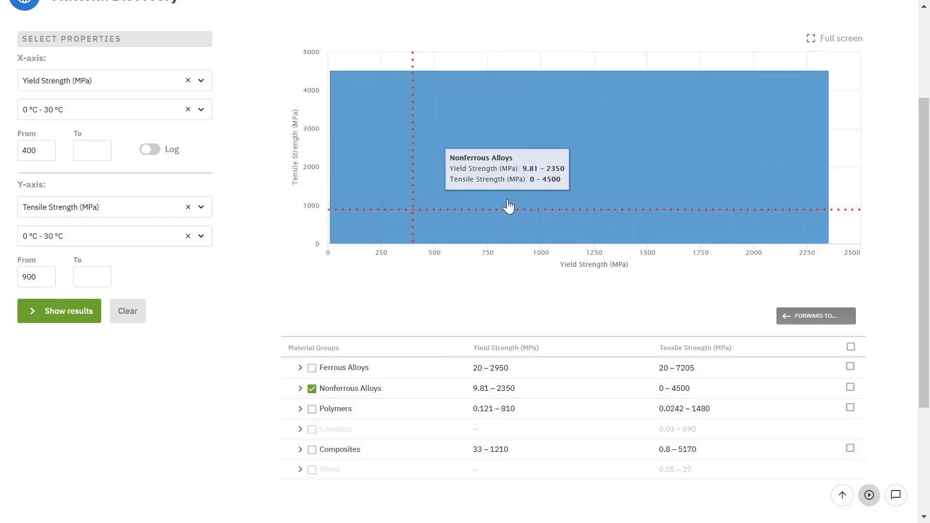
Break Nonferrous Alloys down into its subgroups and examine their strength ranges in the table and chart.
{"action": "left_click", "coordinate": [589, 173]}
{"action": "scroll", "coordinate": [644, 285], "scroll_direction": "up", "scroll_amount": 1}
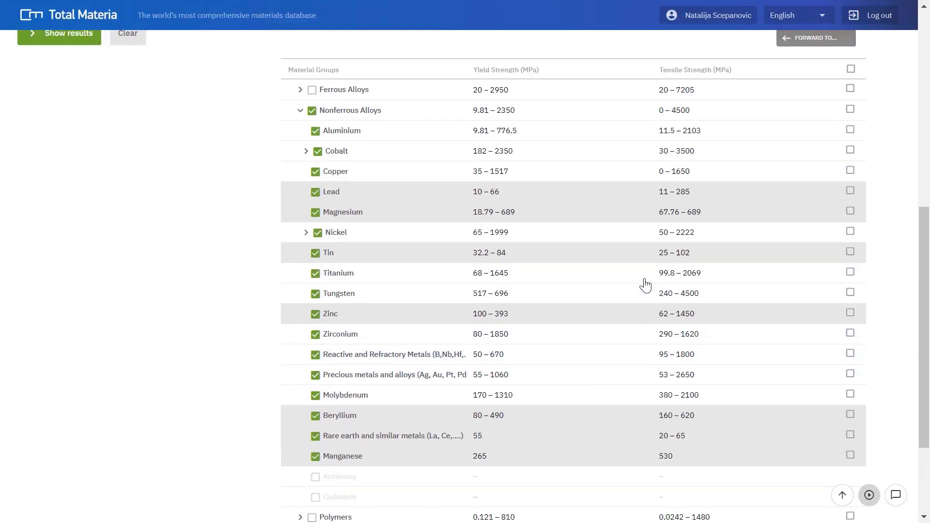
{"action": "scroll", "coordinate": [635, 271], "scroll_direction": "up", "scroll_amount": 1}
{"action": "scroll", "coordinate": [469, 309], "scroll_direction": "up", "scroll_amount": 1}
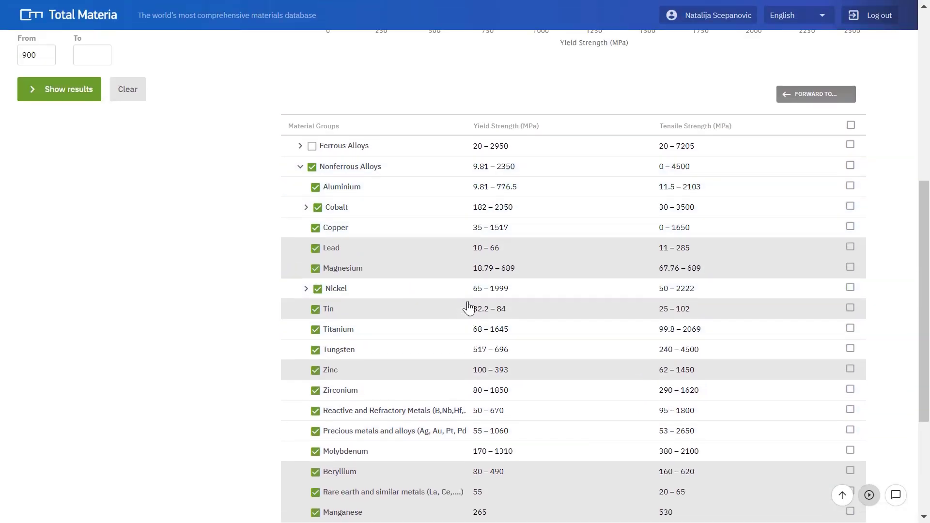
{"action": "scroll", "coordinate": [468, 309], "scroll_direction": "up", "scroll_amount": 6}
{"action": "scroll", "coordinate": [535, 269], "scroll_direction": "down", "scroll_amount": 3}
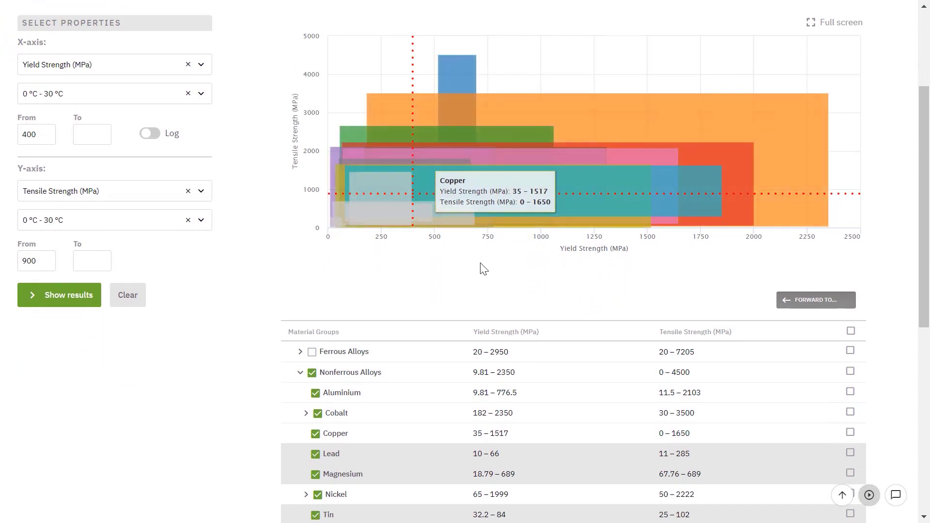
{"action": "scroll", "coordinate": [581, 261], "scroll_direction": "up", "scroll_amount": 3}
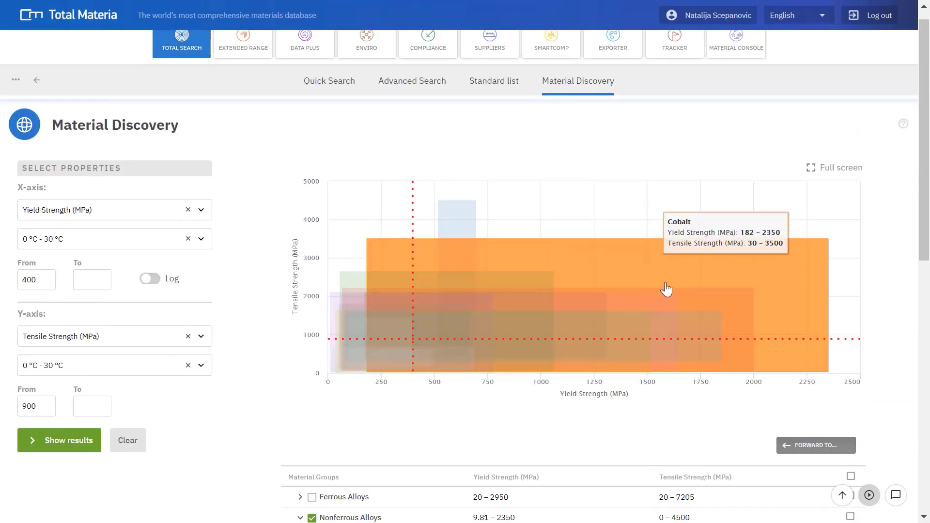
{"action": "mouse_move", "coordinate": [470, 234]}
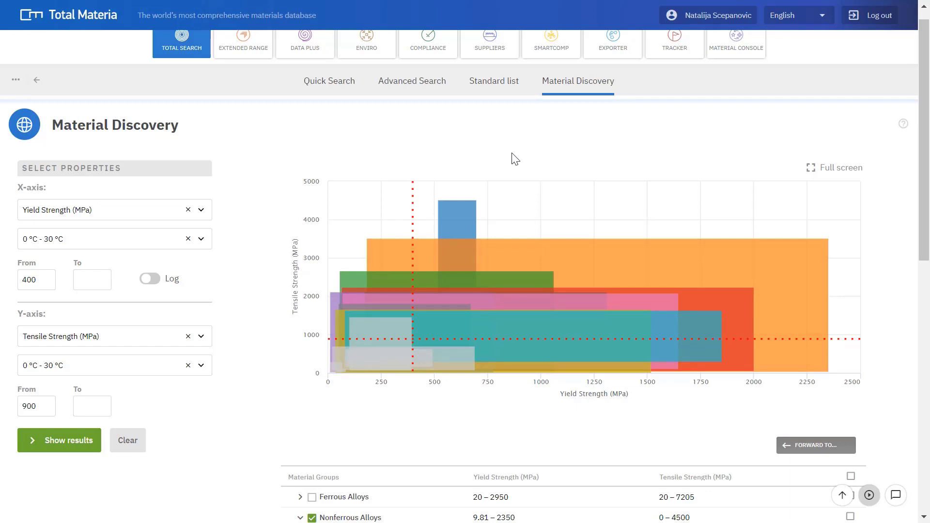
Enter the material designation "304 aisi" in Quick Search.
{"action": "left_click", "coordinate": [339, 93]}
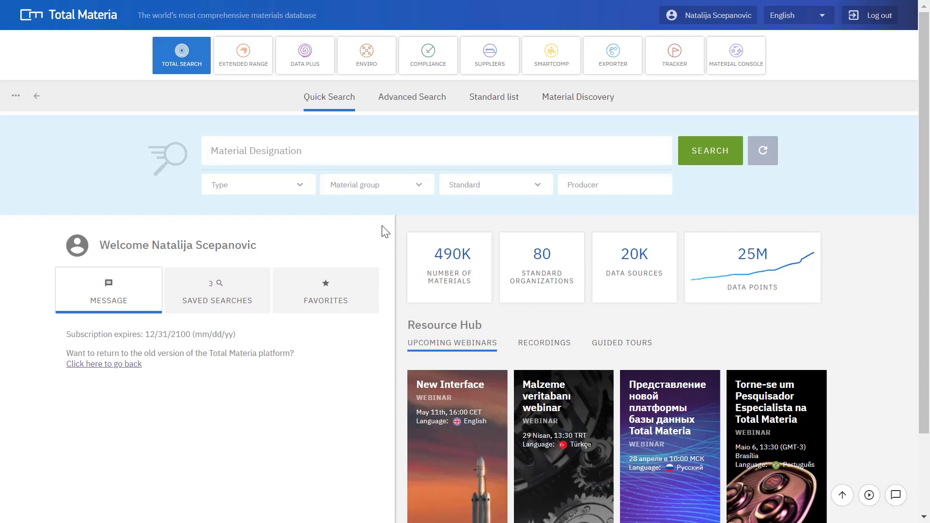
{"action": "left_click", "coordinate": [359, 153]}
{"action": "type", "text": "30"}
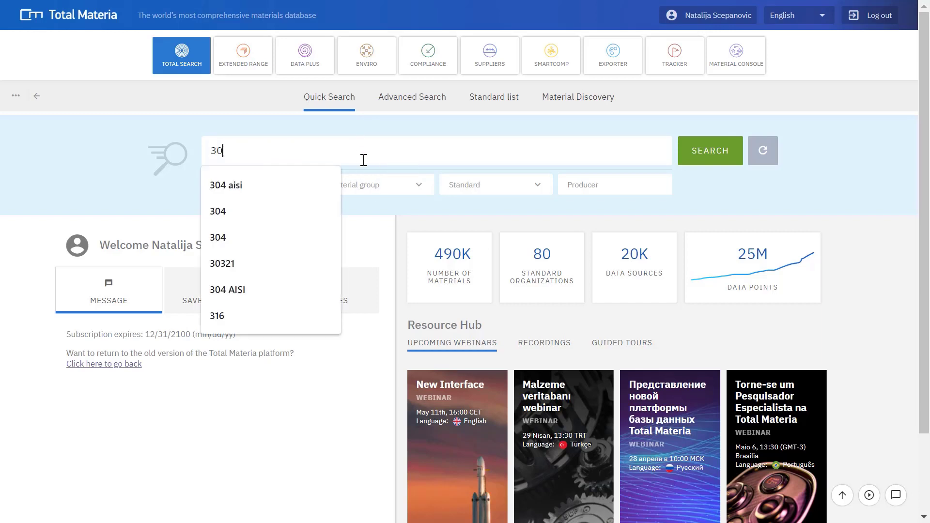
{"action": "type", "text": "4 aisi"}
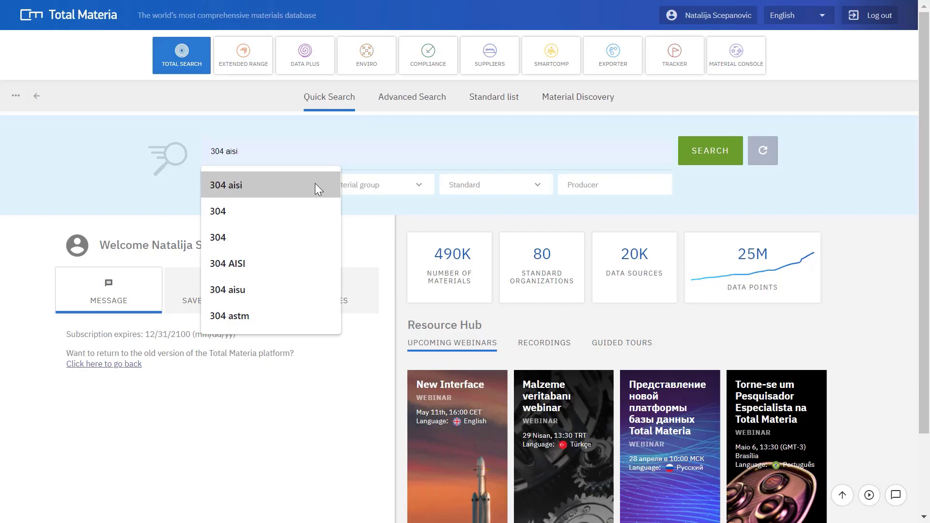
{"action": "left_click", "coordinate": [315, 184]}
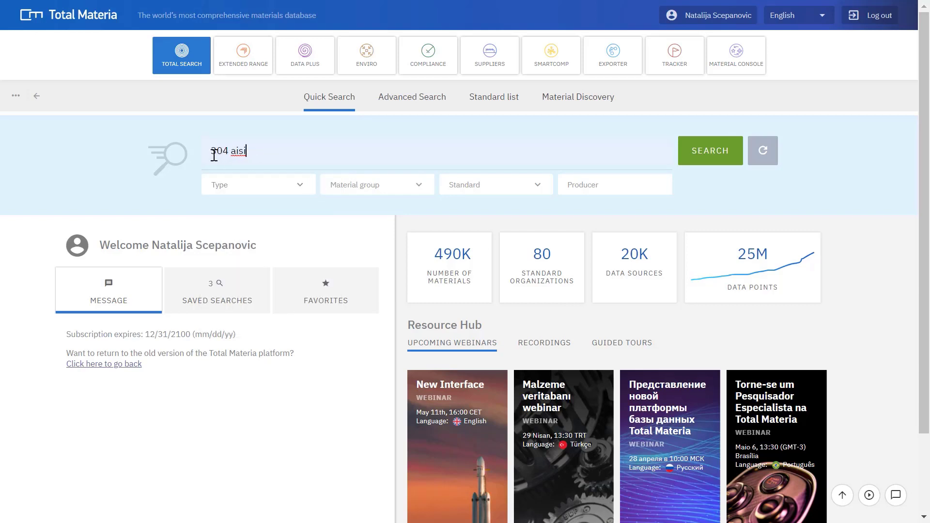
Choose United States/AISI as the standard, run the search and open the AISI 304 material record.
{"action": "left_click", "coordinate": [486, 215]}
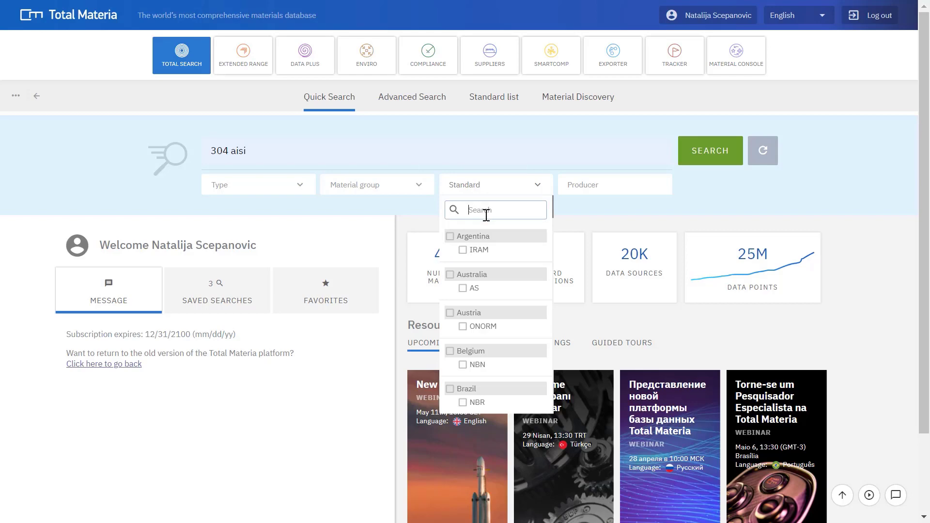
{"action": "type", "text": "aisi"}
{"action": "left_click", "coordinate": [493, 249]}
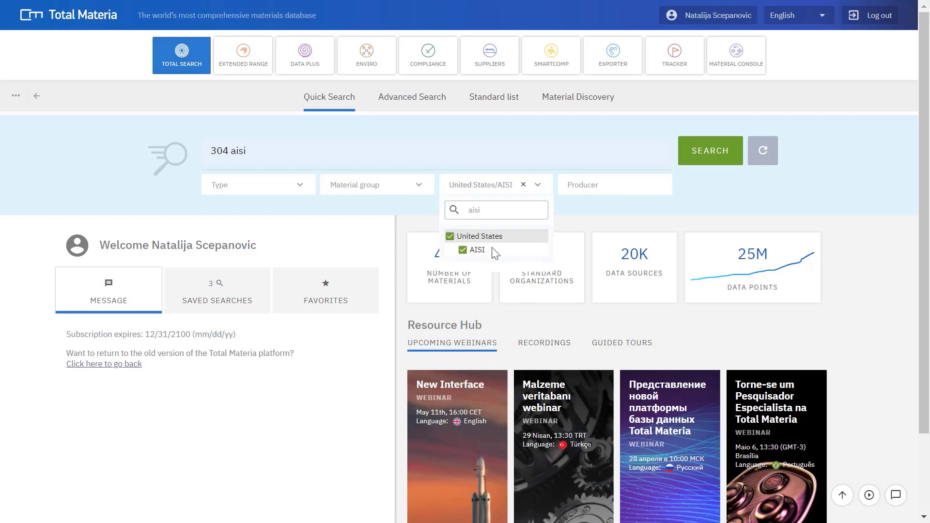
{"action": "left_click", "coordinate": [607, 217]}
{"action": "left_click", "coordinate": [714, 162]}
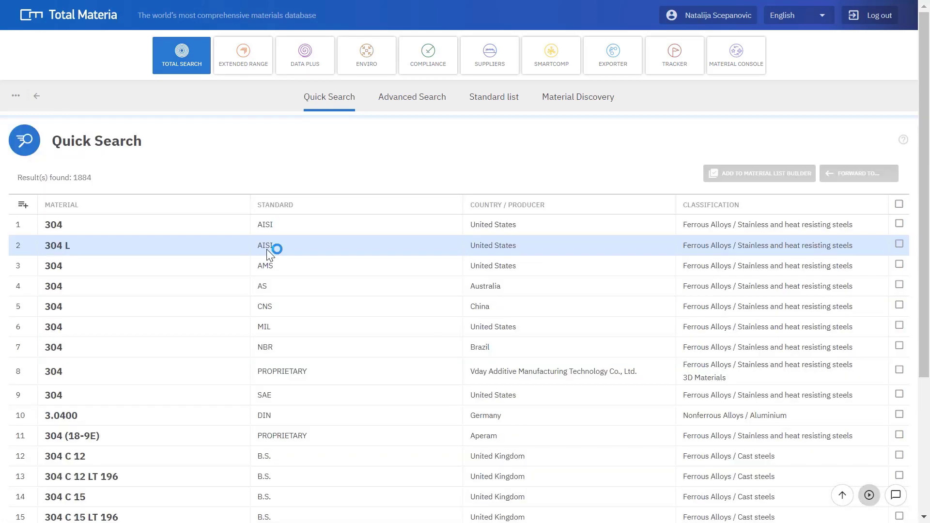
{"action": "left_click", "coordinate": [214, 233]}
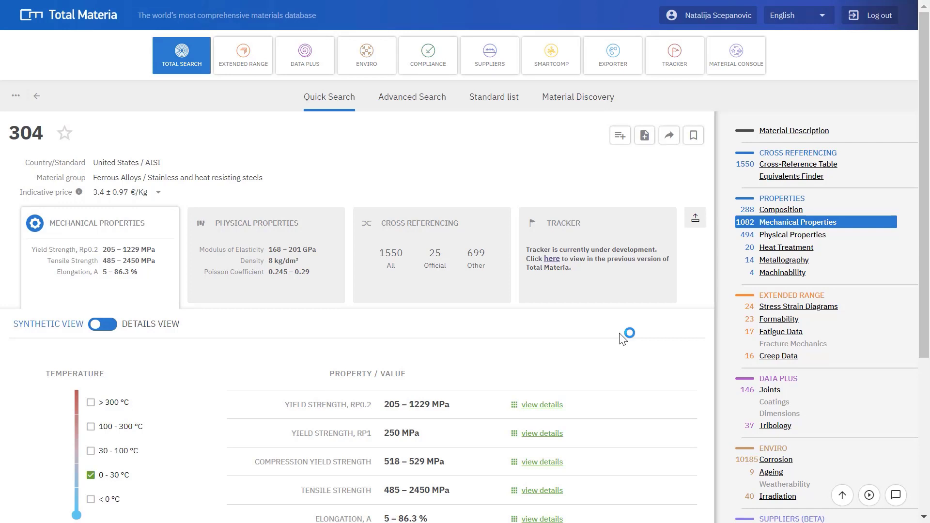
Mark material 304 as a favorite and show its indicative price in USD.
{"action": "left_click", "coordinate": [61, 140]}
{"action": "left_click", "coordinate": [158, 192]}
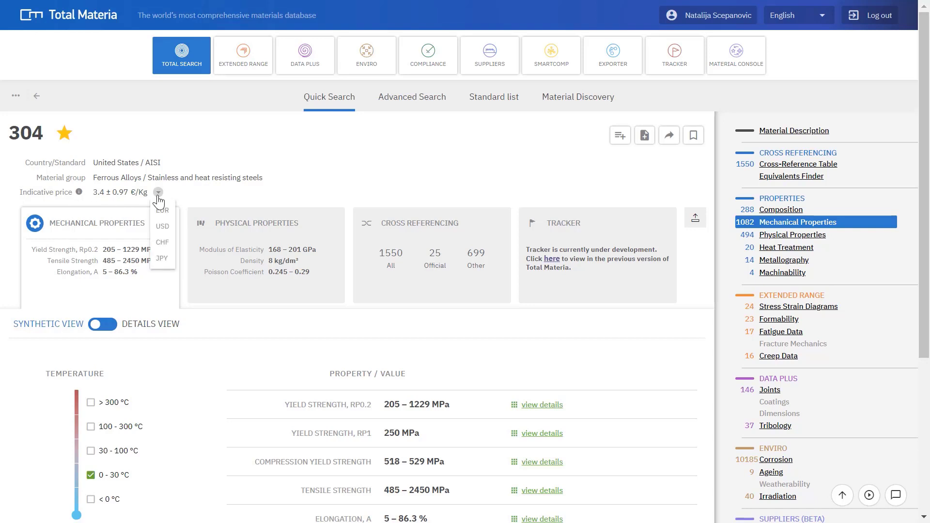
{"action": "left_click", "coordinate": [162, 226]}
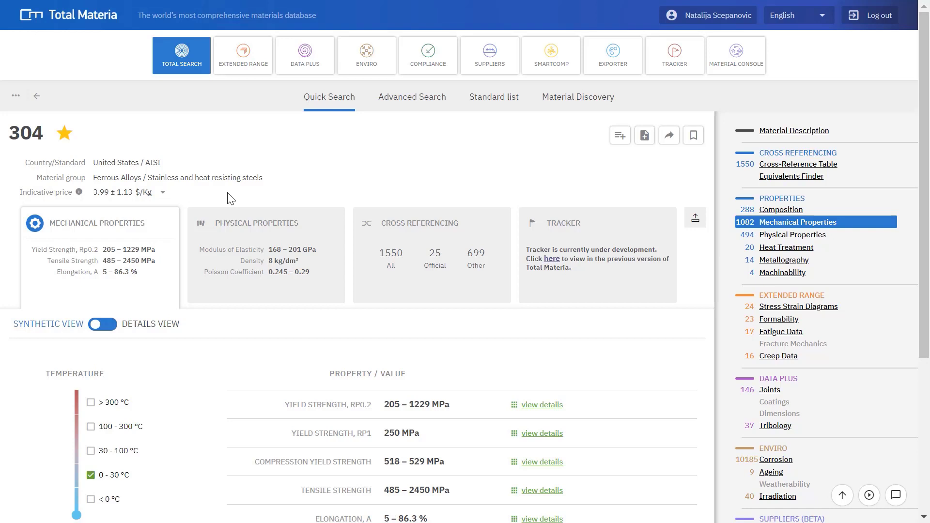
{"action": "mouse_move", "coordinate": [78, 192]}
Save a bookmark for the material 304 page with the description "304 mechanical properties".
{"action": "left_click", "coordinate": [617, 144]}
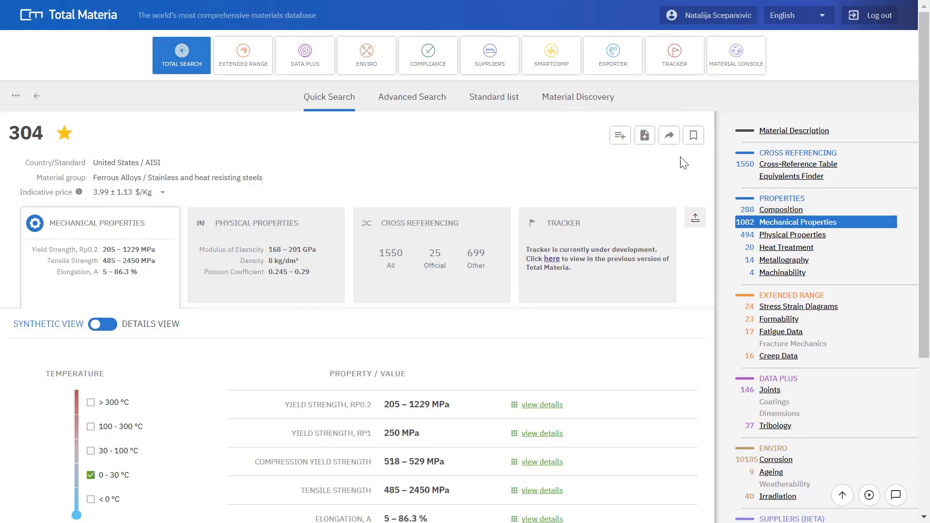
{"action": "left_click", "coordinate": [693, 135]}
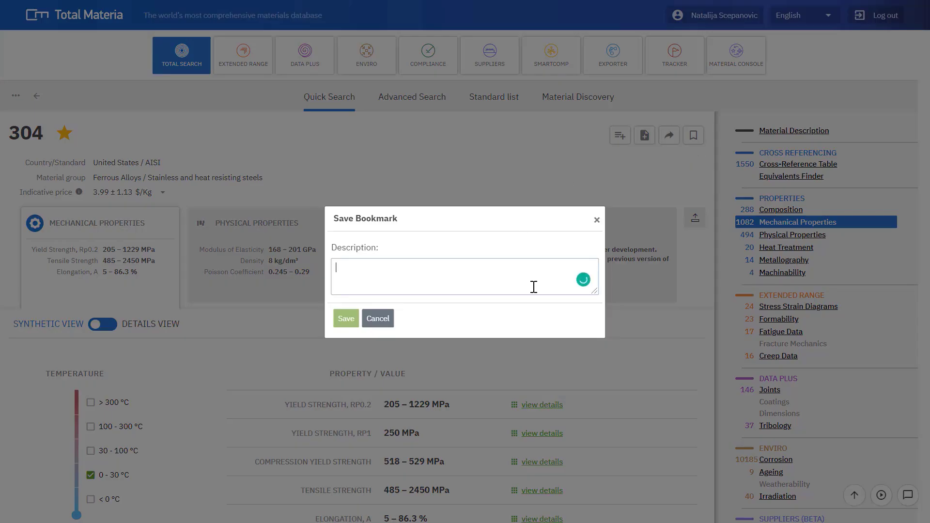
{"action": "type", "text": "304 mechanical properties"}
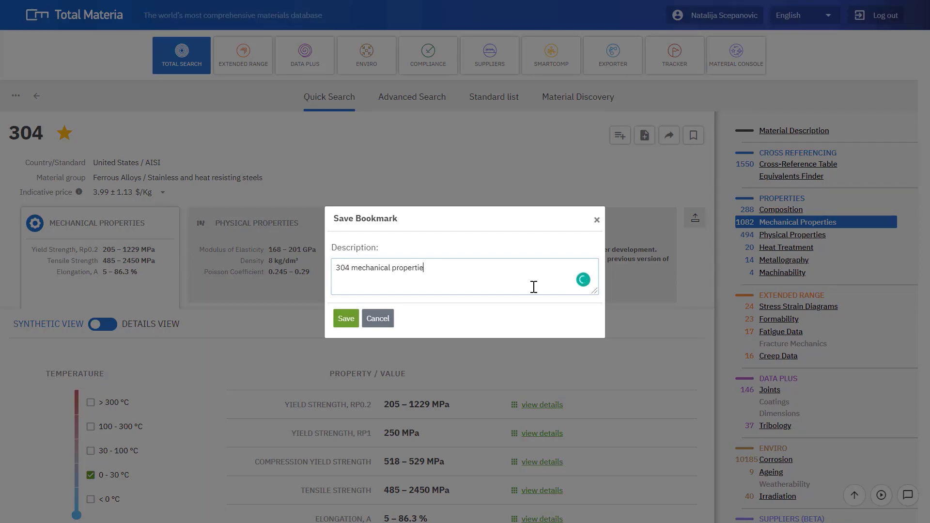
{"action": "left_click", "coordinate": [346, 318]}
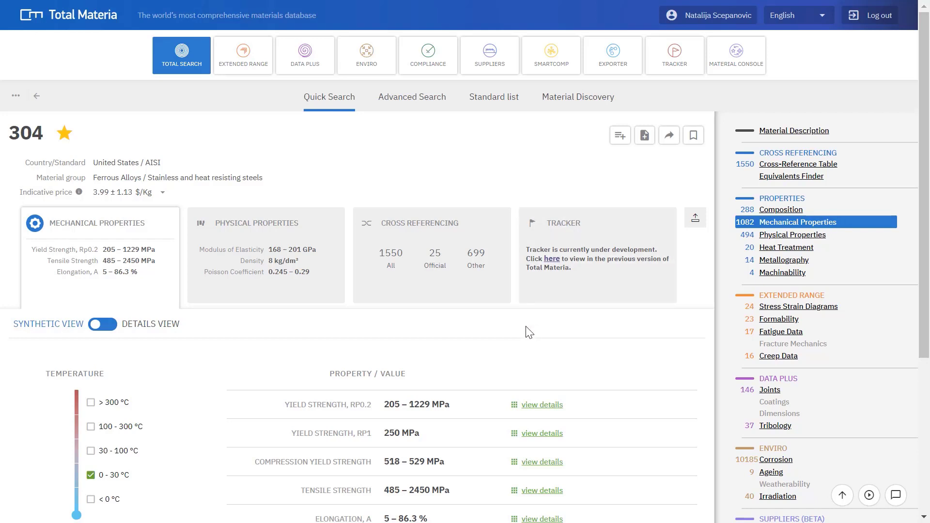
Examine material 304's mechanical property ranges in the synthetic view, temporarily including the > 300 °C temperature range.
{"action": "scroll", "coordinate": [508, 328], "scroll_direction": "down", "scroll_amount": 2}
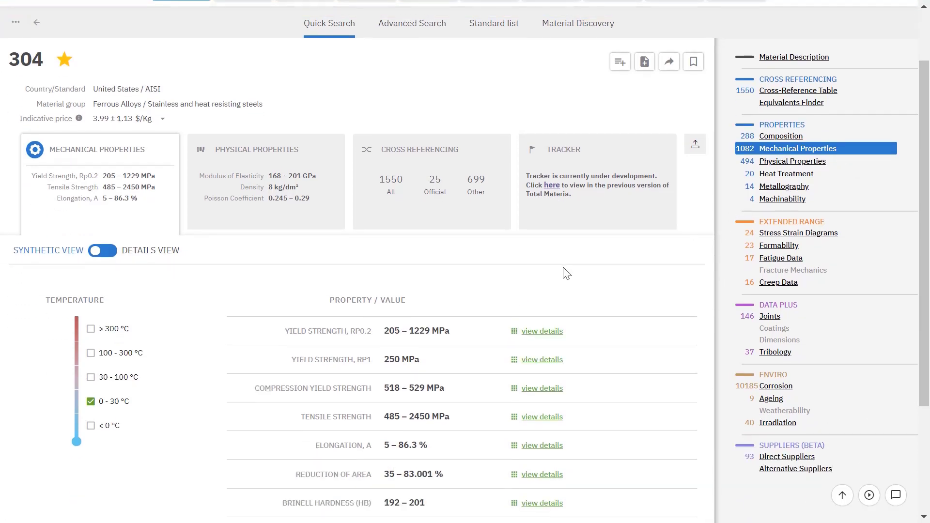
{"action": "scroll", "coordinate": [566, 271], "scroll_direction": "down", "scroll_amount": 2}
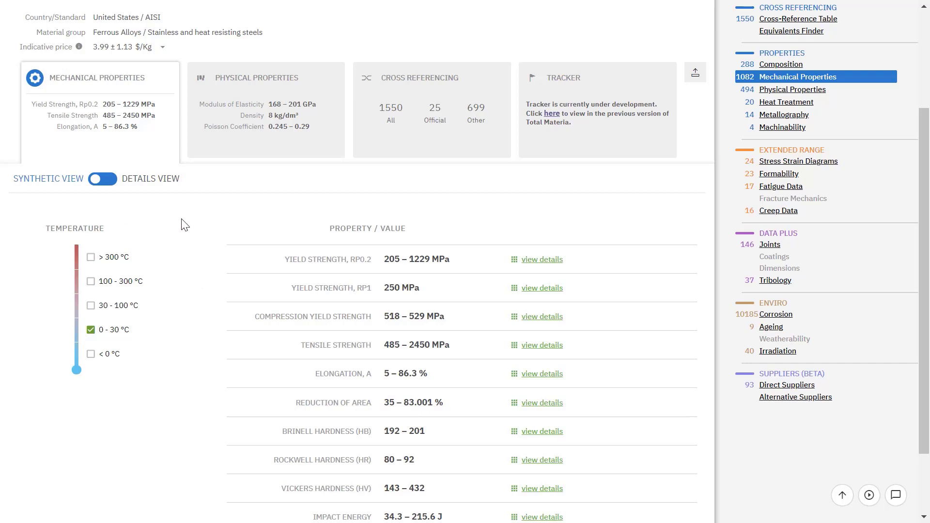
{"action": "scroll", "coordinate": [183, 222], "scroll_direction": "down", "scroll_amount": 2}
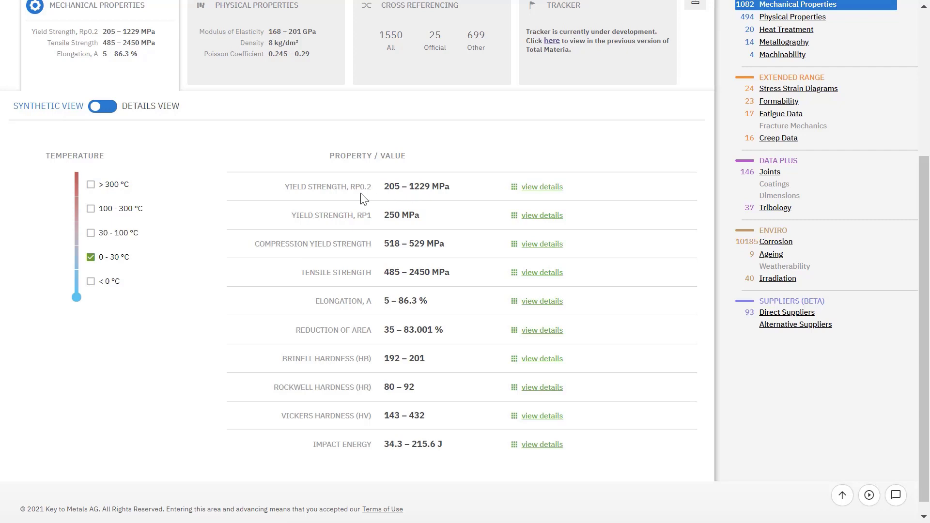
{"action": "triple_click", "coordinate": [304, 190]}
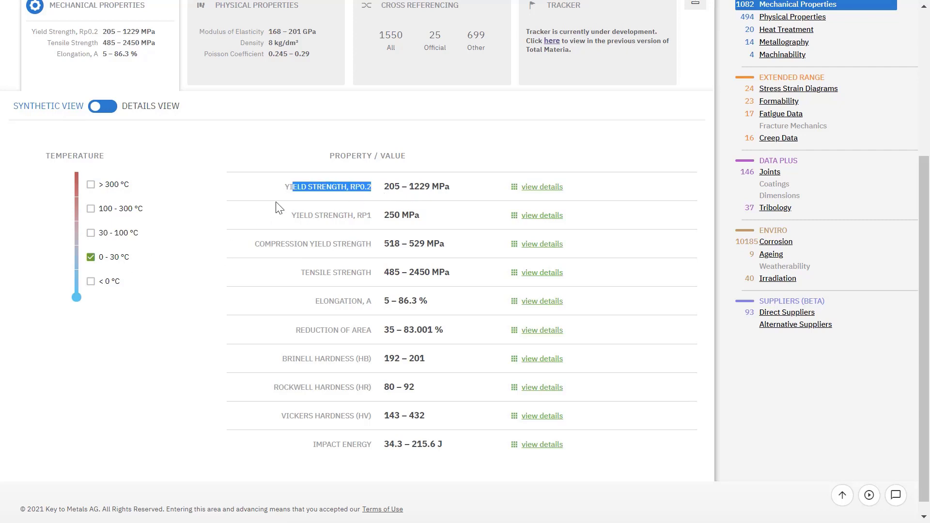
{"action": "left_click", "coordinate": [257, 214]}
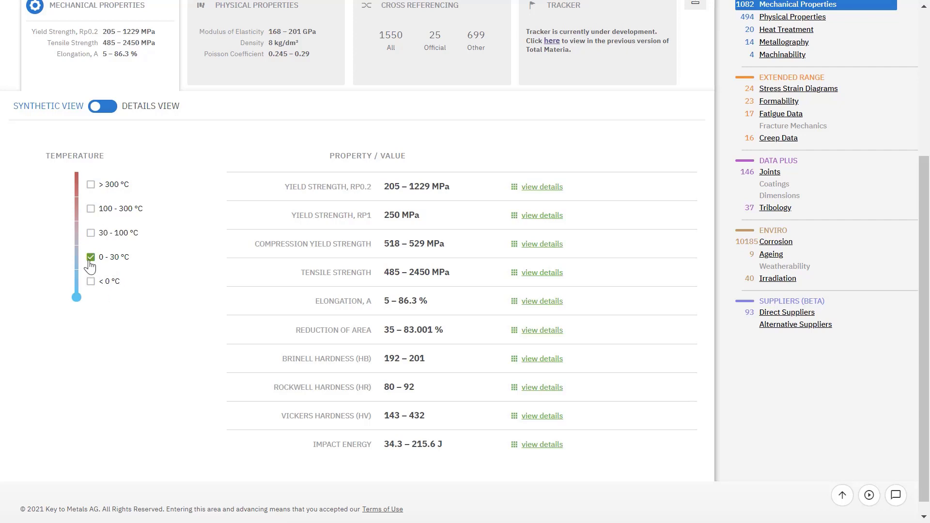
{"action": "left_click", "coordinate": [90, 186]}
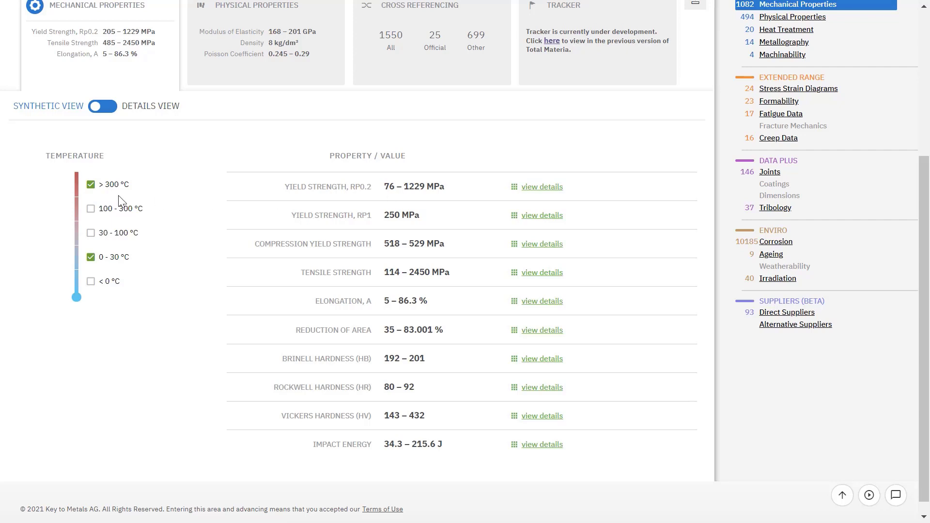
{"action": "left_click", "coordinate": [91, 186]}
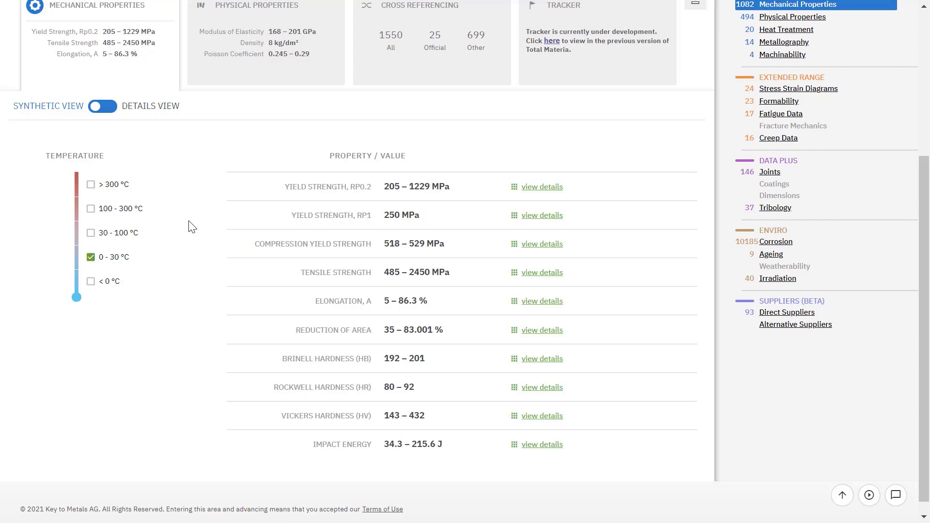
Switch the mechanical properties to the details view and collapse the Official group in the reference tree.
{"action": "scroll", "coordinate": [184, 218], "scroll_direction": "up", "scroll_amount": 2}
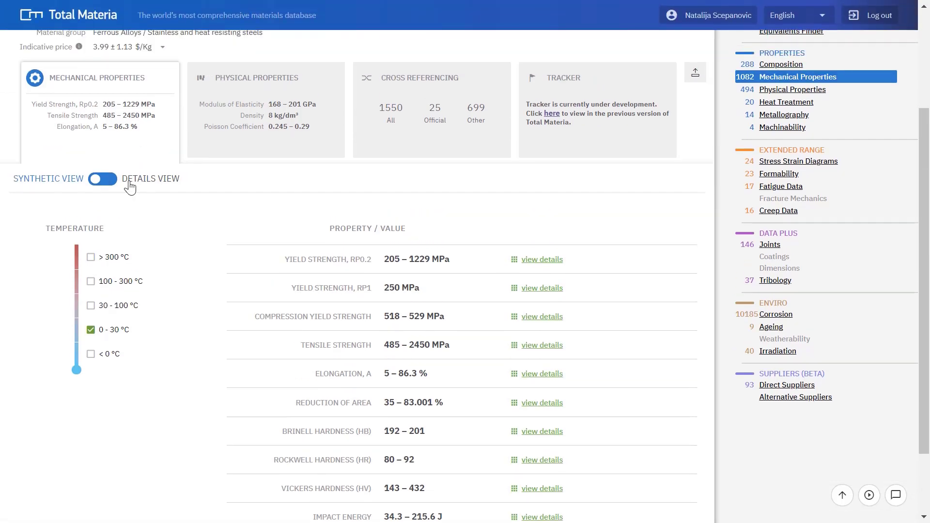
{"action": "left_click", "coordinate": [146, 203]}
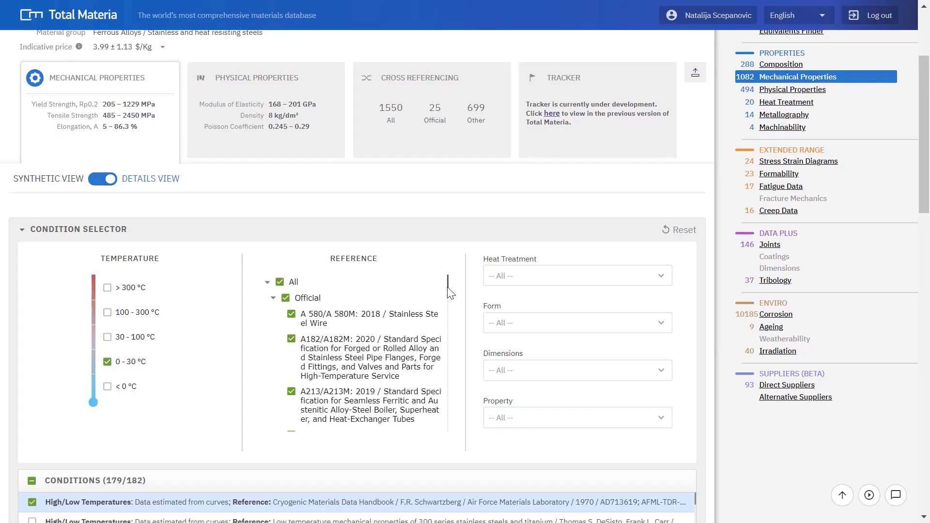
{"action": "scroll", "coordinate": [448, 303], "scroll_direction": "down", "scroll_amount": 3}
{"action": "left_click_drag", "start_coordinate": [448, 303], "coordinate": [447, 274]}
{"action": "left_click", "coordinate": [273, 297]}
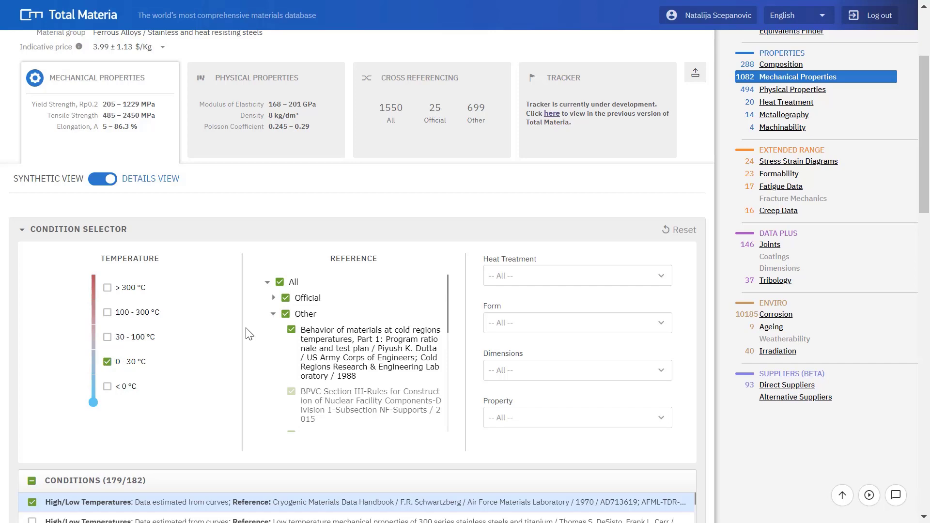
Examine the condition selector, the conditions list, the grouping options and all references for the selected material.
{"action": "scroll", "coordinate": [247, 329], "scroll_direction": "down", "scroll_amount": 2}
{"action": "scroll", "coordinate": [141, 296], "scroll_direction": "up", "scroll_amount": 1}
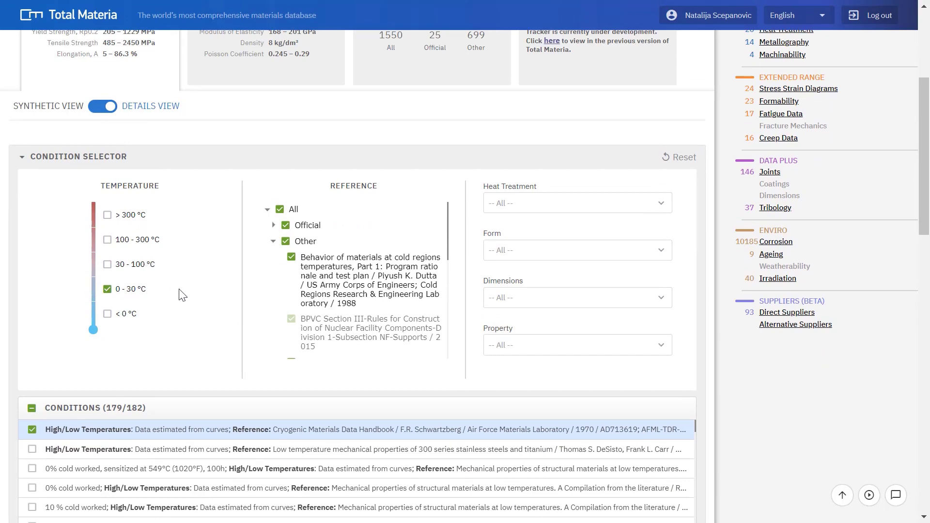
{"action": "scroll", "coordinate": [187, 293], "scroll_direction": "down", "scroll_amount": 2}
{"action": "scroll", "coordinate": [179, 274], "scroll_direction": "up", "scroll_amount": 1}
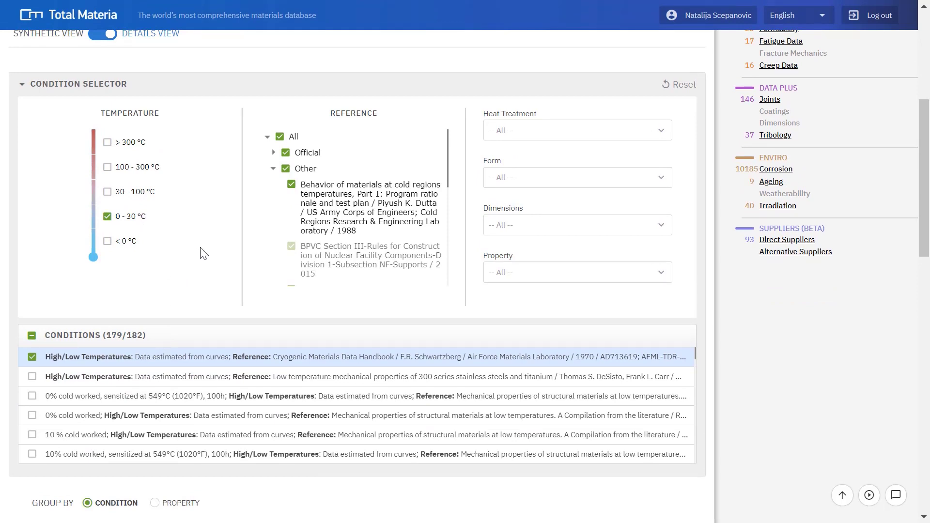
{"action": "scroll", "coordinate": [200, 252], "scroll_direction": "down", "scroll_amount": 2}
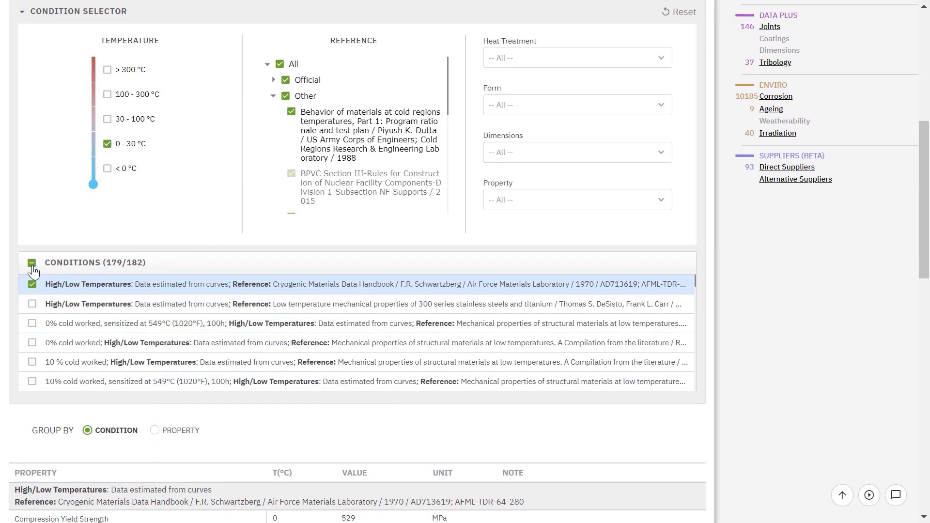
{"action": "scroll", "coordinate": [190, 376], "scroll_direction": "down", "scroll_amount": 2}
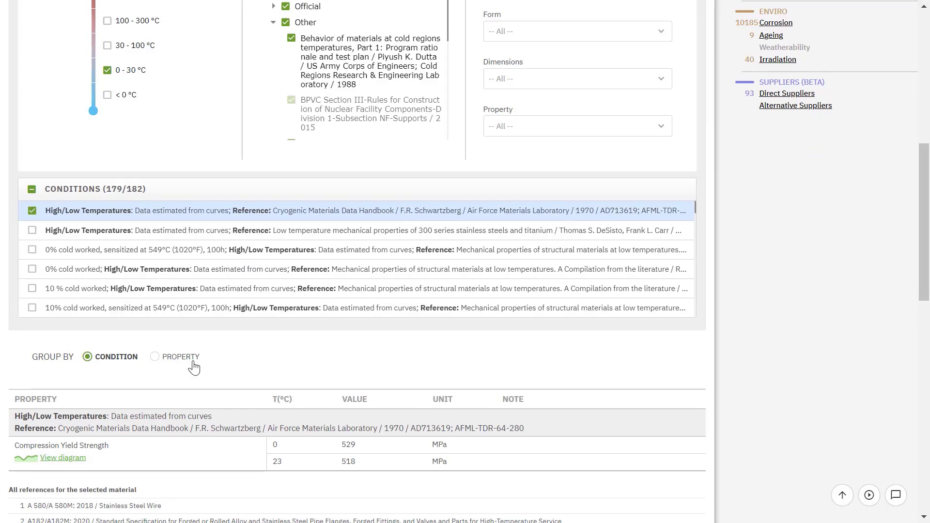
{"action": "scroll", "coordinate": [194, 363], "scroll_direction": "down", "scroll_amount": 5}
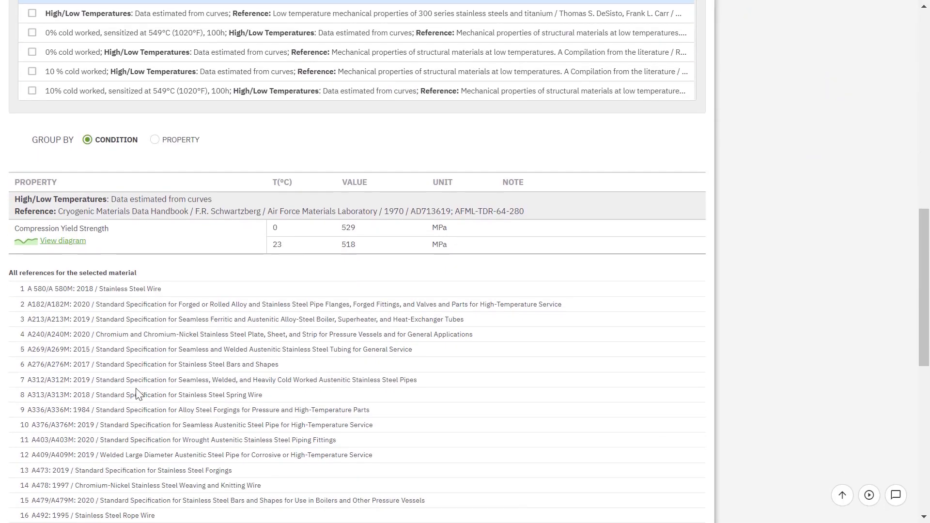
{"action": "scroll", "coordinate": [131, 358], "scroll_direction": "down", "scroll_amount": 6}
{"action": "scroll", "coordinate": [137, 360], "scroll_direction": "down", "scroll_amount": 3}
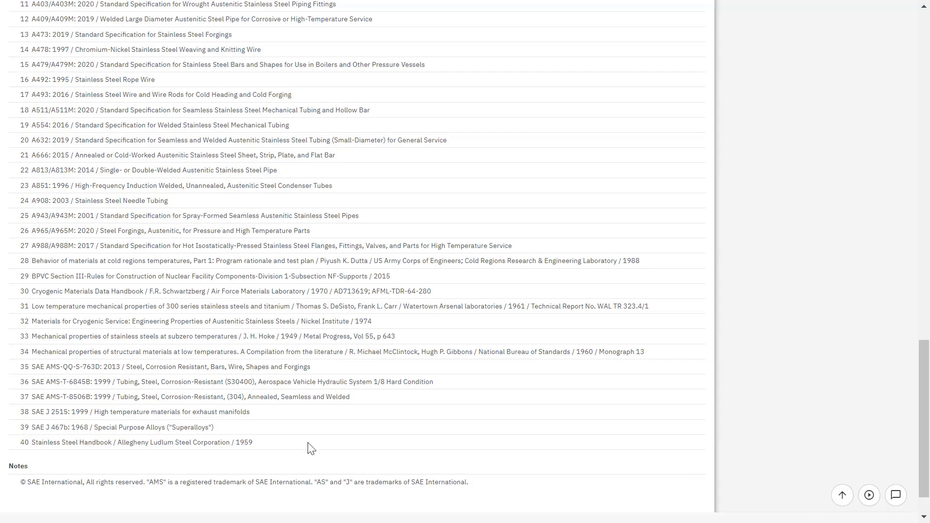
{"action": "scroll", "coordinate": [311, 448], "scroll_direction": "up", "scroll_amount": 15}
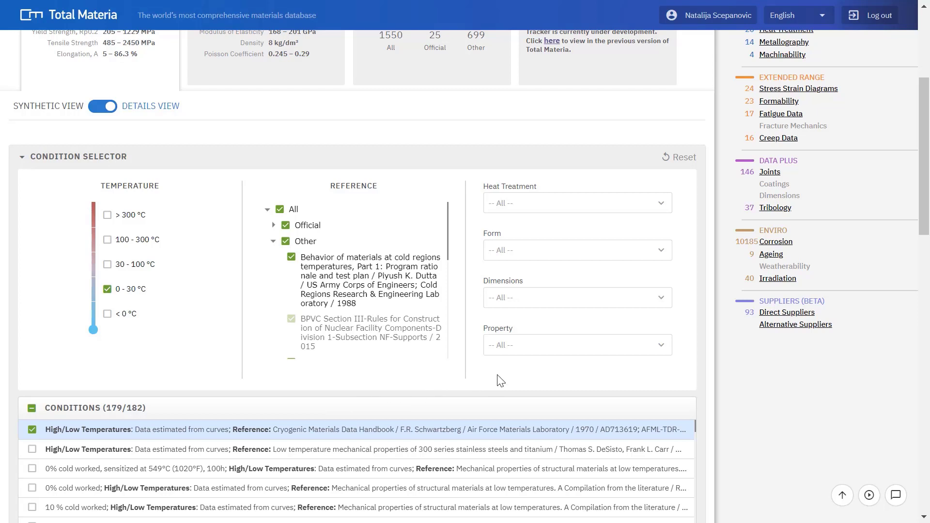
Filter the conditions by heat treatment Annealed and form Bars.
{"action": "left_click", "coordinate": [548, 204]}
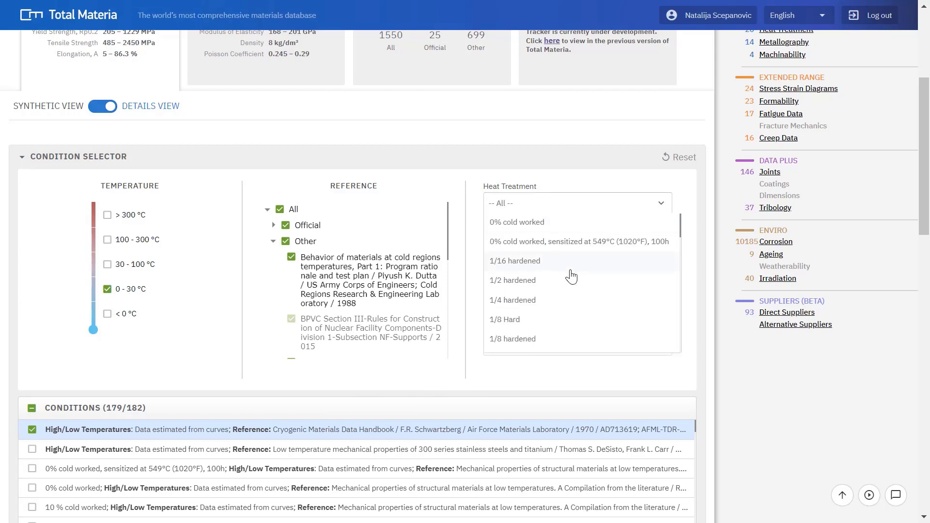
{"action": "scroll", "coordinate": [569, 275], "scroll_direction": "down", "scroll_amount": 3}
{"action": "left_click", "coordinate": [552, 312]}
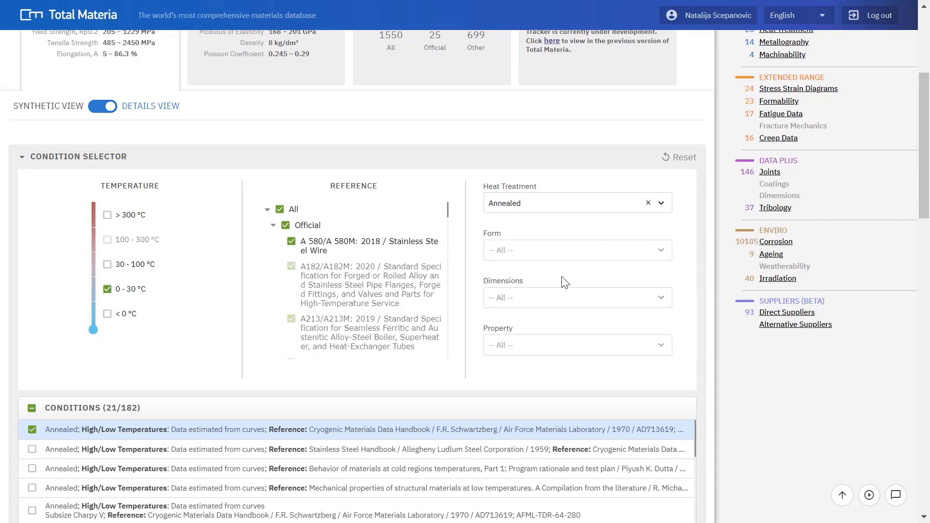
{"action": "left_click", "coordinate": [546, 253]}
{"action": "left_click", "coordinate": [539, 272]}
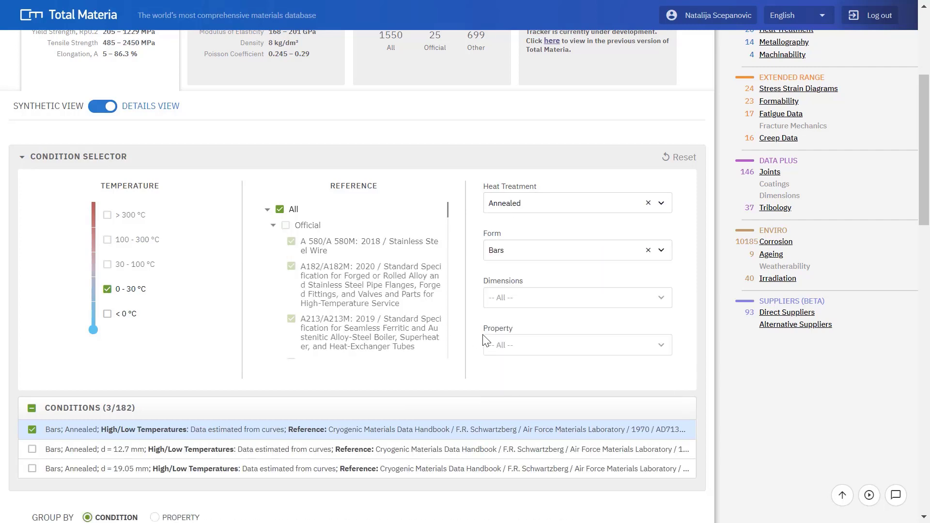
Select all the filtered conditions and review their values in the property table.
{"action": "scroll", "coordinate": [427, 371], "scroll_direction": "down", "scroll_amount": 3}
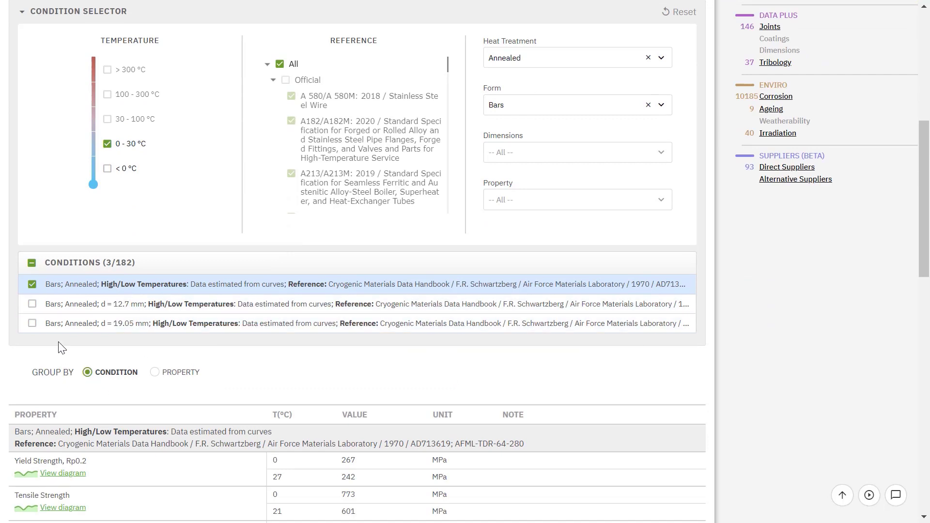
{"action": "left_click", "coordinate": [31, 262]}
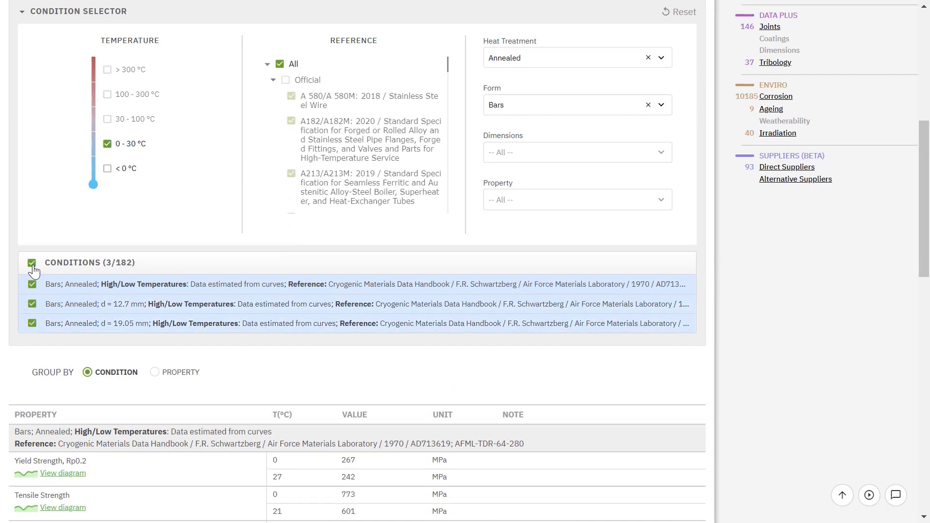
{"action": "scroll", "coordinate": [92, 332], "scroll_direction": "down", "scroll_amount": 1}
{"action": "scroll", "coordinate": [92, 331], "scroll_direction": "down", "scroll_amount": 5}
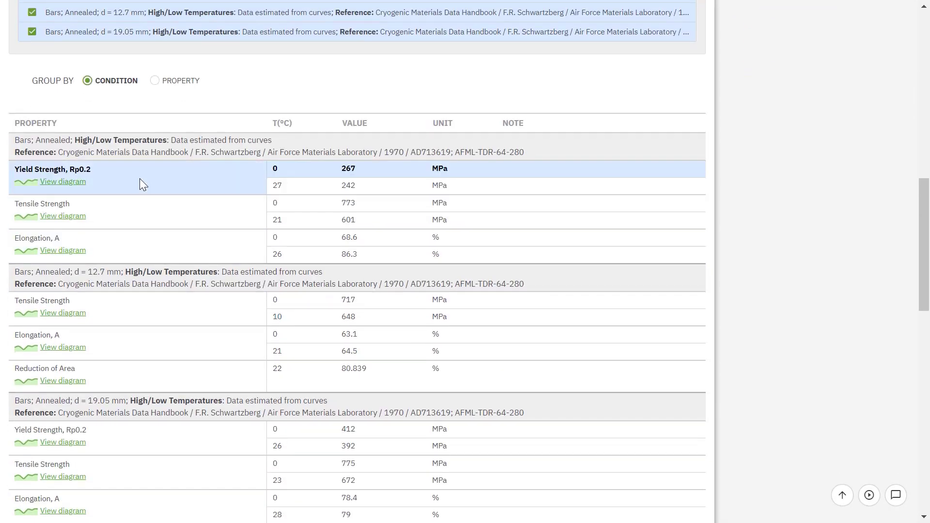
{"action": "scroll", "coordinate": [140, 194], "scroll_direction": "down", "scroll_amount": 2}
{"action": "scroll", "coordinate": [147, 296], "scroll_direction": "up", "scroll_amount": 3}
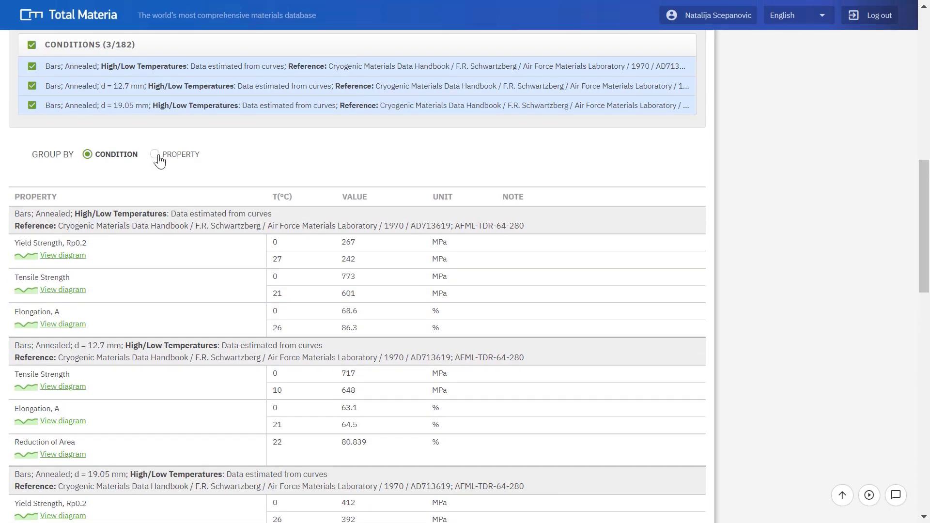
Group the property table by property, and switch the grouping back to condition.
{"action": "left_click", "coordinate": [159, 155]}
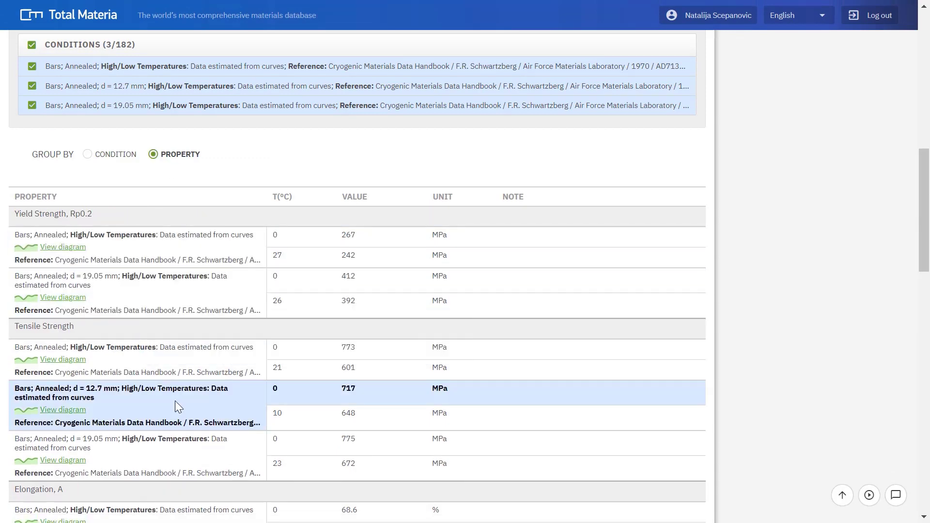
{"action": "scroll", "coordinate": [132, 286], "scroll_direction": "up", "scroll_amount": 3}
{"action": "left_click", "coordinate": [87, 299]}
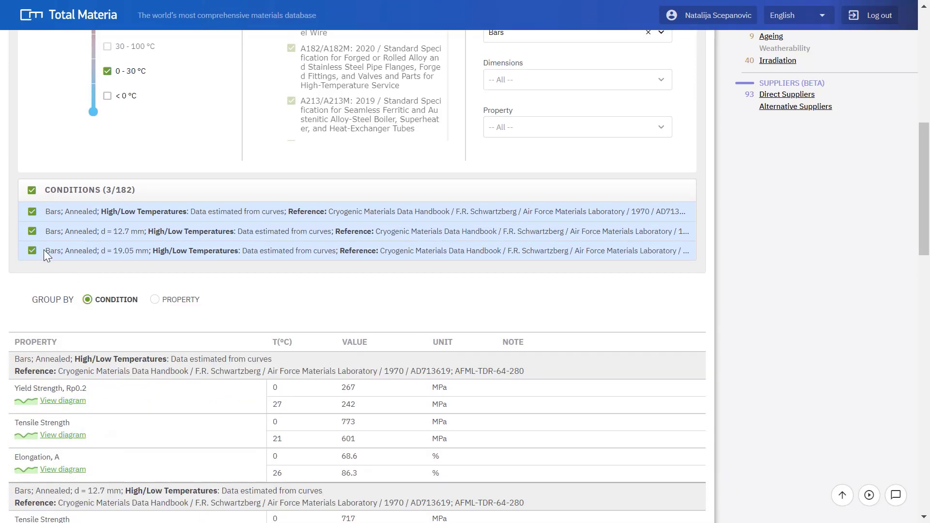
Deselect the d = 12.7 mm and d = 19.05 mm conditions, keeping only the annealed bars condition without a dimension.
{"action": "left_click", "coordinate": [32, 232]}
{"action": "left_click", "coordinate": [32, 251]}
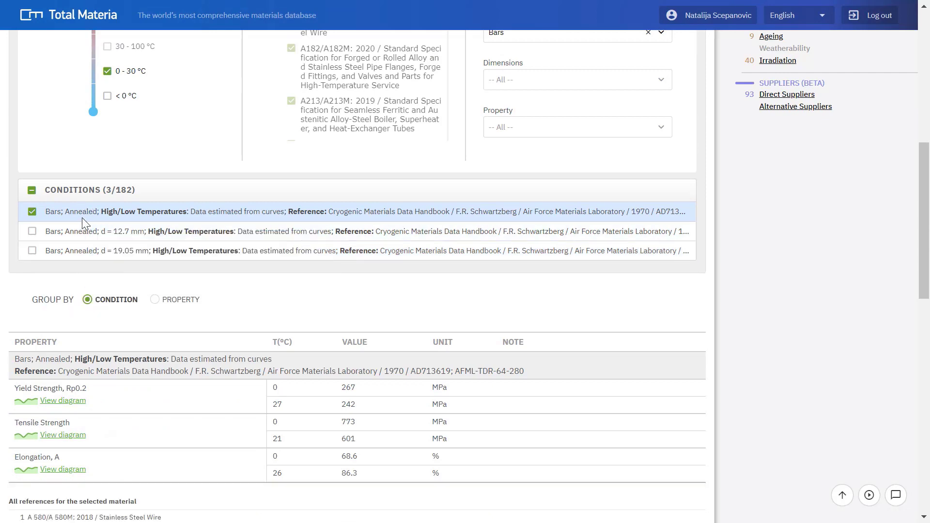
{"action": "scroll", "coordinate": [92, 223], "scroll_direction": "up", "scroll_amount": 2}
Open the diagram for Yield Strength, Rp0.2 of the annealed bars condition.
{"action": "scroll", "coordinate": [562, 319], "scroll_direction": "down", "scroll_amount": 4}
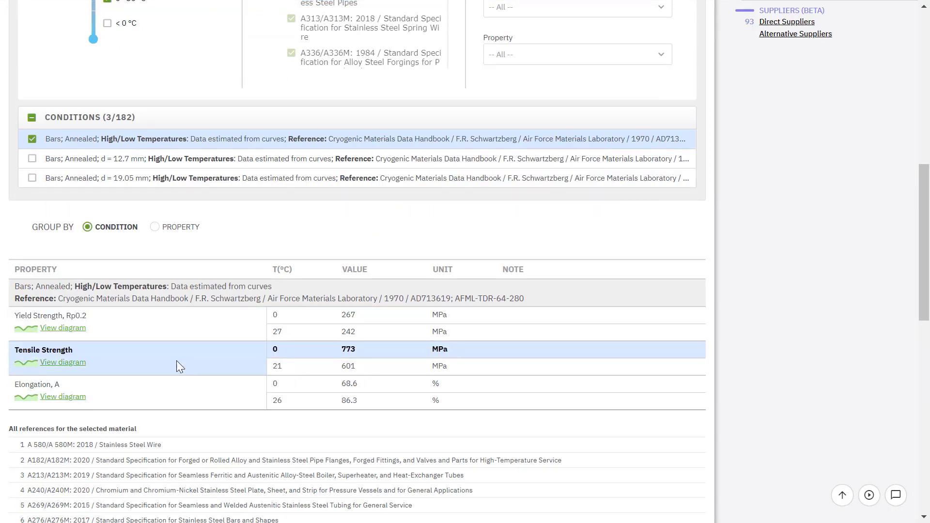
{"action": "left_click", "coordinate": [82, 331]}
{"action": "scroll", "coordinate": [241, 341], "scroll_direction": "down", "scroll_amount": 4}
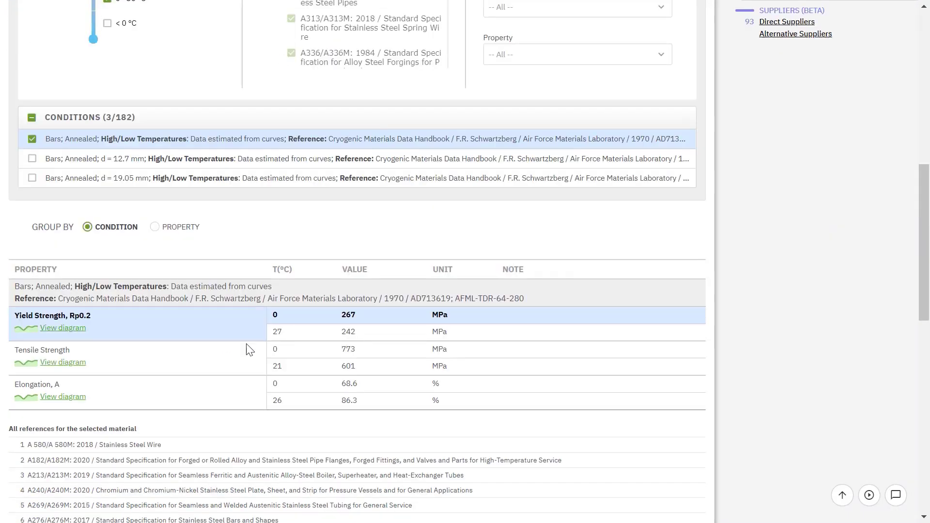
{"action": "left_click", "coordinate": [73, 328]}
{"action": "scroll", "coordinate": [233, 339], "scroll_direction": "down", "scroll_amount": 5}
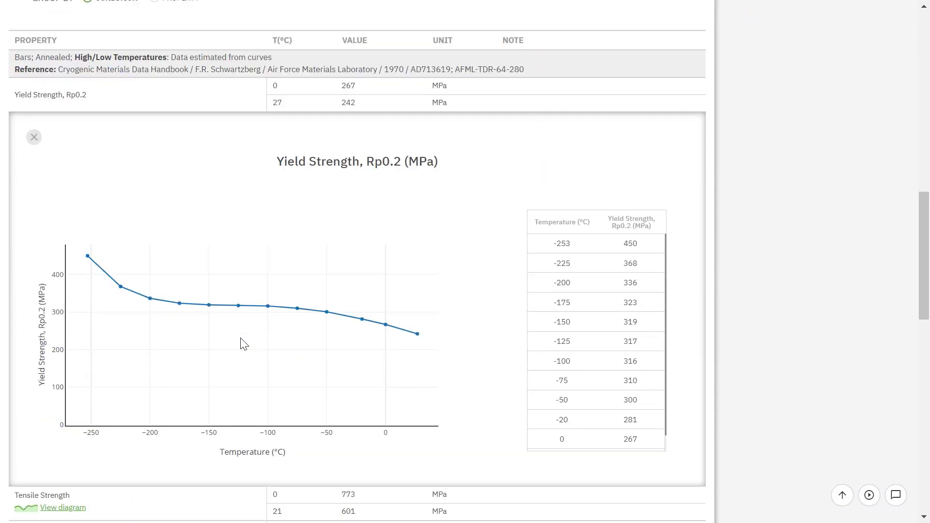
Zoom into part of the yield strength curve, inspect a point with spike lines turned on, and reset the zoom to the full curve.
{"action": "left_click_drag", "start_coordinate": [299, 204], "coordinate": [376, 247]}
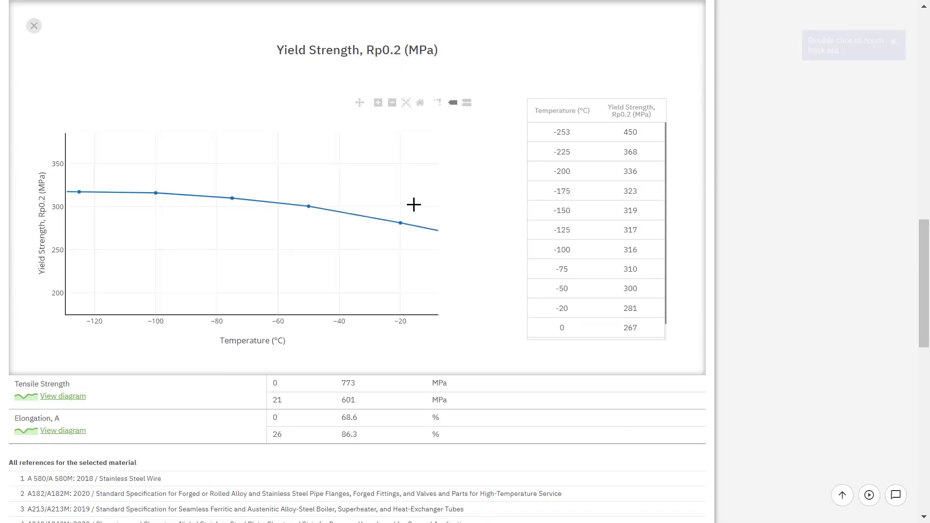
{"action": "left_click", "coordinate": [438, 105]}
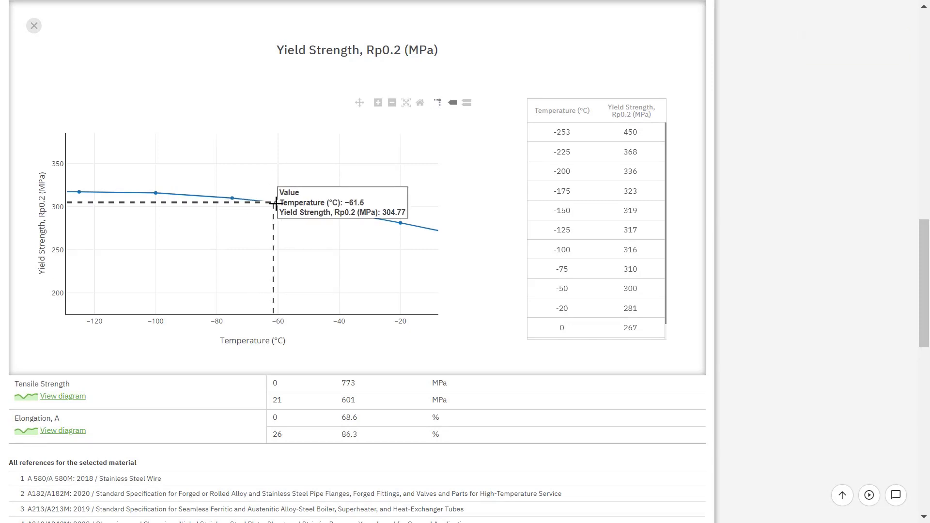
{"action": "double_click", "coordinate": [407, 142]}
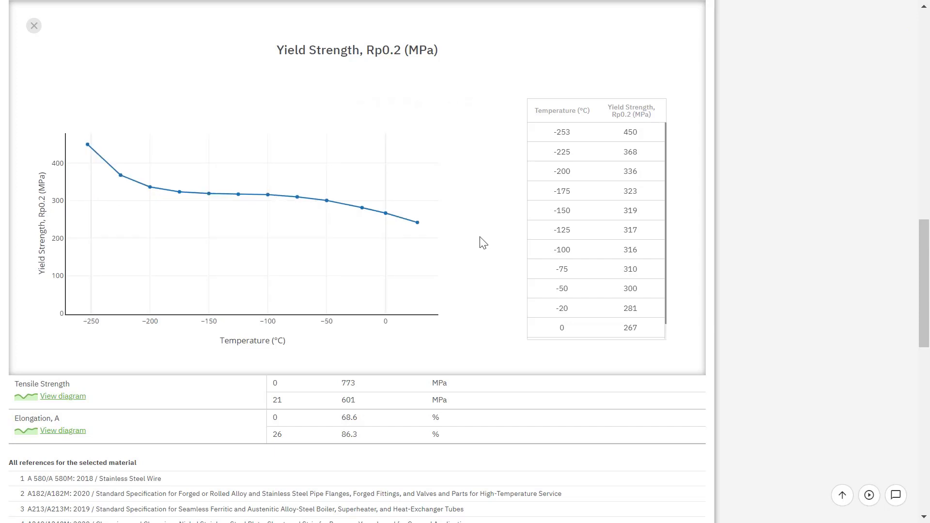
{"action": "scroll", "coordinate": [482, 247], "scroll_direction": "up", "scroll_amount": 2}
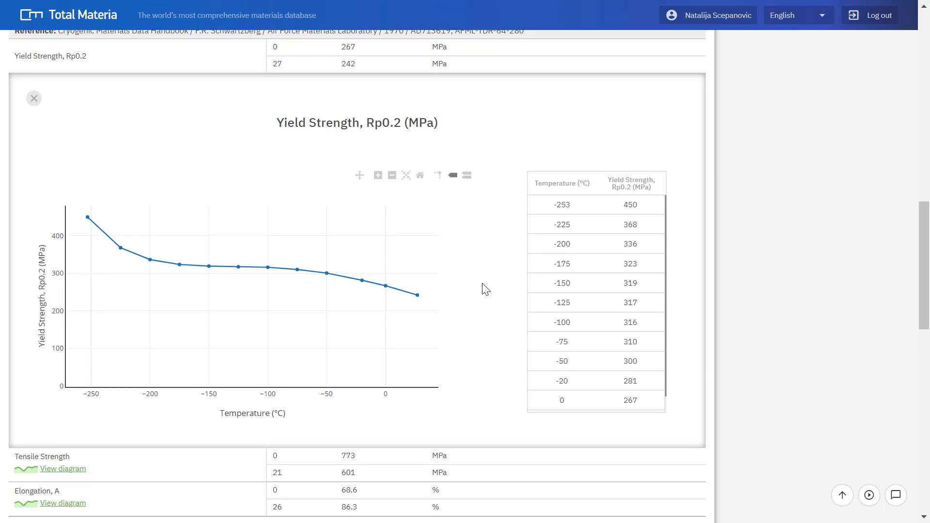
{"action": "scroll", "coordinate": [484, 291], "scroll_direction": "down", "scroll_amount": 2}
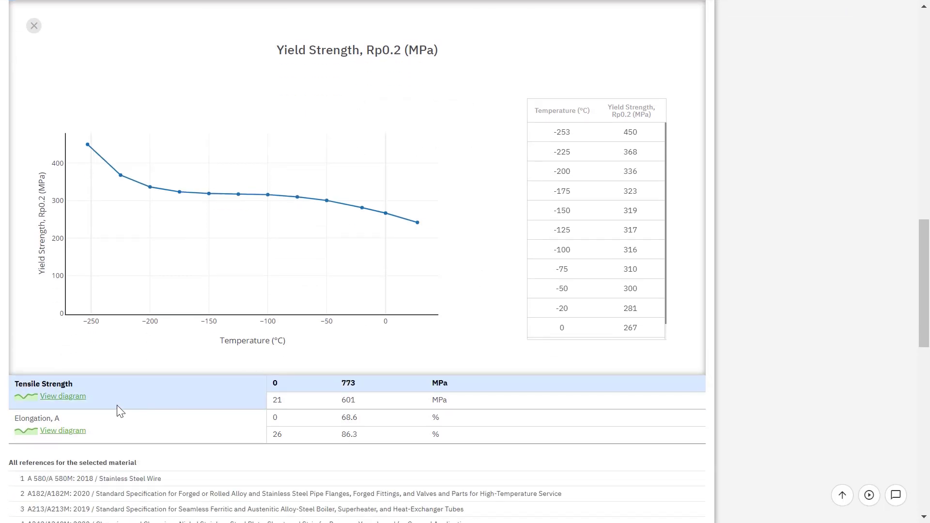
Open the Tensile Strength diagram of the annealed bars condition, followed by the Elongation, A diagram.
{"action": "left_click", "coordinate": [78, 401]}
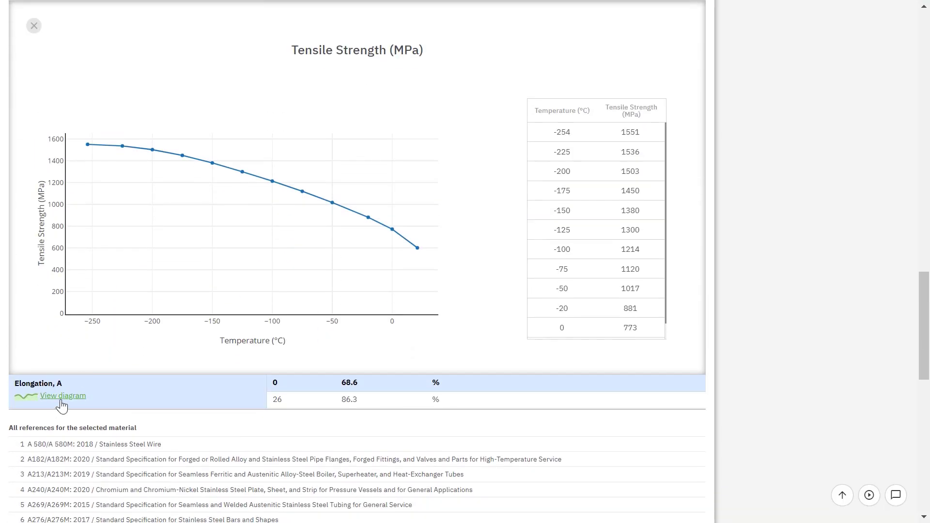
{"action": "left_click", "coordinate": [63, 403]}
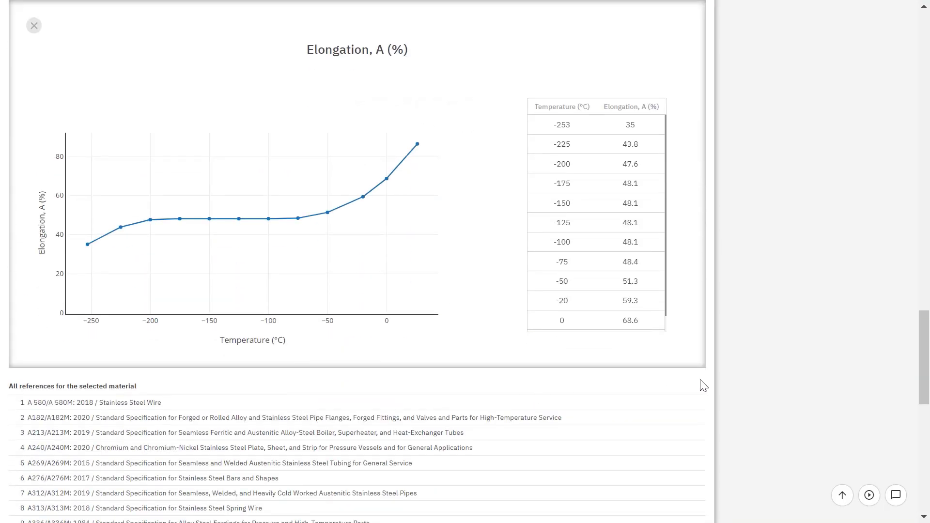
Add the mechanical properties of material 304 to the report.
{"action": "scroll", "coordinate": [707, 385], "scroll_direction": "up", "scroll_amount": 20}
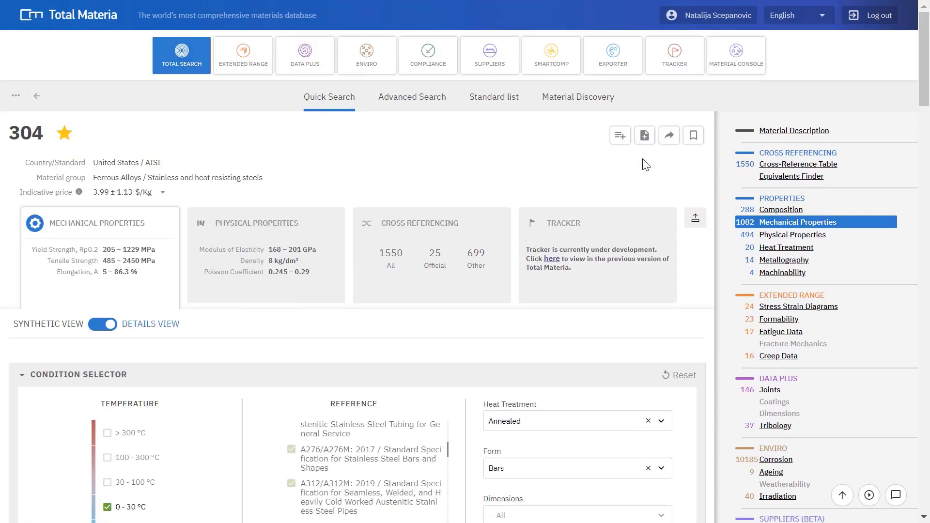
{"action": "left_click", "coordinate": [644, 135]}
{"action": "left_click", "coordinate": [517, 320]}
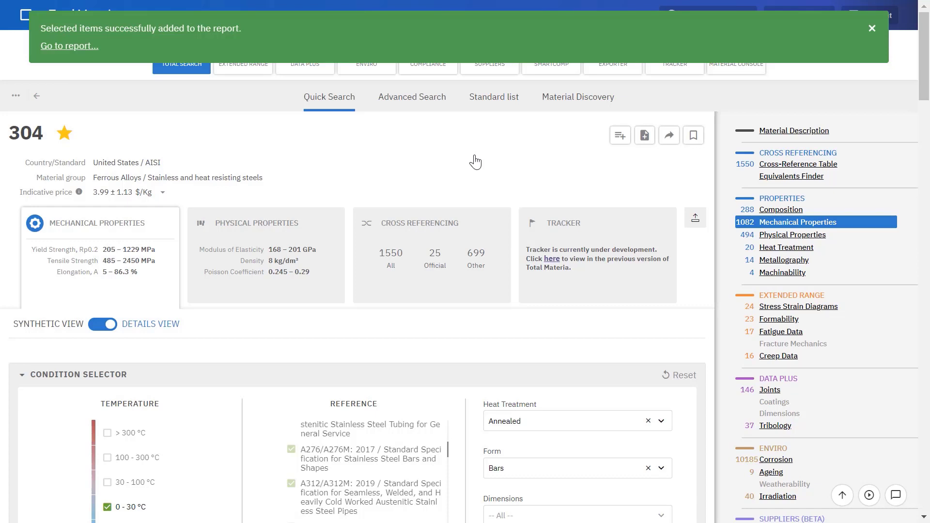
Open the physical properties of 304 and filter them to only the > 300 °C temperature range.
{"action": "left_click", "coordinate": [794, 237]}
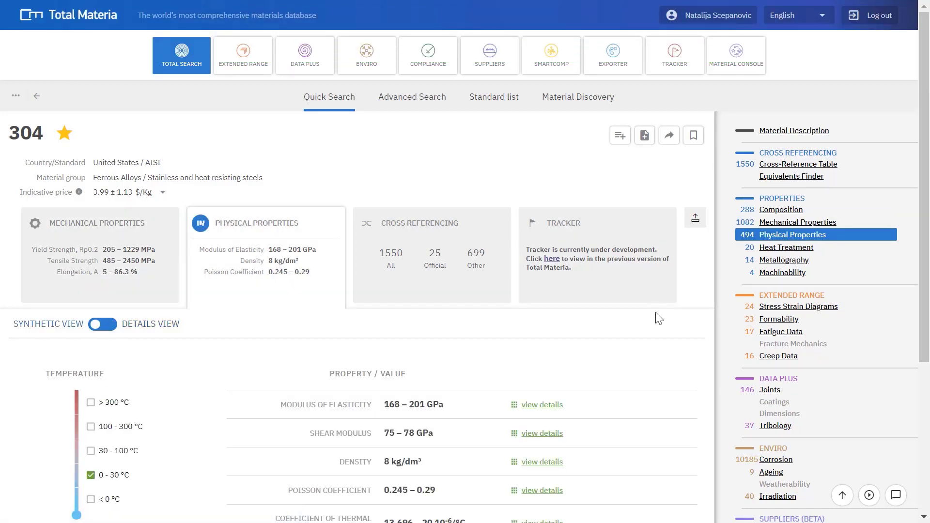
{"action": "scroll", "coordinate": [673, 301], "scroll_direction": "down", "scroll_amount": 1}
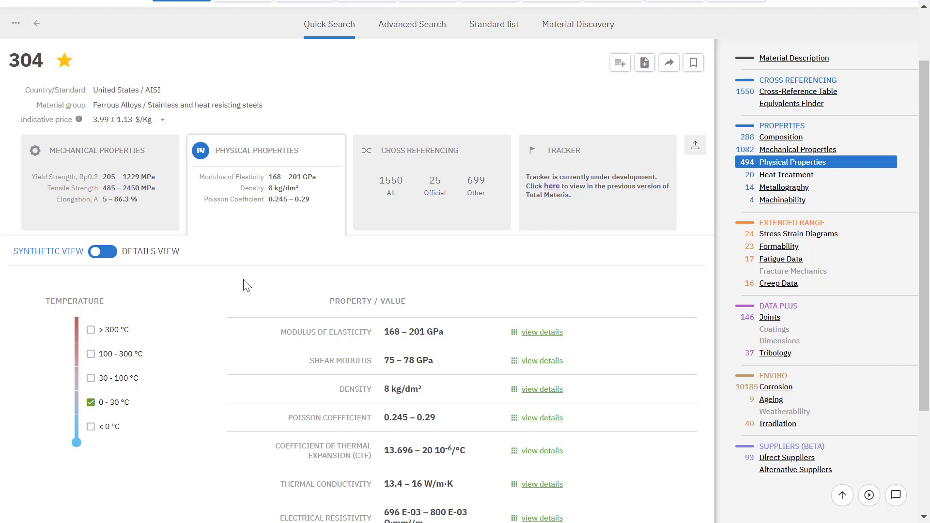
{"action": "scroll", "coordinate": [243, 285], "scroll_direction": "down", "scroll_amount": 1}
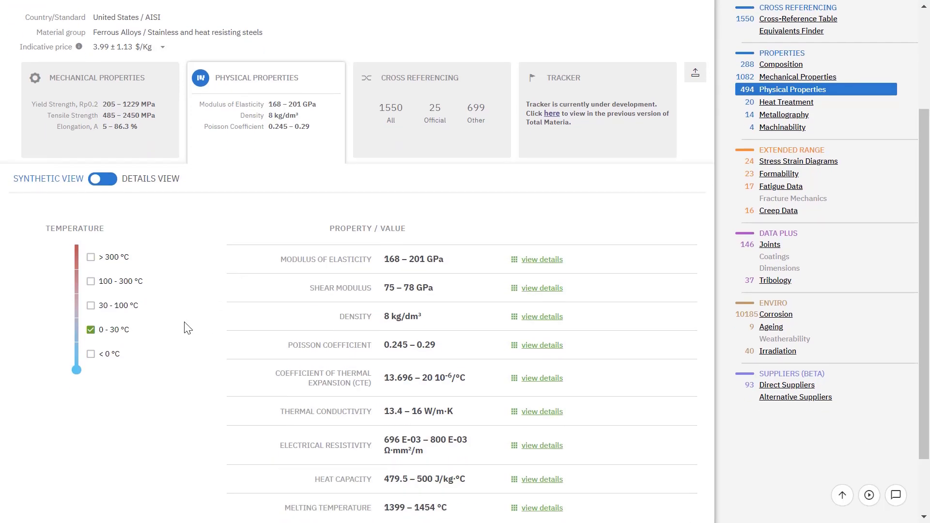
{"action": "left_click", "coordinate": [91, 258]}
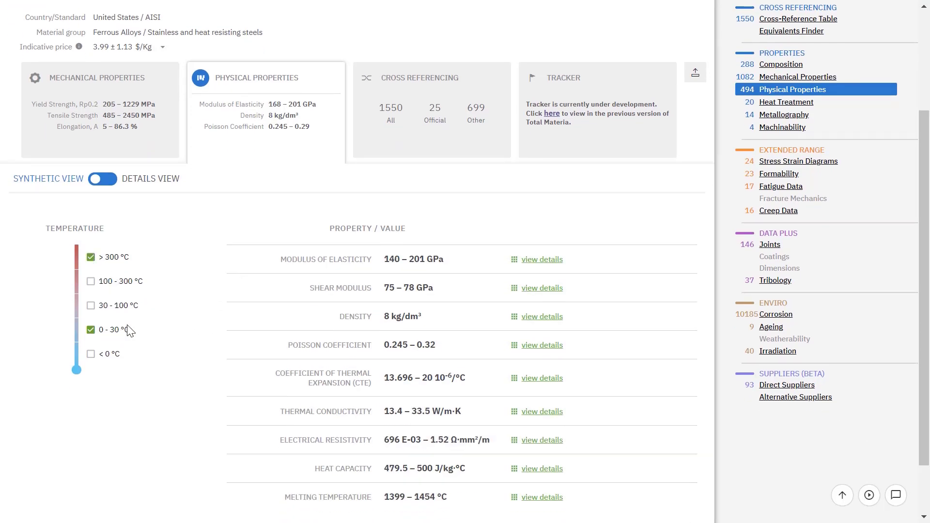
{"action": "left_click", "coordinate": [90, 330]}
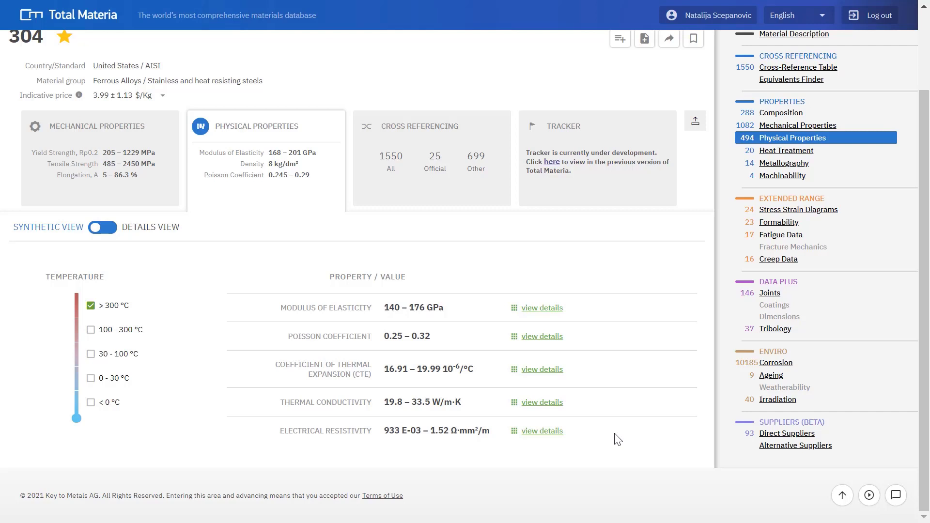
View the Modulus of Elasticity details and open the diagram for the as-received condition.
{"action": "left_click", "coordinate": [542, 310]}
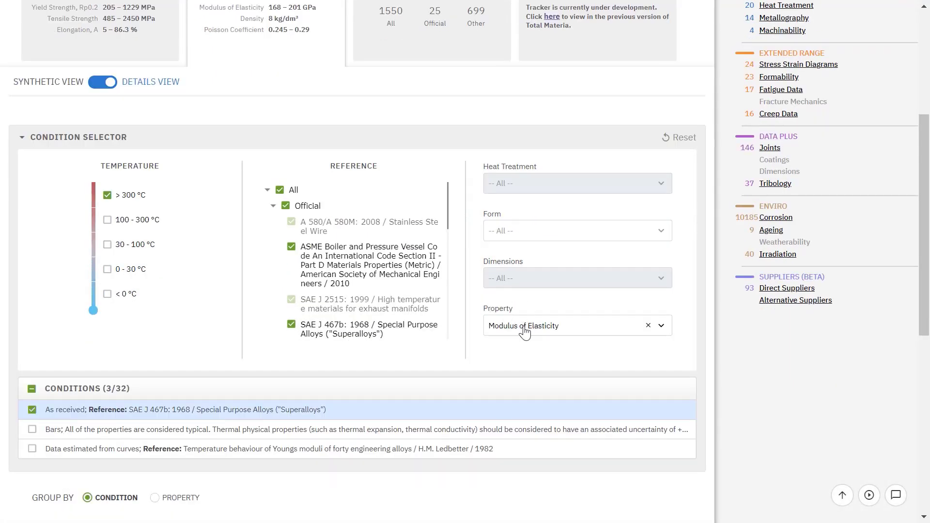
{"action": "scroll", "coordinate": [574, 364], "scroll_direction": "down", "scroll_amount": 3}
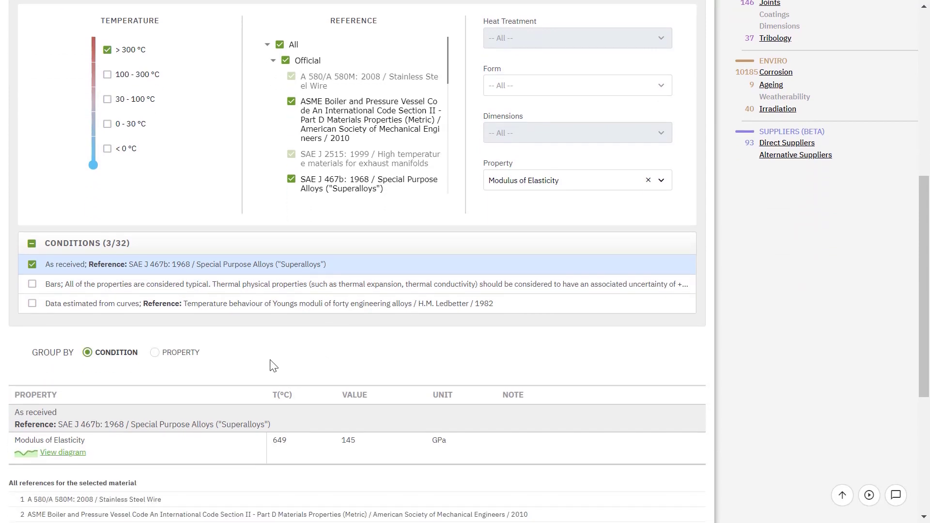
{"action": "scroll", "coordinate": [238, 349], "scroll_direction": "down", "scroll_amount": 2}
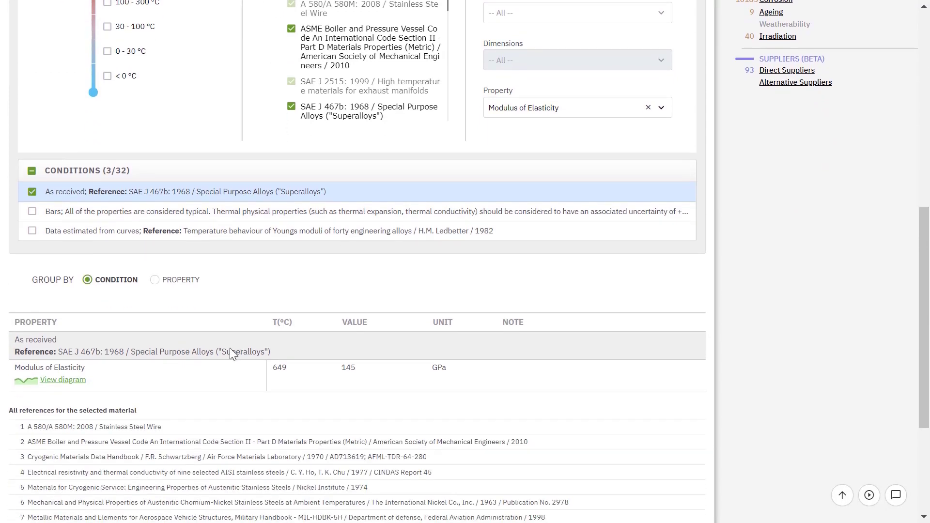
{"action": "left_click", "coordinate": [62, 381]}
{"action": "scroll", "coordinate": [293, 375], "scroll_direction": "up", "scroll_amount": 1}
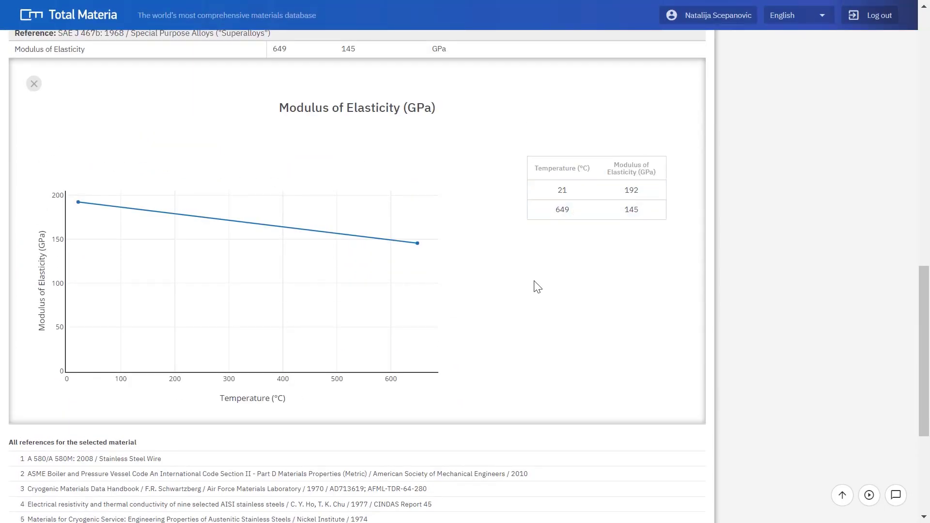
Zoom into the modulus of elasticity curve between about 200 and 600 °C and inspect a point near 400 °C.
{"action": "mouse_move", "coordinate": [337, 225]}
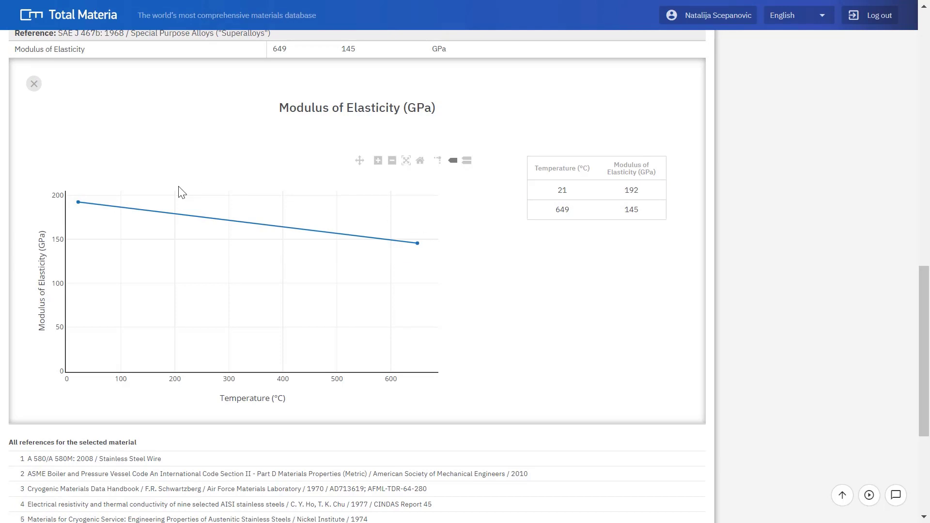
{"action": "left_click_drag", "start_coordinate": [177, 197], "coordinate": [391, 306]}
{"action": "mouse_move", "coordinate": [250, 249]}
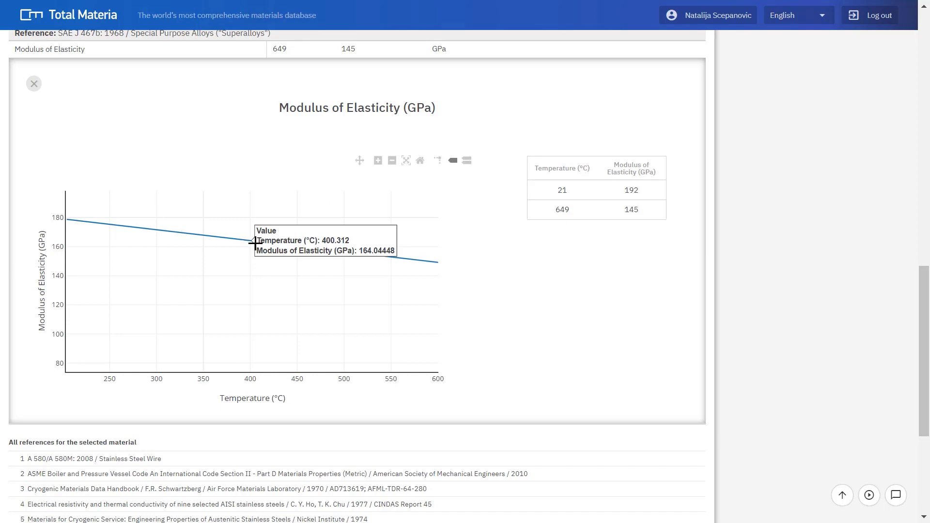
Open the Heat Treatment section of 304 and look through the descriptions for each reference.
{"action": "scroll", "coordinate": [736, 312], "scroll_direction": "up", "scroll_amount": 15}
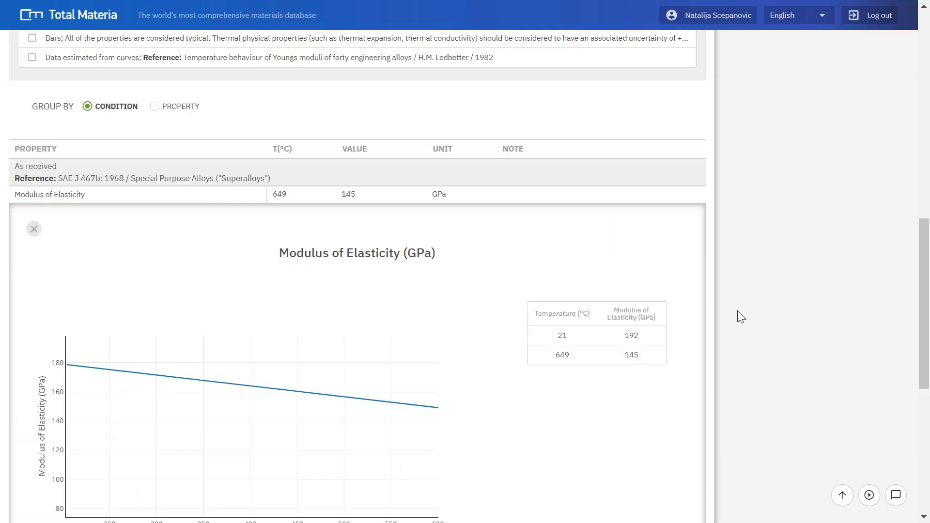
{"action": "left_click", "coordinate": [795, 251]}
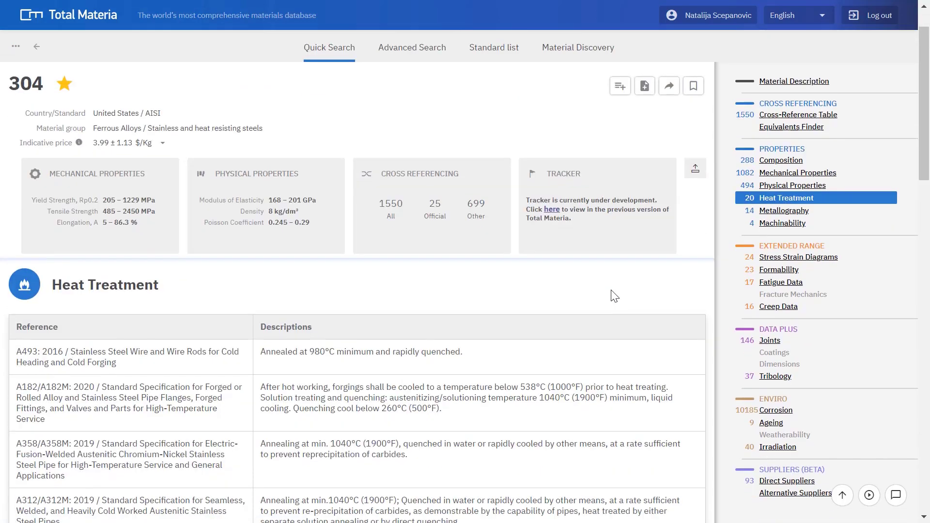
{"action": "scroll", "coordinate": [230, 282], "scroll_direction": "down", "scroll_amount": 3}
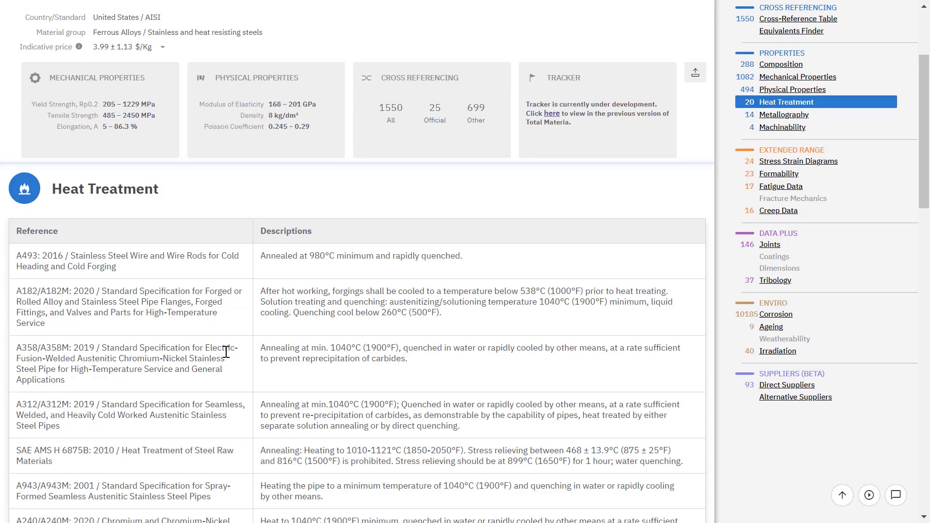
{"action": "scroll", "coordinate": [226, 351], "scroll_direction": "up", "scroll_amount": 3}
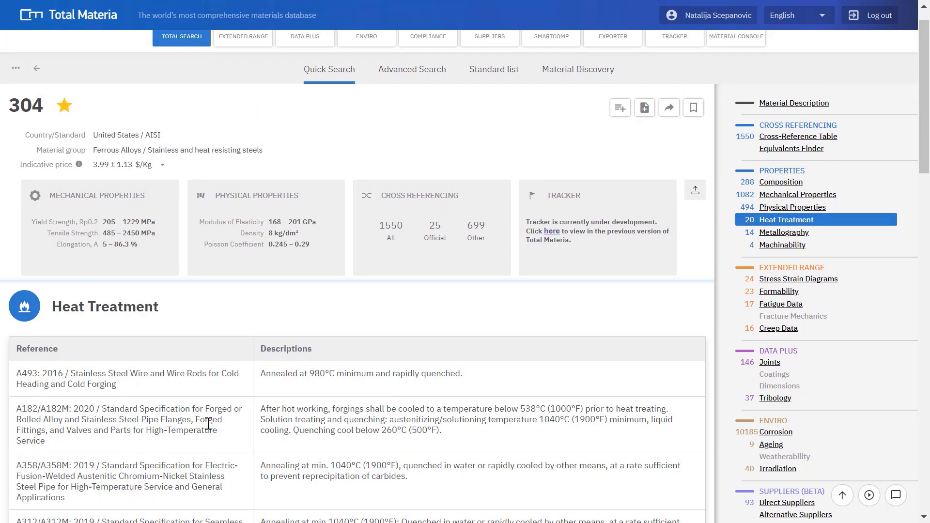
{"action": "scroll", "coordinate": [356, 464], "scroll_direction": "up", "scroll_amount": 1}
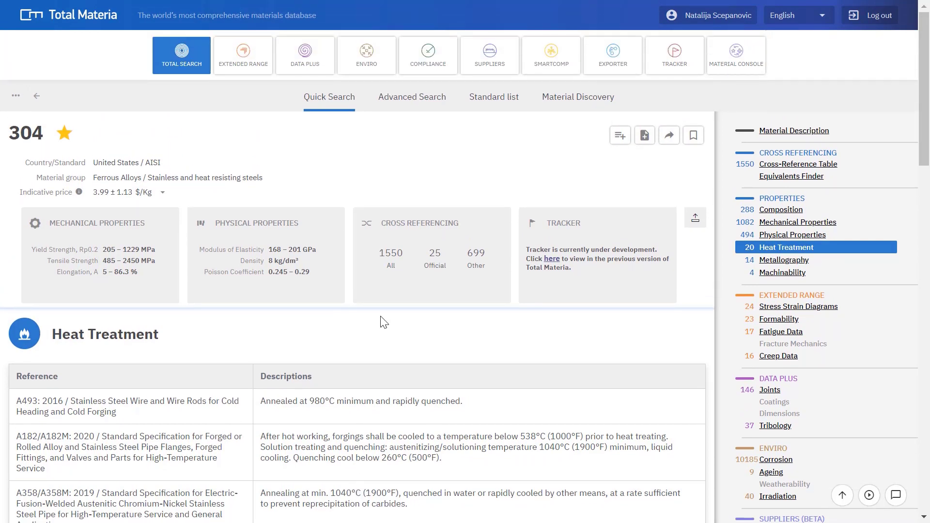
Start an advanced search and set the standard criterion to United States/SAE.
{"action": "left_click", "coordinate": [428, 109]}
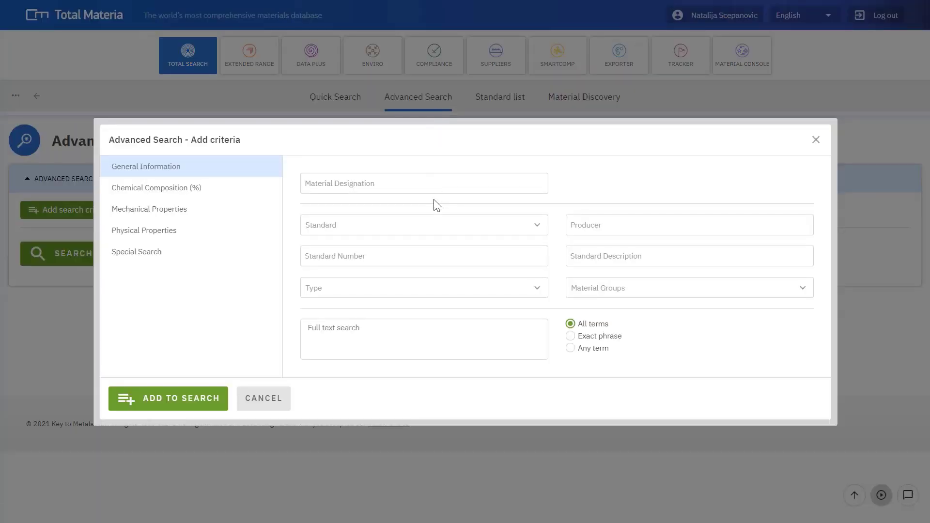
{"action": "left_click", "coordinate": [432, 229]}
{"action": "type", "text": "sa"}
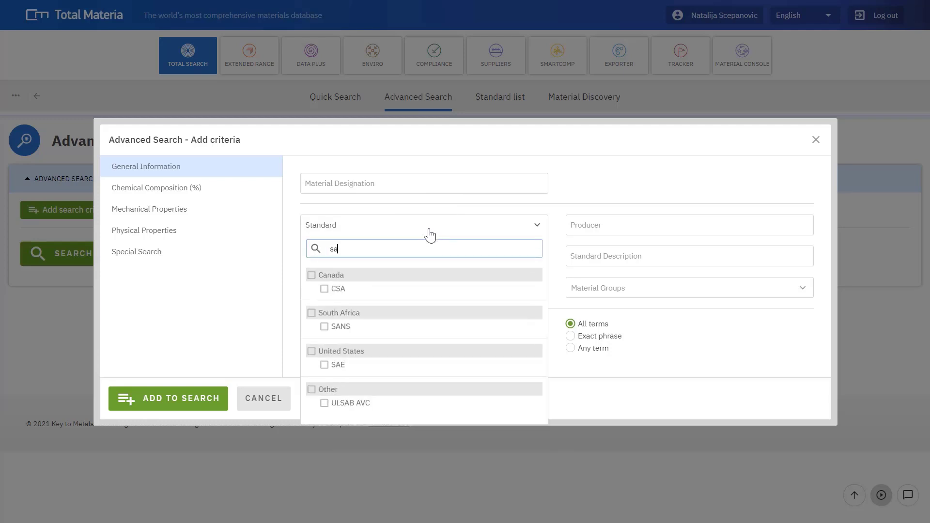
{"action": "left_click", "coordinate": [341, 364]}
{"action": "left_click", "coordinate": [264, 295]}
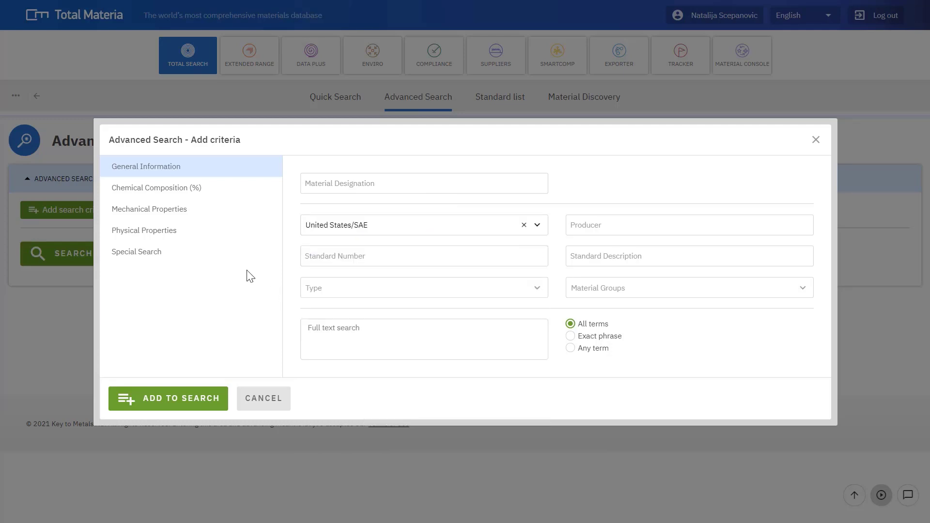
In the special search criteria, select all six heat treatment diagram types and require all of the selected ones.
{"action": "left_click", "coordinate": [188, 254]}
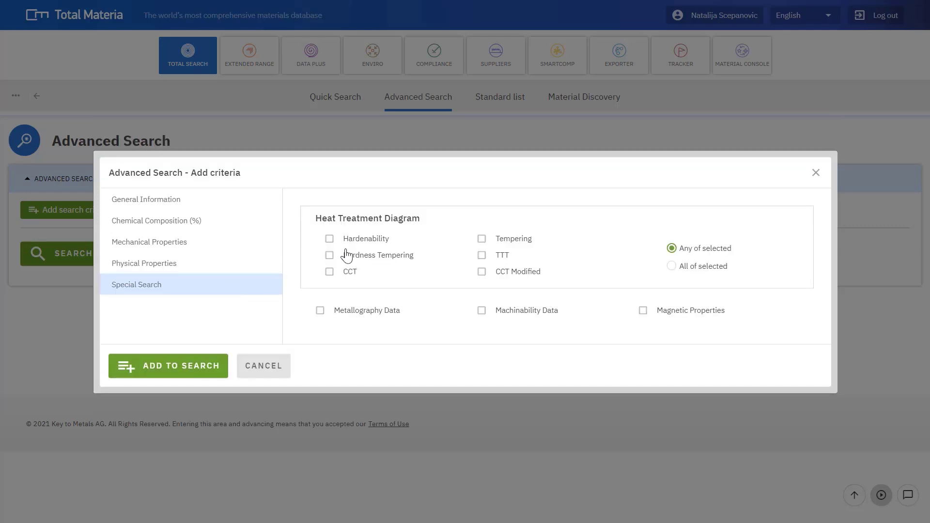
{"action": "left_click", "coordinate": [329, 239]}
{"action": "left_click", "coordinate": [329, 256]}
{"action": "left_click", "coordinate": [330, 272]}
{"action": "left_click", "coordinate": [482, 272]}
{"action": "left_click", "coordinate": [481, 255]}
{"action": "left_click", "coordinate": [482, 238]}
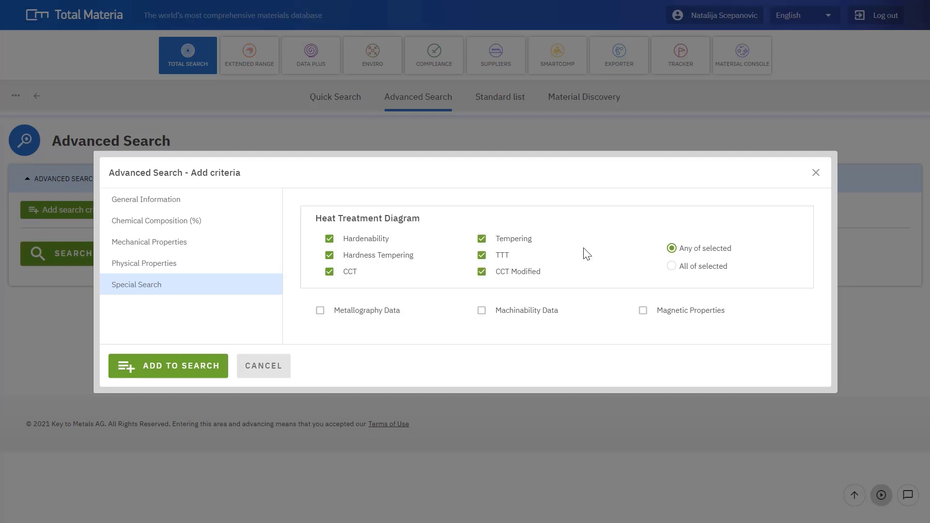
{"action": "left_click", "coordinate": [672, 267]}
Add the chosen criteria to the advanced search and run it.
{"action": "left_click", "coordinate": [199, 374]}
{"action": "key", "text": "Return"}
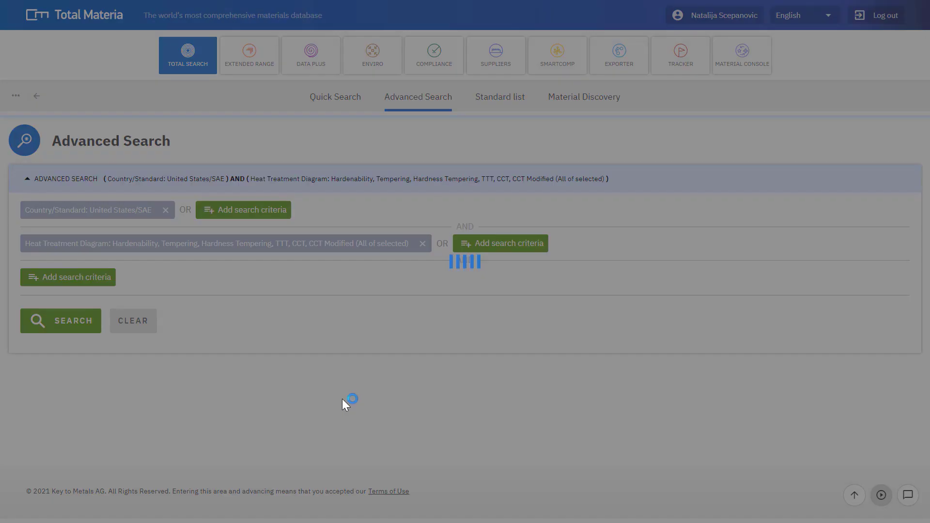
{"action": "scroll", "coordinate": [341, 389], "scroll_direction": "down", "scroll_amount": 1}
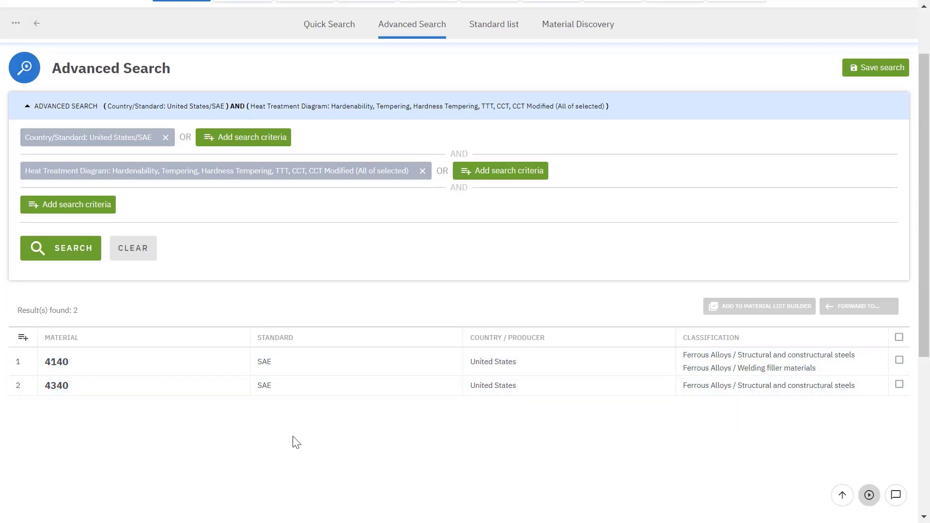
Open material 4140 from the search results and show its heat treatment diagrams.
{"action": "left_click", "coordinate": [292, 379]}
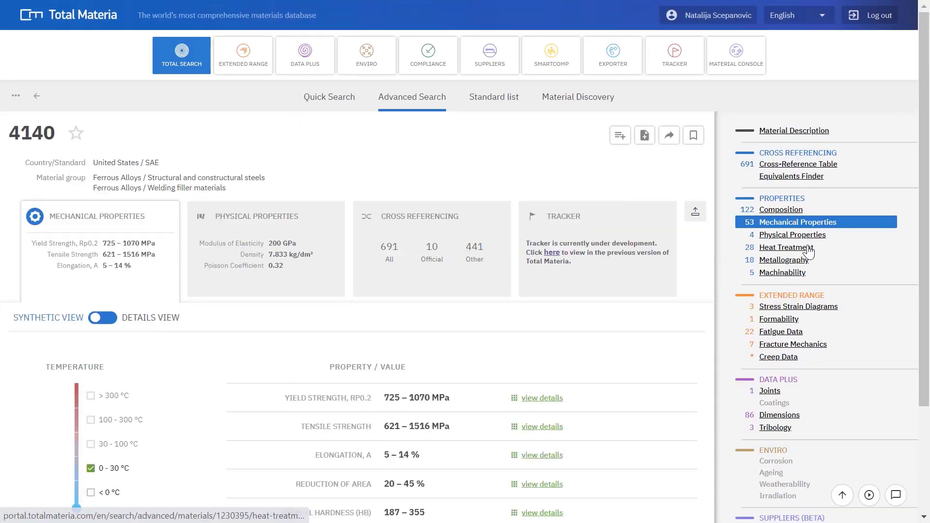
{"action": "left_click", "coordinate": [785, 247]}
{"action": "scroll", "coordinate": [531, 322], "scroll_direction": "down", "scroll_amount": 6}
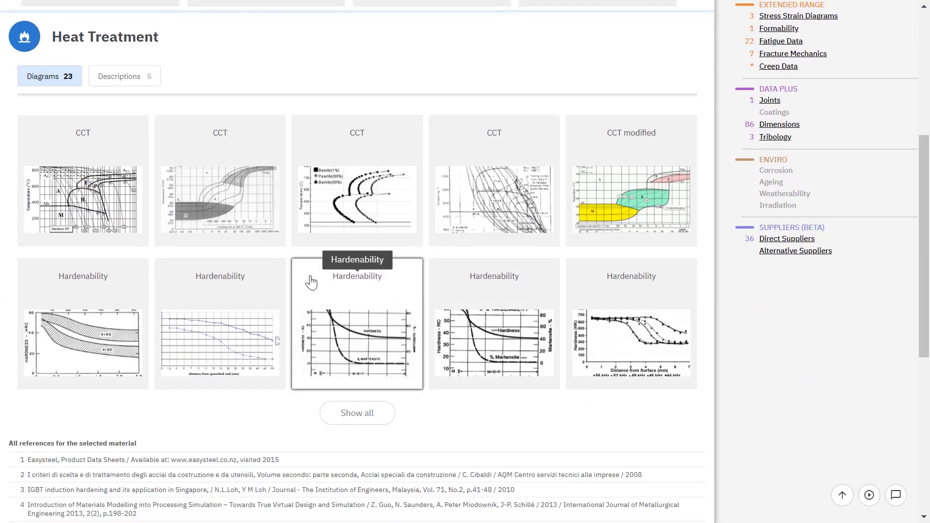
View the first two CCT diagrams of 4140 and highlight the reference given below the second one.
{"action": "left_click", "coordinate": [118, 224]}
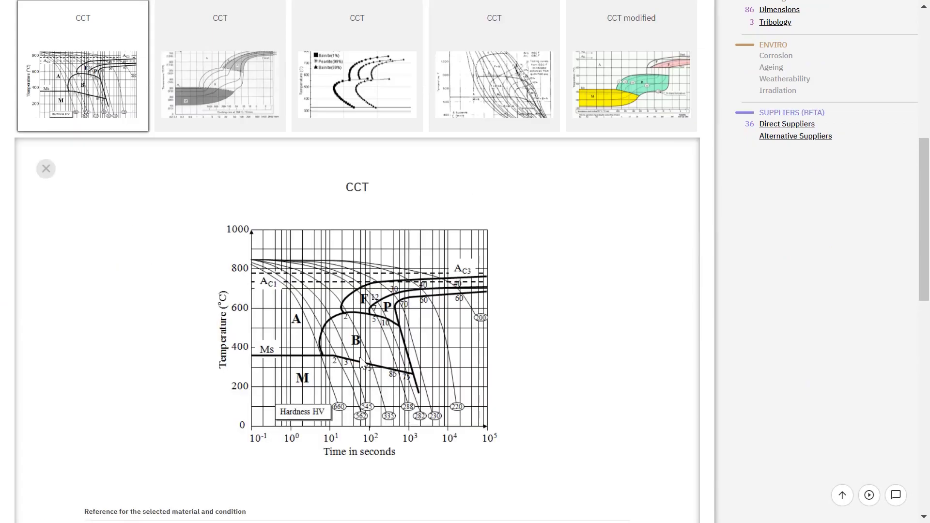
{"action": "left_click", "coordinate": [224, 114]}
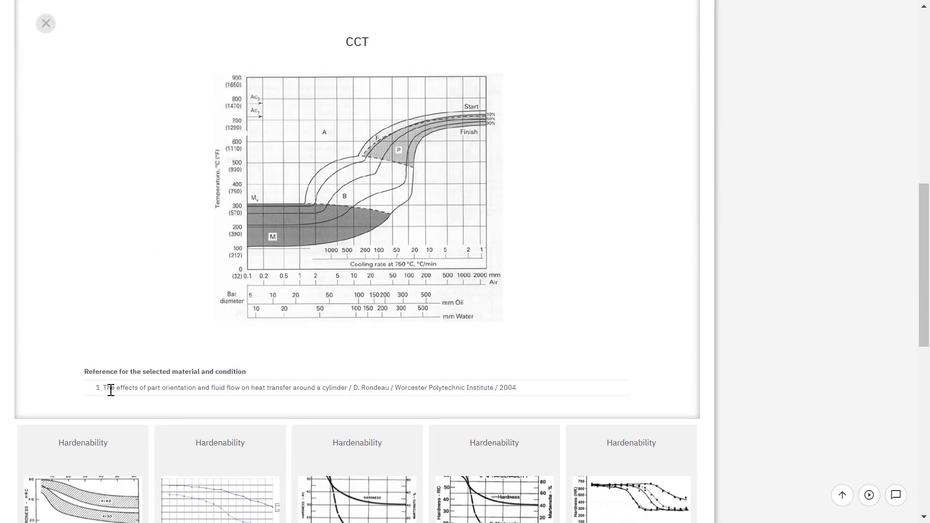
{"action": "left_click_drag", "start_coordinate": [109, 390], "coordinate": [544, 390]}
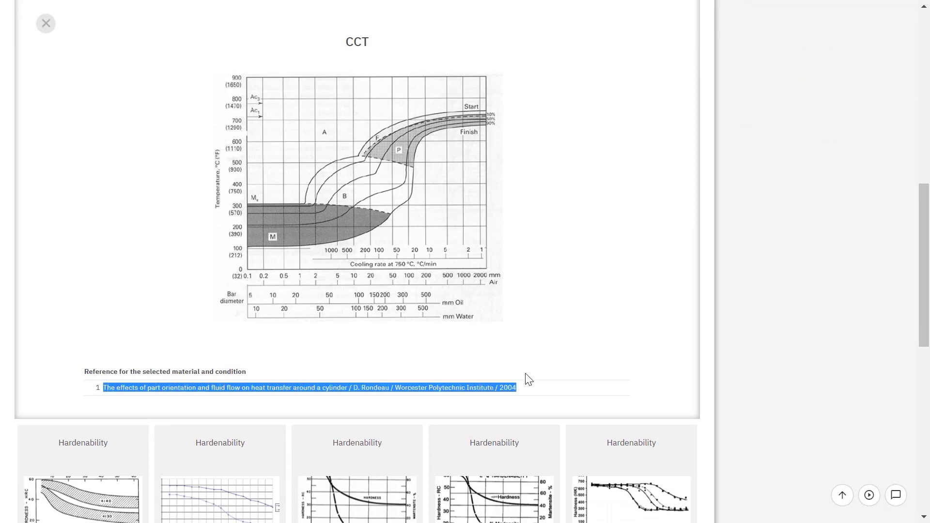
{"action": "left_click", "coordinate": [533, 377]}
Switch the 4140 heat treatment data from diagrams to the descriptions.
{"action": "scroll", "coordinate": [505, 369], "scroll_direction": "up", "scroll_amount": 6}
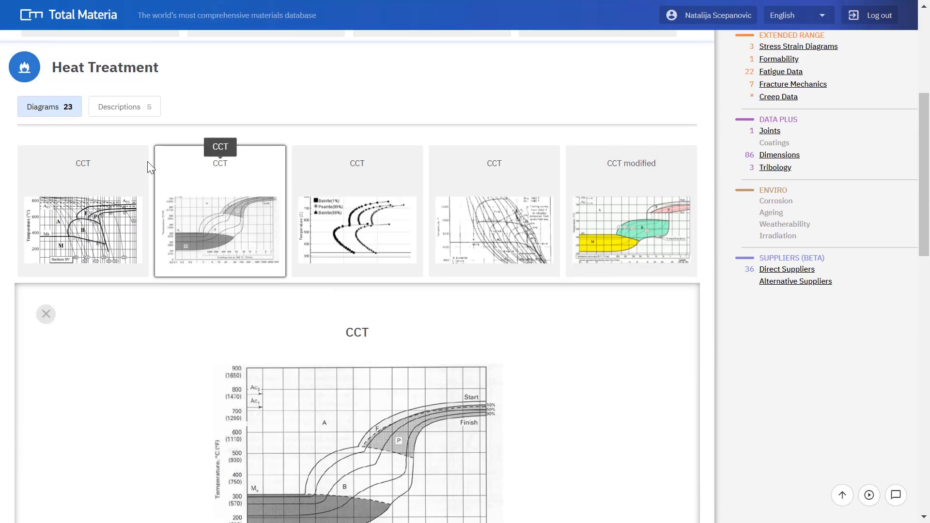
{"action": "left_click", "coordinate": [129, 112]}
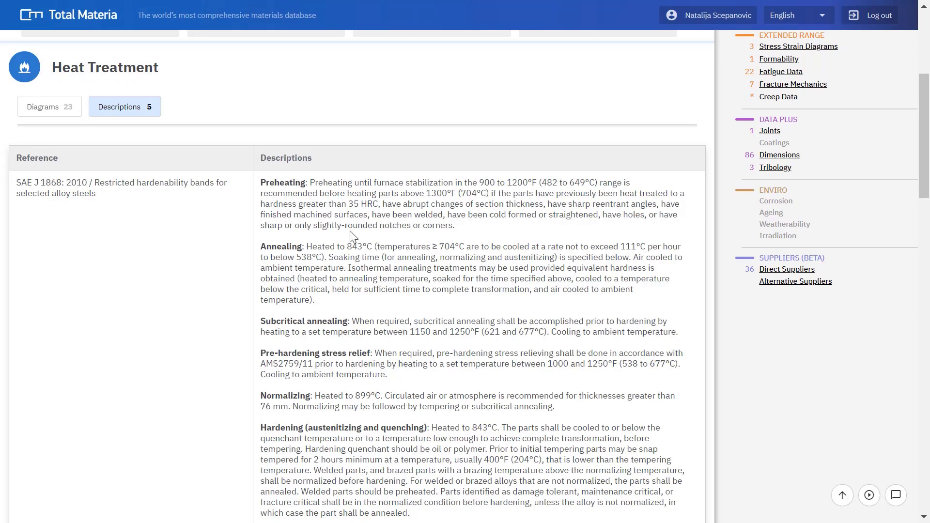
Return to the heat treatment page of AISI 304 from the history of previously visited pages.
{"action": "scroll", "coordinate": [353, 235], "scroll_direction": "up", "scroll_amount": 5}
{"action": "left_click", "coordinate": [16, 97]}
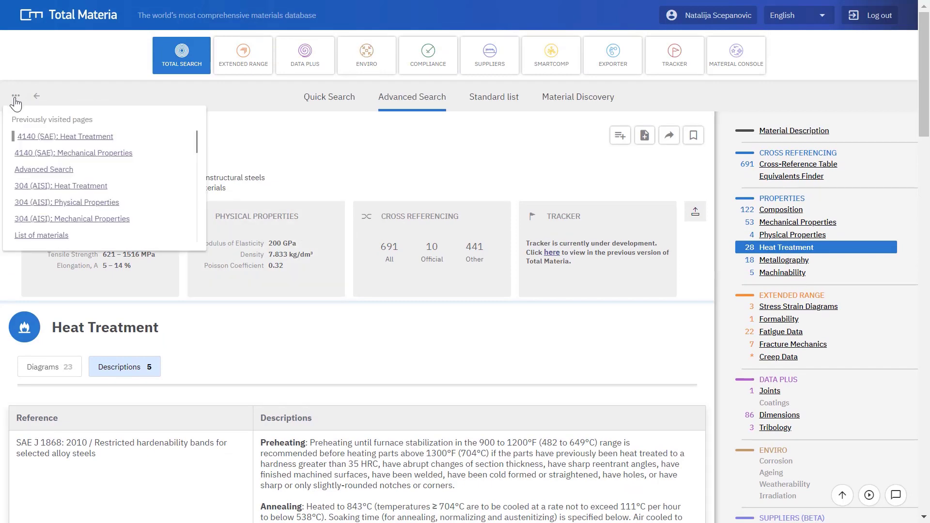
{"action": "left_click", "coordinate": [46, 185]}
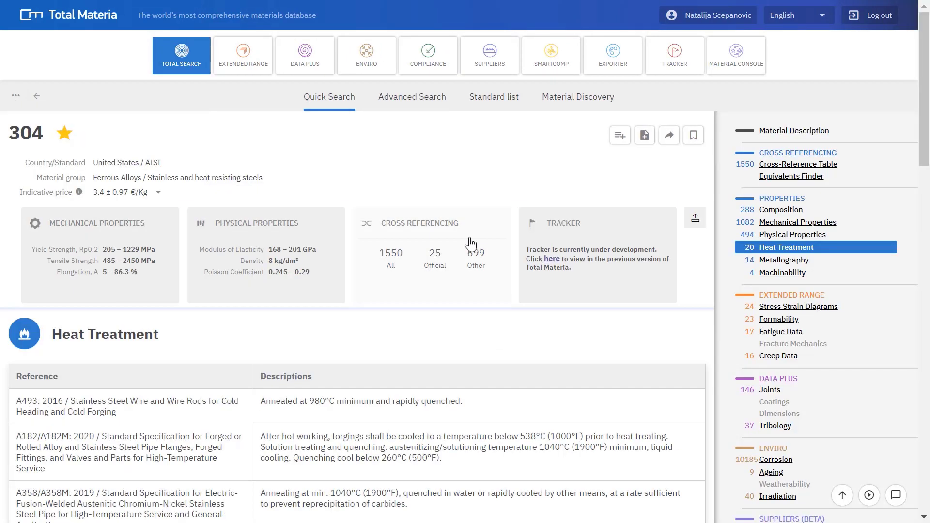
Open the metallography data of 304 and filter the micrographs by "solution".
{"action": "left_click", "coordinate": [784, 260]}
{"action": "scroll", "coordinate": [649, 298], "scroll_direction": "down", "scroll_amount": 4}
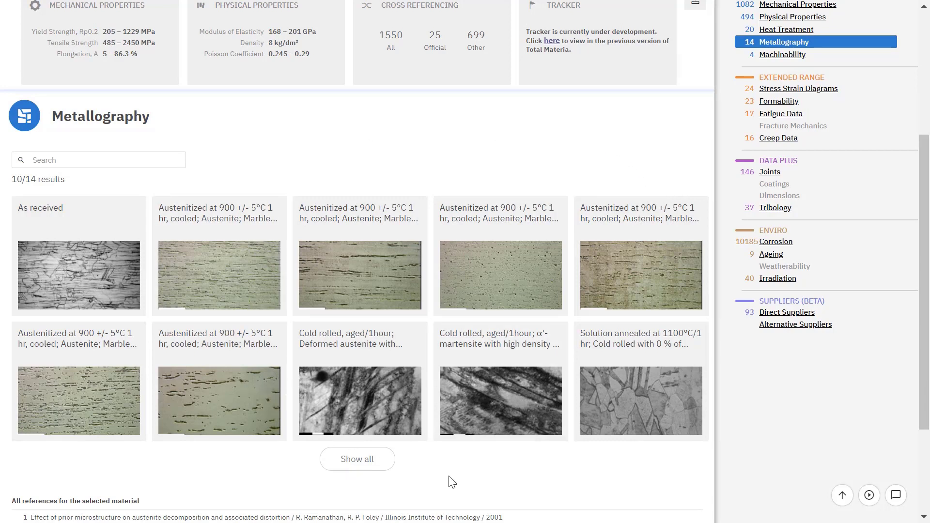
{"action": "left_click", "coordinate": [115, 161]}
{"action": "type", "text": "solution"}
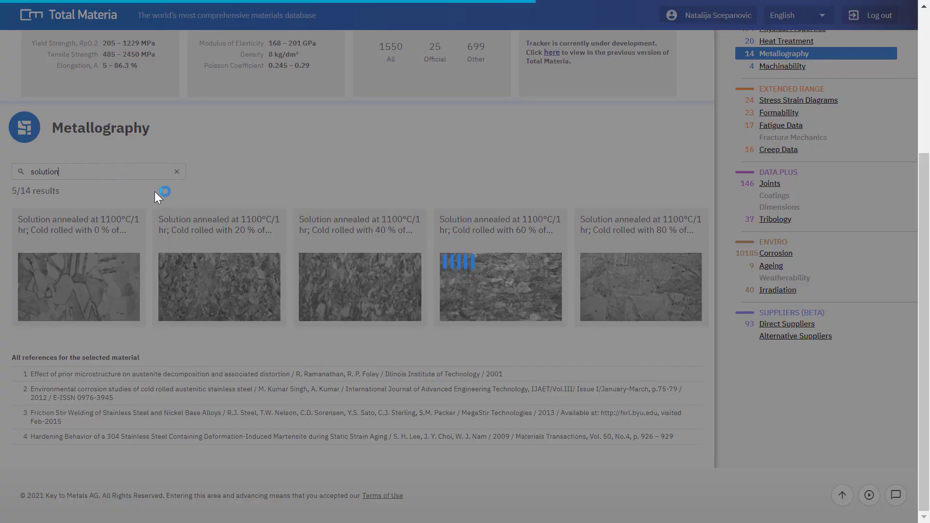
View the micrograph solution annealed at 1100°C/1 hr with 0 % cold-rolling reduction and add the metallography data to the Report Builder.
{"action": "left_click", "coordinate": [119, 244]}
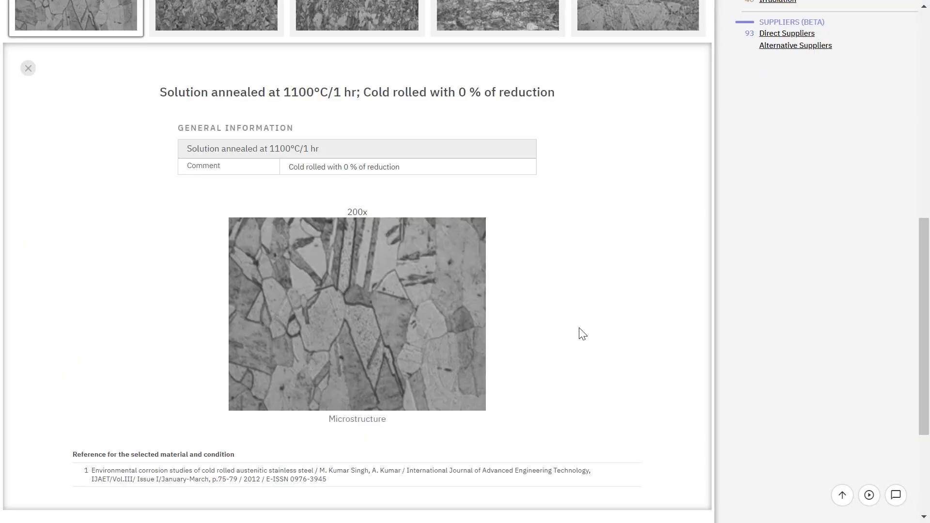
{"action": "scroll", "coordinate": [677, 331], "scroll_direction": "up", "scroll_amount": 10}
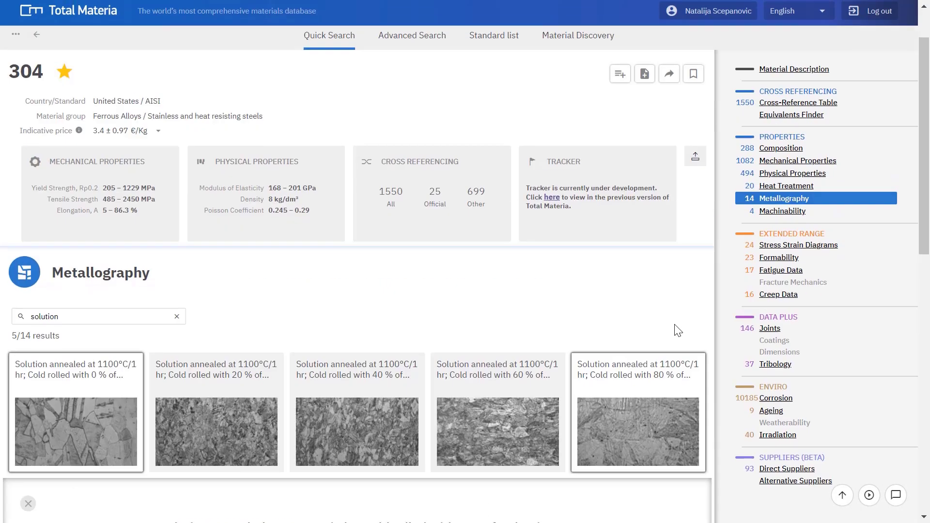
{"action": "left_click", "coordinate": [646, 140]}
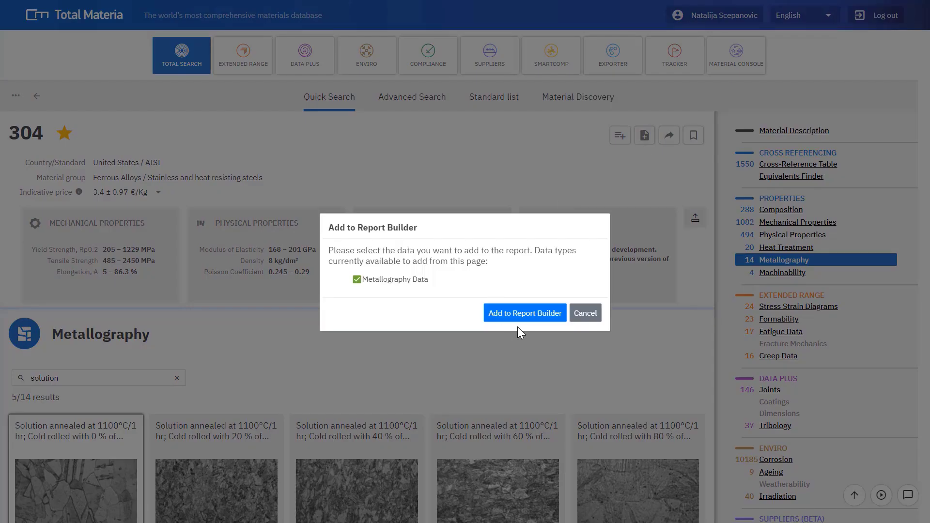
{"action": "left_click", "coordinate": [518, 313]}
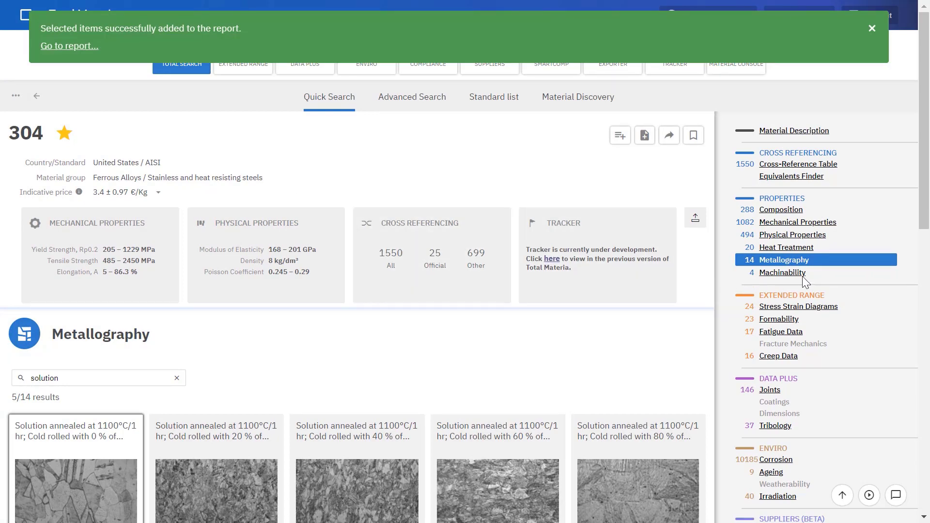
Open the composition of 304 and highlight the critical raw materials heading of the element table.
{"action": "left_click", "coordinate": [794, 211]}
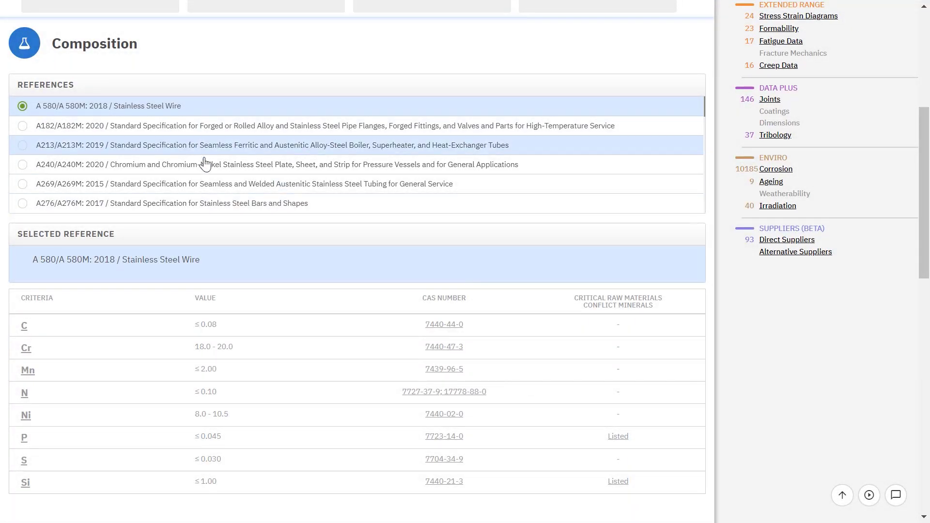
{"action": "scroll", "coordinate": [508, 283], "scroll_direction": "down", "scroll_amount": 2}
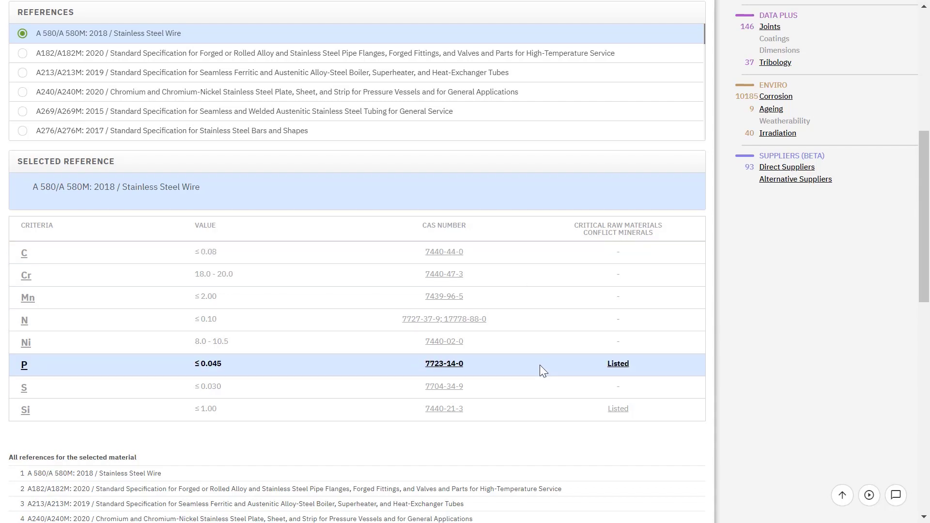
{"action": "left_click_drag", "start_coordinate": [578, 226], "coordinate": [664, 225]}
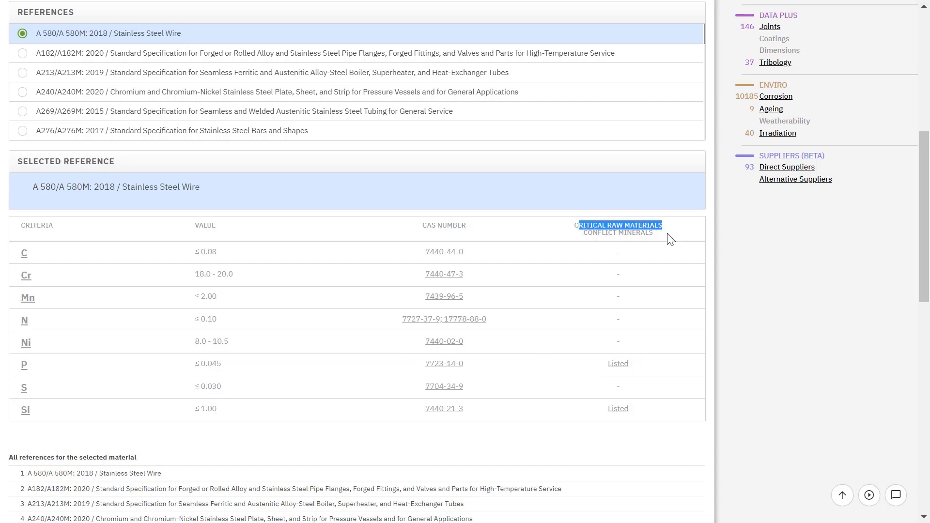
{"action": "left_click", "coordinate": [668, 235]}
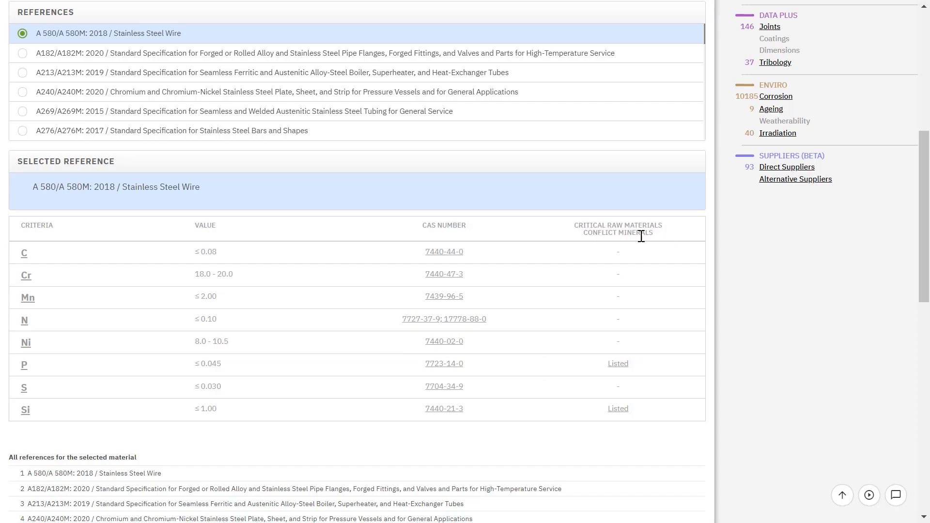
Open the stress-strain diagrams of 304 and filter the conditions to form Billets and strain rate 0.1 - 1.
{"action": "scroll", "coordinate": [650, 247], "scroll_direction": "up", "scroll_amount": 10}
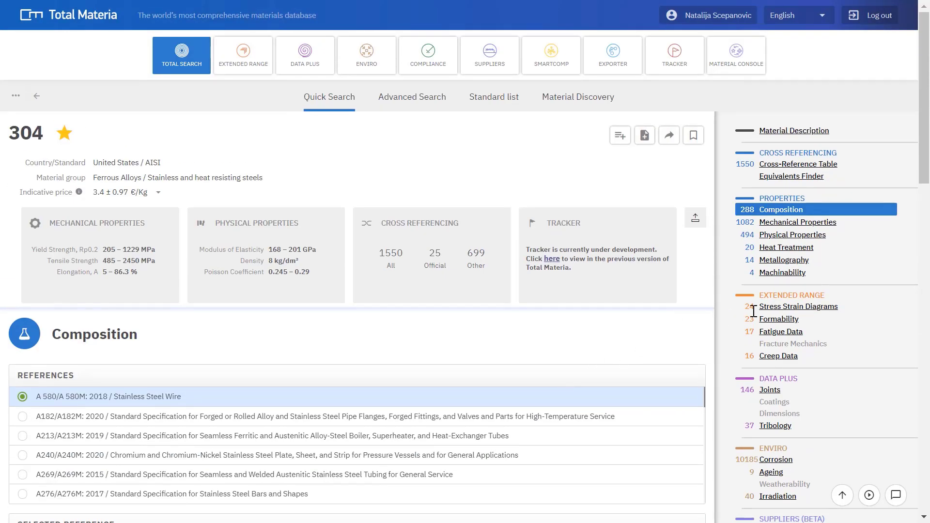
{"action": "left_click", "coordinate": [773, 307]}
{"action": "scroll", "coordinate": [685, 332], "scroll_direction": "down", "scroll_amount": 2}
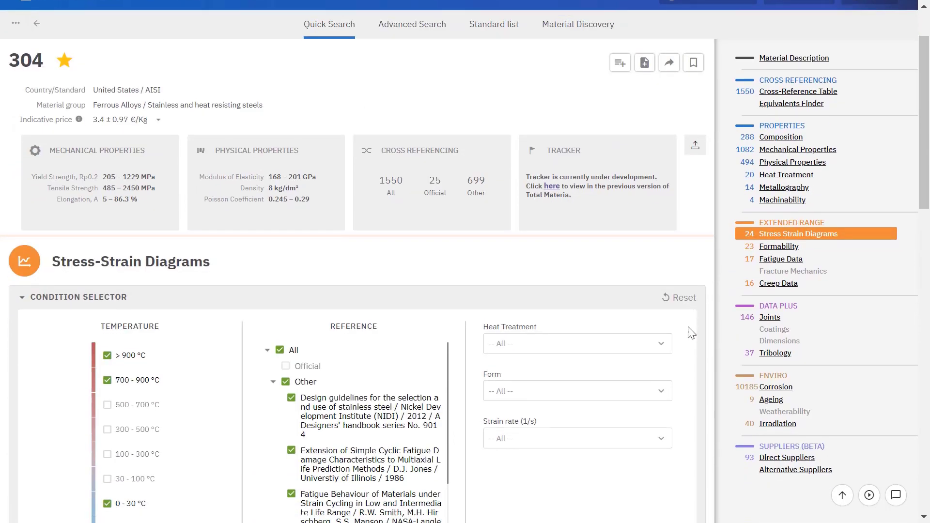
{"action": "scroll", "coordinate": [698, 345], "scroll_direction": "down", "scroll_amount": 3}
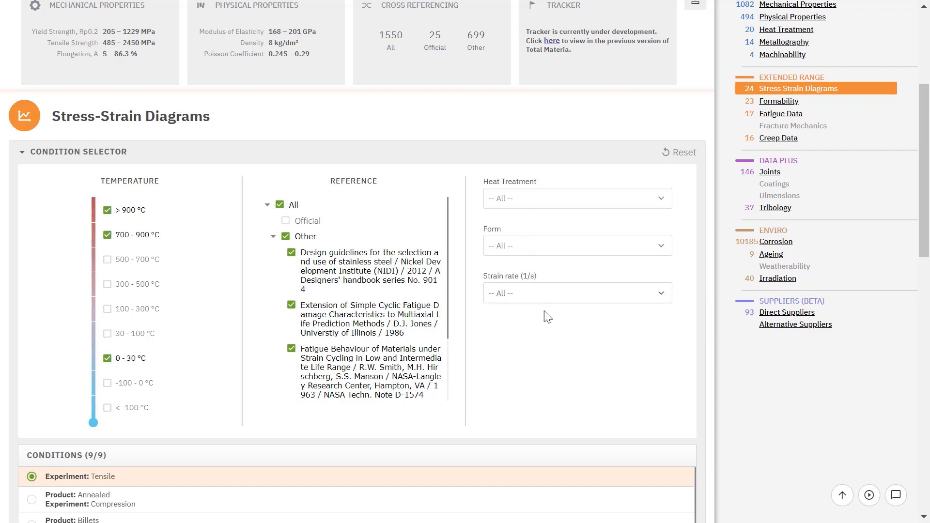
{"action": "scroll", "coordinate": [544, 310], "scroll_direction": "down", "scroll_amount": 2}
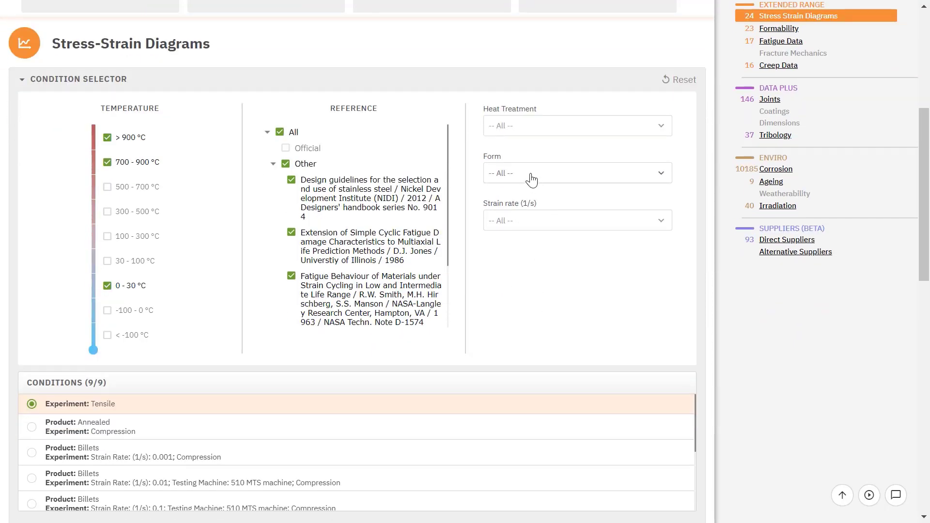
{"action": "left_click", "coordinate": [531, 179]}
{"action": "left_click", "coordinate": [533, 194]}
{"action": "left_click", "coordinate": [535, 224]}
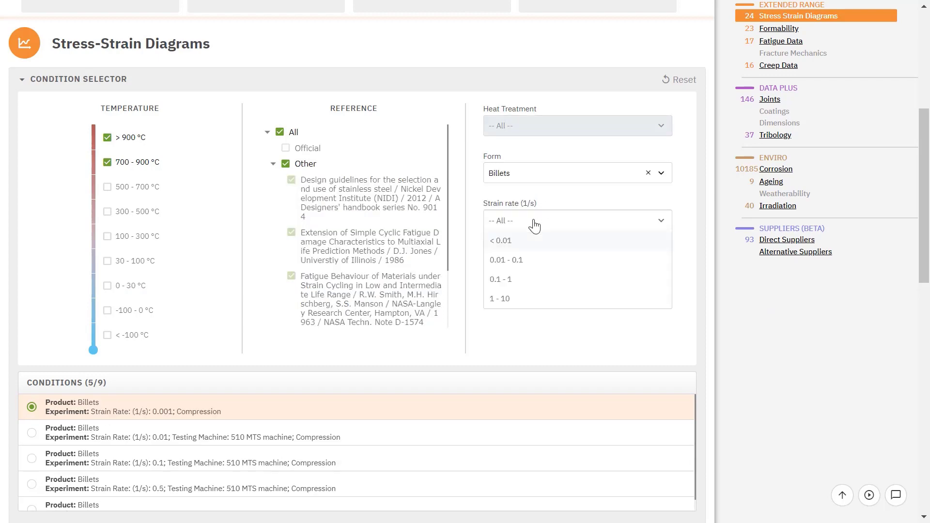
{"action": "left_click", "coordinate": [542, 281]}
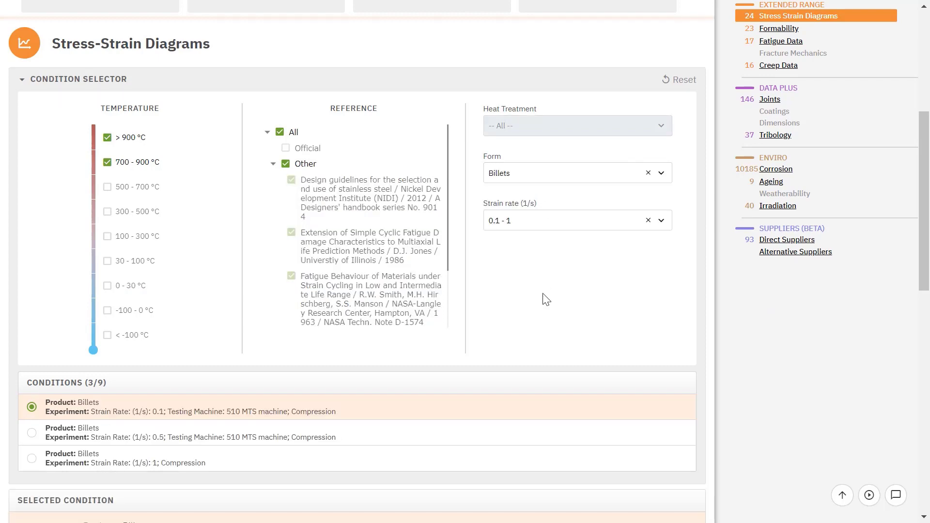
Examine the stress-strain curves and data table of the Billets condition with a strain rate of 0.1.
{"action": "scroll", "coordinate": [519, 308], "scroll_direction": "down", "scroll_amount": 5}
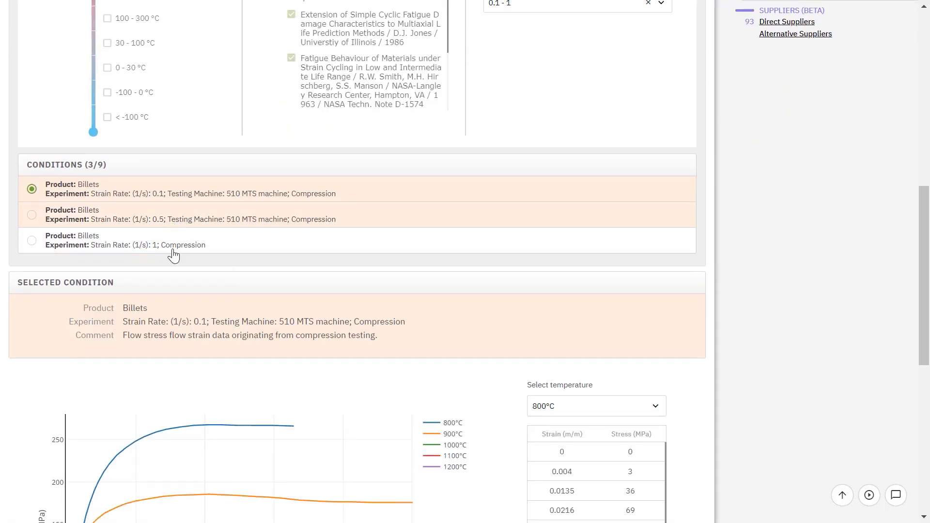
{"action": "scroll", "coordinate": [310, 254], "scroll_direction": "down", "scroll_amount": 5}
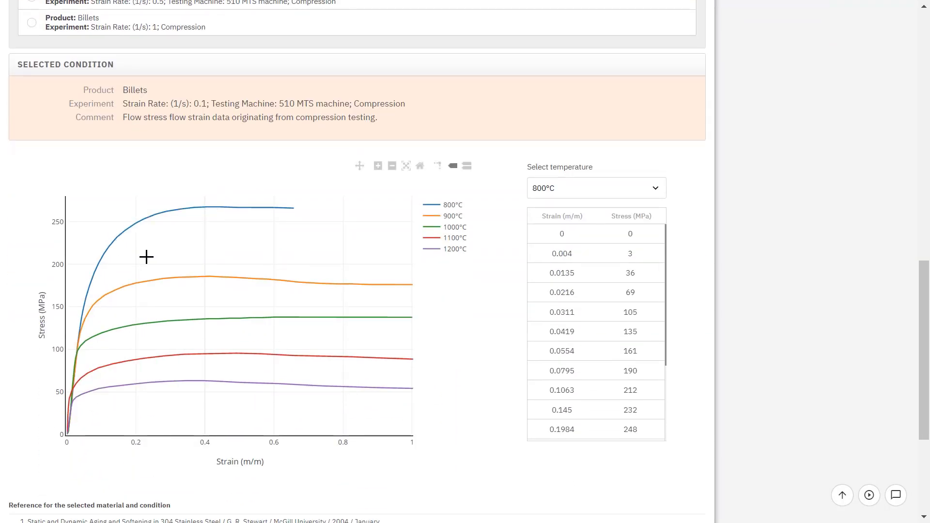
{"action": "mouse_move", "coordinate": [146, 283]}
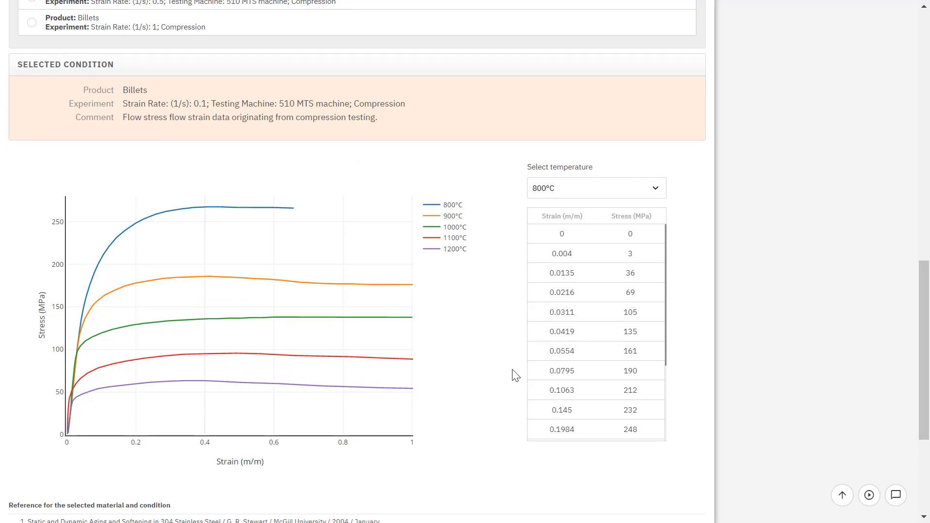
Start a CAx export of 304 for the ANSYS solver with only Stress Strain Diagrams selected as the property.
{"action": "scroll", "coordinate": [515, 375], "scroll_direction": "up", "scroll_amount": 15}
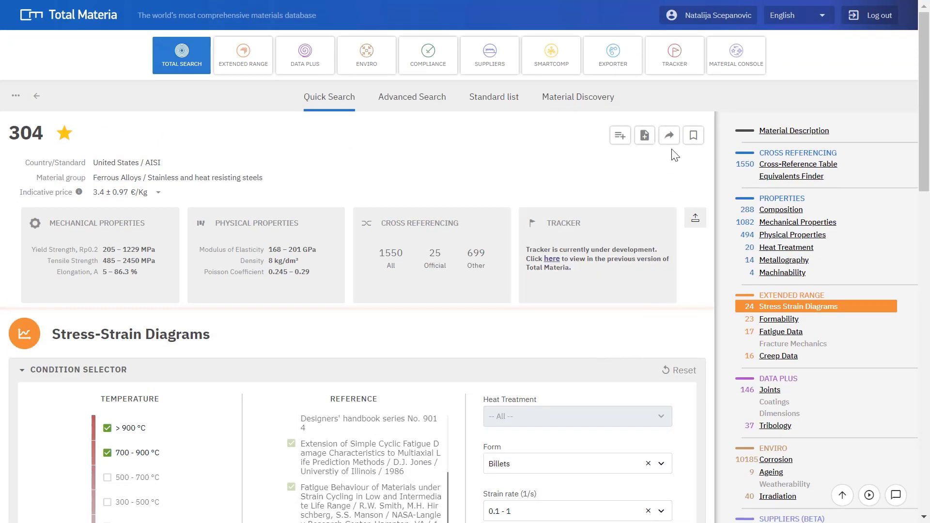
{"action": "left_click", "coordinate": [669, 136]}
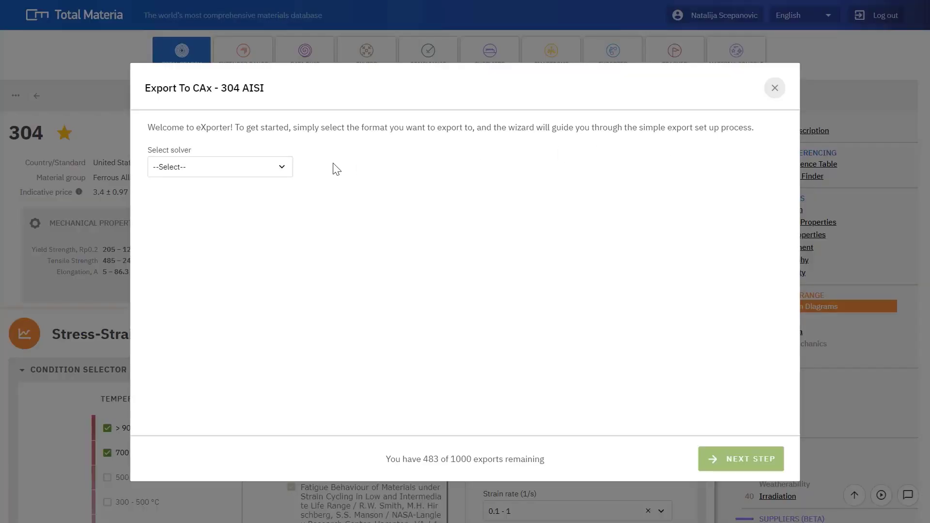
{"action": "left_click", "coordinate": [280, 169]}
{"action": "left_click", "coordinate": [242, 224]}
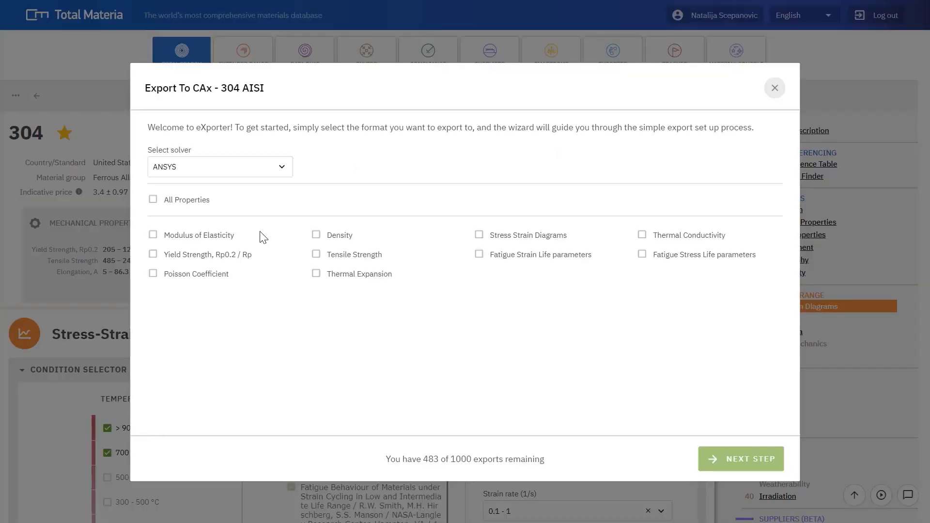
{"action": "left_click", "coordinate": [491, 238]}
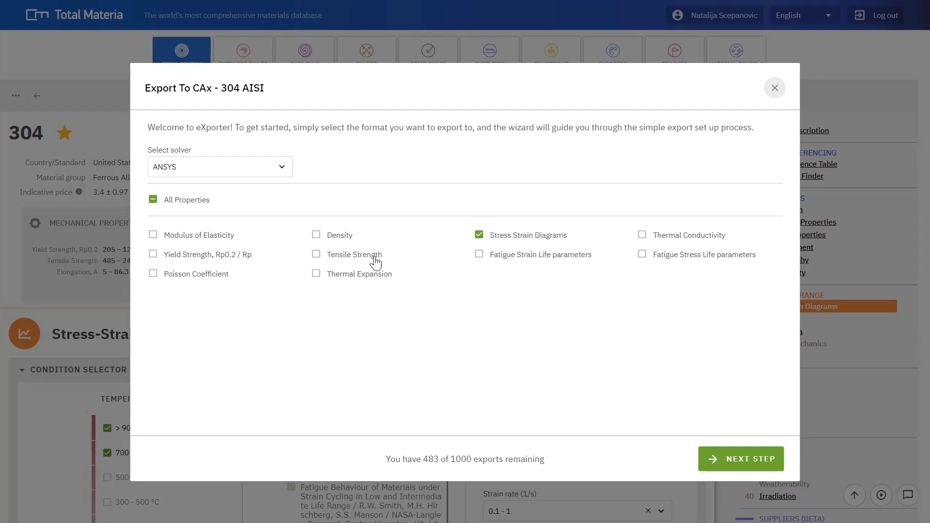
{"action": "left_click", "coordinate": [731, 467]}
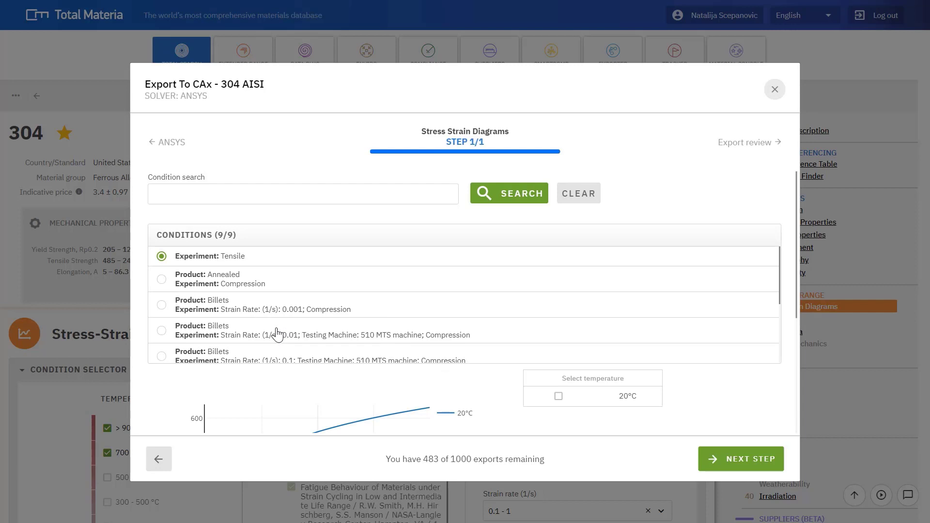
Choose the Billets condition with strain rate 0.1 for the export and include the 800, 900, 1000, 1100 and 1200°C curves.
{"action": "scroll", "coordinate": [278, 330], "scroll_direction": "down", "scroll_amount": 3}
{"action": "left_click", "coordinate": [310, 290]}
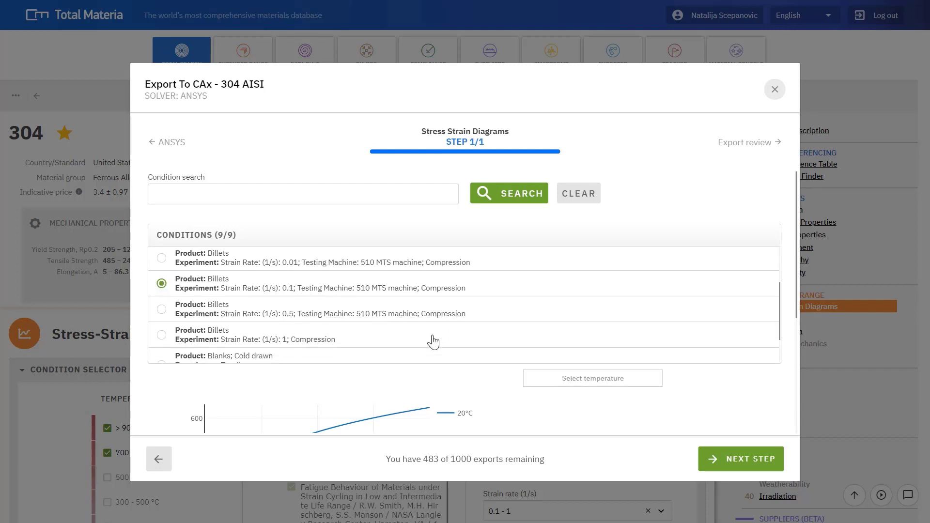
{"action": "scroll", "coordinate": [549, 347], "scroll_direction": "down", "scroll_amount": 3}
{"action": "left_click", "coordinate": [558, 324]}
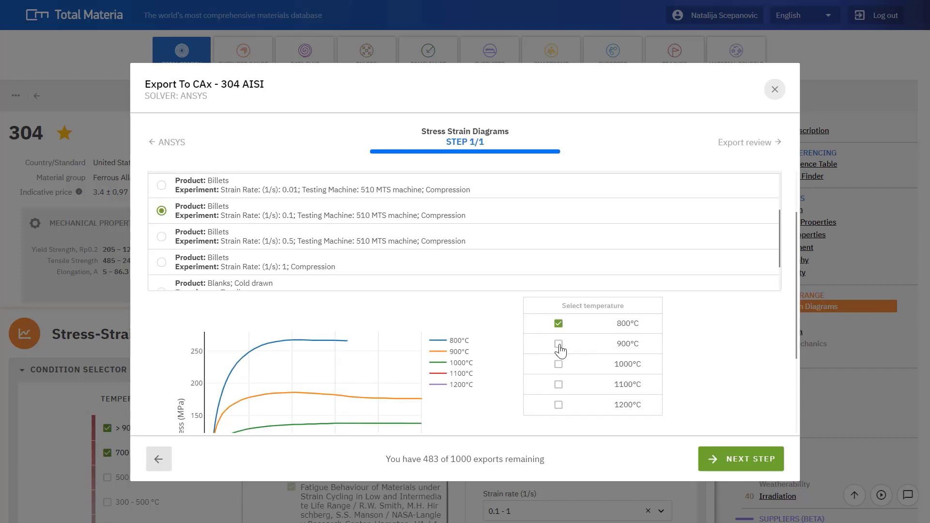
{"action": "left_click", "coordinate": [559, 343]}
{"action": "left_click", "coordinate": [558, 365]}
{"action": "left_click", "coordinate": [559, 384]}
{"action": "left_click", "coordinate": [558, 407]}
Proceed to the export review, export the ANSYS file of 304 and close the export wizard.
{"action": "left_click", "coordinate": [767, 469]}
{"action": "left_click", "coordinate": [766, 466]}
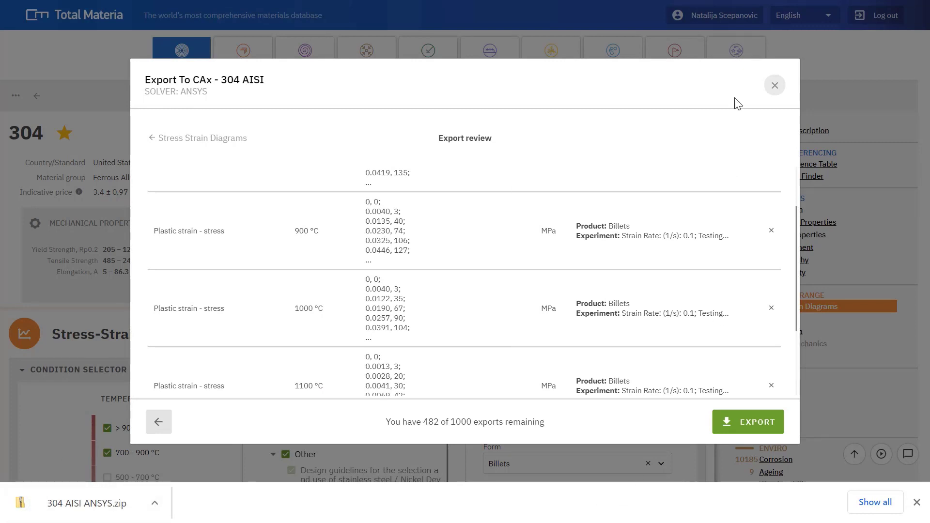
{"action": "left_click", "coordinate": [776, 94]}
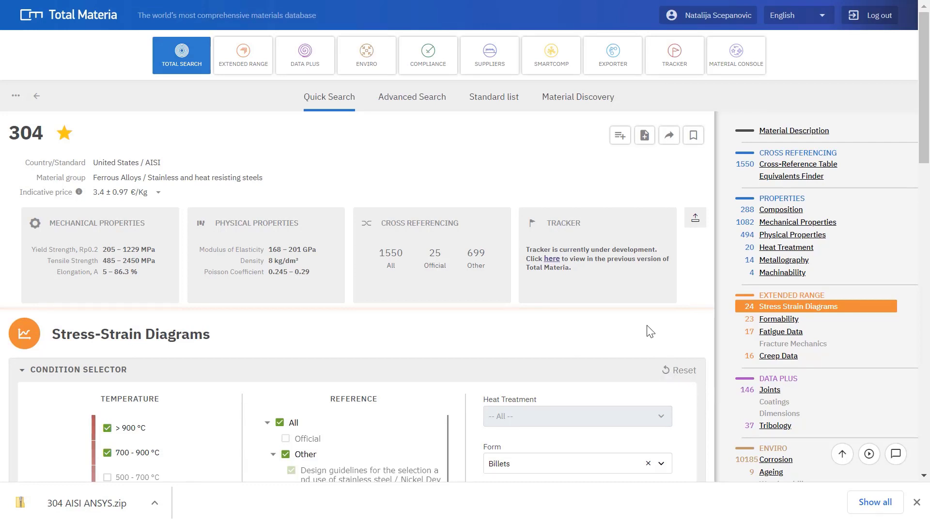
View the list of previous exports and return to the stress-strain diagrams of 304.
{"action": "left_click", "coordinate": [612, 72]}
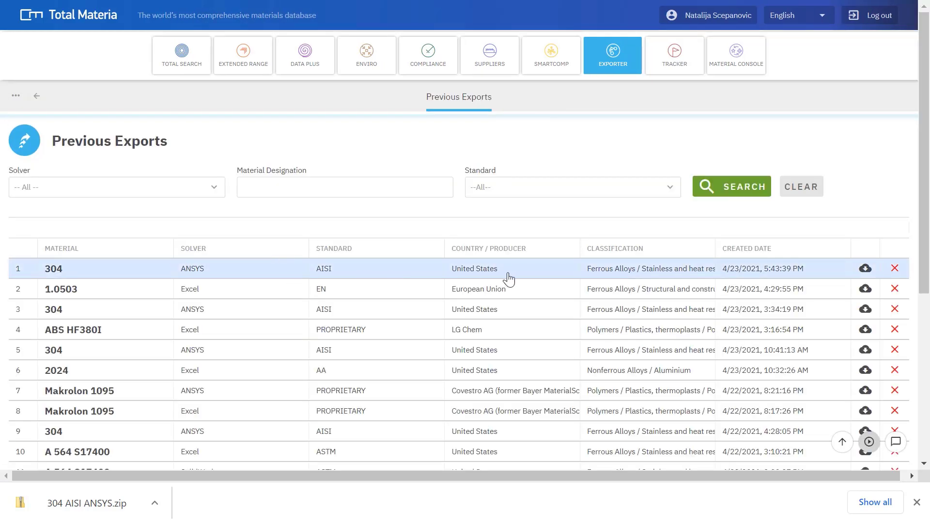
{"action": "left_click", "coordinate": [36, 96]}
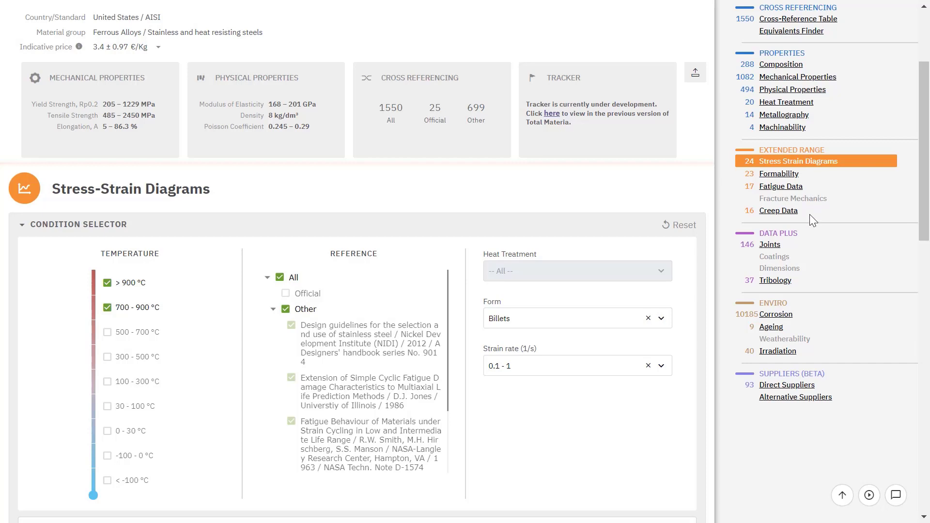
Open the fatigue data of 304 and view the strain life parameters of the annealed condition at 20 °C.
{"action": "left_click", "coordinate": [794, 189]}
{"action": "scroll", "coordinate": [460, 163], "scroll_direction": "down", "scroll_amount": 1}
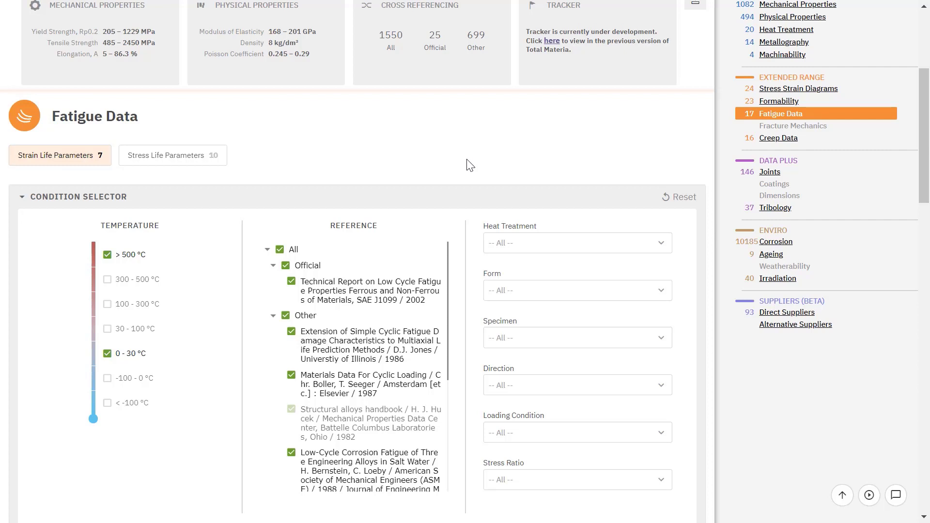
{"action": "scroll", "coordinate": [472, 162], "scroll_direction": "down", "scroll_amount": 2}
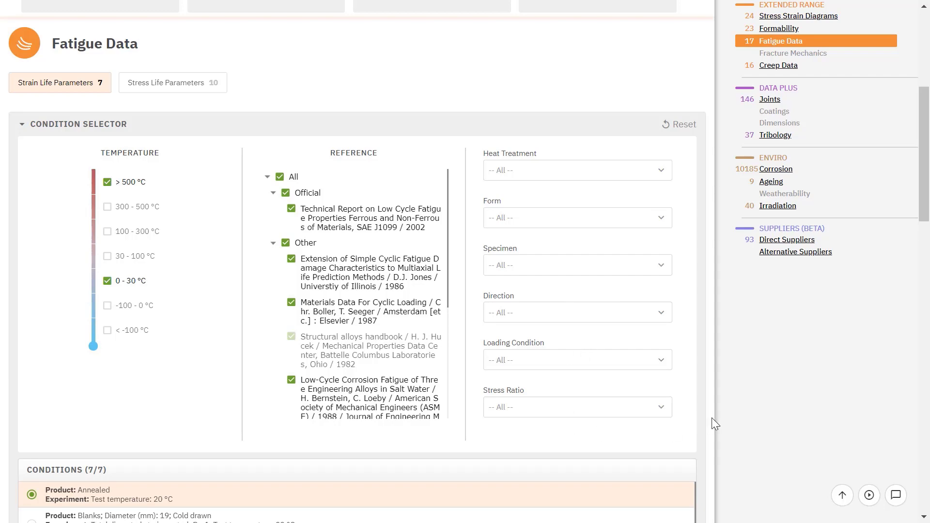
{"action": "scroll", "coordinate": [711, 417], "scroll_direction": "down", "scroll_amount": 9}
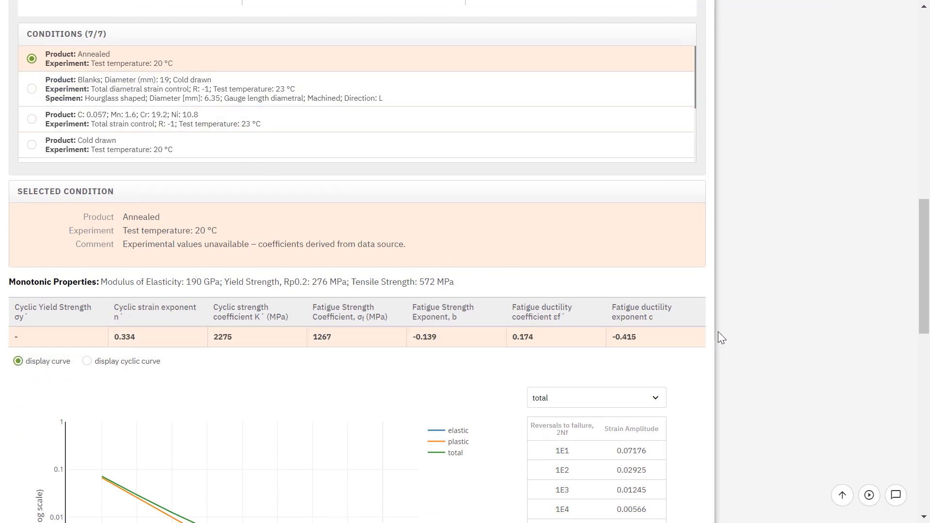
Compare the elastic, plastic and total strain life curves of the annealed condition and display the cyclic curve.
{"action": "scroll", "coordinate": [483, 231], "scroll_direction": "down", "scroll_amount": 5}
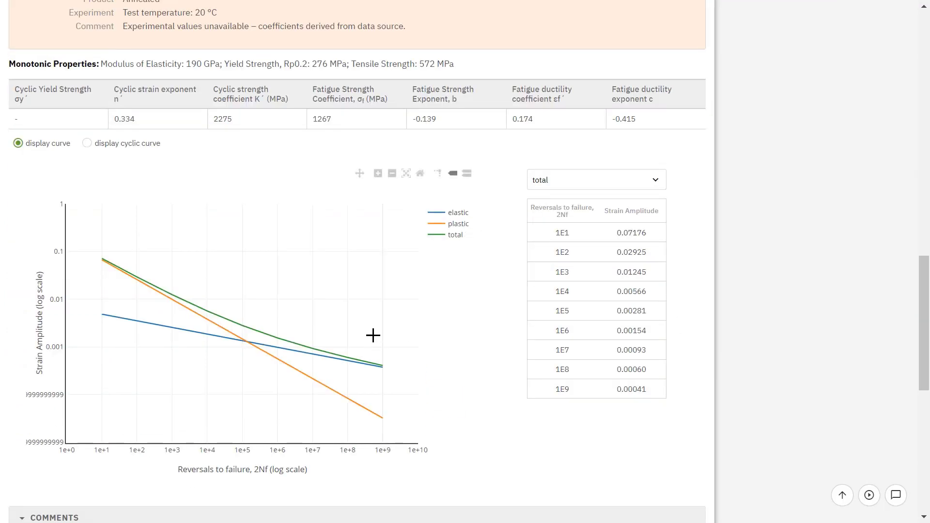
{"action": "left_click", "coordinate": [466, 176]}
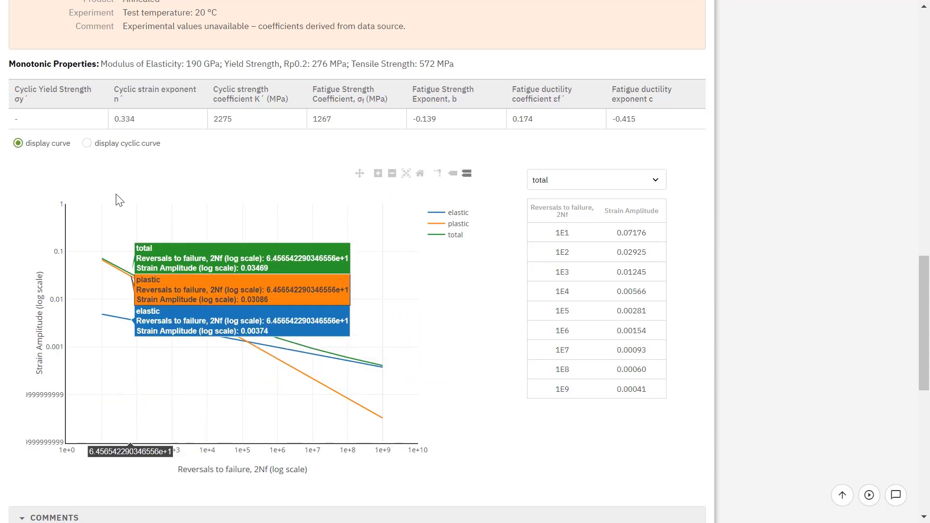
{"action": "left_click", "coordinate": [88, 144]}
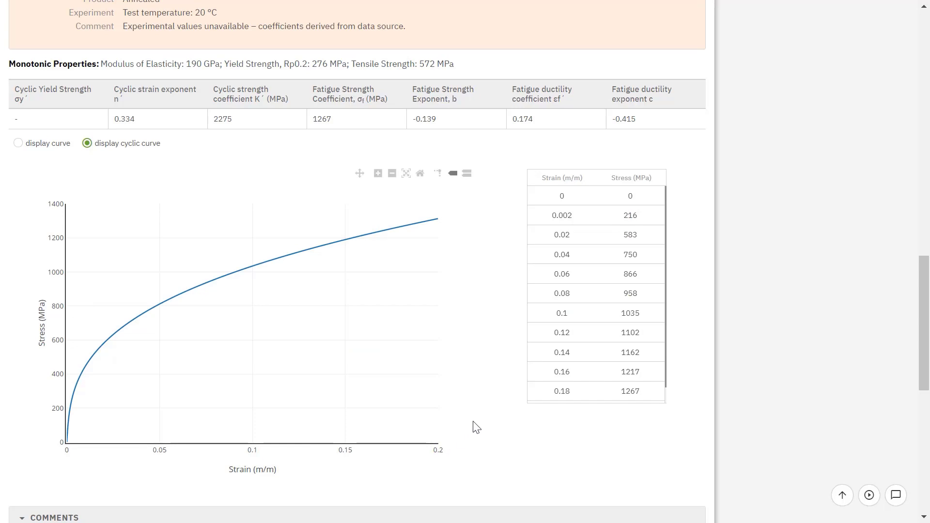
Open the stress life parameters of 304 and view the S-N curve of the annealed condition at 20 °C.
{"action": "scroll", "coordinate": [474, 424], "scroll_direction": "up", "scroll_amount": 15}
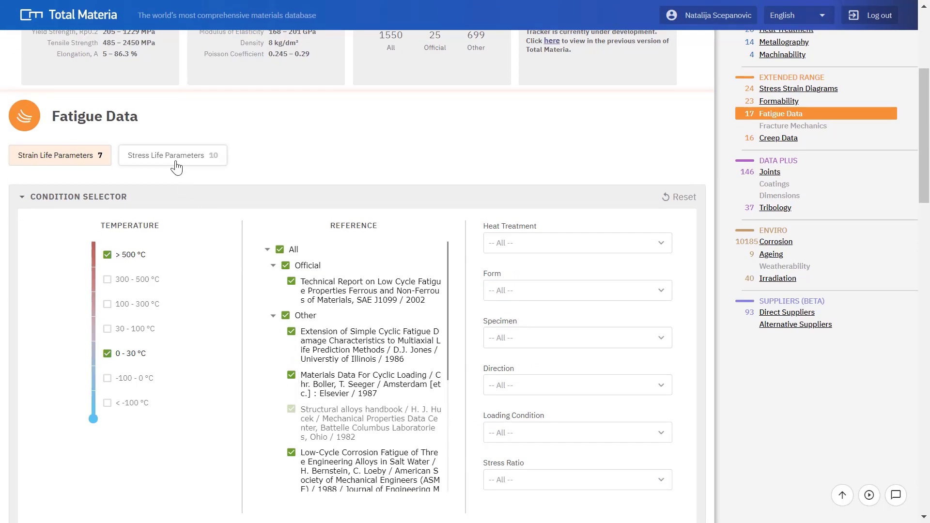
{"action": "left_click", "coordinate": [176, 167]}
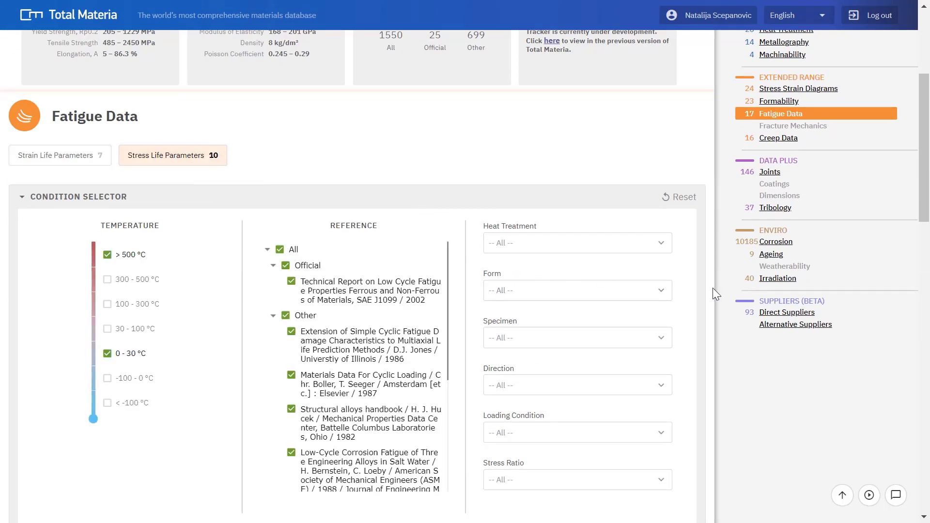
{"action": "scroll", "coordinate": [713, 288], "scroll_direction": "down", "scroll_amount": 15}
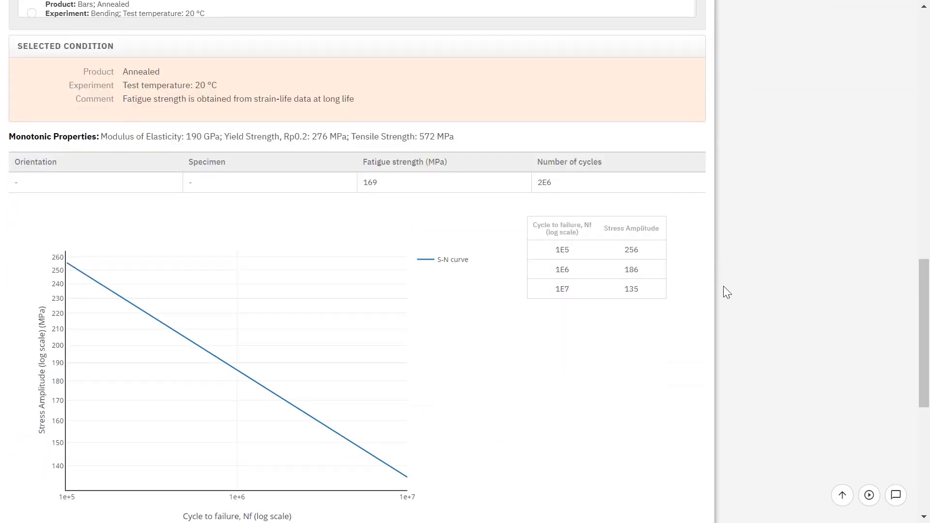
{"action": "scroll", "coordinate": [726, 291], "scroll_direction": "down", "scroll_amount": 2}
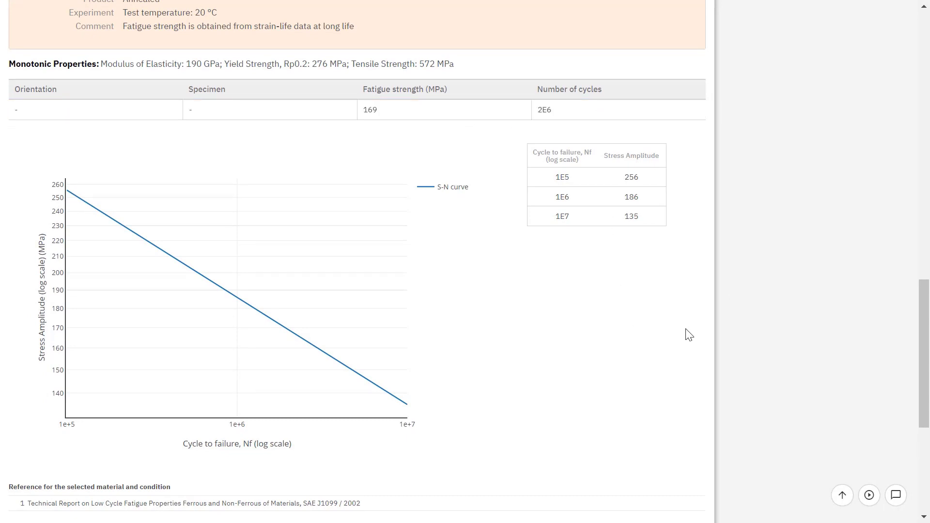
Open the joints data of 304 and view the welding condition and joint properties for the Selectarc 20/10 electrode.
{"action": "scroll", "coordinate": [708, 332], "scroll_direction": "up", "scroll_amount": 17}
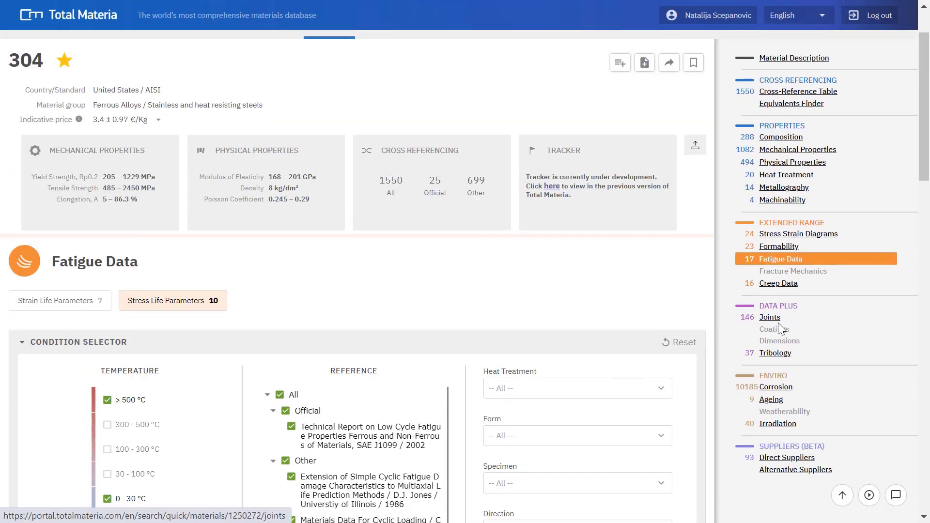
{"action": "left_click", "coordinate": [775, 321]}
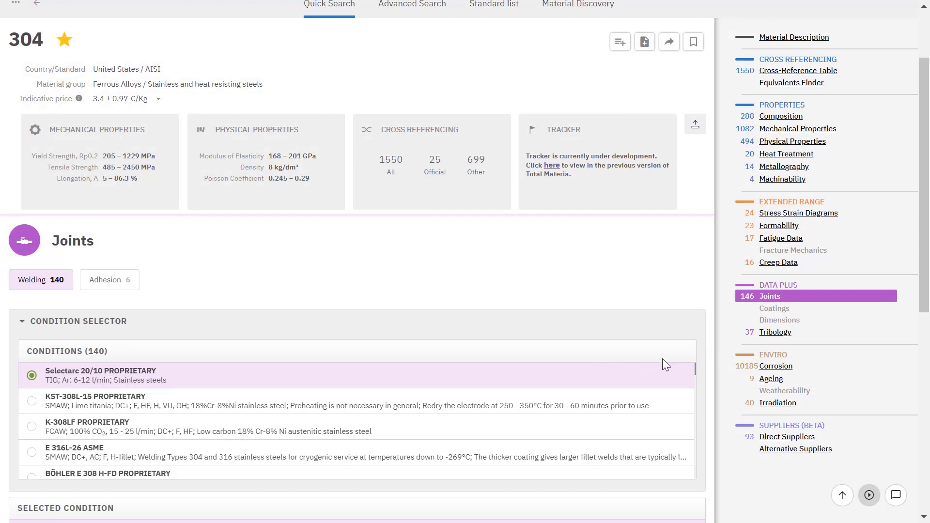
{"action": "scroll", "coordinate": [704, 356], "scroll_direction": "down", "scroll_amount": 3}
{"action": "scroll", "coordinate": [223, 258], "scroll_direction": "up", "scroll_amount": 2}
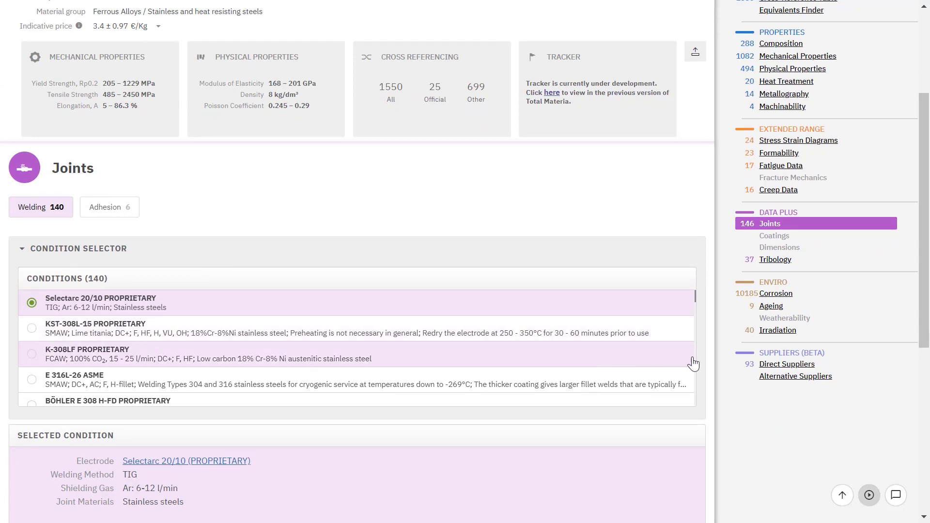
{"action": "scroll", "coordinate": [709, 361], "scroll_direction": "down", "scroll_amount": 5}
{"action": "scroll", "coordinate": [708, 361], "scroll_direction": "down", "scroll_amount": 1}
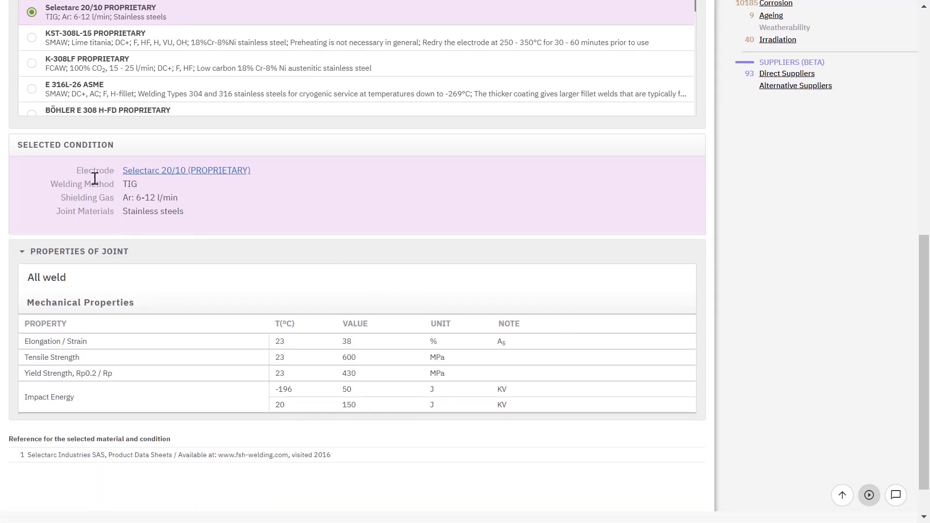
Open the Selectarc 20/10 electrode and view its composition and the materials it welds.
{"action": "left_click", "coordinate": [187, 174]}
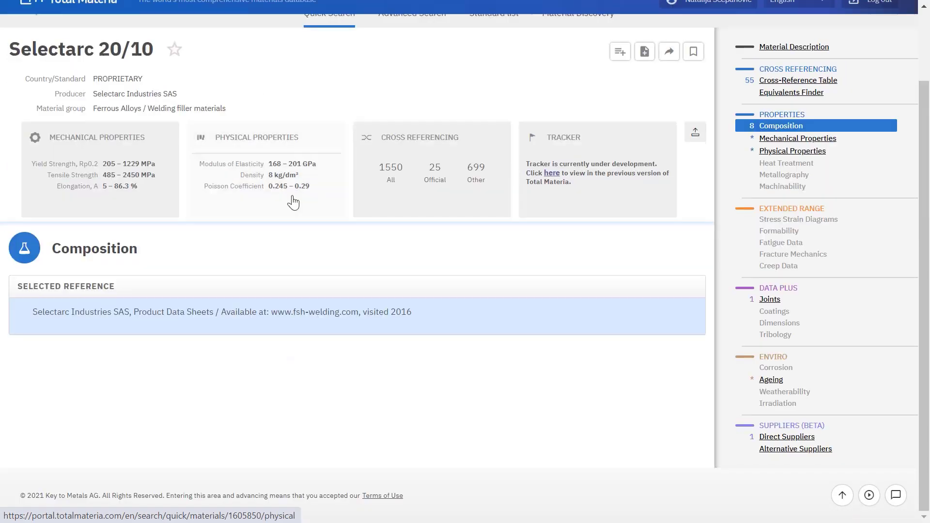
{"action": "scroll", "coordinate": [411, 260], "scroll_direction": "down", "scroll_amount": 3}
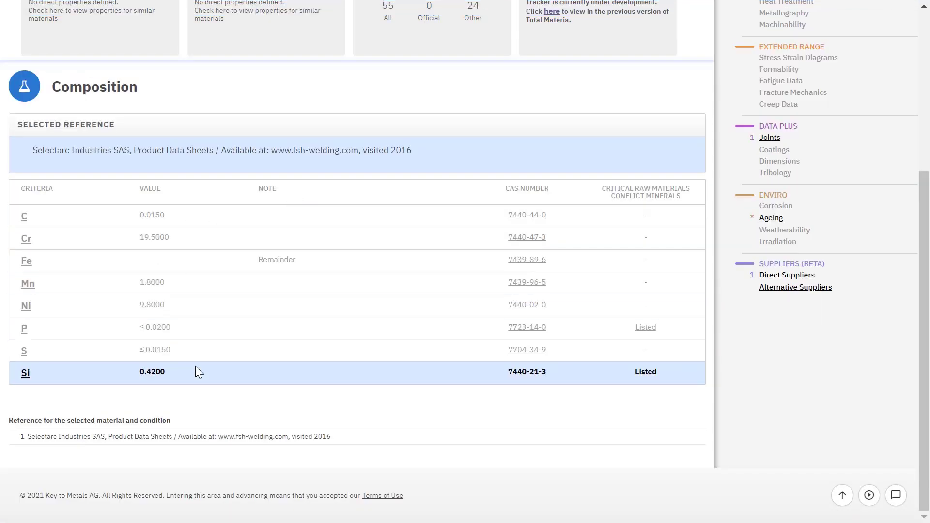
{"action": "left_click", "coordinate": [770, 139]}
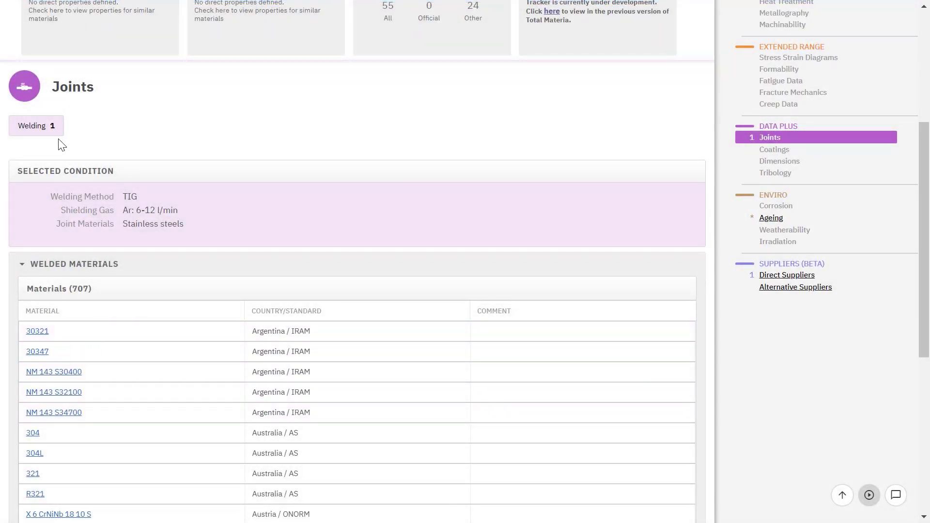
Return to the joints data of 304 and review the joint's mechanical properties and reference.
{"action": "scroll", "coordinate": [87, 144], "scroll_direction": "up", "scroll_amount": 5}
{"action": "left_click", "coordinate": [15, 89]}
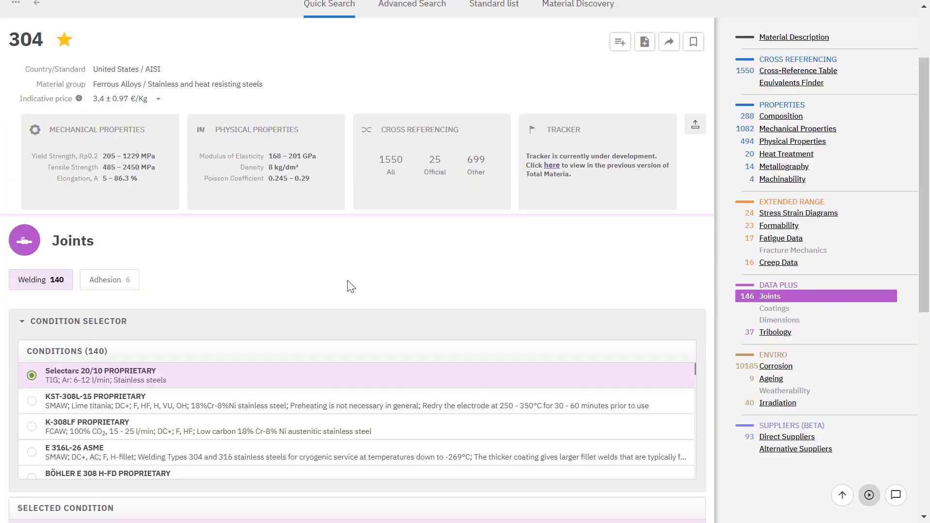
{"action": "scroll", "coordinate": [352, 277], "scroll_direction": "down", "scroll_amount": 3}
{"action": "scroll", "coordinate": [354, 280], "scroll_direction": "down", "scroll_amount": 5}
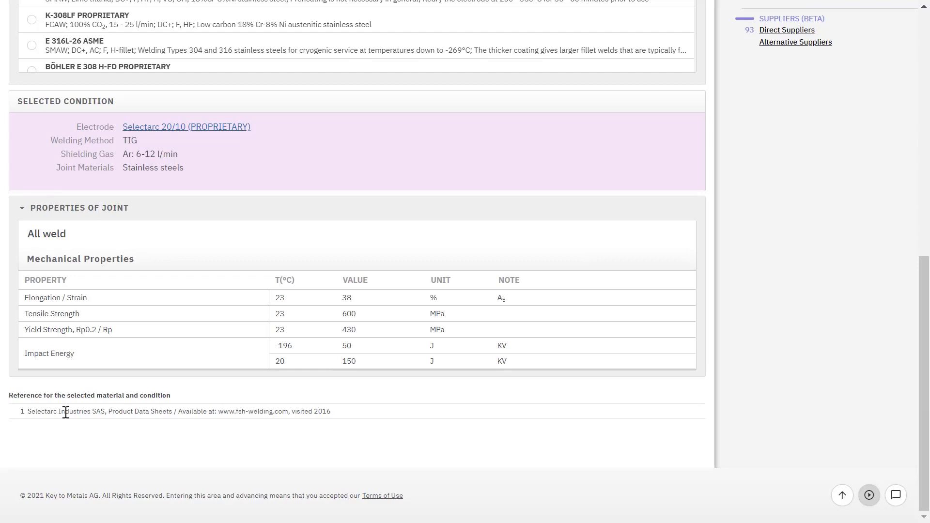
Open the corrosion data of 304 and view the condition selector with its list of conditions.
{"action": "scroll", "coordinate": [847, 404], "scroll_direction": "up", "scroll_amount": 9}
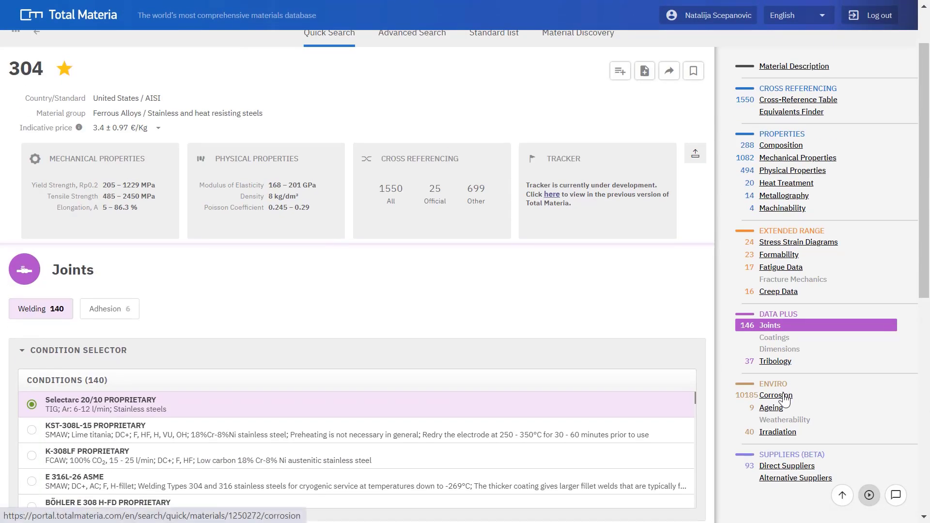
{"action": "left_click", "coordinate": [784, 400]}
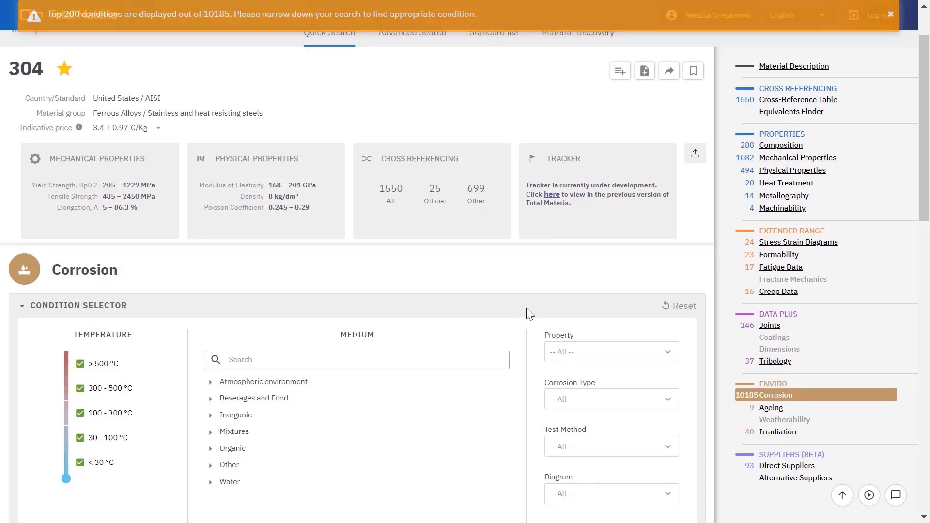
{"action": "scroll", "coordinate": [519, 315], "scroll_direction": "down", "scroll_amount": 6}
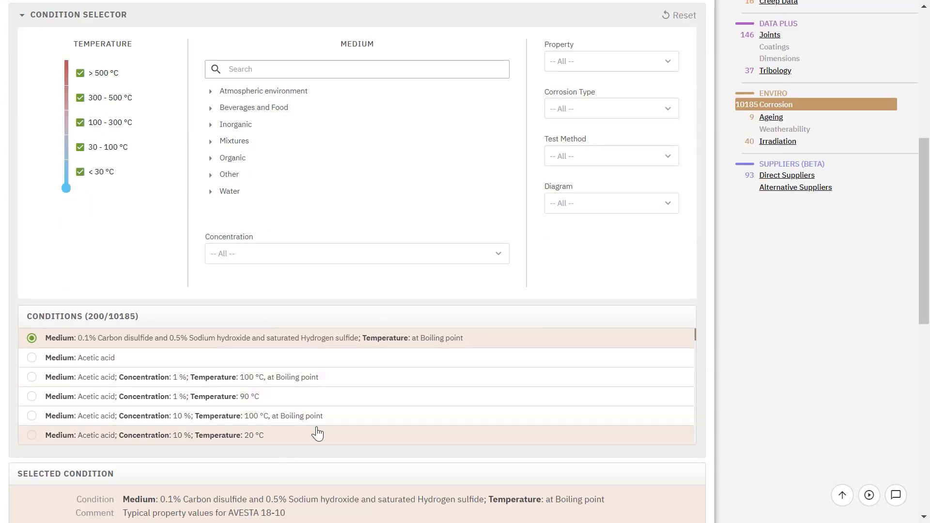
Search the corrosion media for "nitric", select Nitric acid and check the available concentration ranges.
{"action": "scroll", "coordinate": [328, 418], "scroll_direction": "up", "scroll_amount": 1}
{"action": "scroll", "coordinate": [329, 418], "scroll_direction": "up", "scroll_amount": 1}
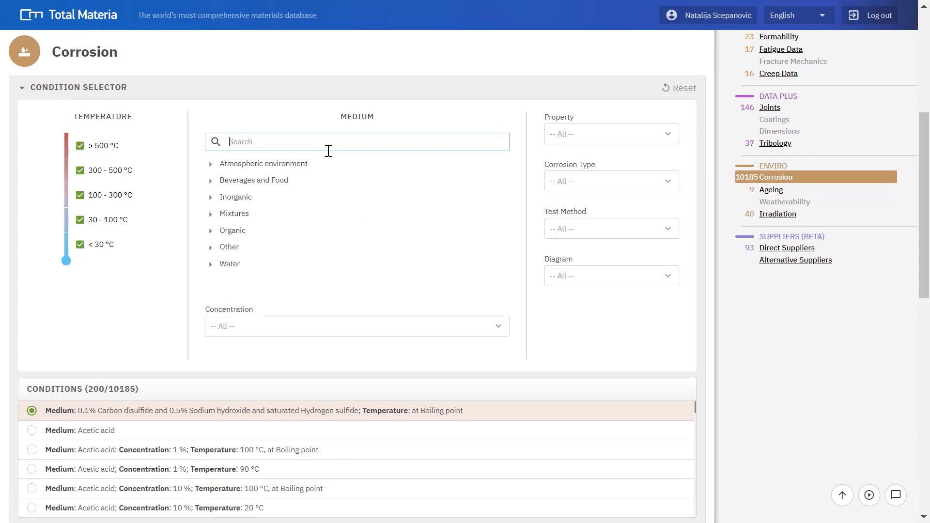
{"action": "type", "text": "itric"}
{"action": "left_click", "coordinate": [265, 206]}
{"action": "left_click", "coordinate": [300, 334]}
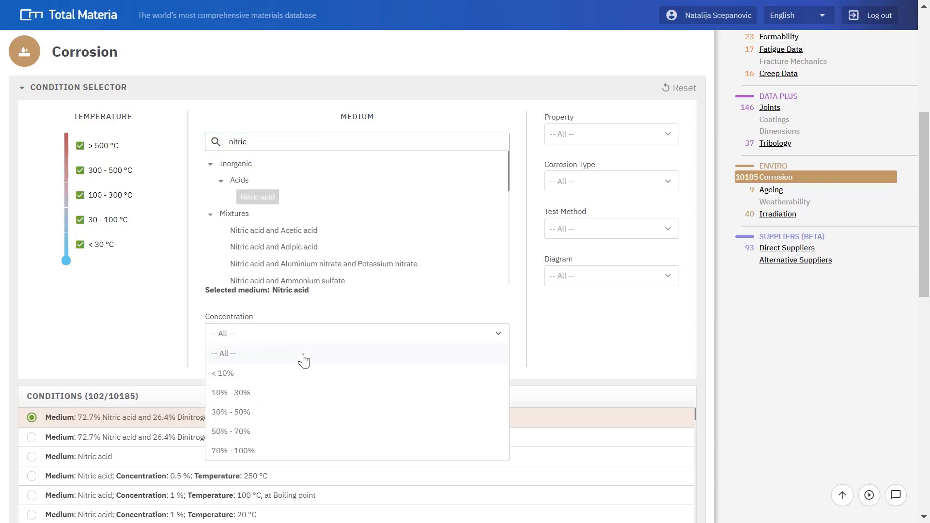
{"action": "left_click", "coordinate": [300, 335]}
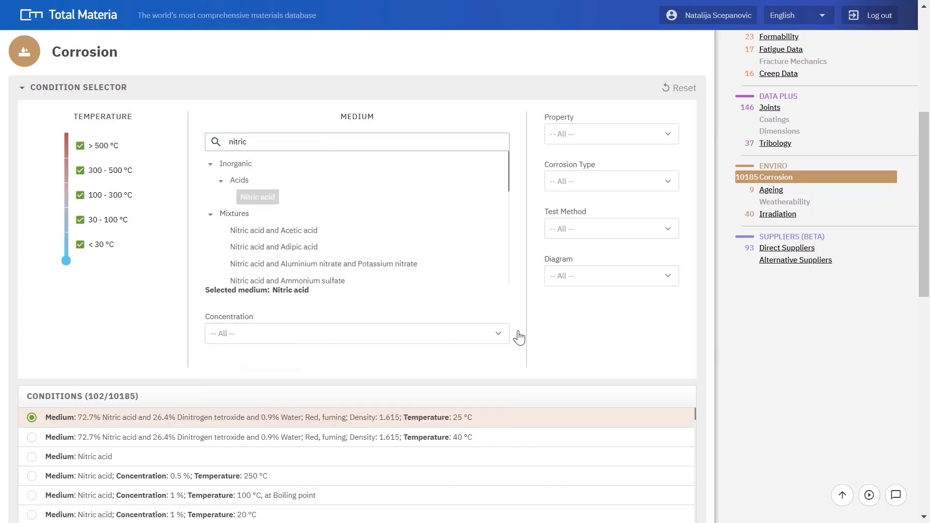
Check the property and corrosion type options and filter the conditions by the Iso-Corrosion diagram.
{"action": "left_click", "coordinate": [608, 143]}
{"action": "left_click", "coordinate": [637, 137]}
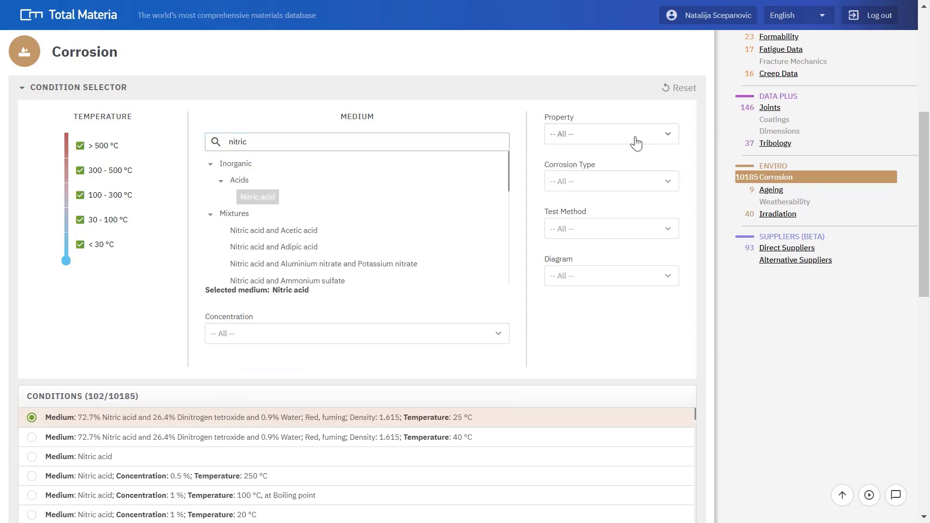
{"action": "left_click", "coordinate": [636, 180]}
{"action": "left_click", "coordinate": [637, 181]}
{"action": "left_click", "coordinate": [569, 284]}
{"action": "left_click", "coordinate": [609, 296]}
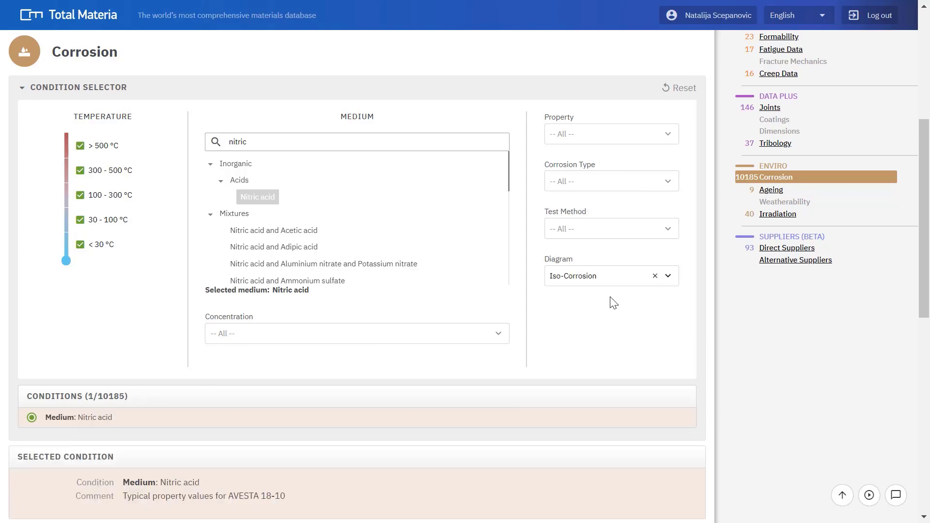
Open the Iso-Corrosion diagram of 304 for the nitric acid condition.
{"action": "scroll", "coordinate": [615, 290], "scroll_direction": "down", "scroll_amount": 2}
{"action": "scroll", "coordinate": [608, 249], "scroll_direction": "down", "scroll_amount": 2}
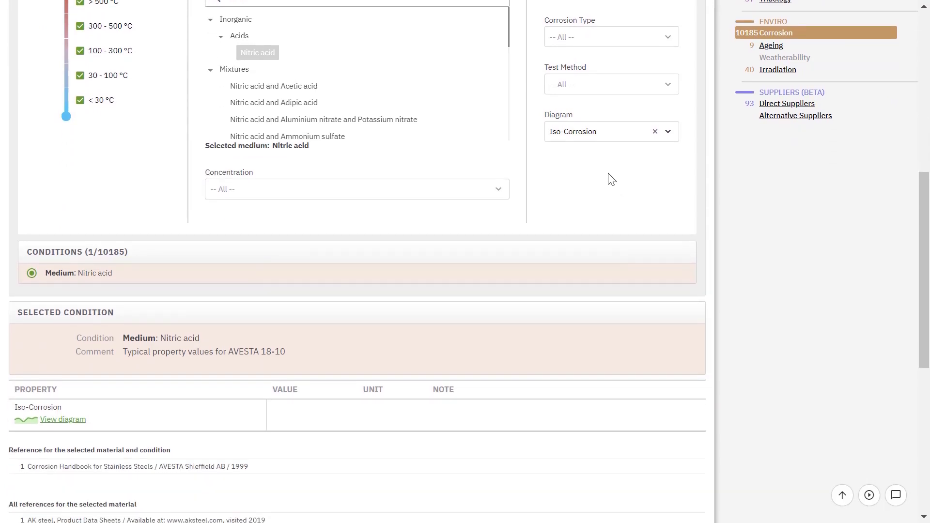
{"action": "scroll", "coordinate": [297, 122], "scroll_direction": "up", "scroll_amount": 2}
{"action": "scroll", "coordinate": [357, 196], "scroll_direction": "down", "scroll_amount": 3}
{"action": "scroll", "coordinate": [357, 196], "scroll_direction": "down", "scroll_amount": 2}
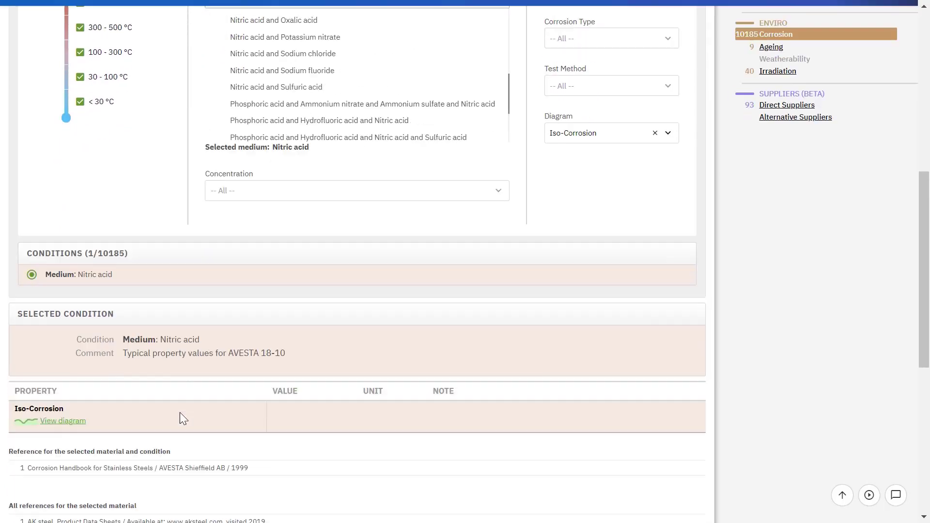
{"action": "left_click", "coordinate": [63, 419]}
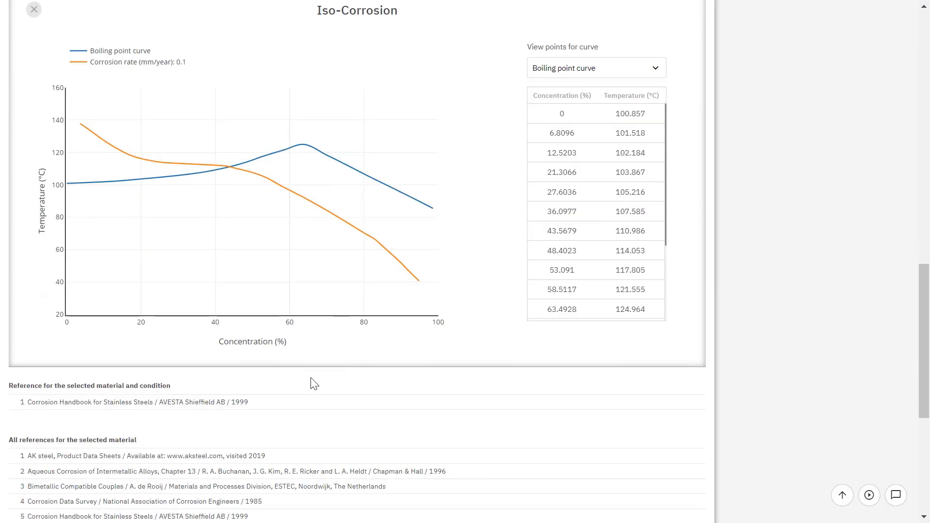
Inspect the boiling point curve and list the points of the Corrosion rate (mm/year): 0.1 curve.
{"action": "scroll", "coordinate": [312, 382], "scroll_direction": "up", "scroll_amount": 2}
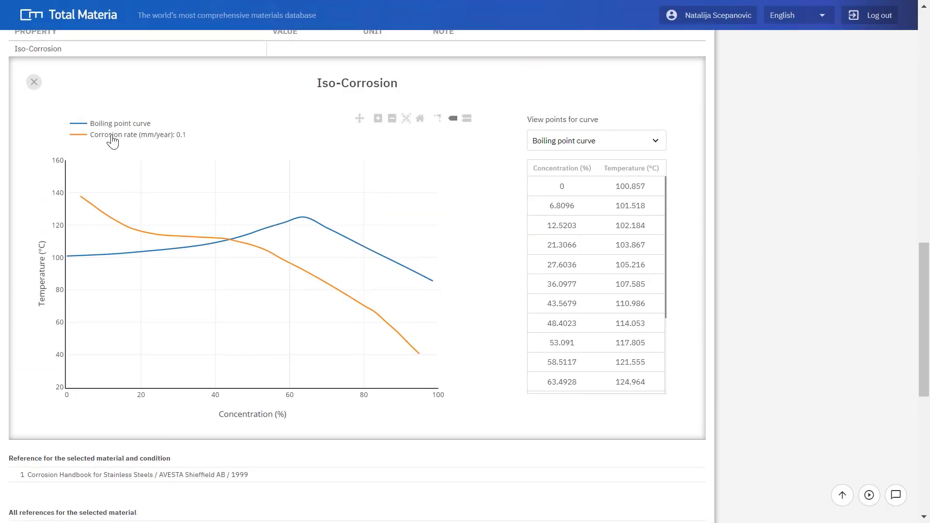
{"action": "mouse_move", "coordinate": [208, 264]}
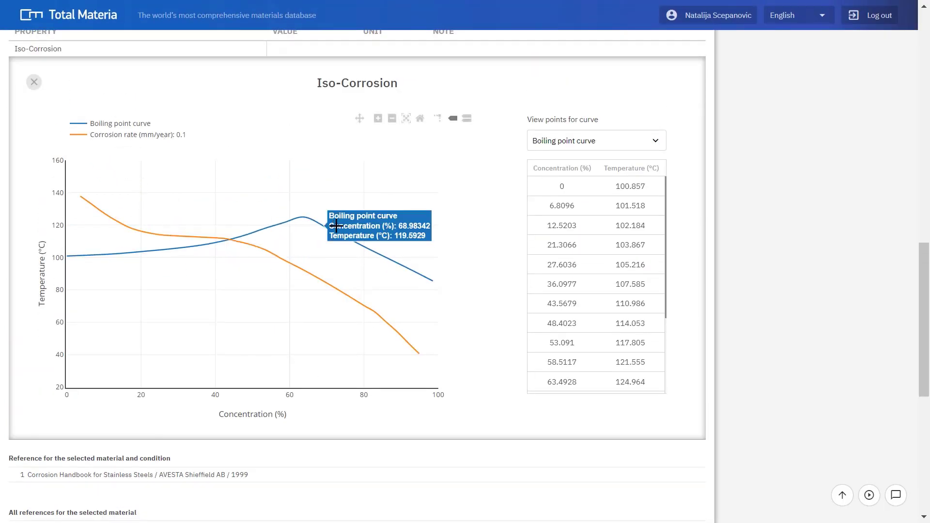
{"action": "left_click", "coordinate": [622, 143]}
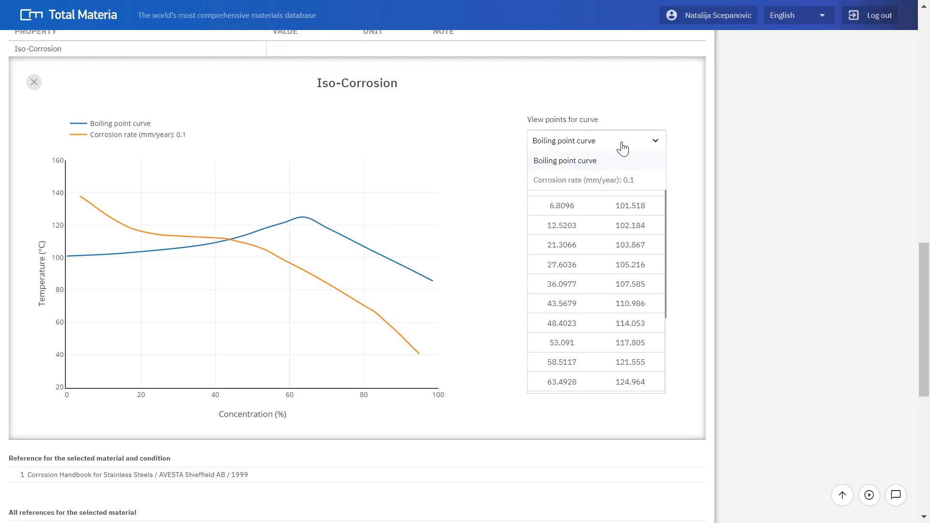
{"action": "left_click", "coordinate": [623, 181]}
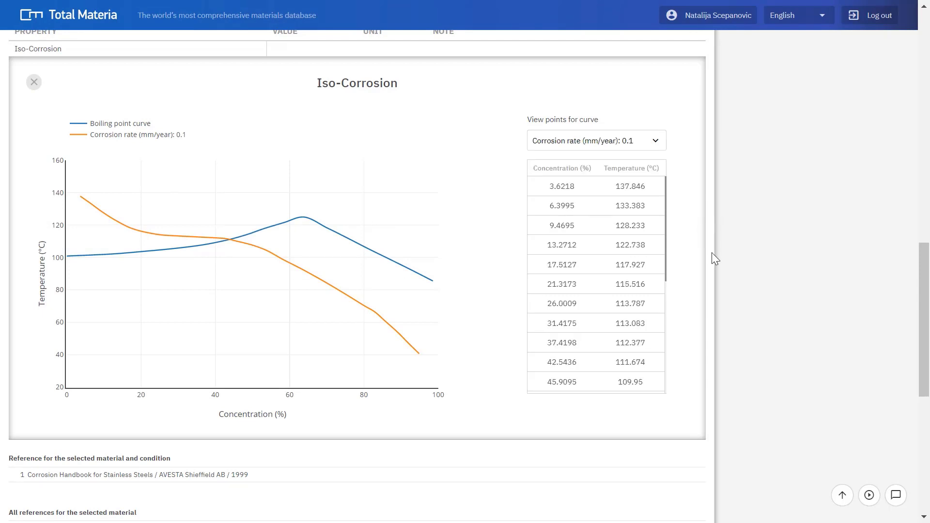
Open the Enviro corrosion search and view the medium categories available as a filter.
{"action": "scroll", "coordinate": [711, 252], "scroll_direction": "up", "scroll_amount": 10}
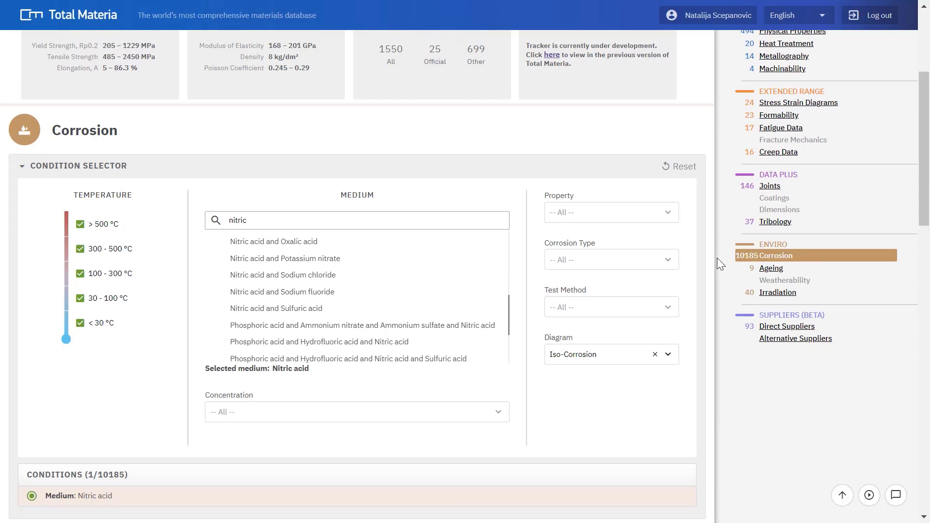
{"action": "scroll", "coordinate": [717, 258], "scroll_direction": "up", "scroll_amount": 4}
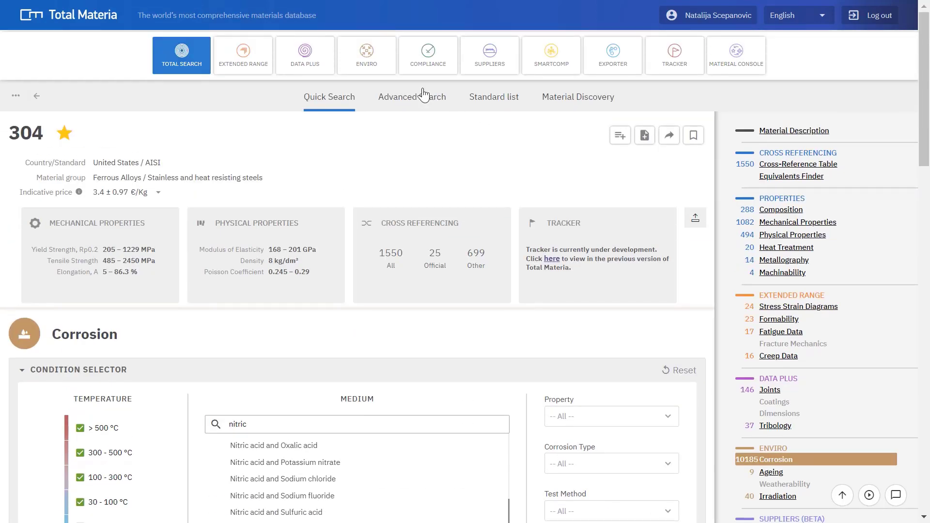
{"action": "left_click", "coordinate": [390, 67]}
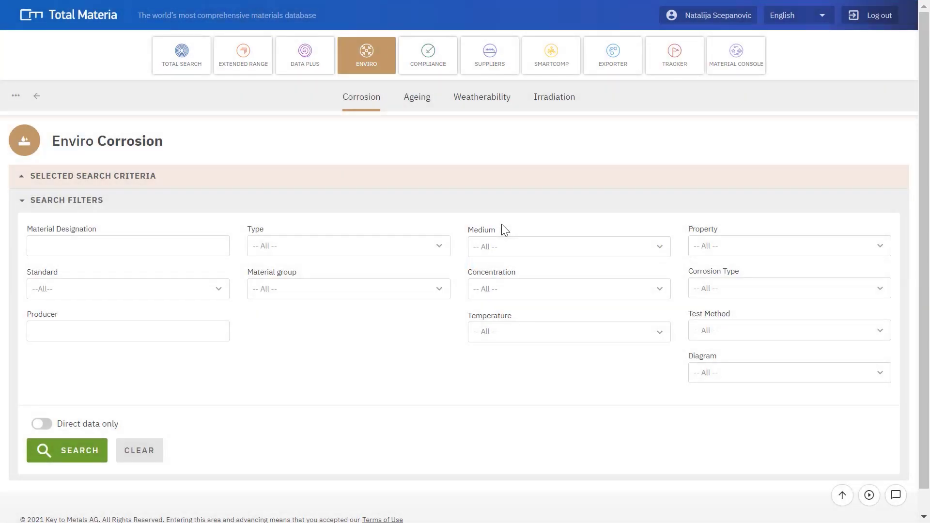
{"action": "left_click", "coordinate": [544, 247]}
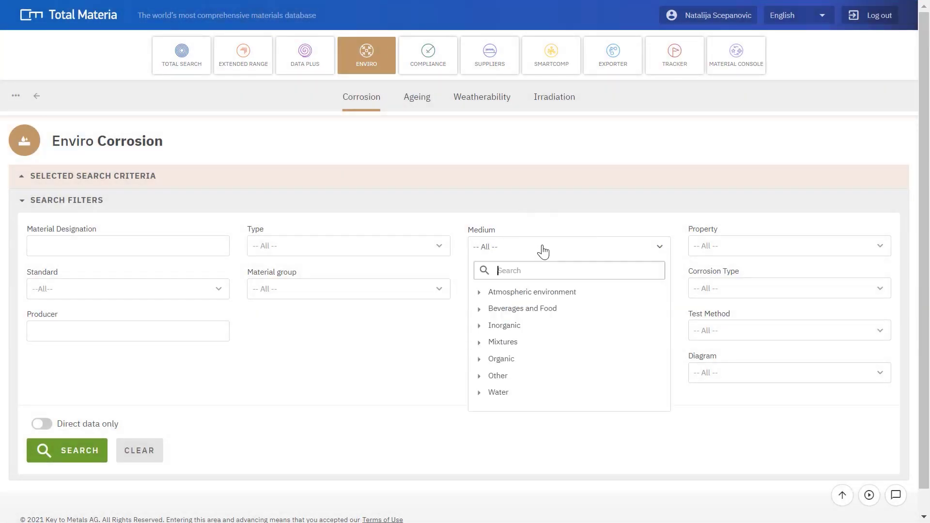
{"action": "left_click", "coordinate": [542, 248]}
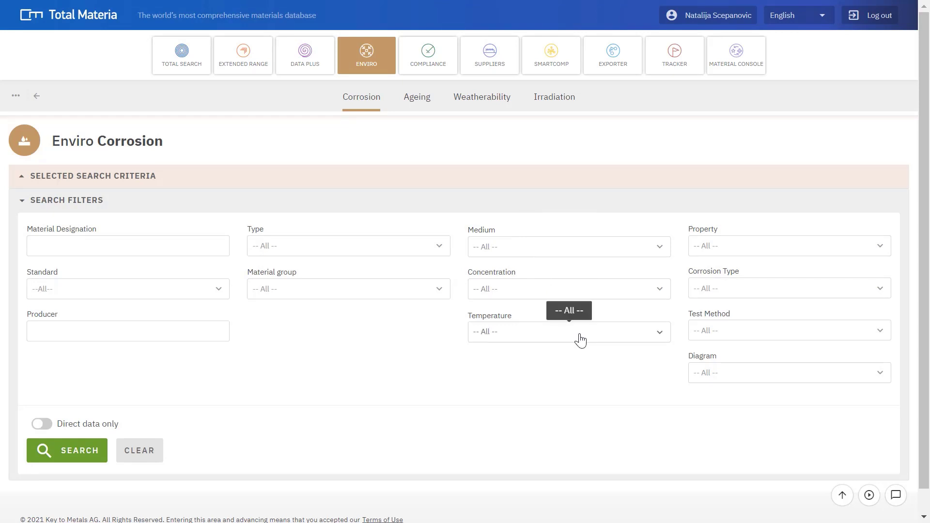
View the property, corrosion type and test method options of the Enviro corrosion search without selecting any.
{"action": "left_click", "coordinate": [804, 258]}
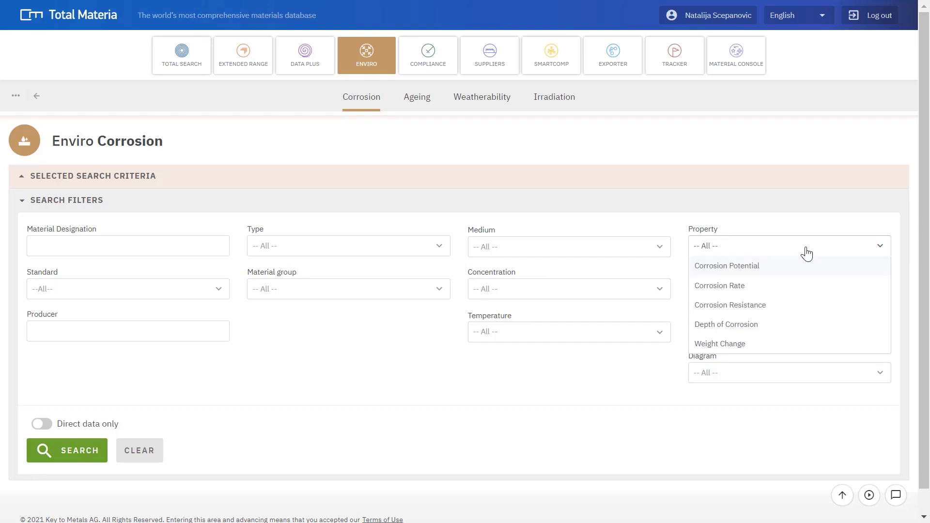
{"action": "left_click", "coordinate": [806, 248]}
{"action": "left_click", "coordinate": [802, 290]}
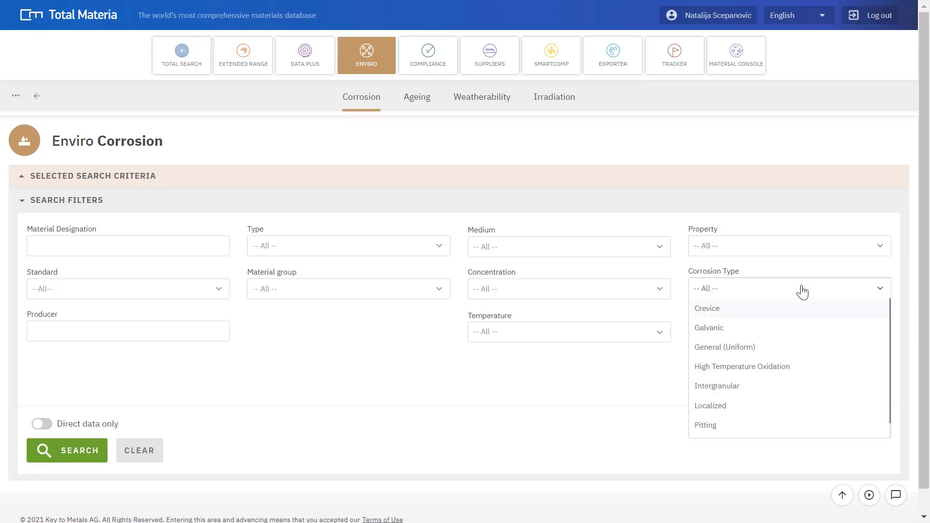
{"action": "scroll", "coordinate": [808, 307], "scroll_direction": "down", "scroll_amount": 1}
{"action": "left_click", "coordinate": [810, 331]}
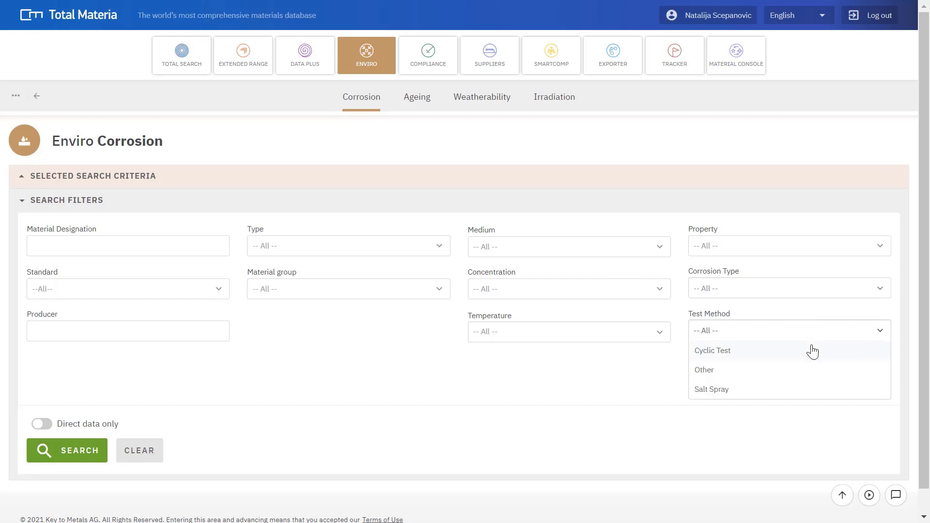
{"action": "left_click", "coordinate": [802, 333]}
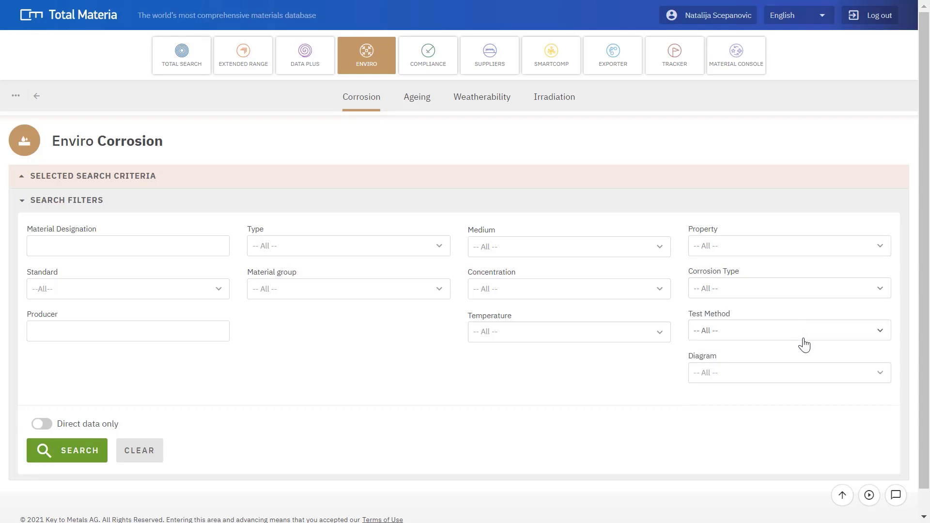
Look through the diagram types available in the Enviro Corrosion search filters without choosing one.
{"action": "left_click", "coordinate": [782, 384]}
{"action": "scroll", "coordinate": [759, 468], "scroll_direction": "down", "scroll_amount": 1}
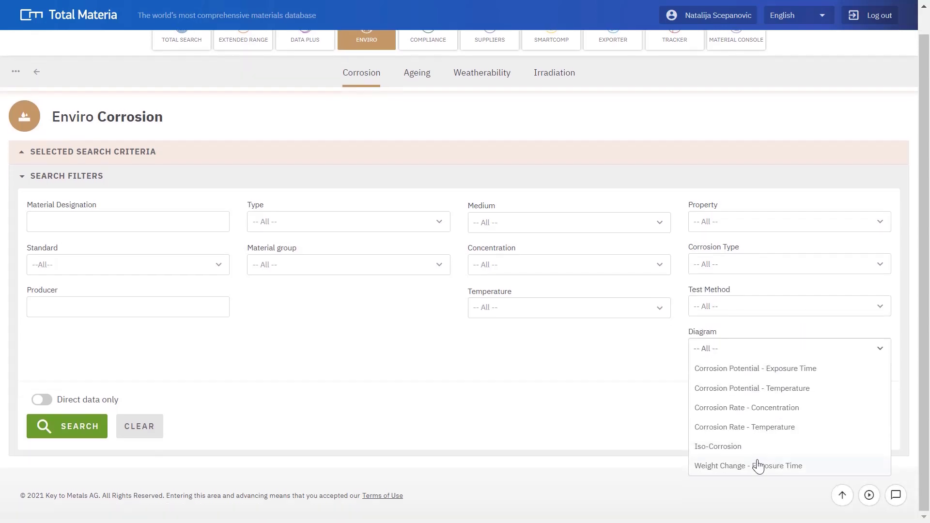
{"action": "left_click", "coordinate": [578, 403]}
{"action": "scroll", "coordinate": [577, 403], "scroll_direction": "up", "scroll_amount": 1}
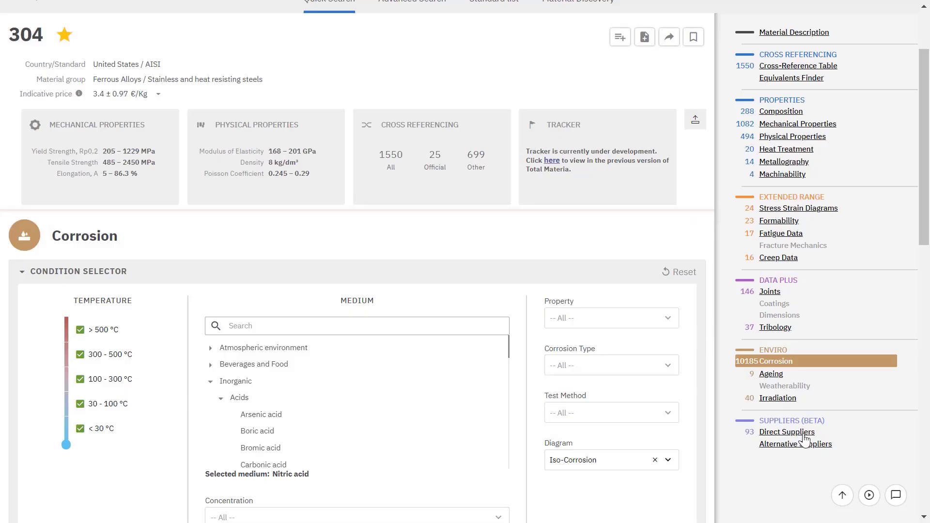
Open the direct suppliers for material 304 and filter them by country United States.
{"action": "left_click", "coordinate": [802, 434]}
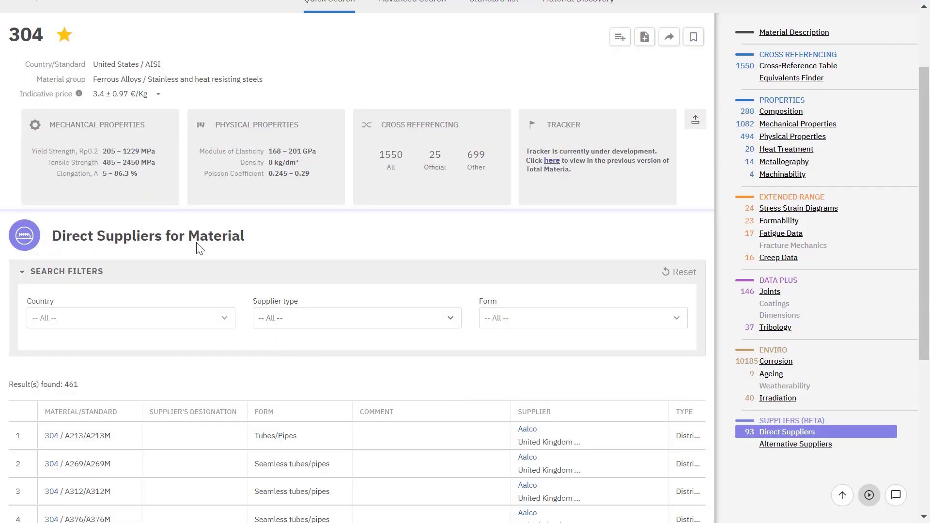
{"action": "scroll", "coordinate": [249, 297], "scroll_direction": "down", "scroll_amount": 2}
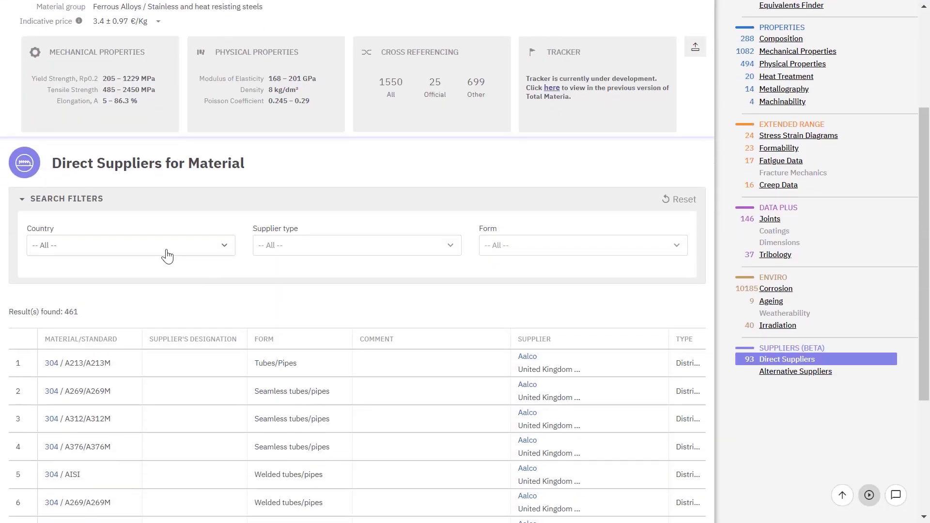
{"action": "left_click", "coordinate": [166, 249]}
{"action": "scroll", "coordinate": [152, 315], "scroll_direction": "down", "scroll_amount": 10}
{"action": "left_click", "coordinate": [92, 362]}
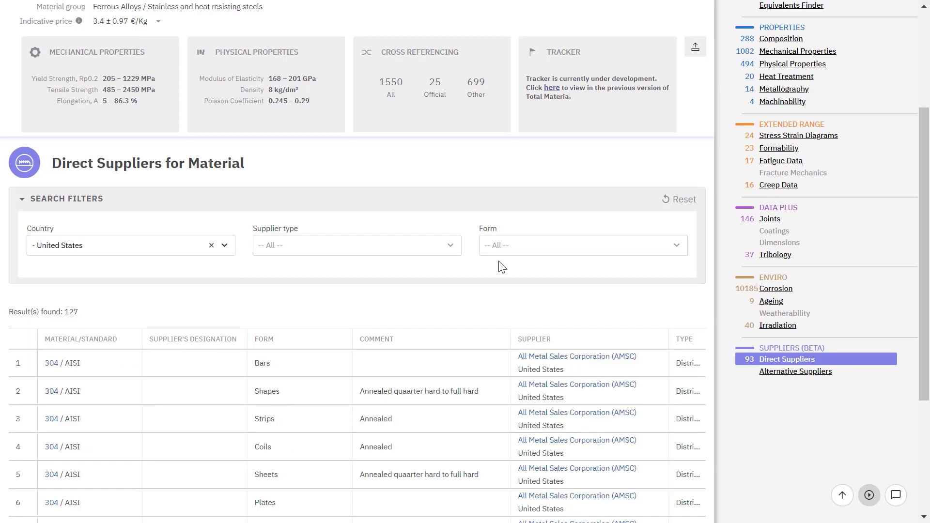
Narrow the United States suppliers to the Sheets form and review the listed suppliers and their types.
{"action": "left_click", "coordinate": [522, 251]}
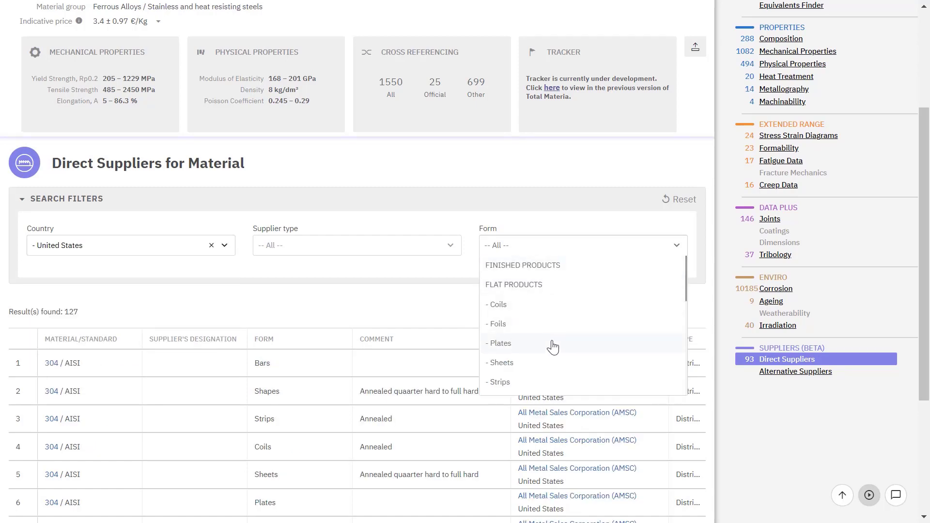
{"action": "left_click", "coordinate": [499, 361]}
{"action": "scroll", "coordinate": [482, 305], "scroll_direction": "down", "scroll_amount": 2}
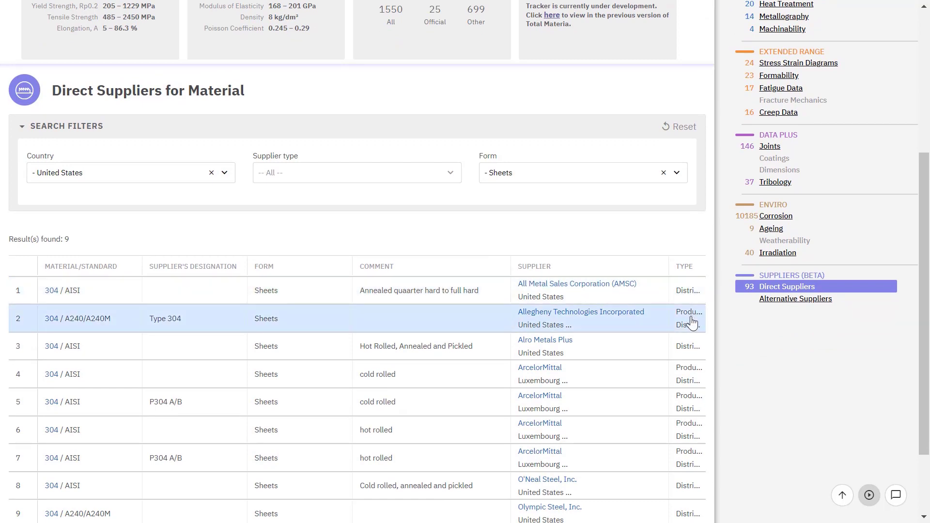
{"action": "scroll", "coordinate": [689, 353], "scroll_direction": "down", "scroll_amount": 2}
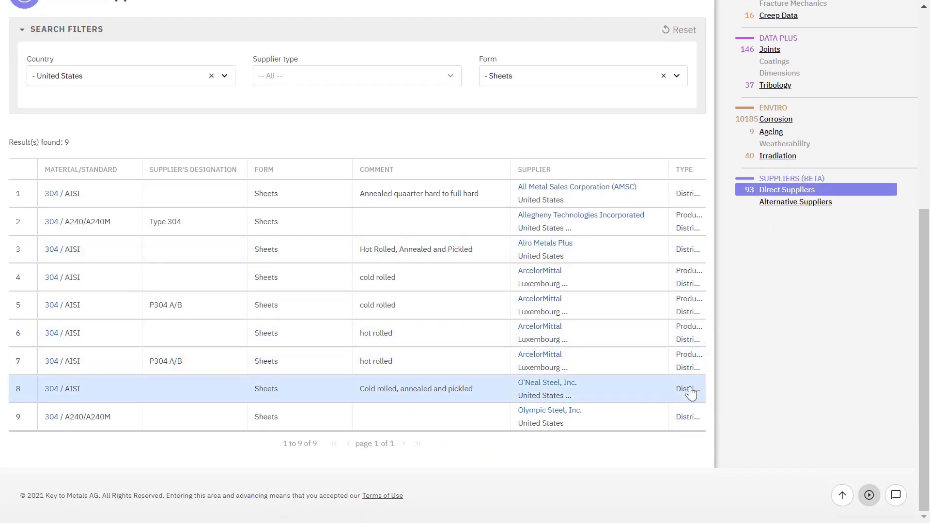
{"action": "scroll", "coordinate": [691, 393], "scroll_direction": "up", "scroll_amount": 6}
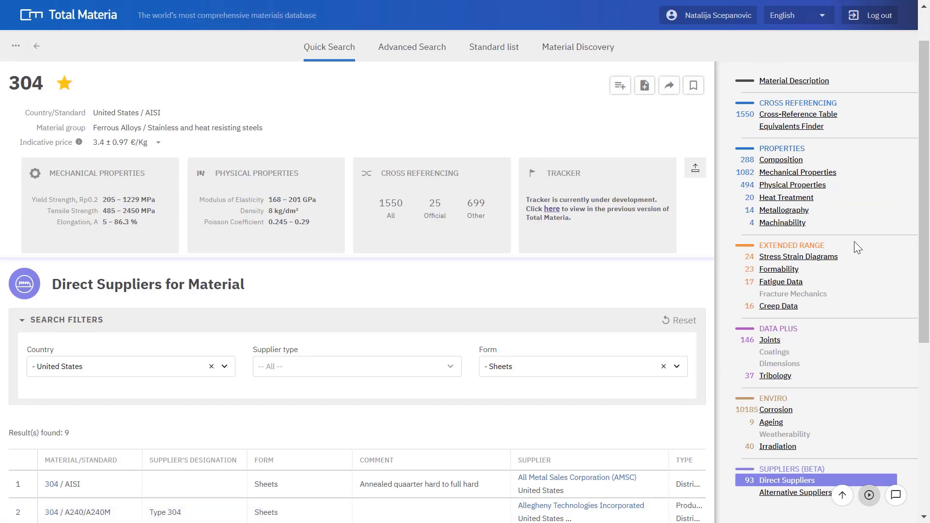
Compare AISI 304 side by side with SAE 304 from the Identical category of the cross-reference table.
{"action": "left_click", "coordinate": [826, 126]}
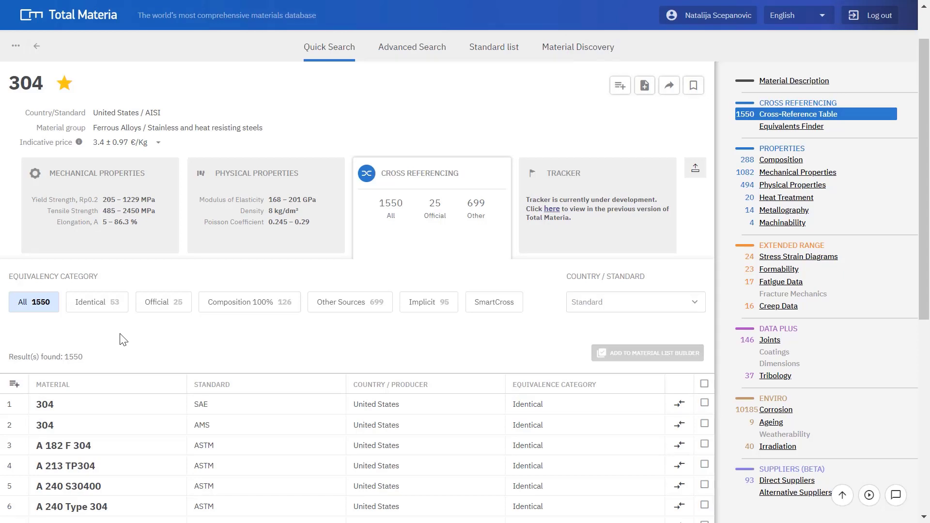
{"action": "left_click", "coordinate": [99, 309]}
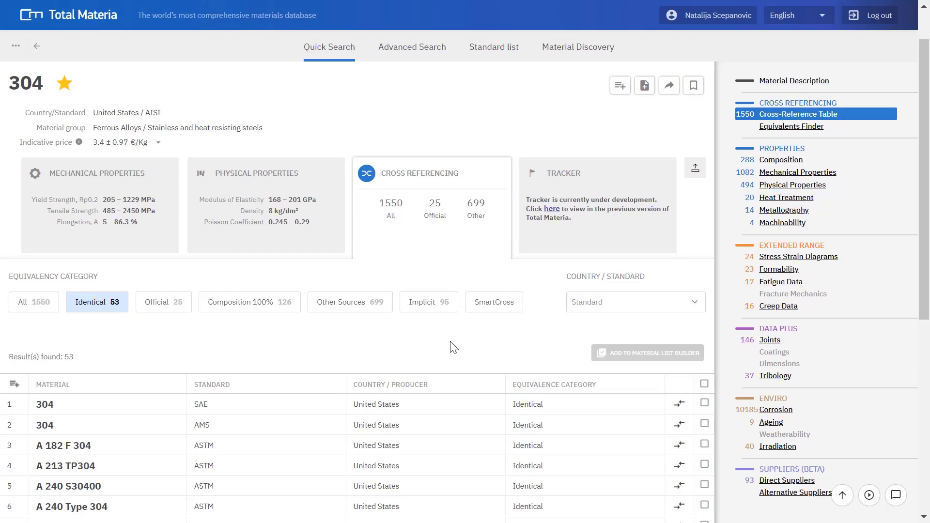
{"action": "left_click", "coordinate": [679, 404]}
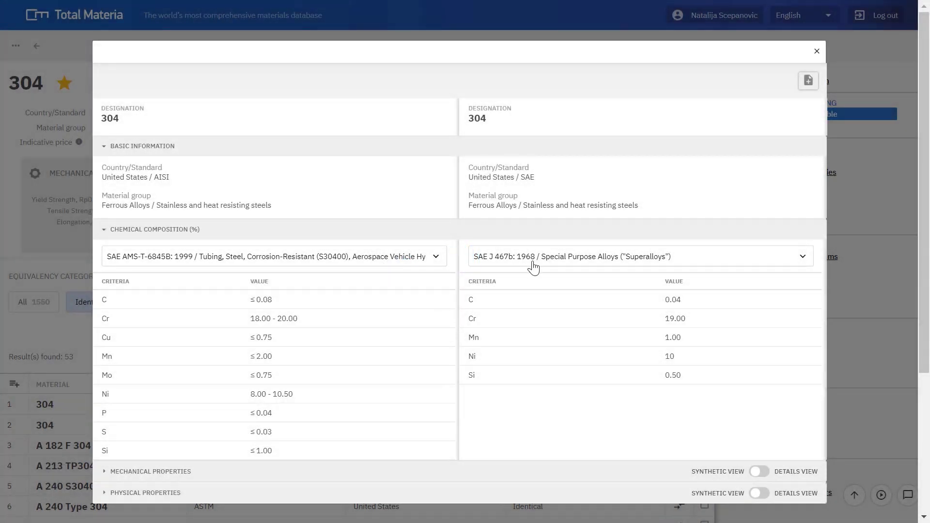
Review the composition source options for SAE 304 and the mechanical properties of both materials in the comparison.
{"action": "left_click", "coordinate": [534, 265]}
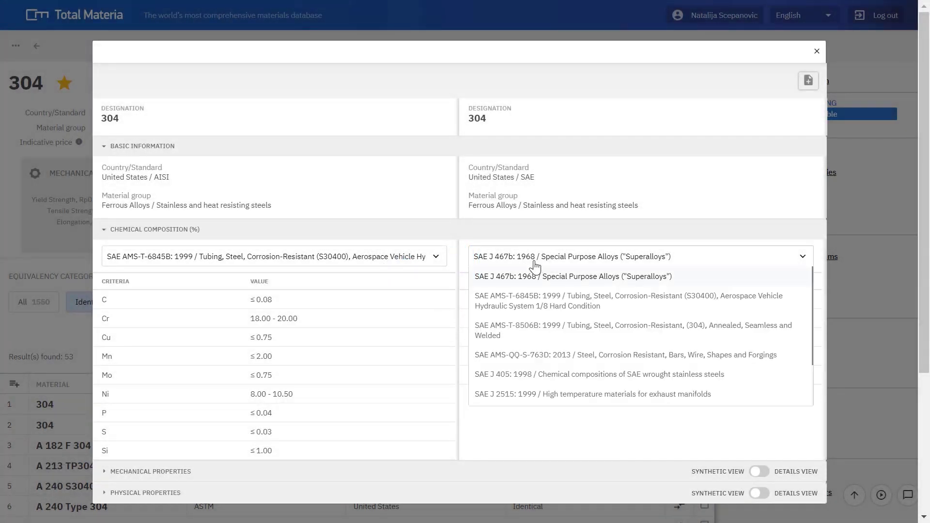
{"action": "left_click", "coordinate": [542, 268]}
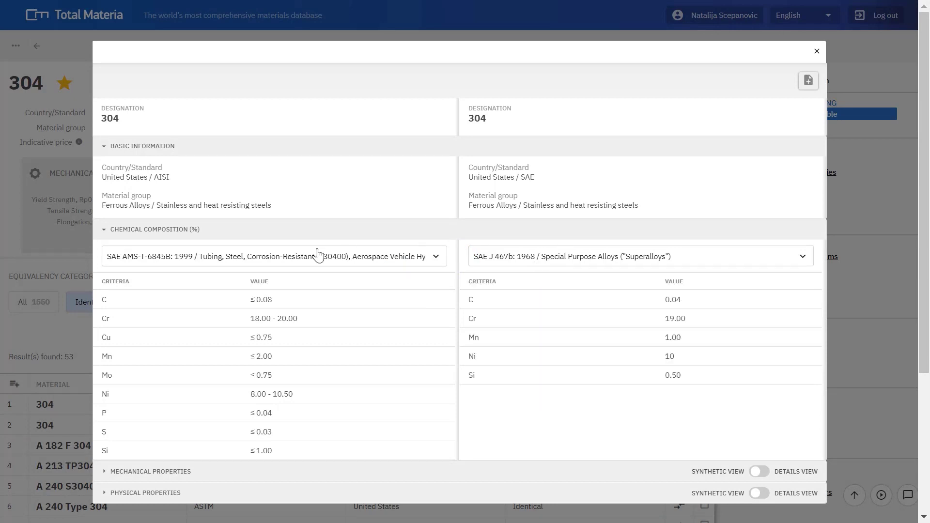
{"action": "scroll", "coordinate": [436, 363], "scroll_direction": "down", "scroll_amount": 3}
{"action": "left_click", "coordinate": [372, 336]}
{"action": "scroll", "coordinate": [533, 291], "scroll_direction": "down", "scroll_amount": 3}
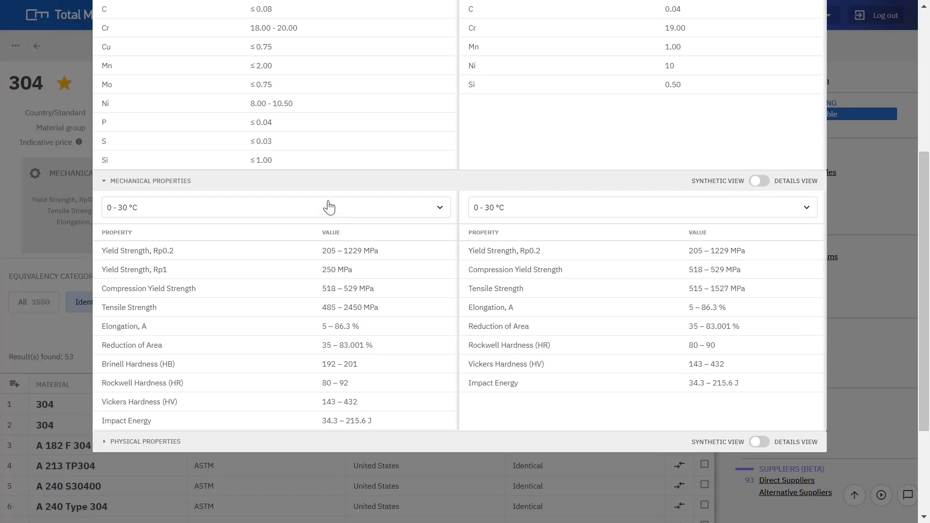
{"action": "left_click", "coordinate": [249, 189]}
{"action": "scroll", "coordinate": [446, 249], "scroll_direction": "up", "scroll_amount": 4}
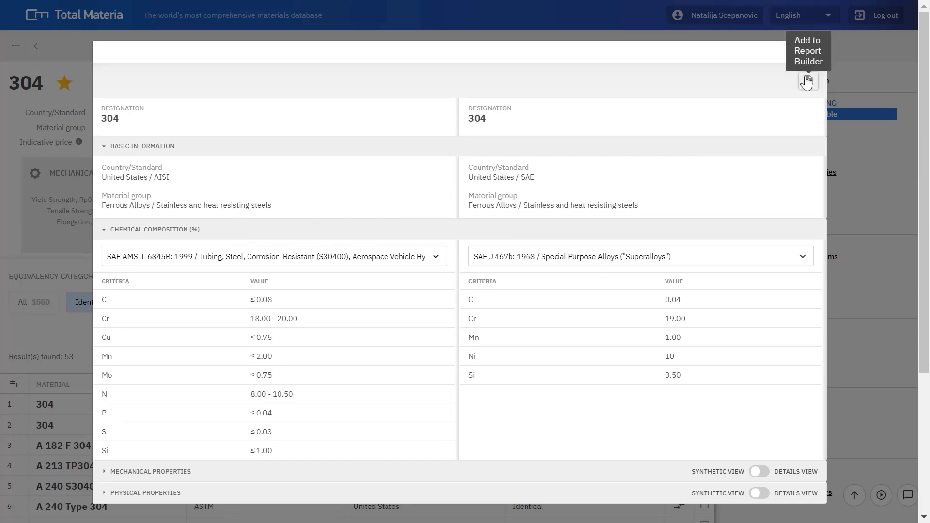
Add the comparison of AISI 304 and SAE 304 to the Report Builder and close the comparison.
{"action": "left_click", "coordinate": [808, 80]}
{"action": "left_click", "coordinate": [526, 305]}
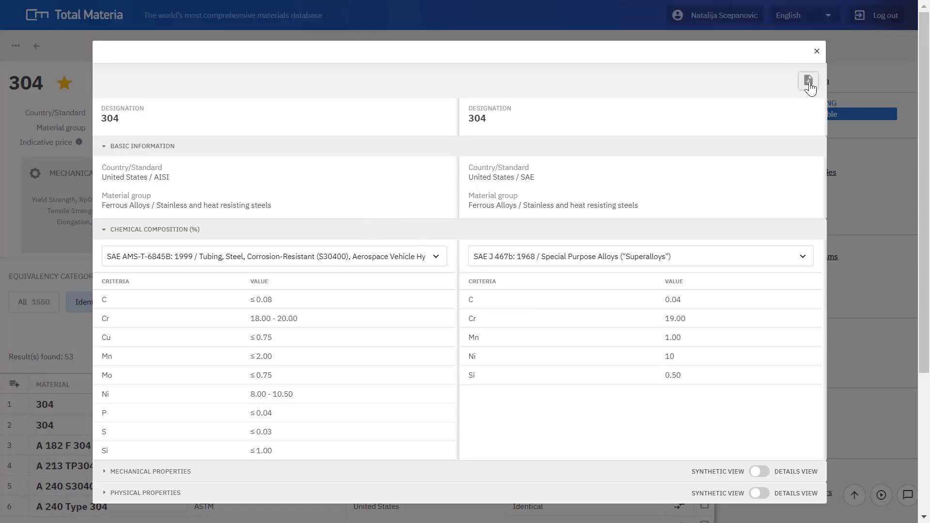
{"action": "left_click", "coordinate": [815, 52]}
Browse the cross-reference table for the Official and Composition 100% equivalents of 304.
{"action": "left_click", "coordinate": [163, 302]}
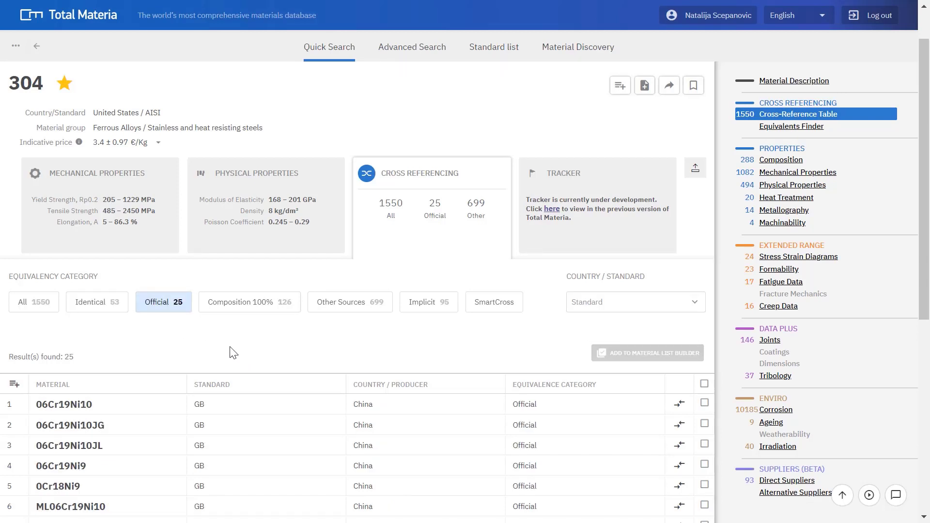
{"action": "left_click", "coordinate": [258, 309]}
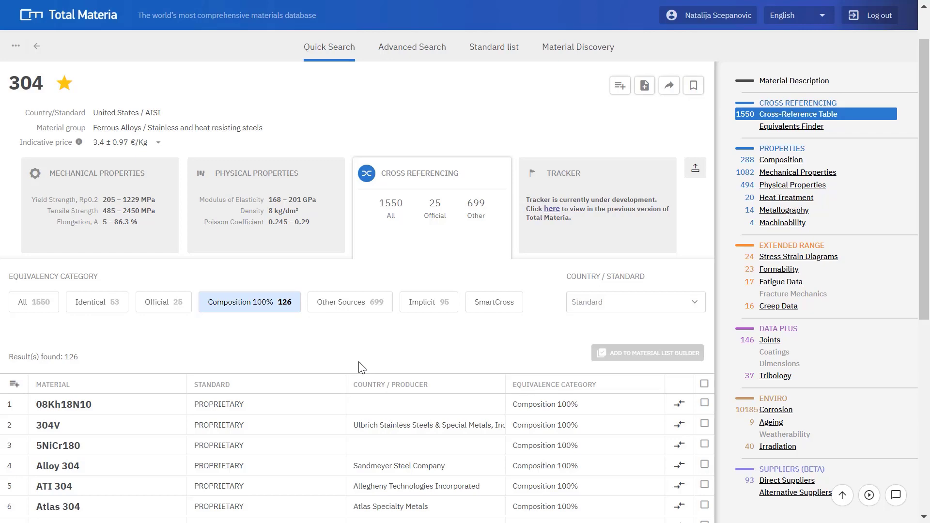
{"action": "scroll", "coordinate": [368, 383], "scroll_direction": "down", "scroll_amount": 3}
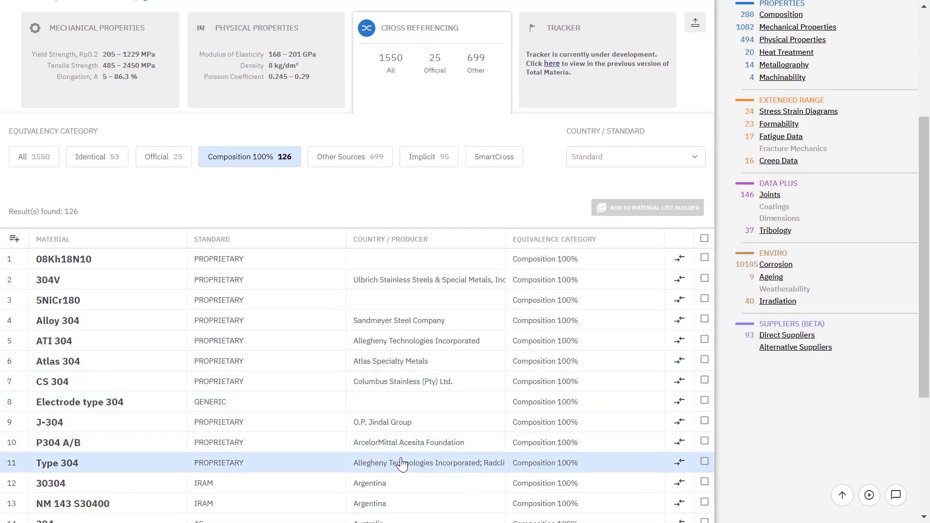
{"action": "scroll", "coordinate": [402, 464], "scroll_direction": "up", "scroll_amount": 1}
{"action": "scroll", "coordinate": [402, 464], "scroll_direction": "up", "scroll_amount": 1}
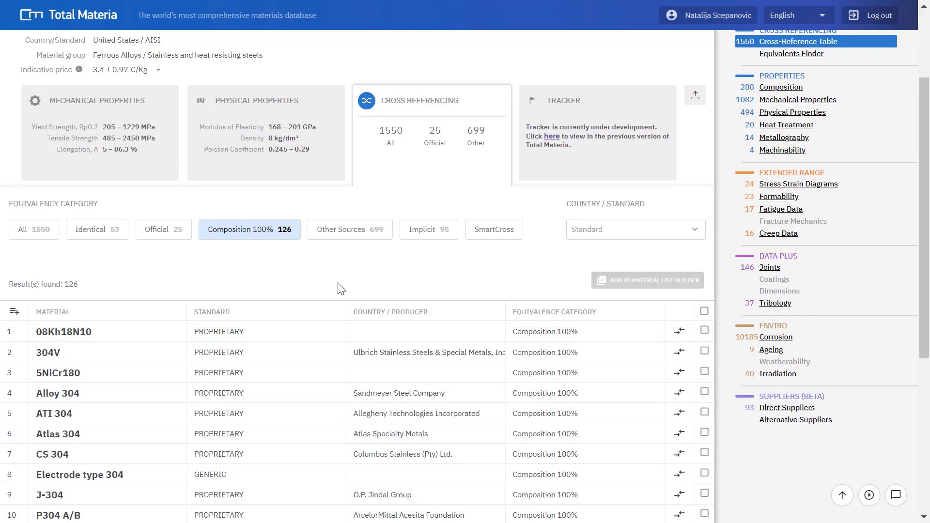
{"action": "scroll", "coordinate": [339, 284], "scroll_direction": "up", "scroll_amount": 2}
Browse the equivalents of 304 in the Other Sources and Implicit categories.
{"action": "left_click", "coordinate": [352, 309]}
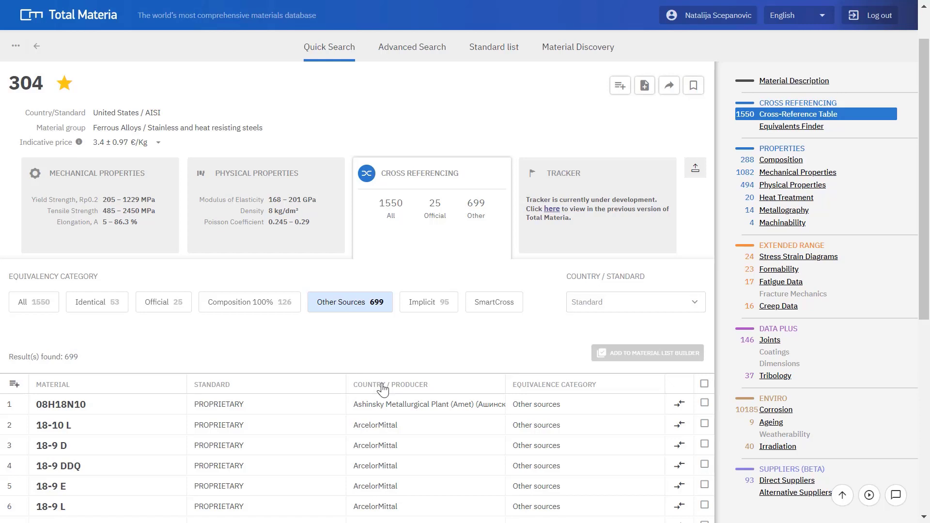
{"action": "scroll", "coordinate": [426, 417], "scroll_direction": "down", "scroll_amount": 2}
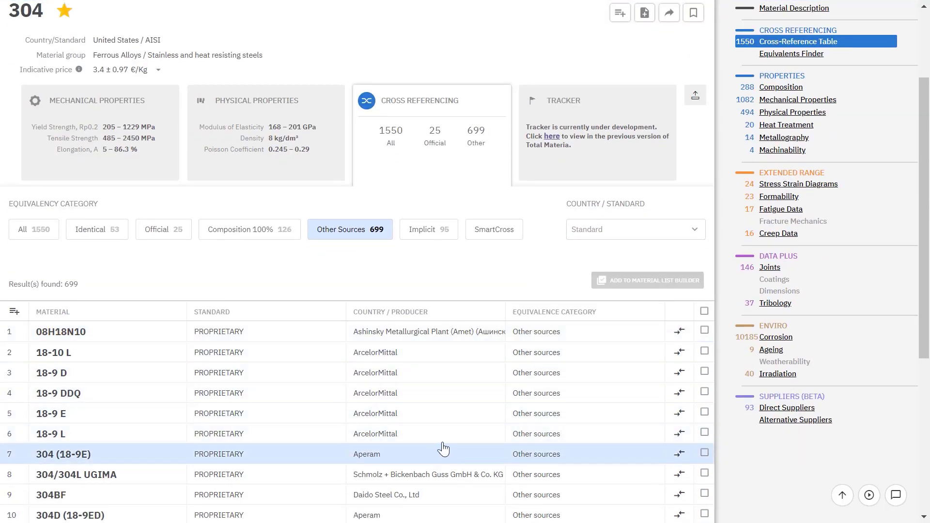
{"action": "scroll", "coordinate": [425, 296], "scroll_direction": "up", "scroll_amount": 2}
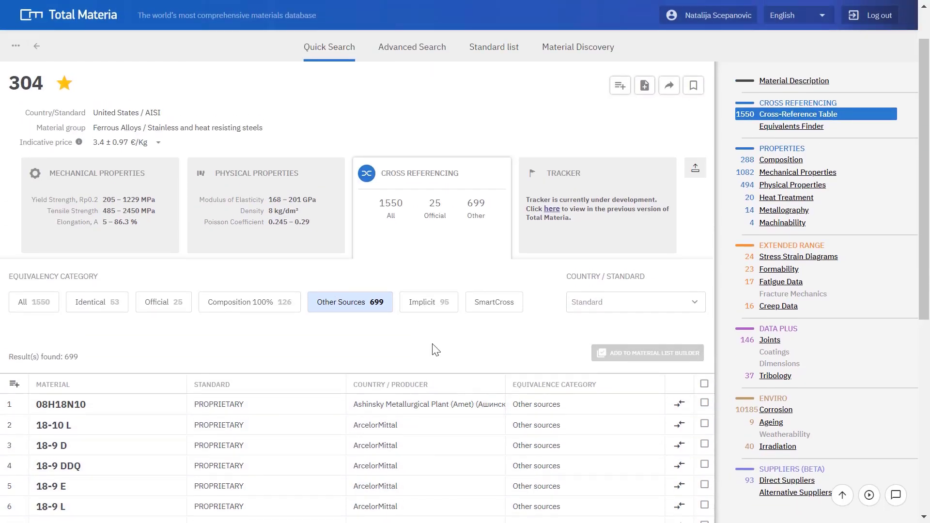
{"action": "left_click", "coordinate": [426, 304]}
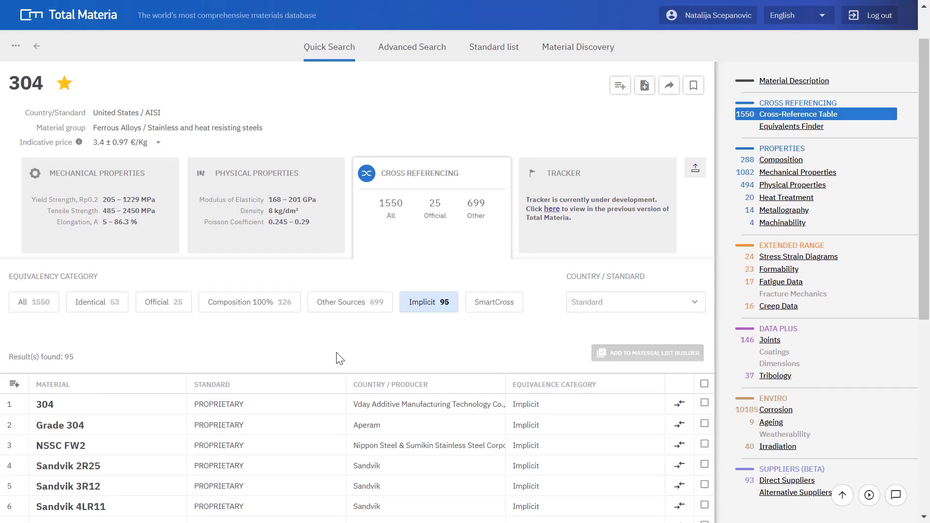
In the SmartCross options, balance Chemical vs Mechanical at 50% chemical composition and 50% mechanical properties.
{"action": "left_click", "coordinate": [501, 309]}
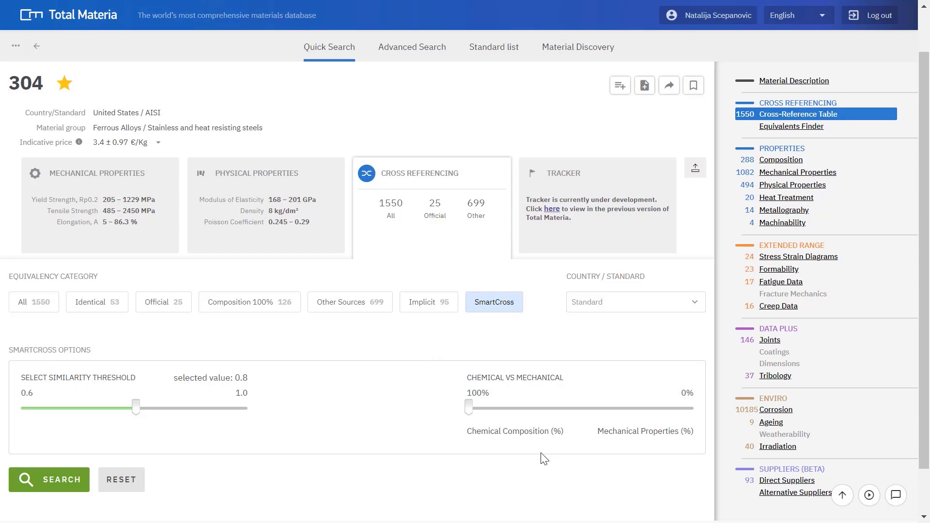
{"action": "left_click_drag", "start_coordinate": [468, 408], "coordinate": [694, 409]}
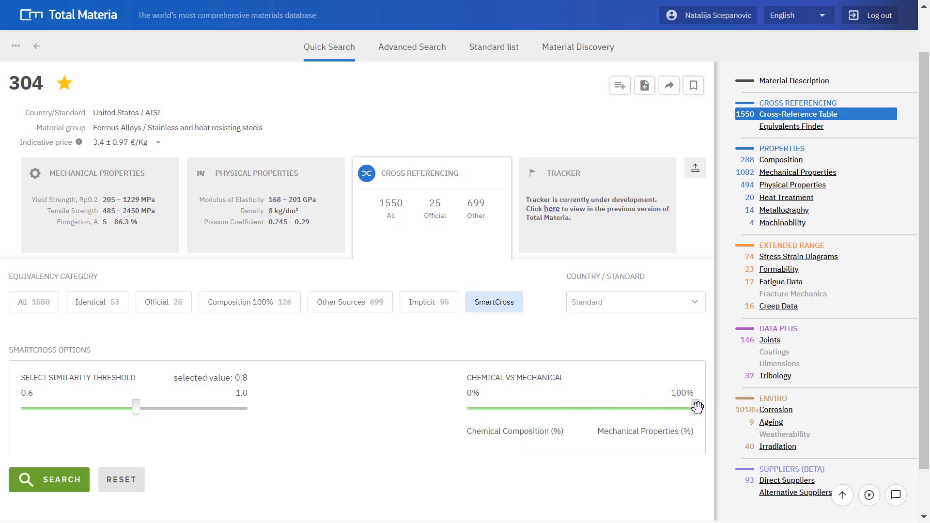
{"action": "left_click_drag", "start_coordinate": [696, 408], "coordinate": [579, 407]}
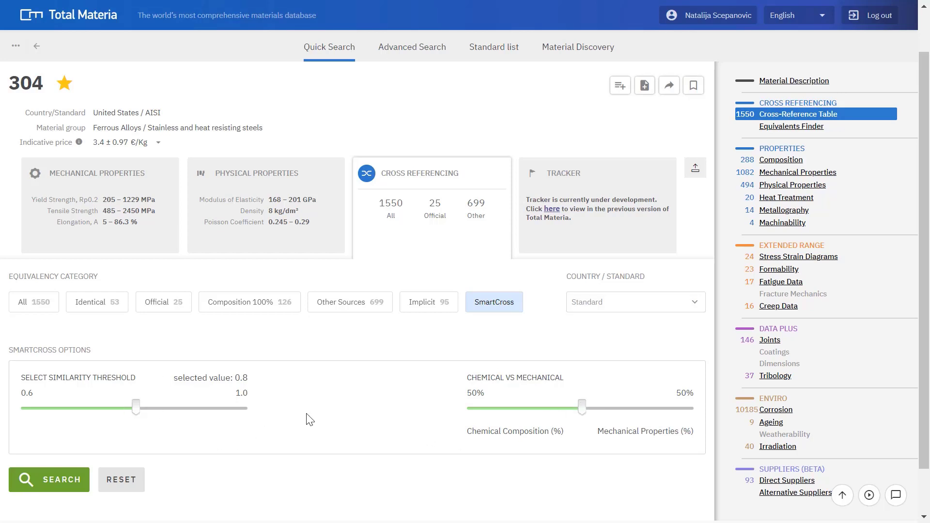
Show all equivalency categories again and look at the country and standard filter options without selecting any.
{"action": "left_click", "coordinate": [34, 308]}
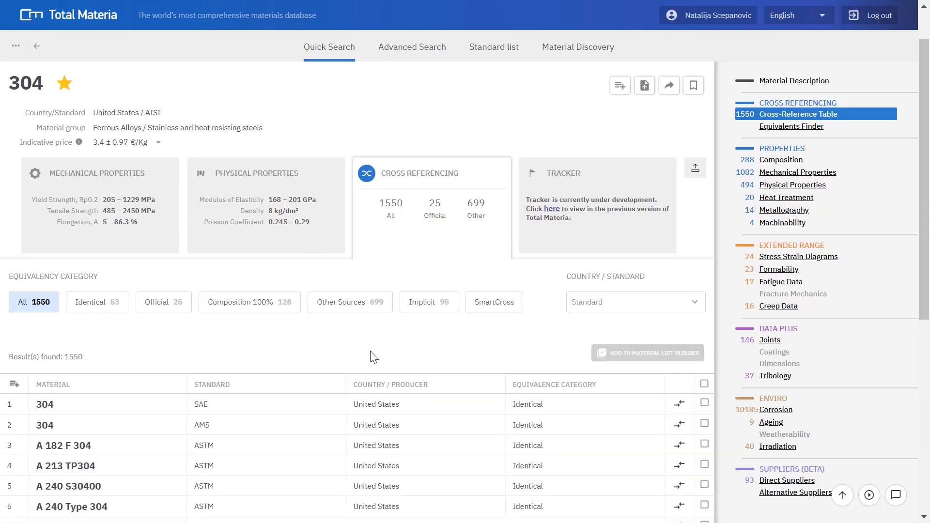
{"action": "left_click", "coordinate": [606, 312]}
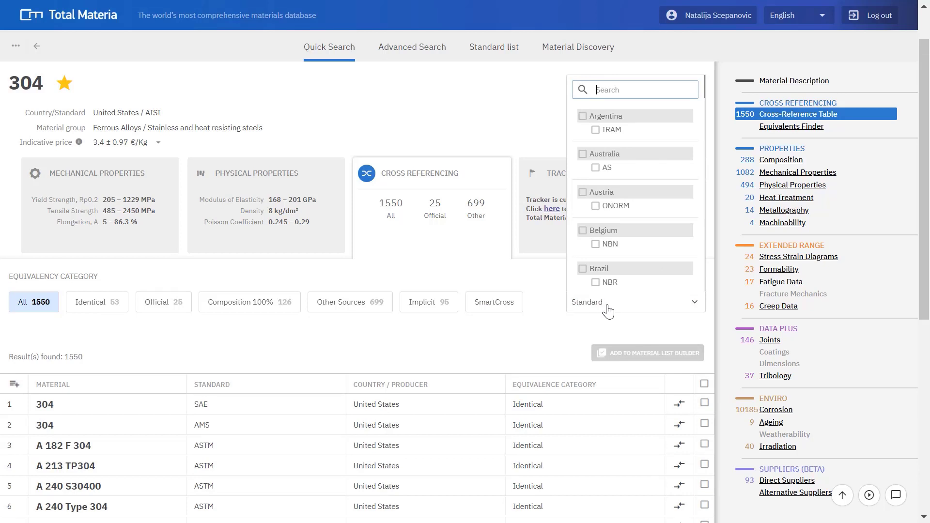
{"action": "left_click", "coordinate": [474, 332]}
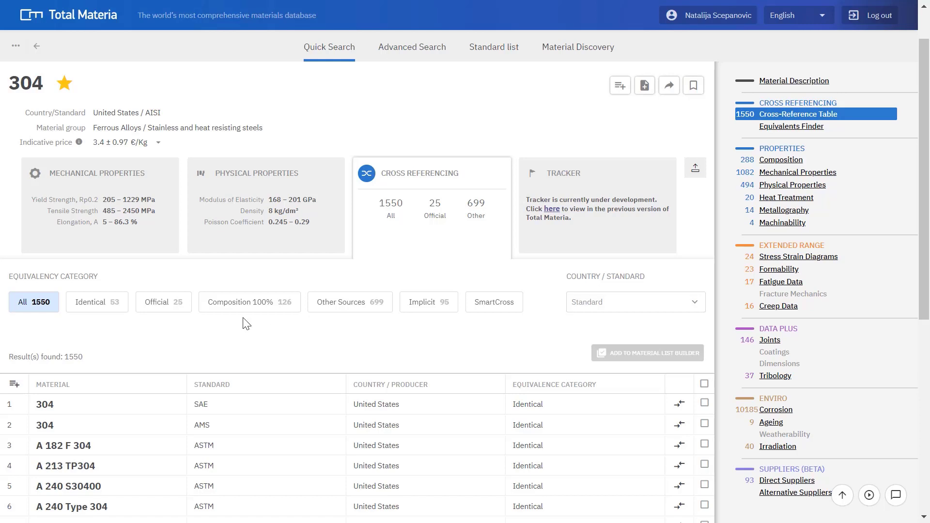
Add all Official equivalents of 304 to the Material List Builder and open that list.
{"action": "left_click", "coordinate": [180, 309]}
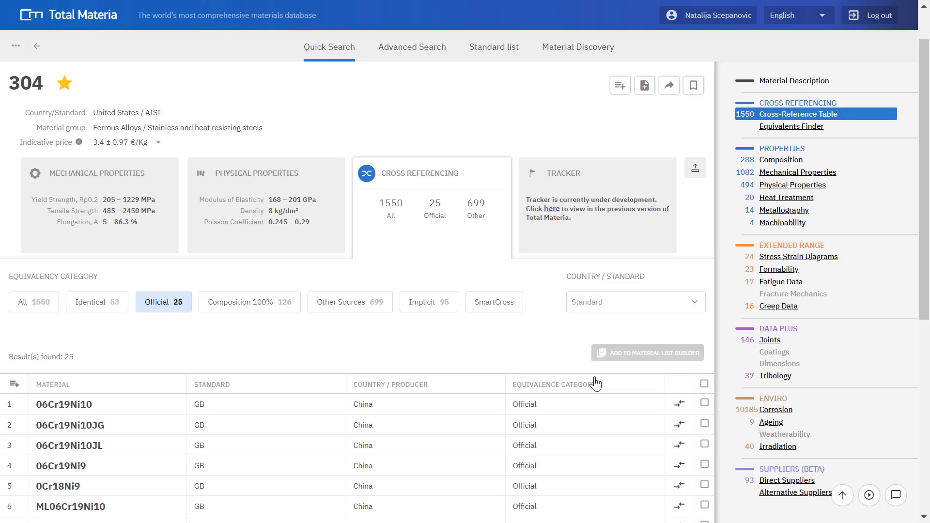
{"action": "left_click", "coordinate": [704, 383]}
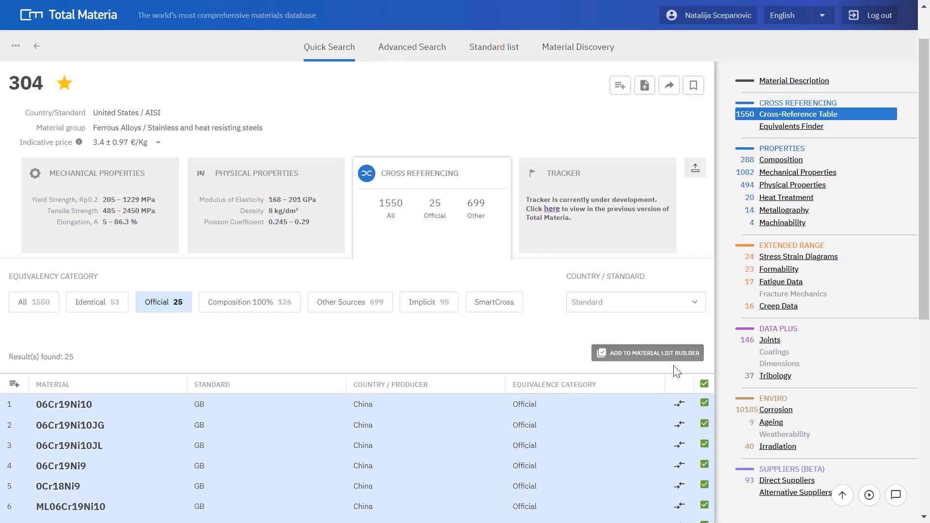
{"action": "left_click", "coordinate": [652, 356]}
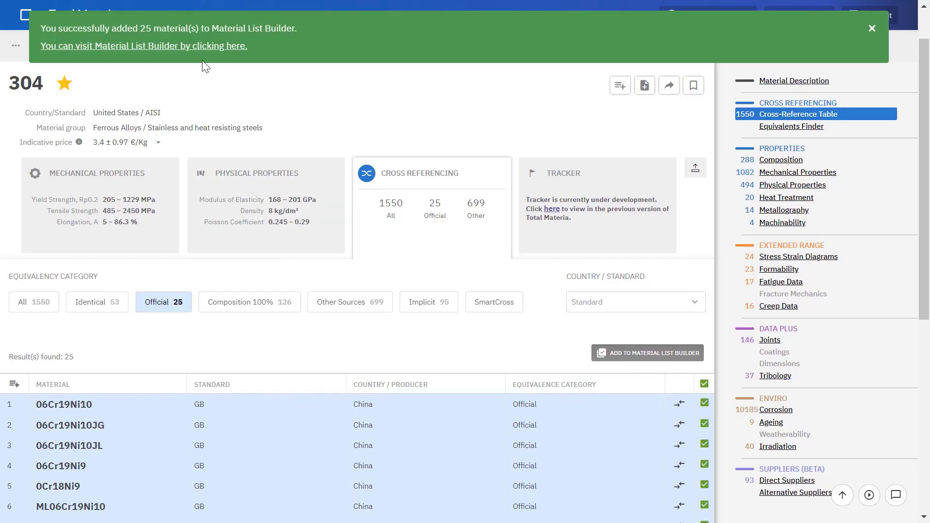
{"action": "left_click", "coordinate": [183, 46]}
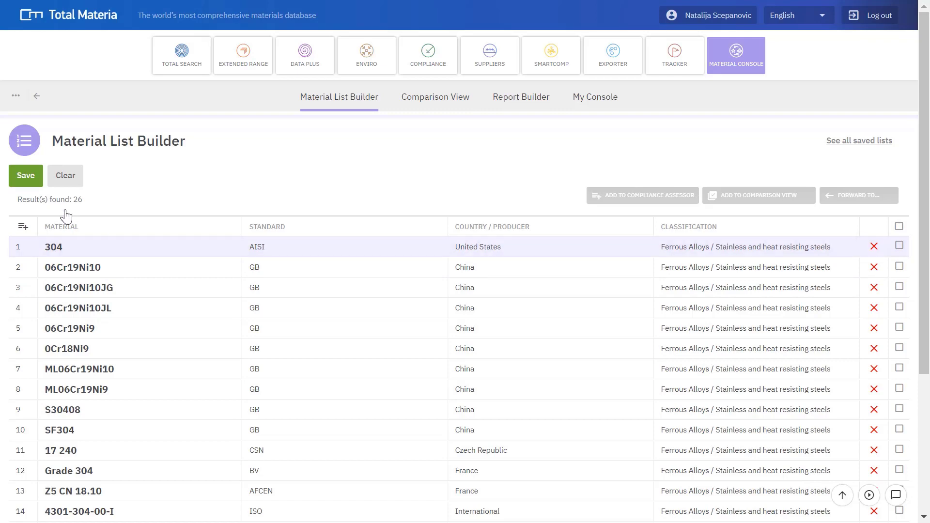
Save the materials as a new material list named "304 equivalents".
{"action": "left_click", "coordinate": [27, 181]}
{"action": "left_click_drag", "start_coordinate": [470, 261], "coordinate": [390, 262]}
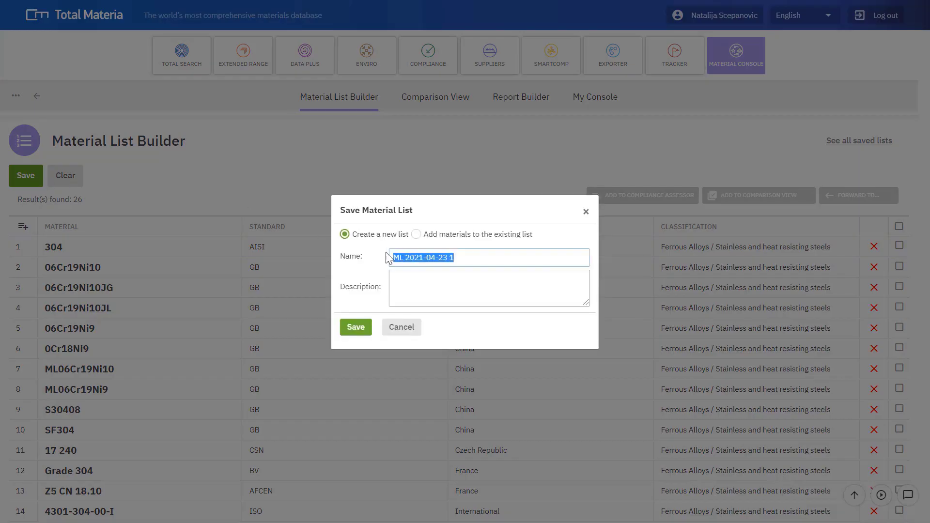
{"action": "key", "text": "BackSpace"}
{"action": "type", "text": "304 equivalents"}
{"action": "left_click", "coordinate": [356, 328]}
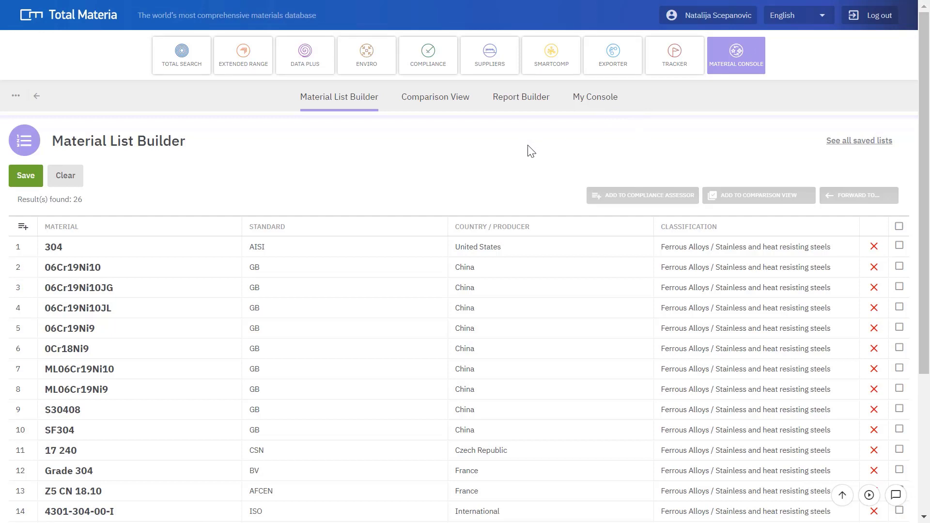
Select all materials in the list and add them to the Materials comparison in Comparison View.
{"action": "left_click", "coordinate": [897, 226]}
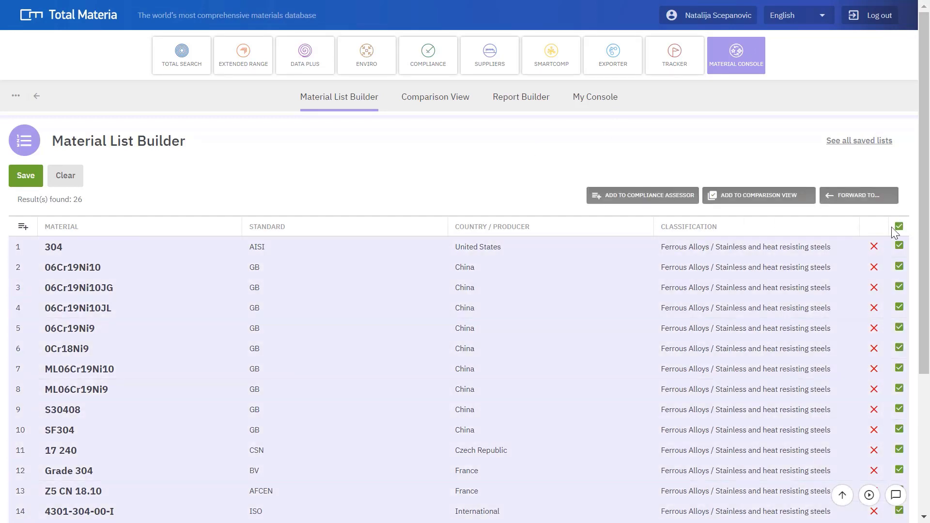
{"action": "left_click", "coordinate": [759, 198]}
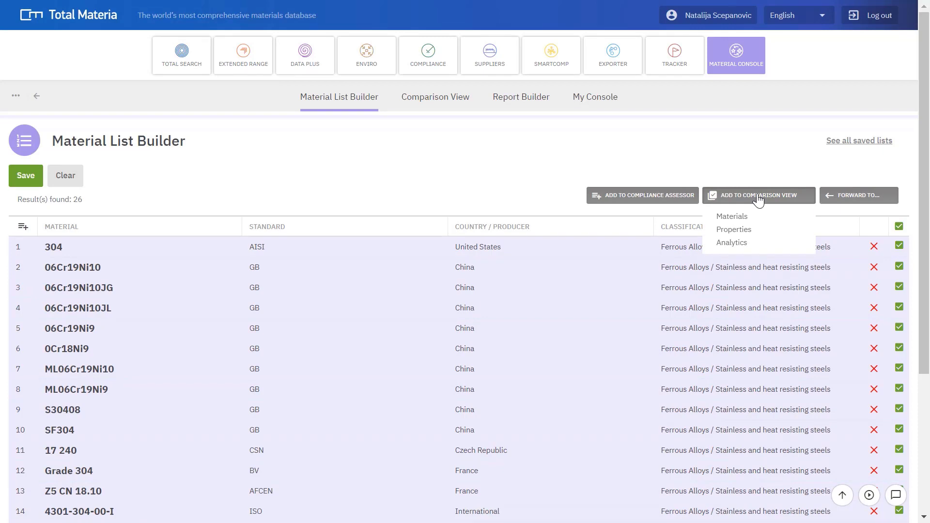
{"action": "left_click", "coordinate": [754, 216]}
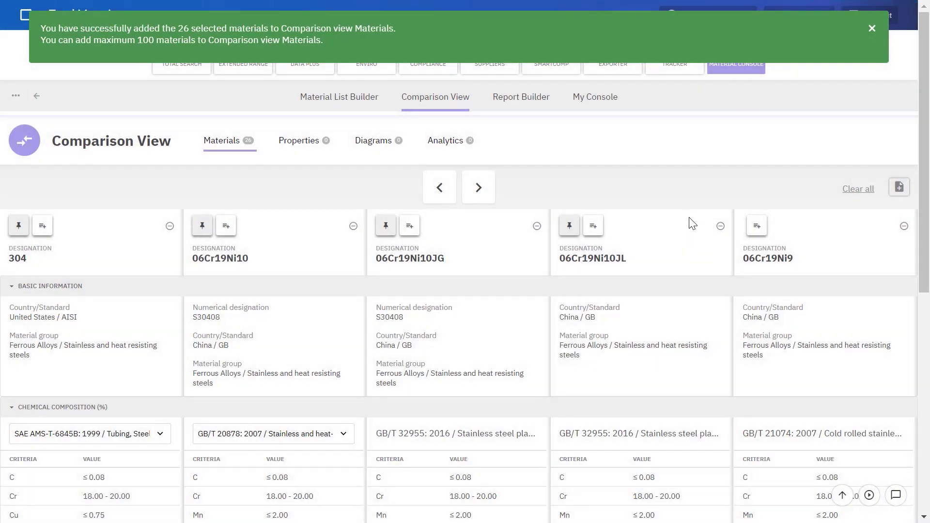
Collapse the Chemical Composition section, expand Mechanical Properties, and compare the mechanical values across the materials.
{"action": "scroll", "coordinate": [693, 224], "scroll_direction": "down", "scroll_amount": 3}
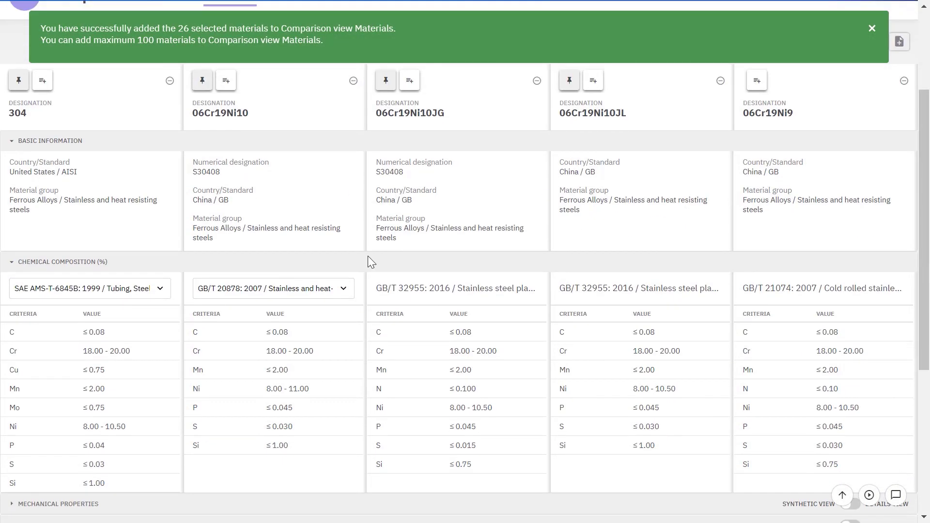
{"action": "left_click", "coordinate": [127, 265]}
{"action": "left_click", "coordinate": [109, 285]}
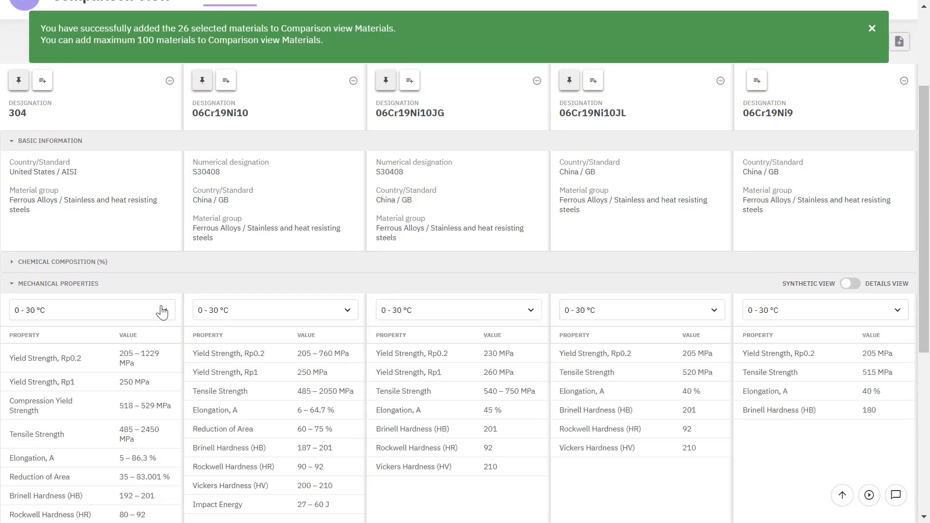
{"action": "scroll", "coordinate": [163, 310], "scroll_direction": "down", "scroll_amount": 5}
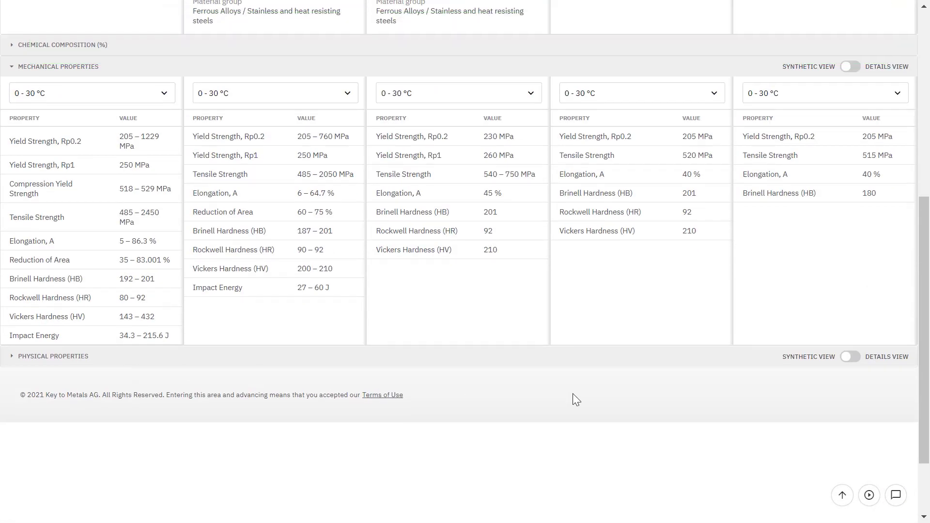
{"action": "scroll", "coordinate": [572, 393], "scroll_direction": "up", "scroll_amount": 5}
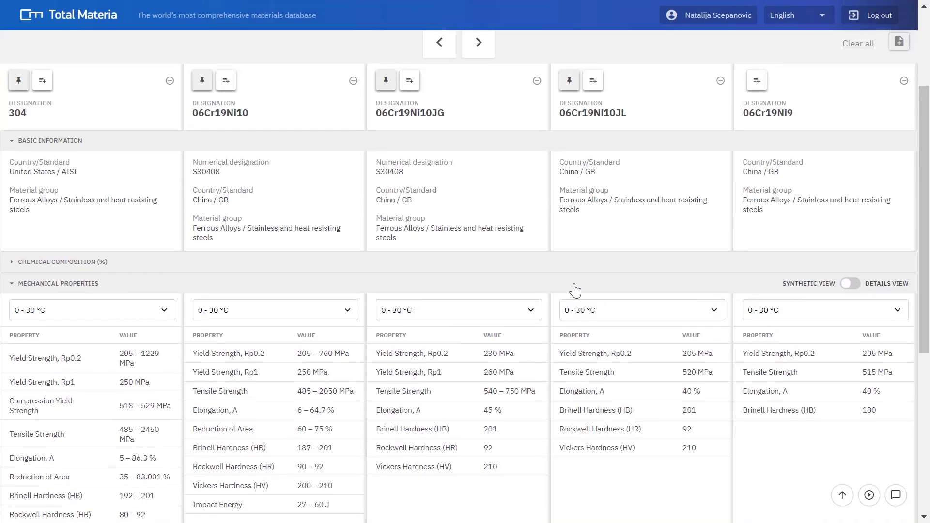
{"action": "scroll", "coordinate": [573, 289], "scroll_direction": "up", "scroll_amount": 3}
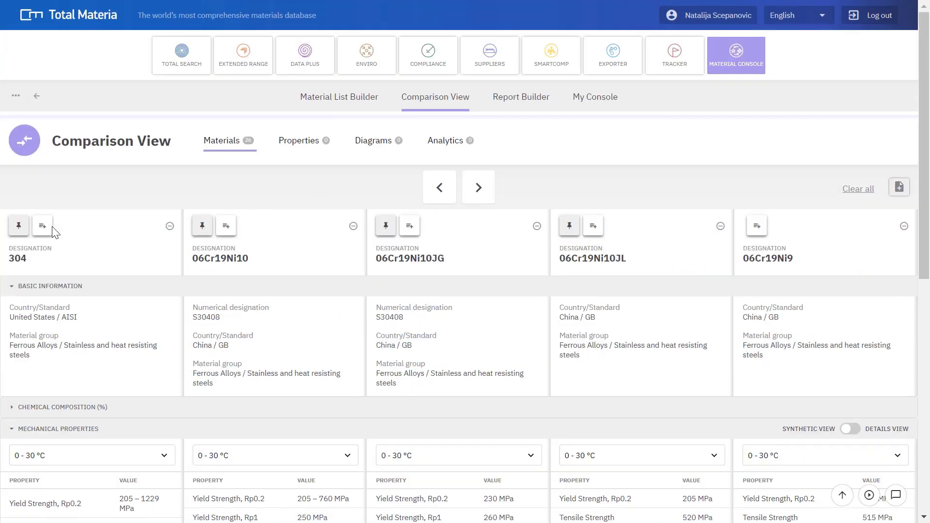
Pin 304, 06Cr19Ni10, 06Cr19Ni10JG and 06Cr19Ni10JL in the comparison, and add 304 and 06Cr19Ni10JG to the property comparison.
{"action": "left_click", "coordinate": [18, 226]}
{"action": "left_click", "coordinate": [202, 226]}
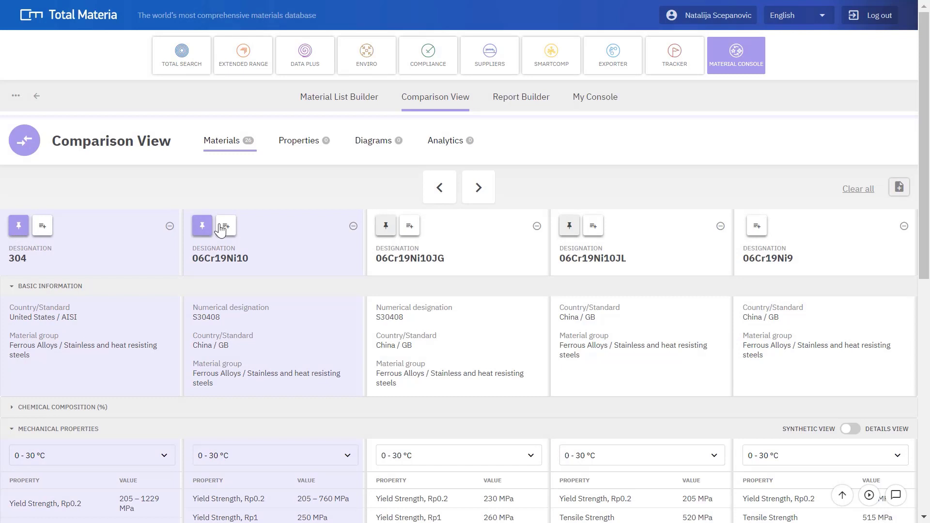
{"action": "left_click", "coordinate": [386, 226]}
{"action": "left_click", "coordinate": [569, 226]}
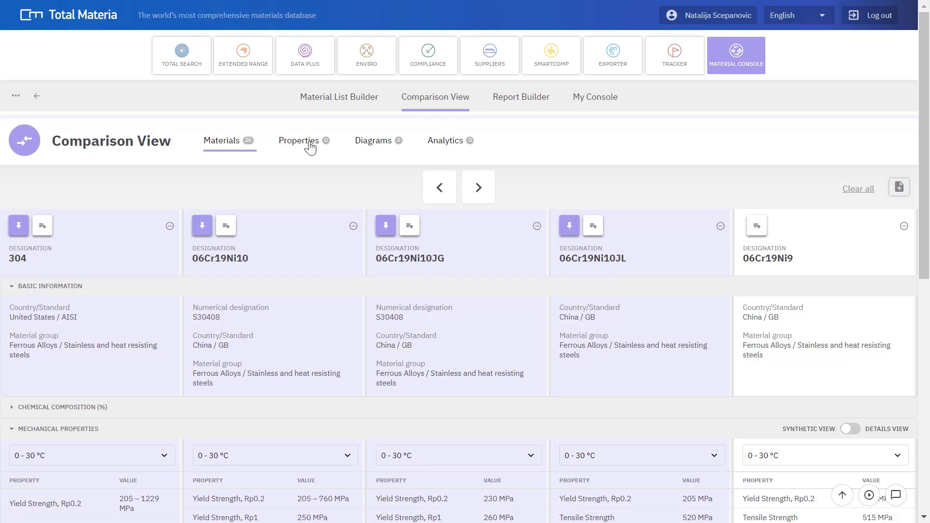
{"action": "left_click", "coordinate": [42, 226]}
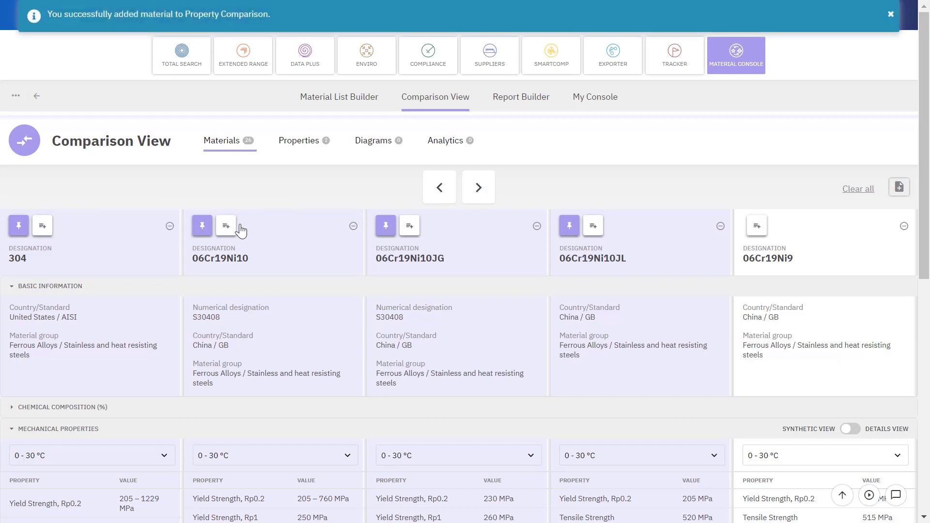
{"action": "left_click", "coordinate": [409, 226]}
Return to the Material List Builder, select all materials and add them to the Properties comparison.
{"action": "left_click", "coordinate": [36, 95]}
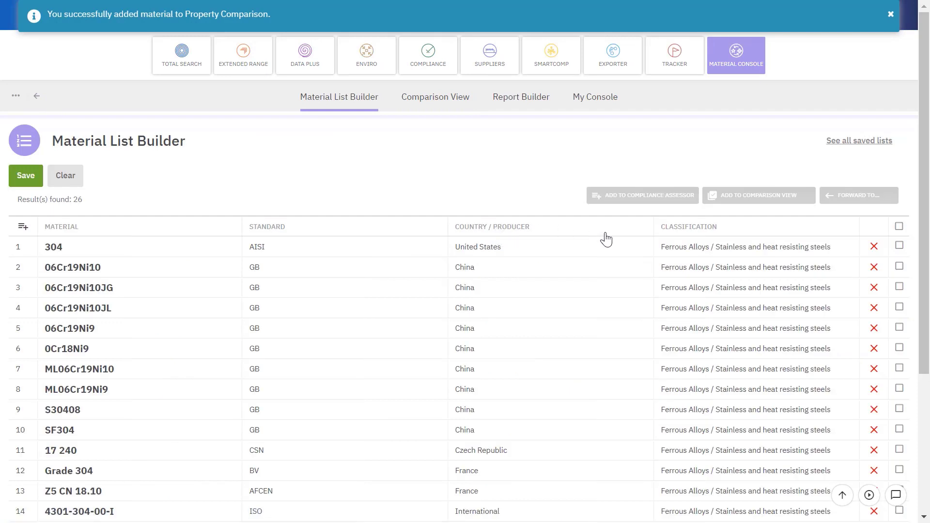
{"action": "left_click", "coordinate": [899, 226]}
{"action": "left_click", "coordinate": [785, 200]}
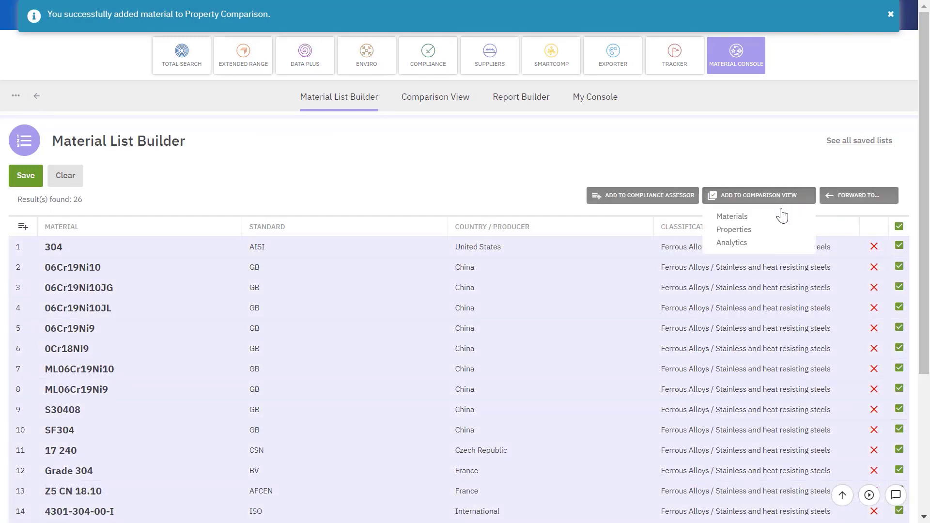
{"action": "left_click", "coordinate": [760, 230]}
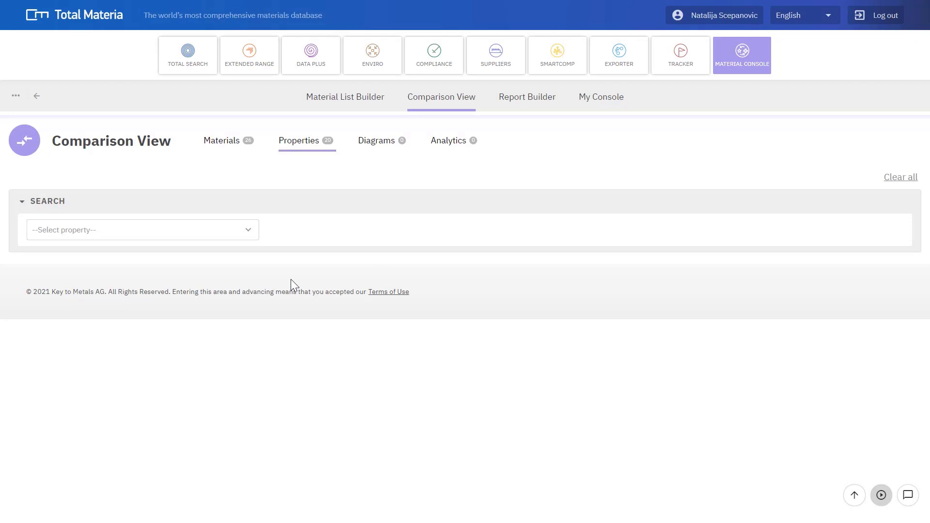
Compare the materials by Yield Strength, Rp0.2 / Rp (MPa) with type Min at 0 - 30 °C and view the scatter chart.
{"action": "left_click", "coordinate": [145, 229]}
{"action": "scroll", "coordinate": [199, 318], "scroll_direction": "down", "scroll_amount": 5}
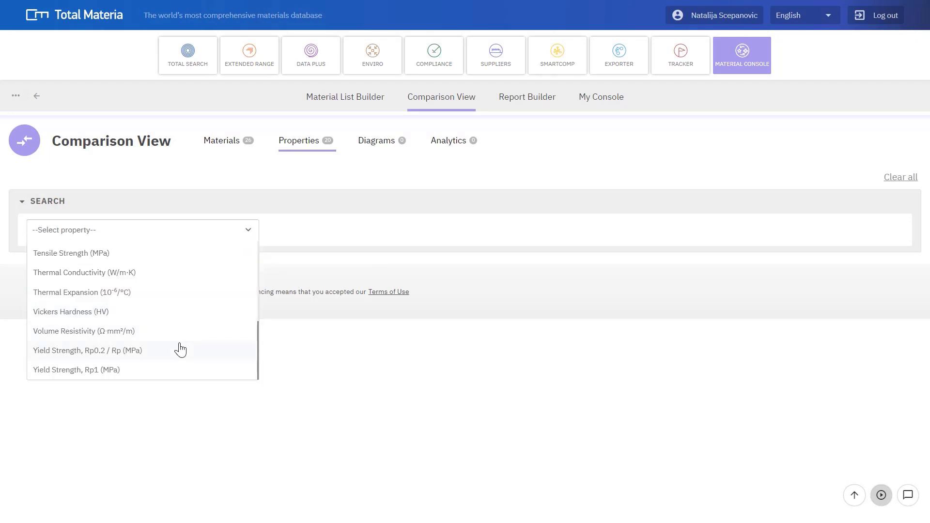
{"action": "left_click", "coordinate": [168, 354]}
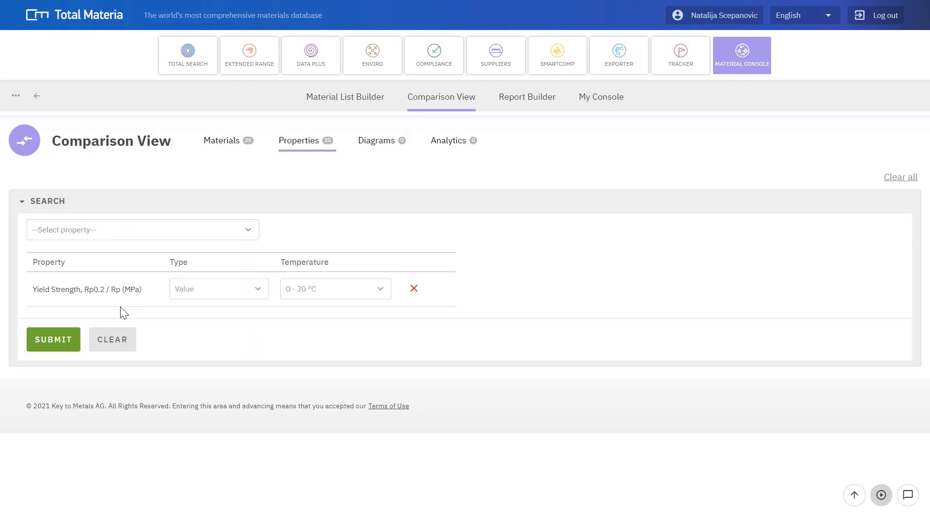
{"action": "left_click", "coordinate": [222, 301]}
{"action": "left_click", "coordinate": [220, 324]}
{"action": "left_click", "coordinate": [54, 341]}
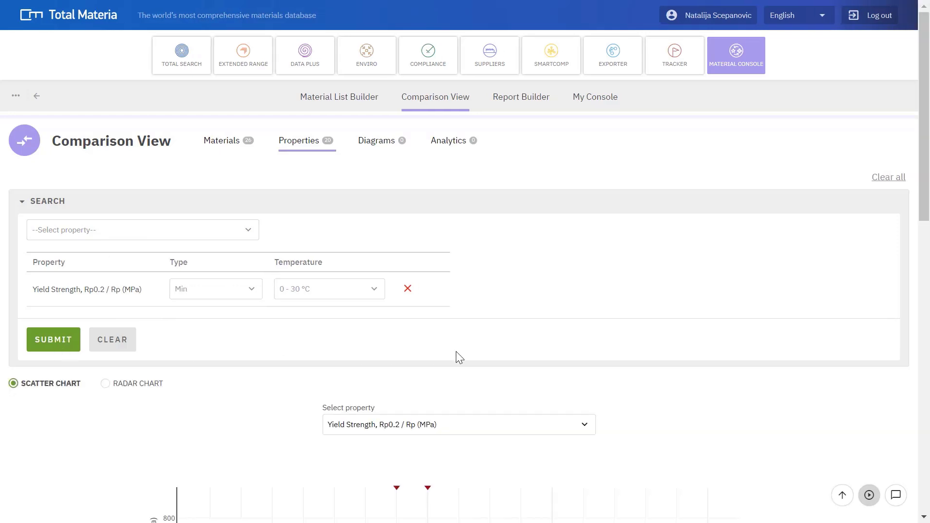
{"action": "scroll", "coordinate": [775, 373], "scroll_direction": "down", "scroll_amount": 6}
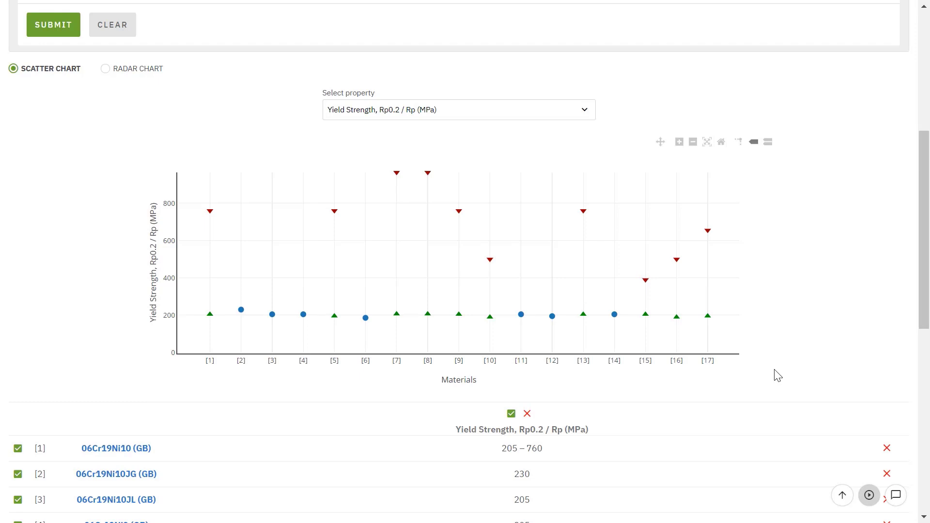
Return to the Material List Builder, select all materials and add them to the Analytics comparison.
{"action": "scroll", "coordinate": [774, 376], "scroll_direction": "up", "scroll_amount": 6}
{"action": "left_click", "coordinate": [37, 96]}
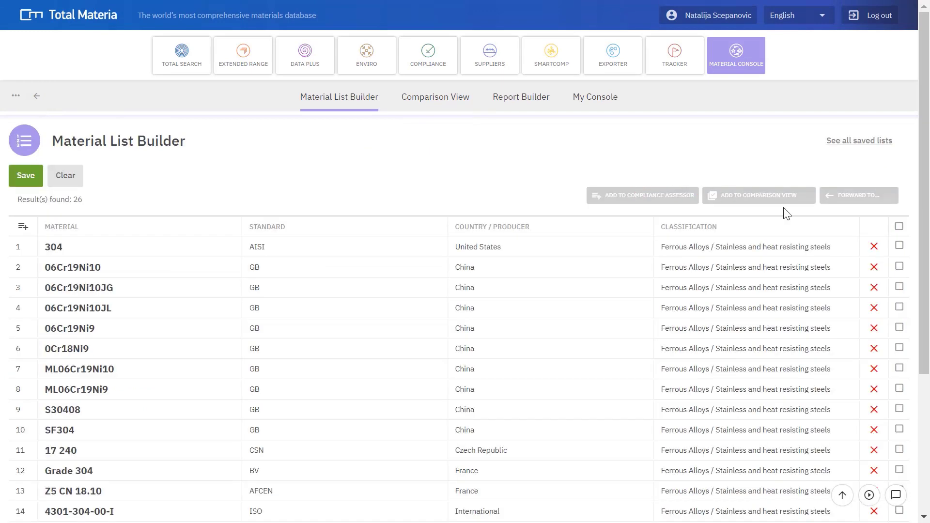
{"action": "left_click", "coordinate": [899, 226]}
{"action": "left_click", "coordinate": [775, 201]}
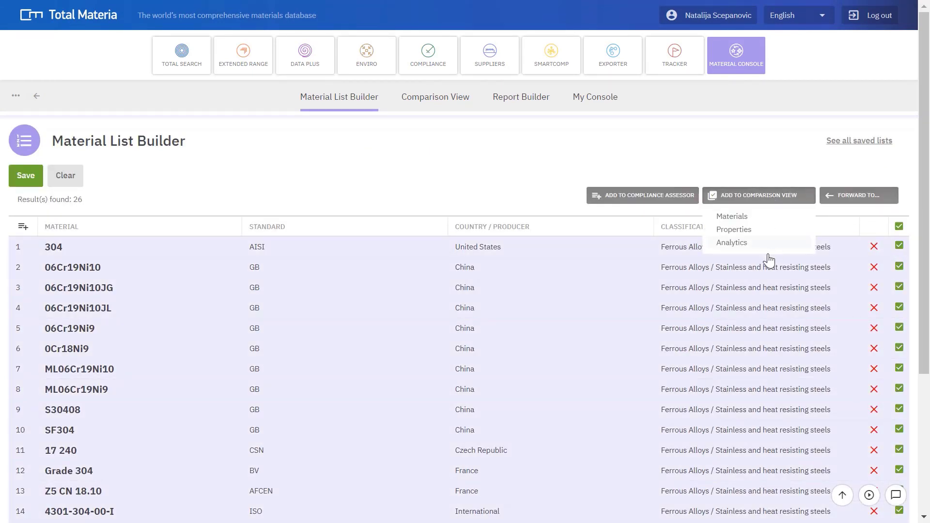
{"action": "left_click", "coordinate": [751, 246]}
Set the X-axis to Yield Strength, Rp0.2 / Rp (MPa), type Min, with a From value of 400.
{"action": "left_click", "coordinate": [146, 266]}
{"action": "scroll", "coordinate": [137, 332], "scroll_direction": "down", "scroll_amount": 5}
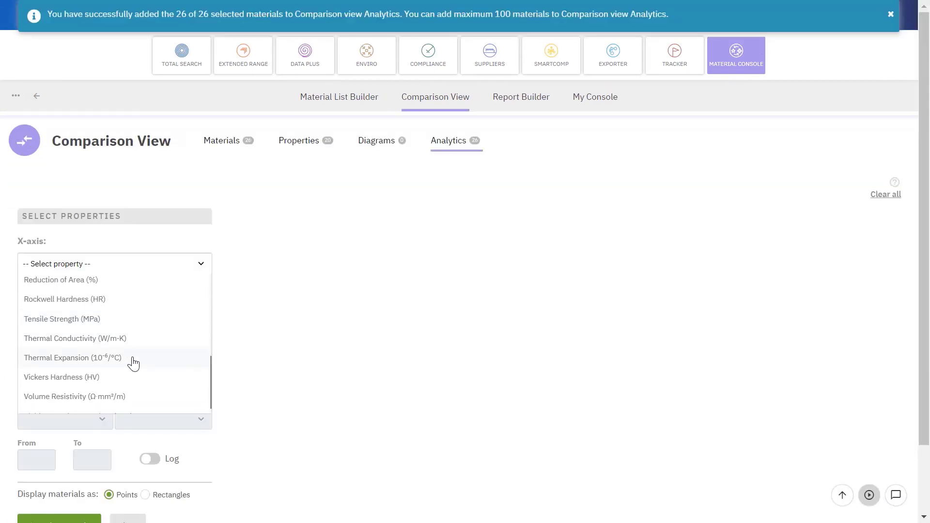
{"action": "scroll", "coordinate": [134, 363], "scroll_direction": "down", "scroll_amount": 1}
{"action": "left_click", "coordinate": [72, 410]}
{"action": "left_click", "coordinate": [68, 293]}
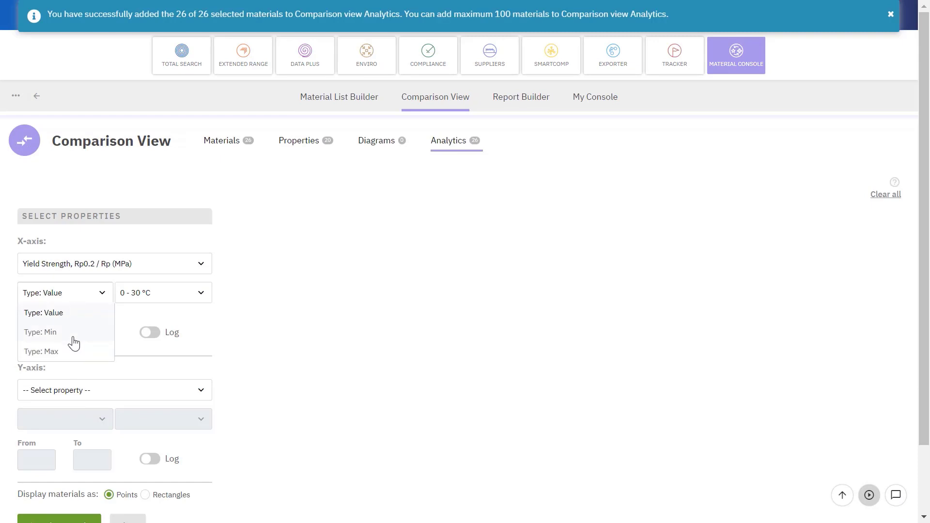
{"action": "left_click", "coordinate": [72, 338]}
{"action": "left_click", "coordinate": [51, 333]}
{"action": "type", "text": "40"}
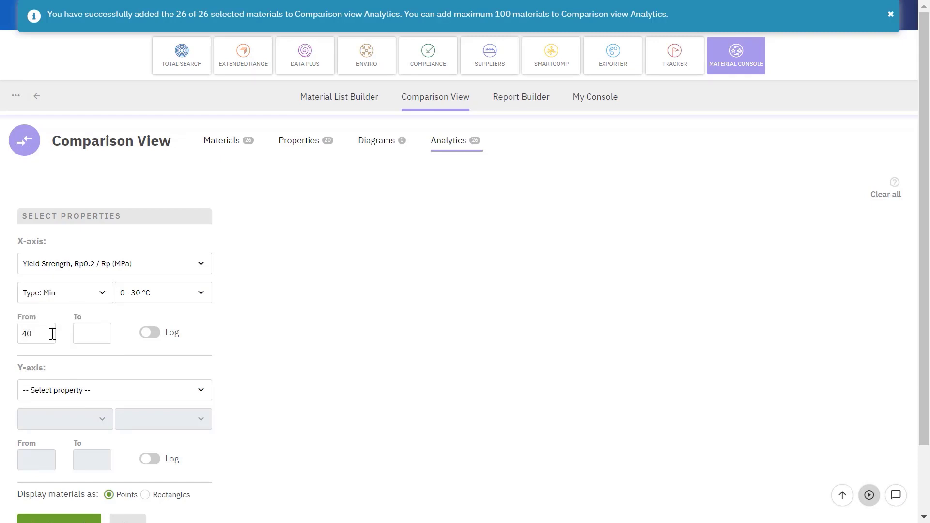
{"action": "type", "text": "0"}
Set the Y-axis to Tensile Strength (MPa), type Min, with a From value of 900, and show the results.
{"action": "scroll", "coordinate": [54, 339], "scroll_direction": "down", "scroll_amount": 2}
{"action": "left_click", "coordinate": [60, 337]}
{"action": "scroll", "coordinate": [77, 359], "scroll_direction": "down", "scroll_amount": 5}
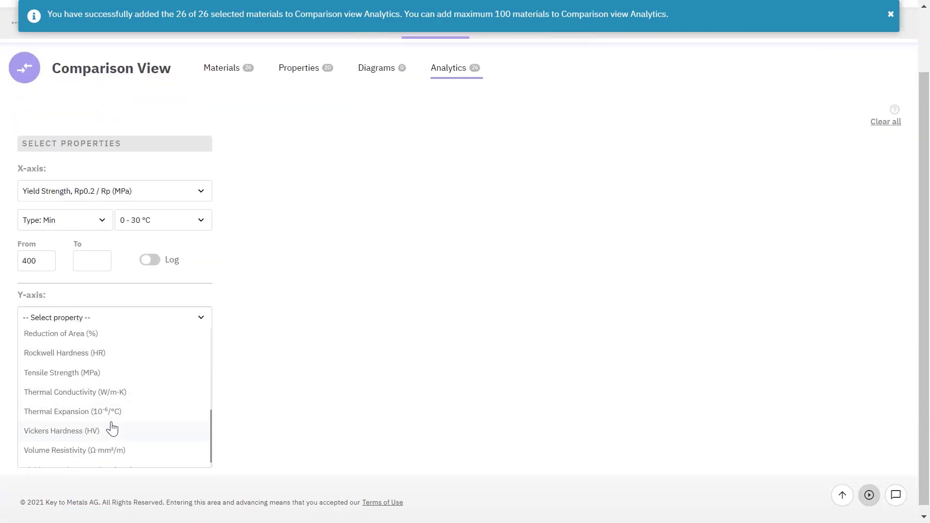
{"action": "left_click", "coordinate": [104, 377]}
{"action": "left_click", "coordinate": [35, 393]}
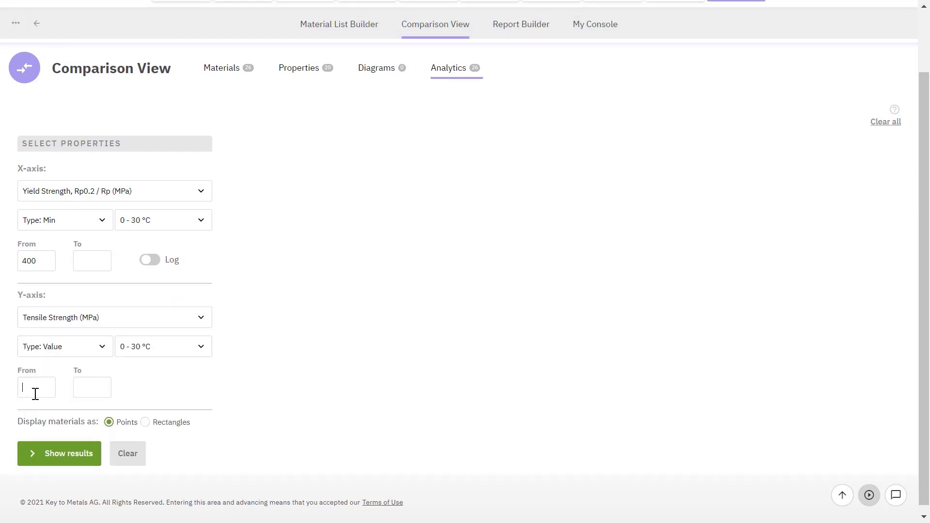
{"action": "type", "text": "900"}
{"action": "left_click", "coordinate": [46, 350]}
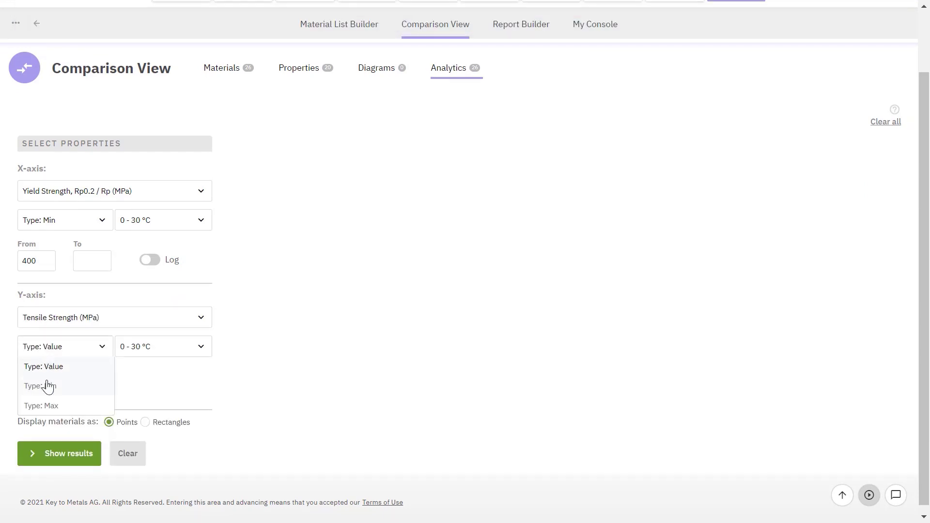
{"action": "left_click", "coordinate": [45, 384]}
{"action": "left_click", "coordinate": [90, 457]}
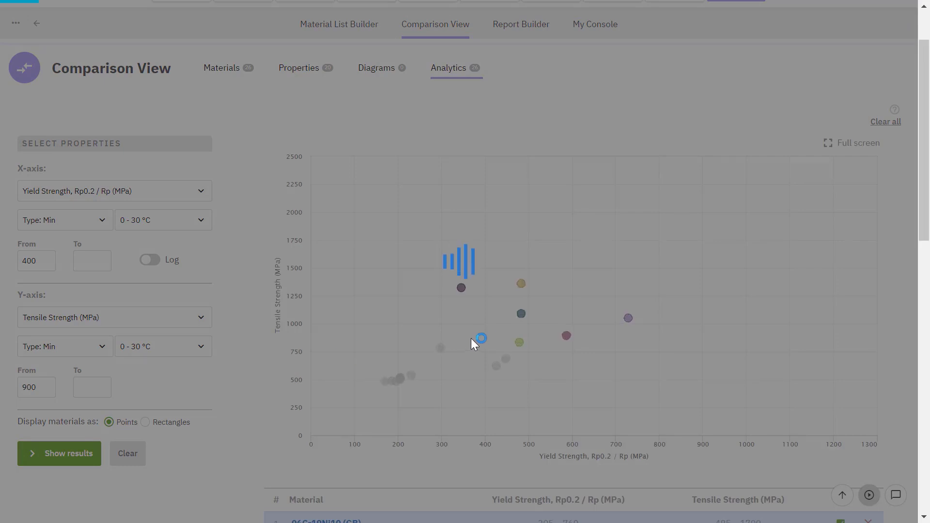
Examine the yield versus tensile strength chart and the full materials table for equivalents that meet the set limits.
{"action": "scroll", "coordinate": [281, 383], "scroll_direction": "down", "scroll_amount": 2}
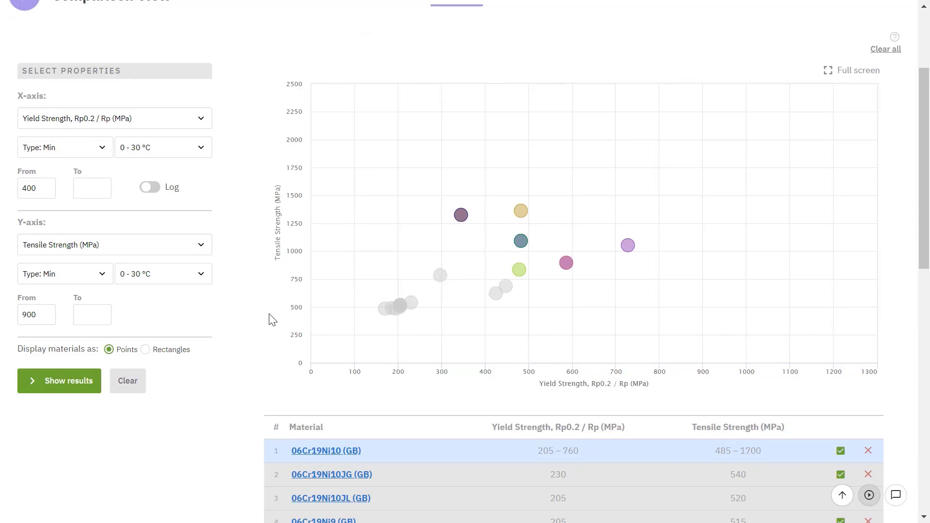
{"action": "scroll", "coordinate": [460, 321], "scroll_direction": "down", "scroll_amount": 2}
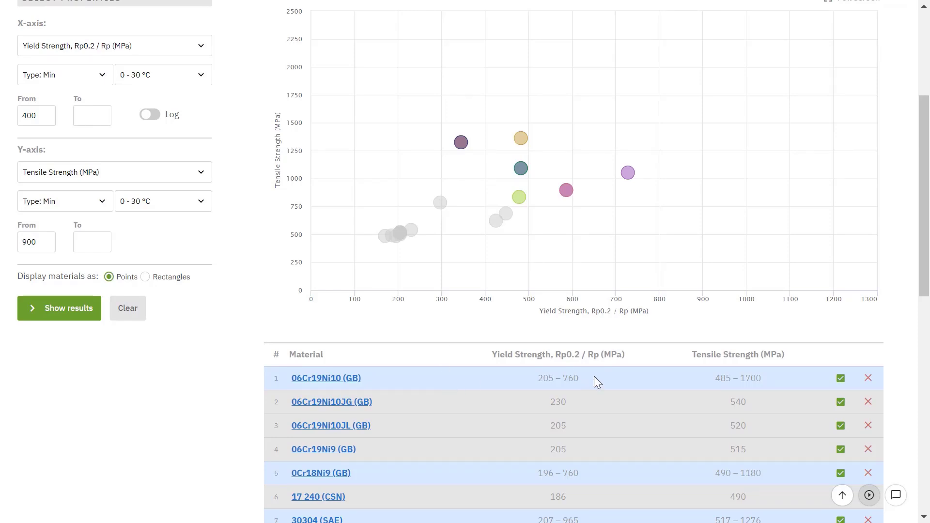
{"action": "scroll", "coordinate": [595, 376], "scroll_direction": "down", "scroll_amount": 8}
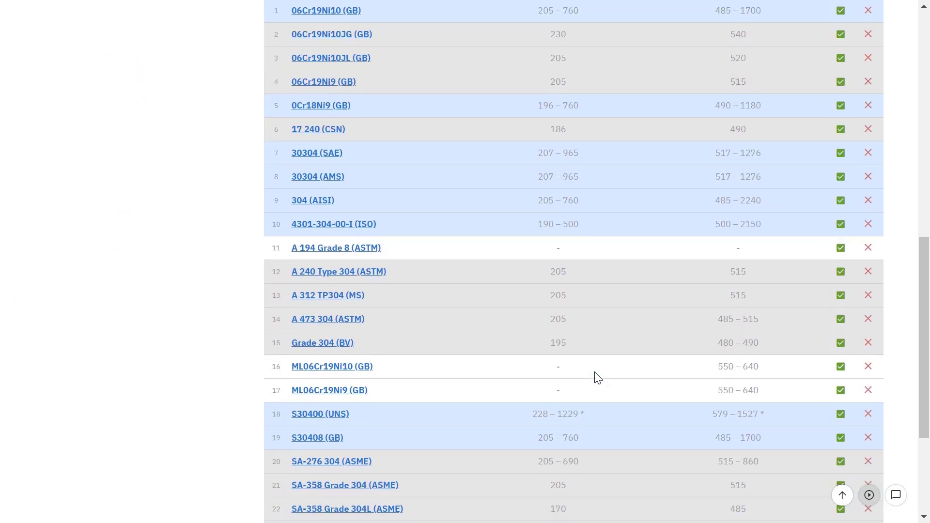
{"action": "scroll", "coordinate": [596, 376], "scroll_direction": "down", "scroll_amount": 2}
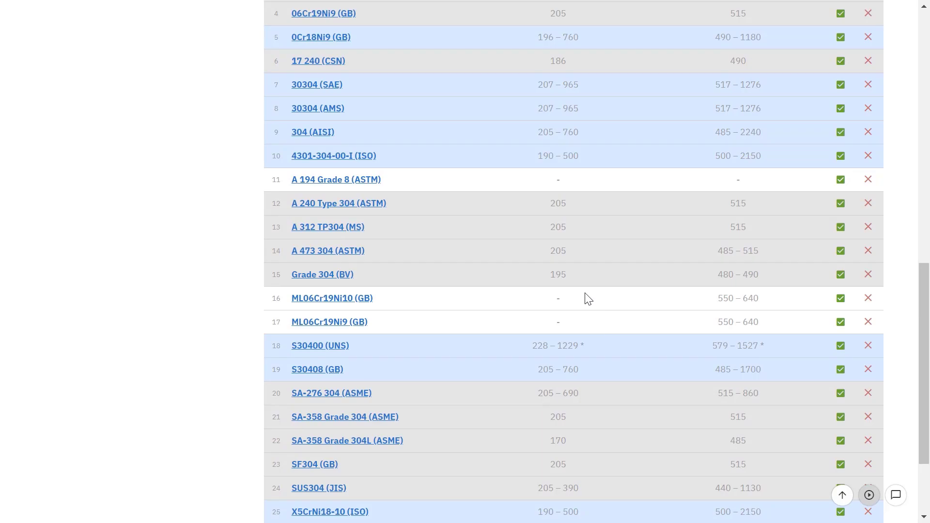
{"action": "scroll", "coordinate": [586, 297], "scroll_direction": "down", "scroll_amount": 3}
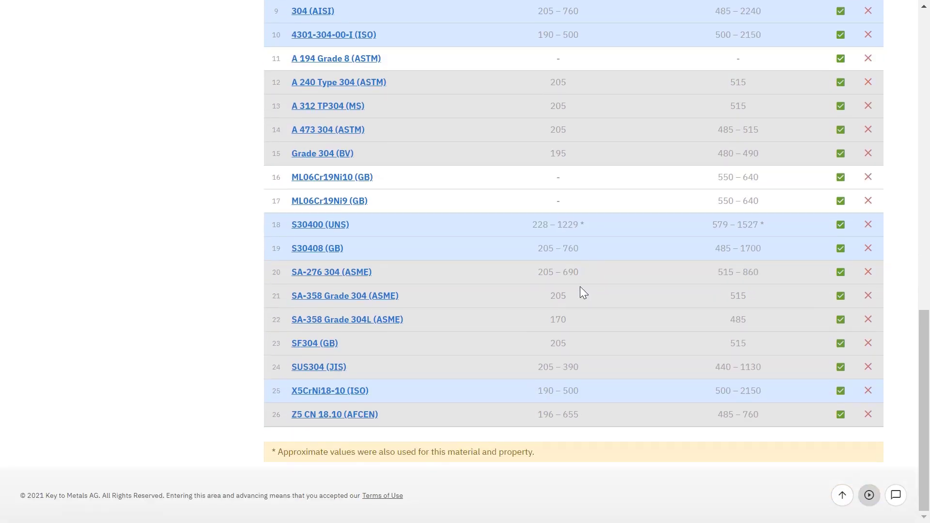
{"action": "scroll", "coordinate": [580, 289], "scroll_direction": "up", "scroll_amount": 15}
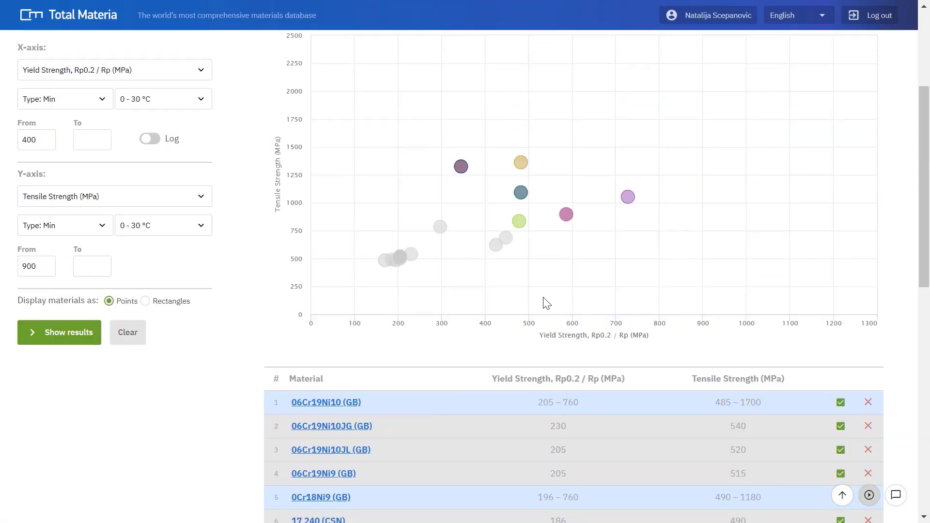
Display the materials as rectangles in the yield versus tensile strength chart and show the results.
{"action": "scroll", "coordinate": [546, 297], "scroll_direction": "up", "scroll_amount": 3}
{"action": "mouse_move", "coordinate": [460, 313]}
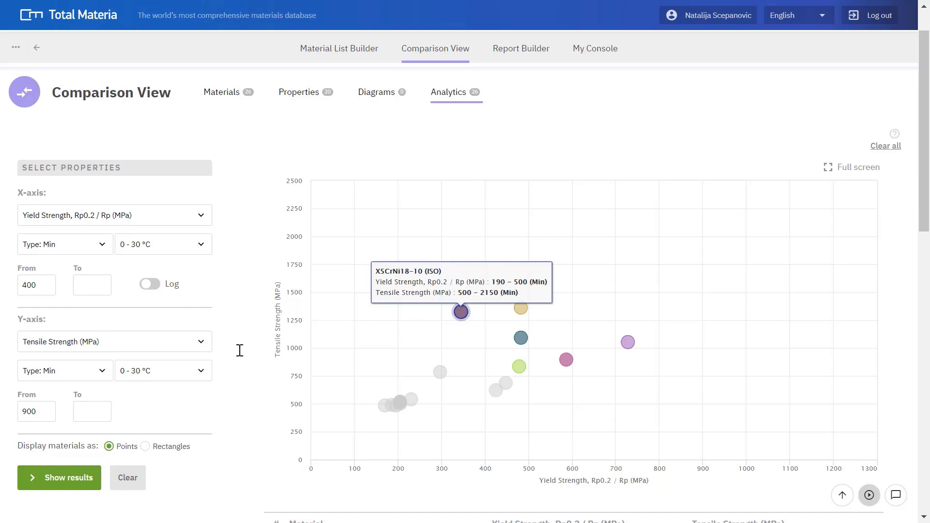
{"action": "left_click", "coordinate": [147, 447]}
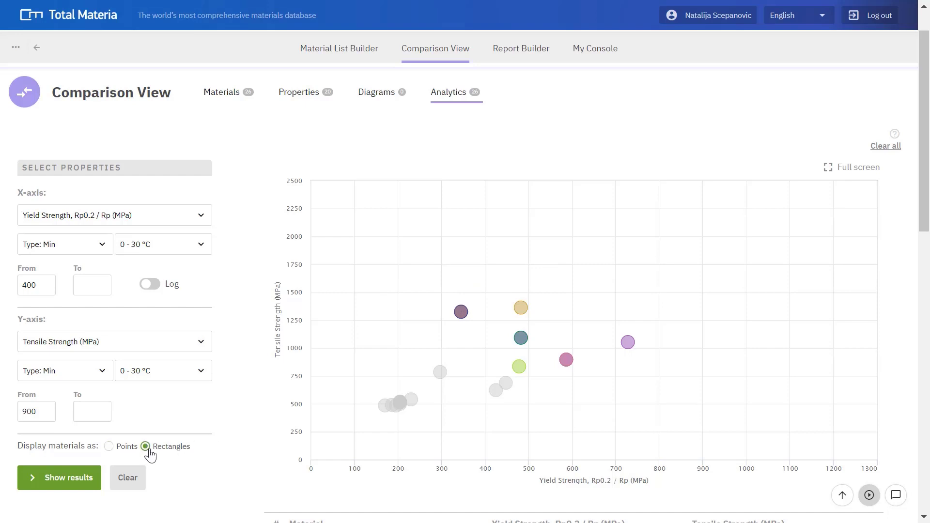
{"action": "left_click", "coordinate": [56, 493]}
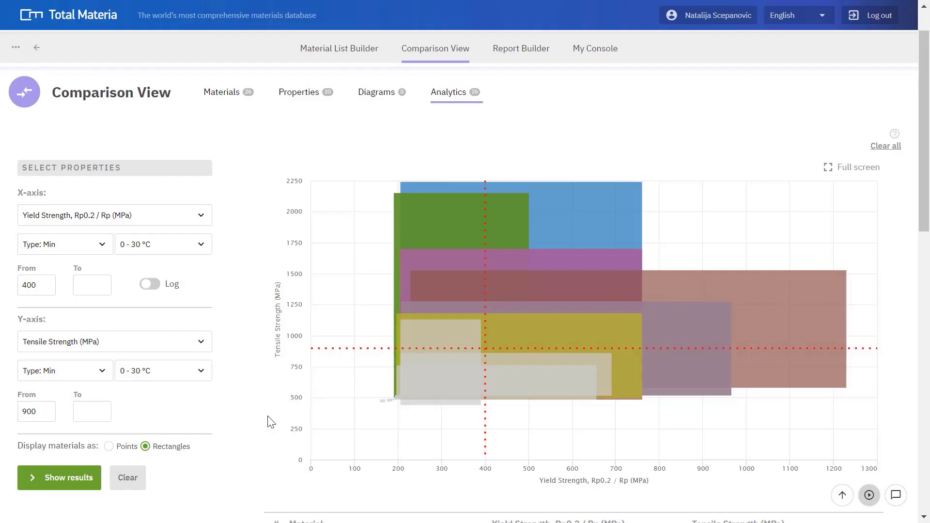
Open the S30400 (UNS) details from its chart rectangle and examine the yield strength data points and their conditions.
{"action": "mouse_move", "coordinate": [444, 225]}
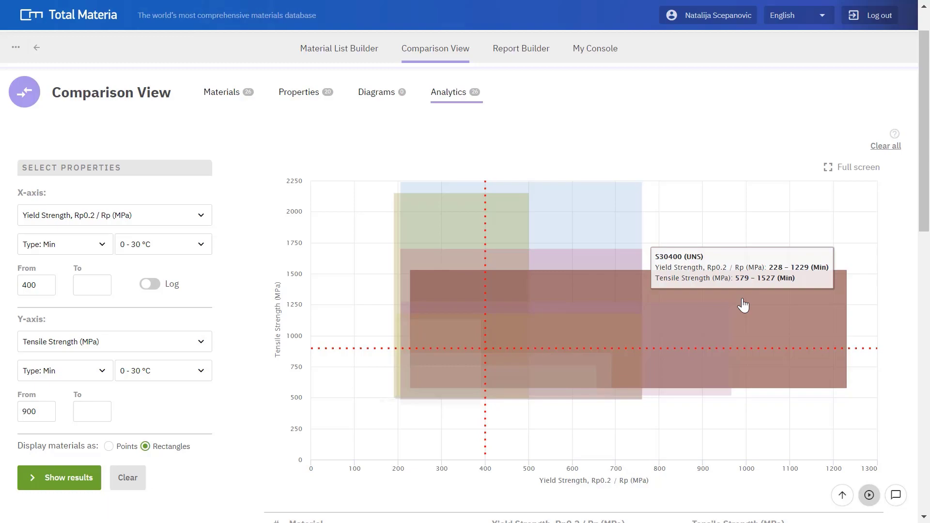
{"action": "left_click", "coordinate": [743, 304]}
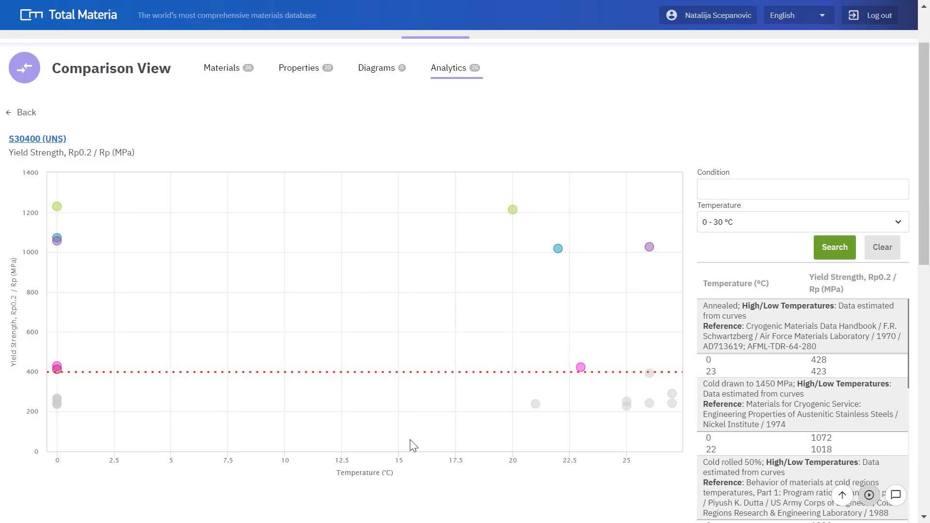
{"action": "scroll", "coordinate": [711, 388], "scroll_direction": "down", "scroll_amount": 8}
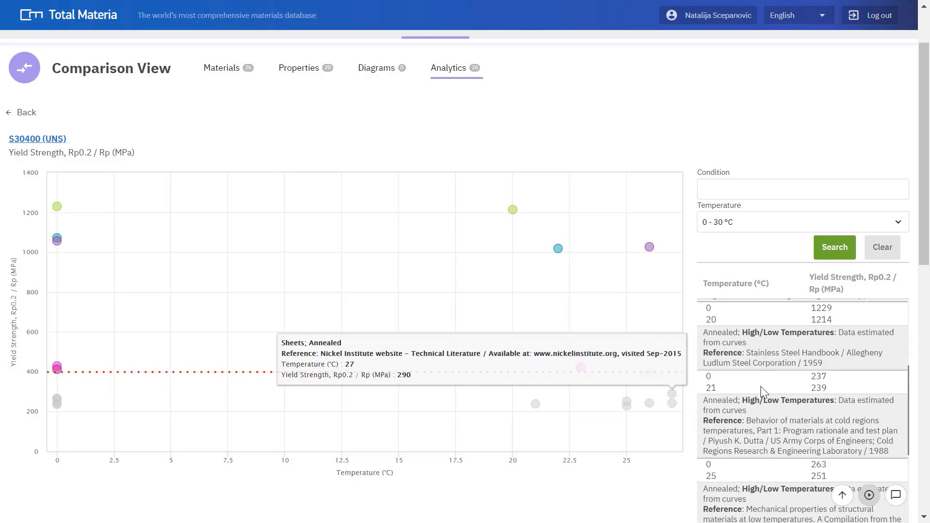
{"action": "mouse_move", "coordinate": [647, 252]}
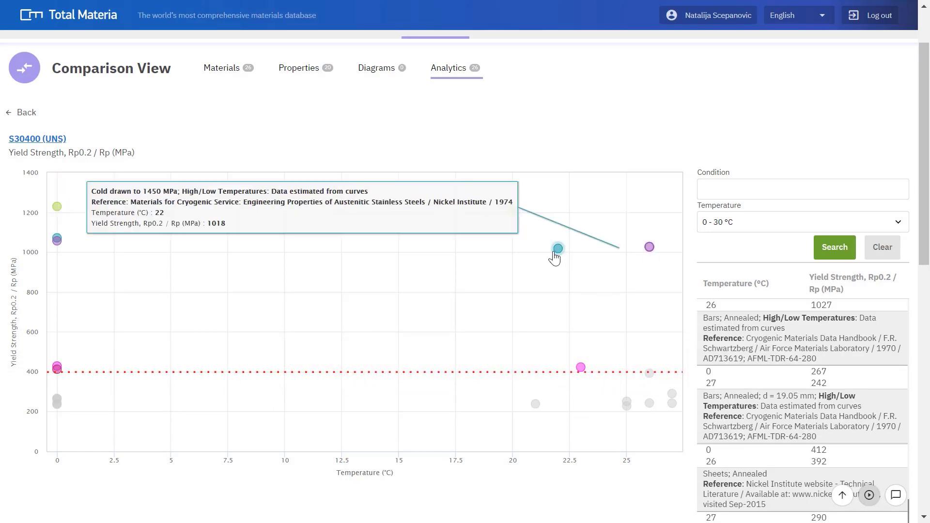
Filter the S30400 yield strength data to temperatures > 300 °C and view the tensile strength chart below.
{"action": "left_click", "coordinate": [737, 225]}
{"action": "left_click", "coordinate": [748, 340]}
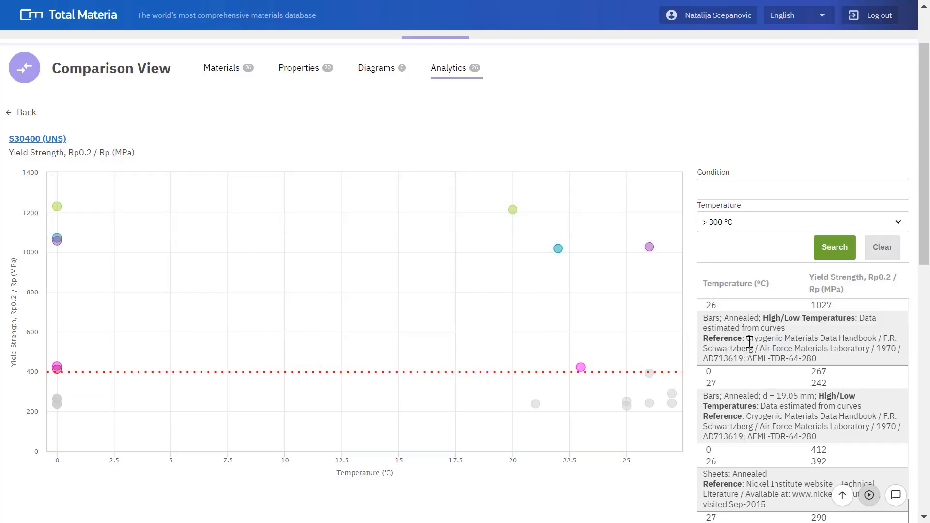
{"action": "scroll", "coordinate": [615, 407], "scroll_direction": "down", "scroll_amount": 3}
{"action": "scroll", "coordinate": [606, 404], "scroll_direction": "down", "scroll_amount": 4}
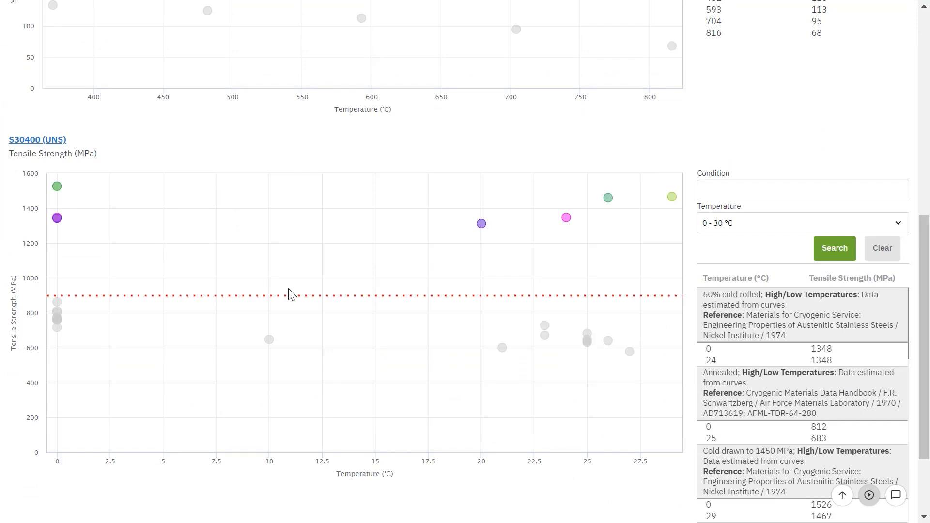
Open the Report Builder and review the new 304 report's pages up to the metallography and comparison sections.
{"action": "scroll", "coordinate": [553, 173], "scroll_direction": "up", "scroll_amount": 8}
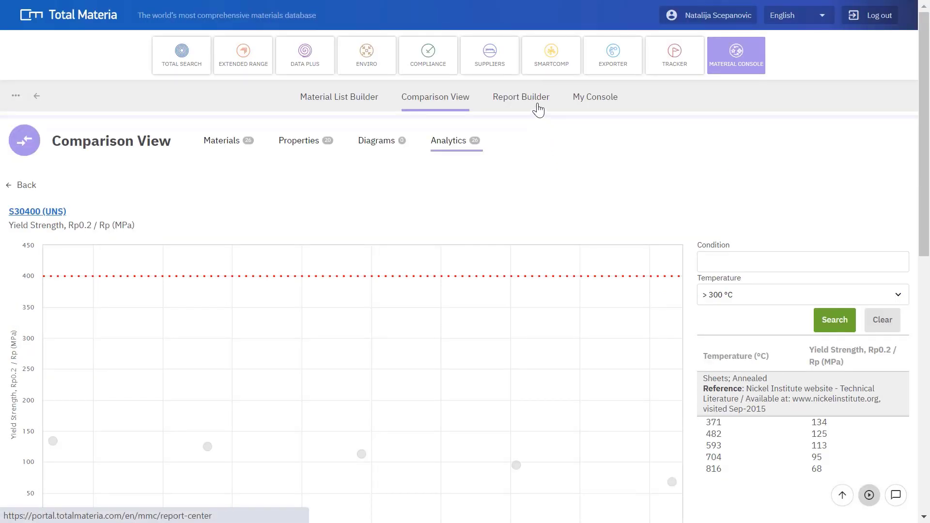
{"action": "left_click", "coordinate": [537, 105]}
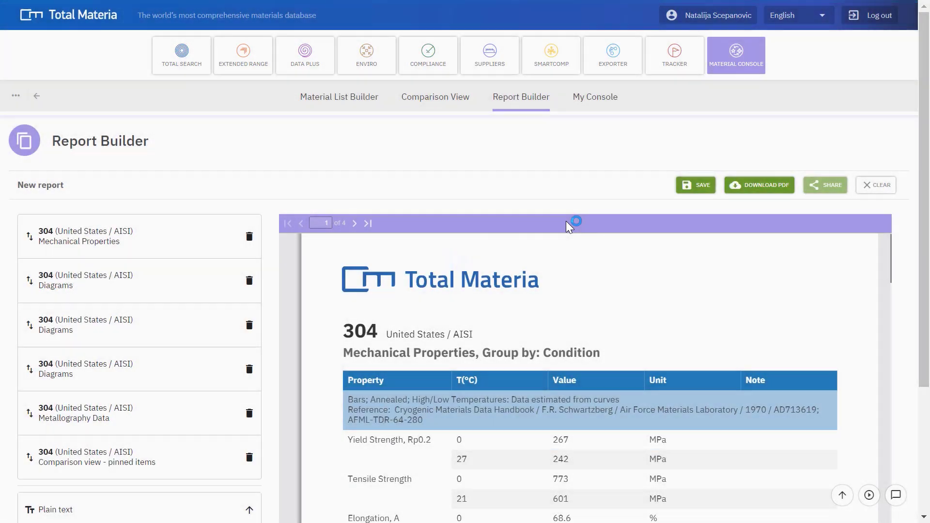
{"action": "scroll", "coordinate": [770, 324], "scroll_direction": "down", "scroll_amount": 15}
{"action": "scroll", "coordinate": [751, 332], "scroll_direction": "down", "scroll_amount": 9}
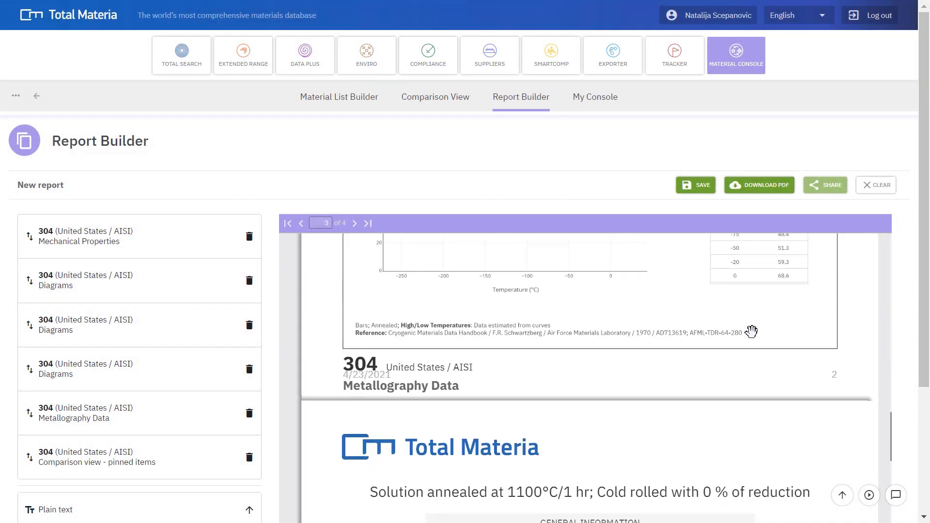
{"action": "scroll", "coordinate": [741, 326], "scroll_direction": "up", "scroll_amount": 4}
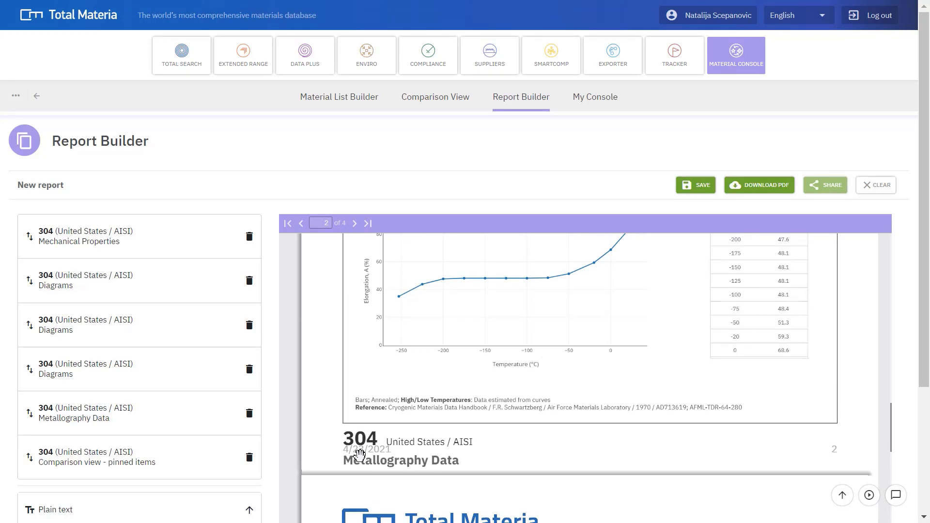
{"action": "scroll", "coordinate": [300, 460], "scroll_direction": "down", "scroll_amount": 2}
{"action": "scroll", "coordinate": [309, 464], "scroll_direction": "down", "scroll_amount": 10}
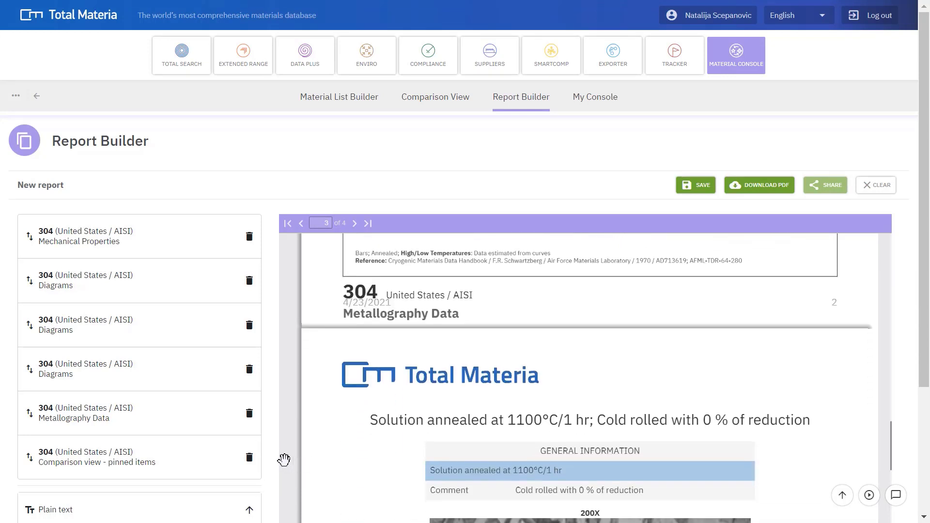
{"action": "scroll", "coordinate": [356, 423], "scroll_direction": "down", "scroll_amount": 1}
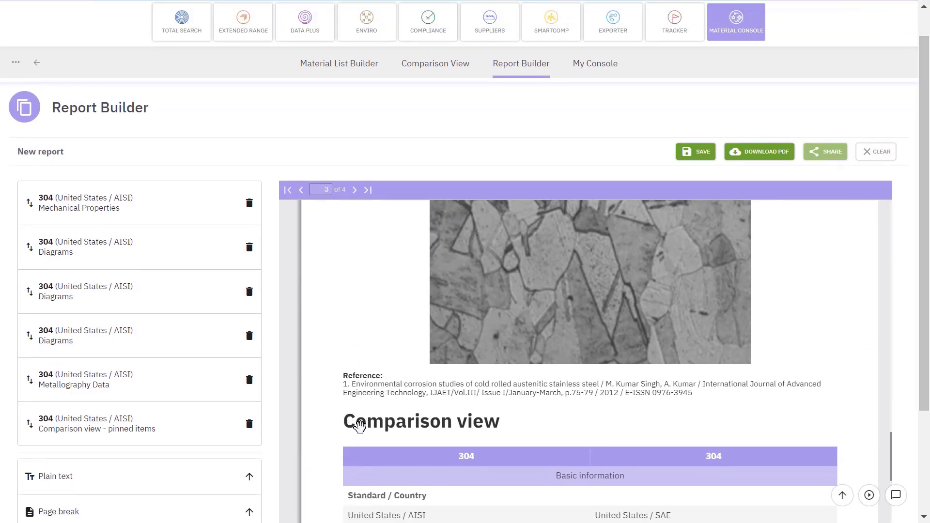
Insert a page break before the 304 Metallography Data item in the report.
{"action": "left_click_drag", "start_coordinate": [123, 500], "coordinate": [136, 361]}
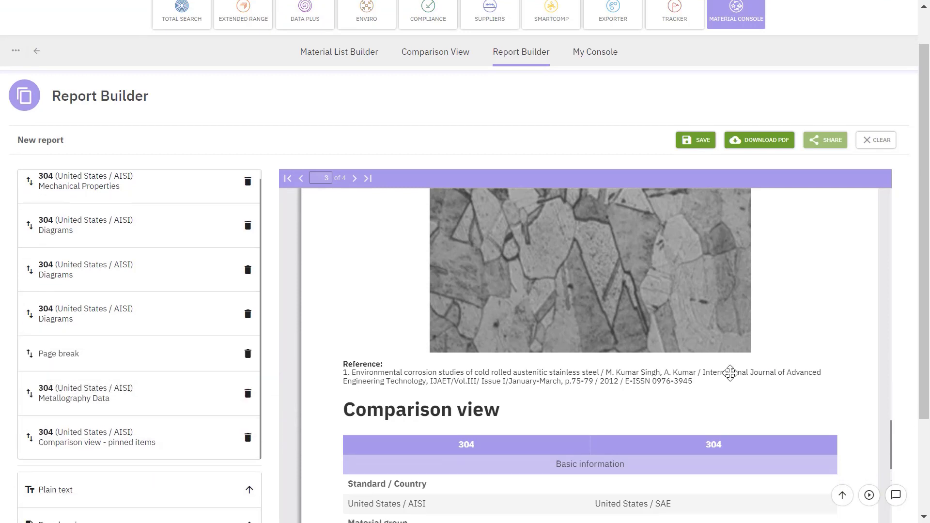
{"action": "scroll", "coordinate": [660, 353], "scroll_direction": "down", "scroll_amount": 10}
{"action": "scroll", "coordinate": [660, 353], "scroll_direction": "down", "scroll_amount": 15}
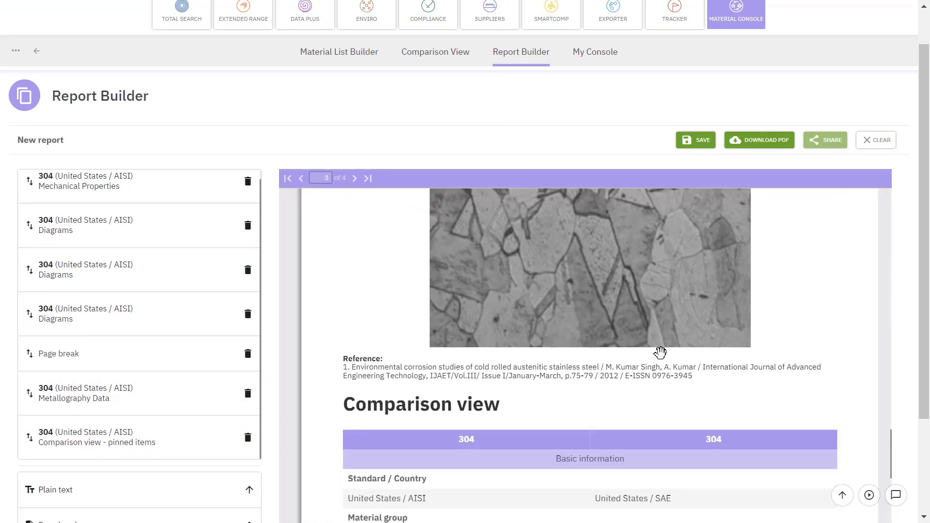
{"action": "scroll", "coordinate": [529, 308], "scroll_direction": "up", "scroll_amount": 4}
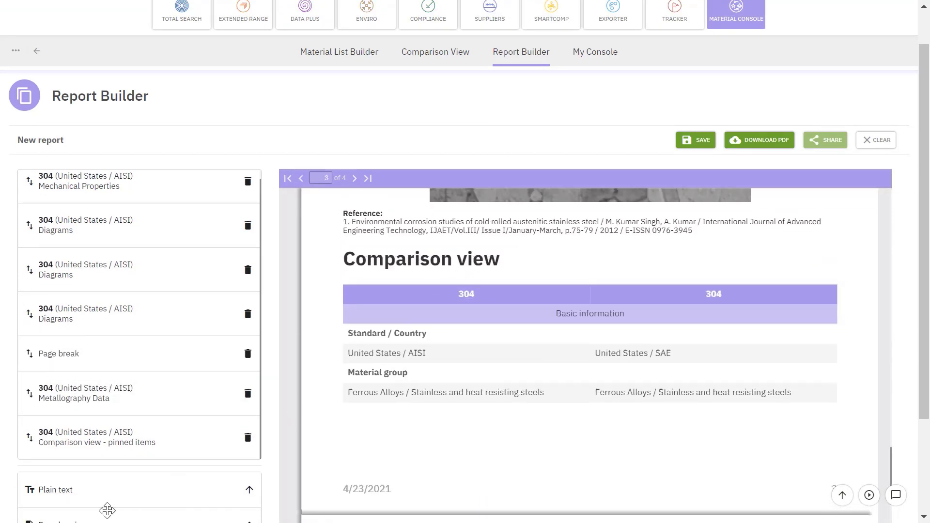
Insert a page break before the Comparison view - pinned items entry and check the report's last pages.
{"action": "left_click_drag", "start_coordinate": [104, 510], "coordinate": [166, 414]}
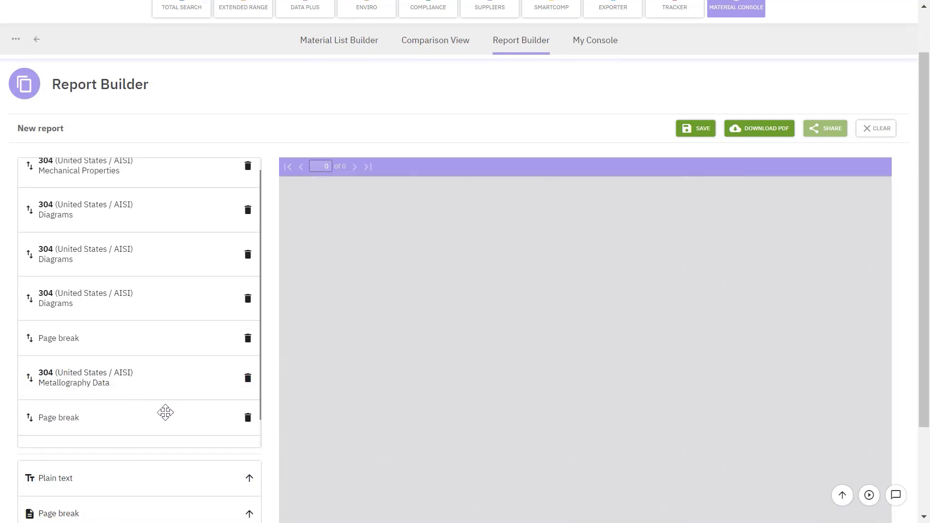
{"action": "scroll", "coordinate": [629, 380], "scroll_direction": "up", "scroll_amount": 4}
{"action": "scroll", "coordinate": [629, 380], "scroll_direction": "down", "scroll_amount": 4}
{"action": "scroll", "coordinate": [629, 380], "scroll_direction": "down", "scroll_amount": 10}
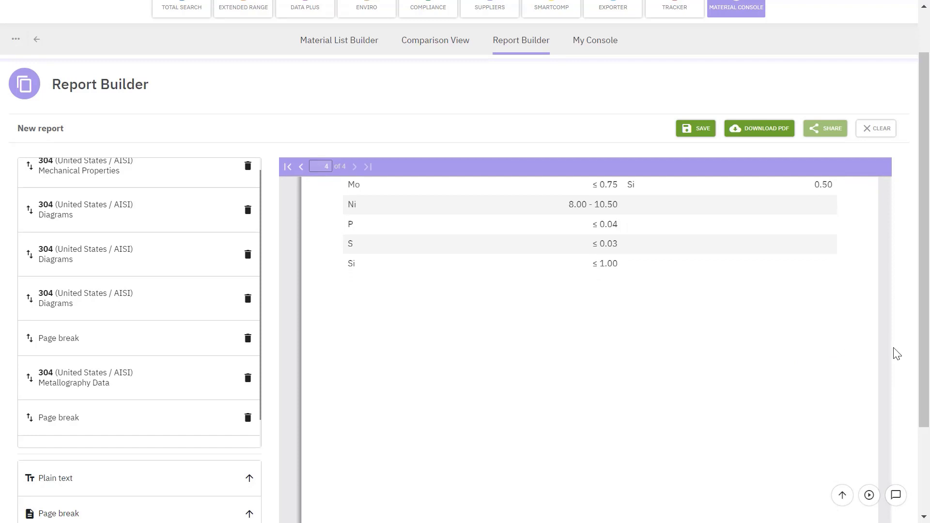
Save the report with the title "304 webinar report".
{"action": "scroll", "coordinate": [882, 339], "scroll_direction": "up", "scroll_amount": 5}
{"action": "left_click", "coordinate": [697, 185]}
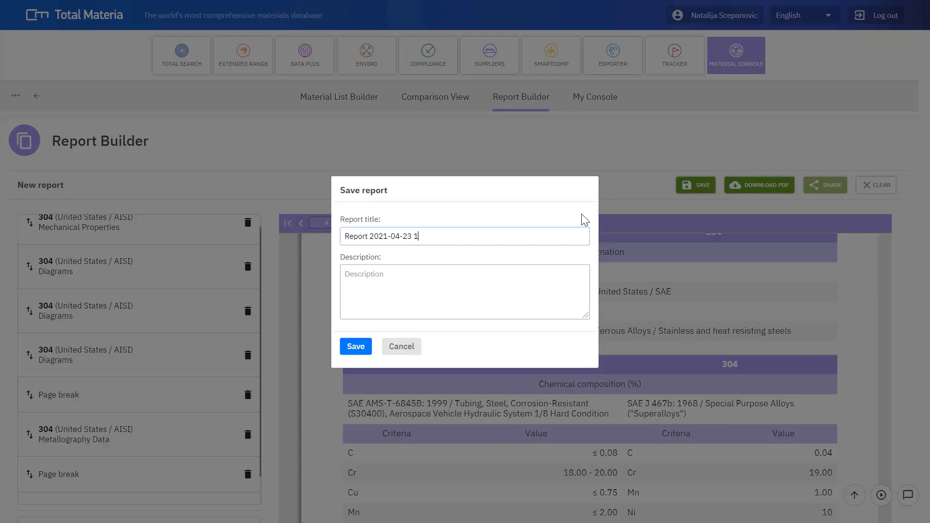
{"action": "key", "text": "ctrl+a"}
{"action": "type", "text": "304 webinar report"}
{"action": "left_click", "coordinate": [356, 348]}
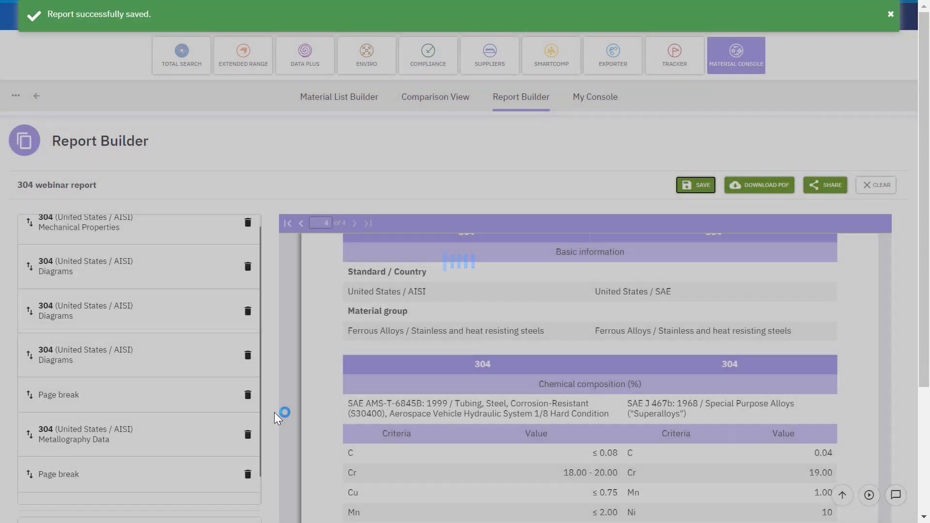
Add a plain text block at the start of the report, above the 304 Mechanical Properties item.
{"action": "scroll", "coordinate": [274, 411], "scroll_direction": "down", "scroll_amount": 2}
{"action": "scroll", "coordinate": [460, 353], "scroll_direction": "up", "scroll_amount": 5}
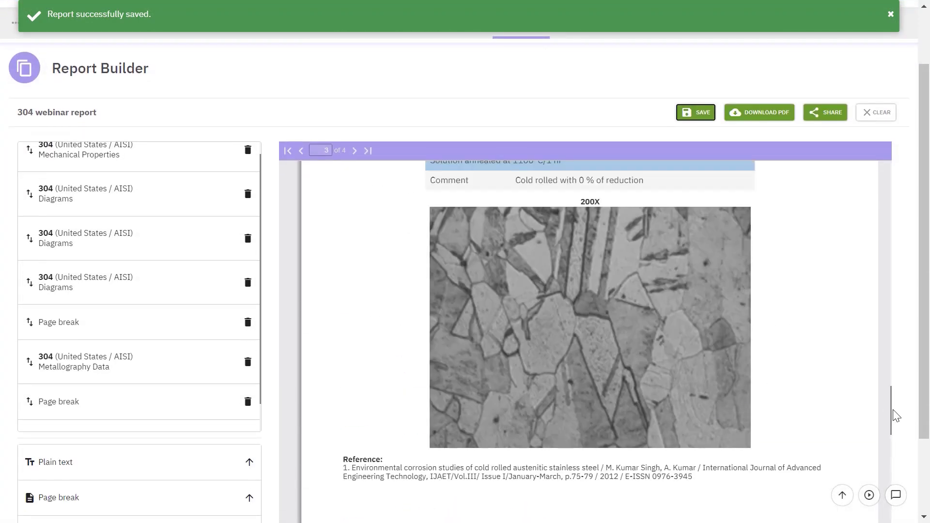
{"action": "left_click_drag", "start_coordinate": [889, 407], "coordinate": [849, 180]}
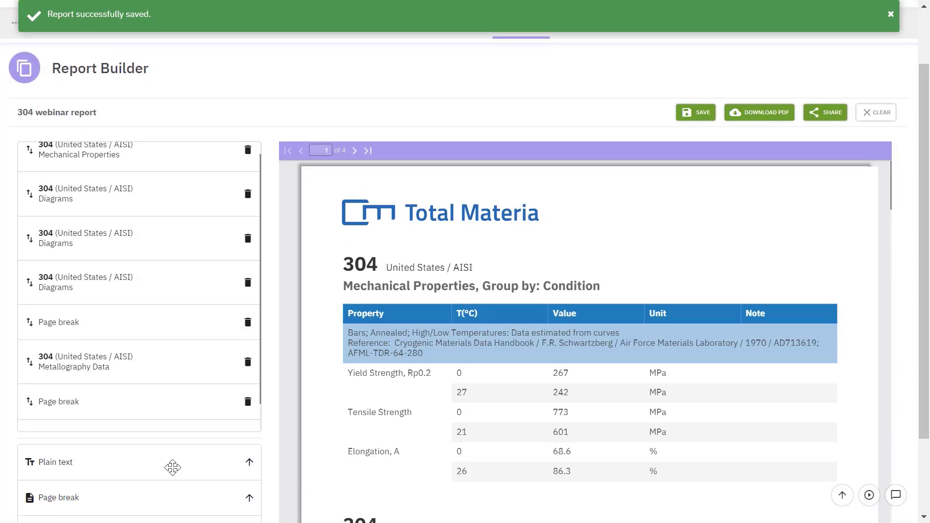
{"action": "scroll", "coordinate": [173, 290], "scroll_direction": "up", "scroll_amount": 1}
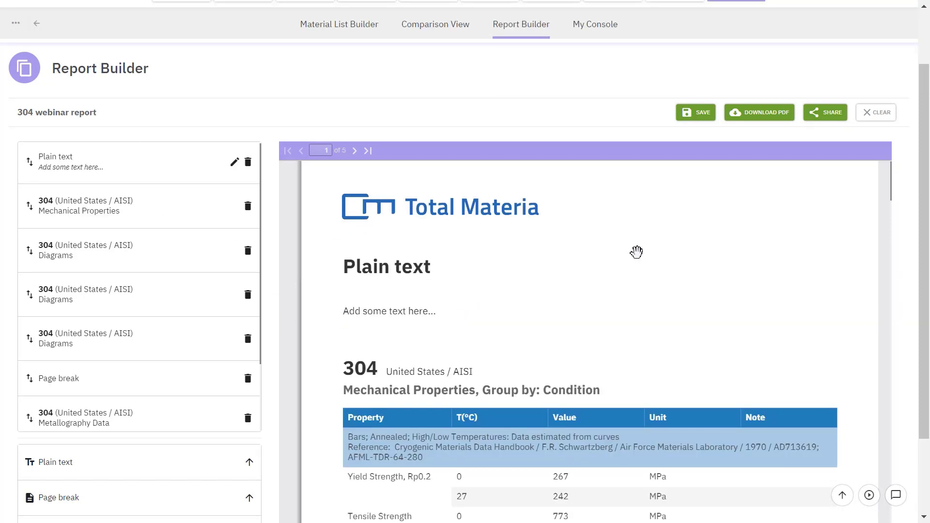
Download the report as a PDF and view its shareable link.
{"action": "left_click", "coordinate": [758, 115]}
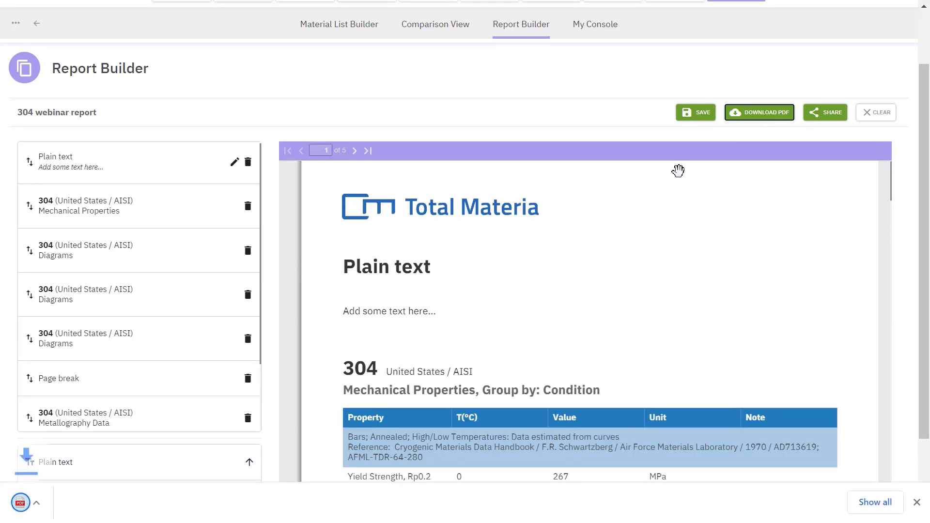
{"action": "left_click", "coordinate": [832, 115]}
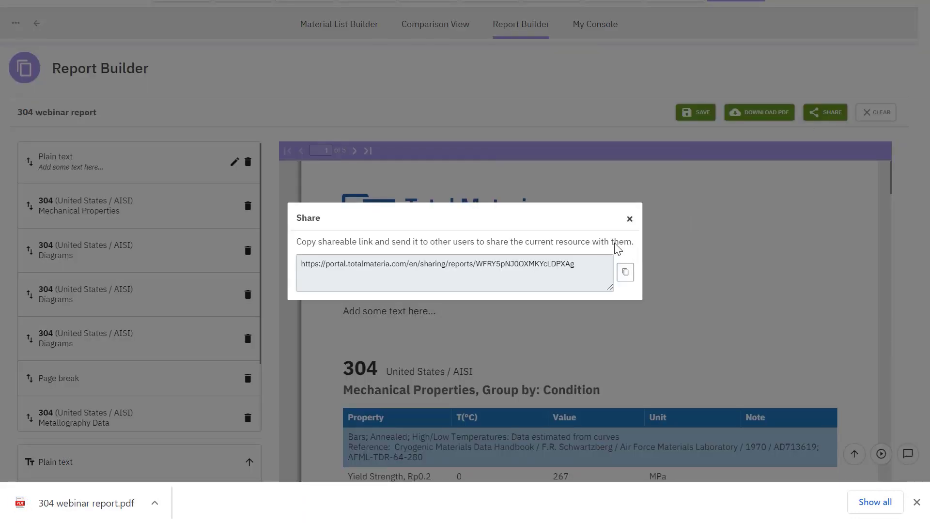
{"action": "left_click", "coordinate": [630, 219]}
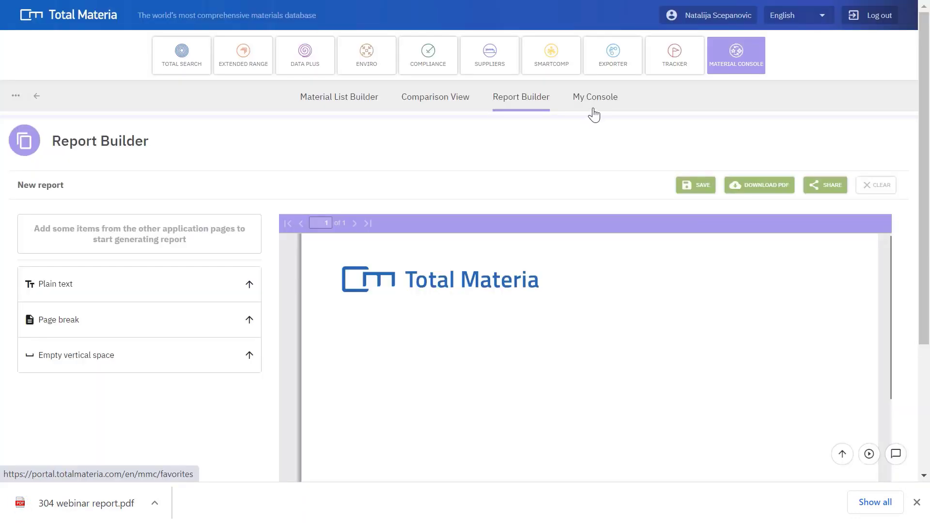
Look through the favorites, bookmarks, saved searches, material lists and saved reports in My Console.
{"action": "left_click", "coordinate": [593, 115]}
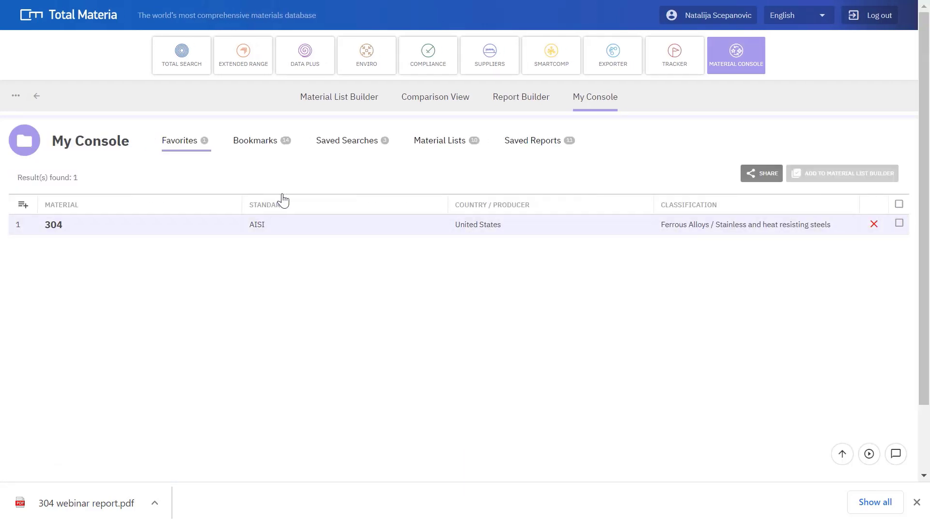
{"action": "left_click", "coordinate": [260, 145]}
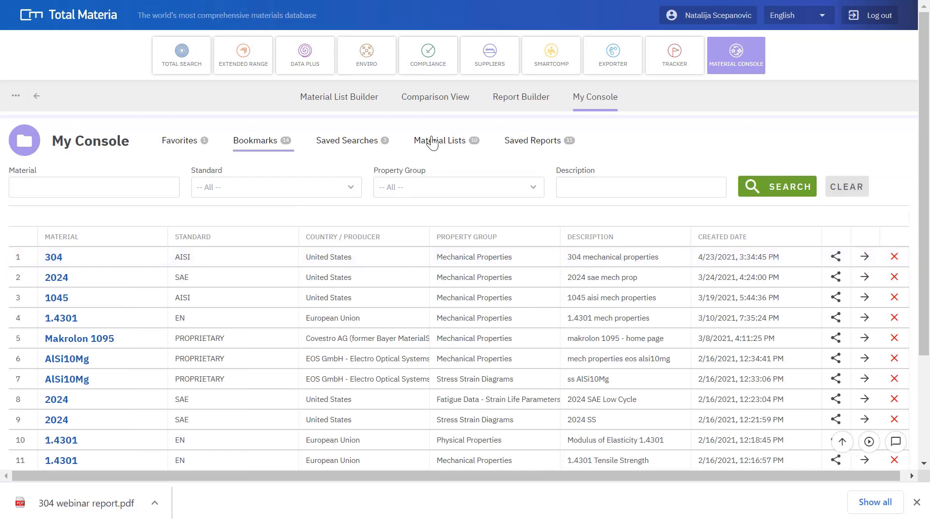
{"action": "left_click", "coordinate": [358, 141]}
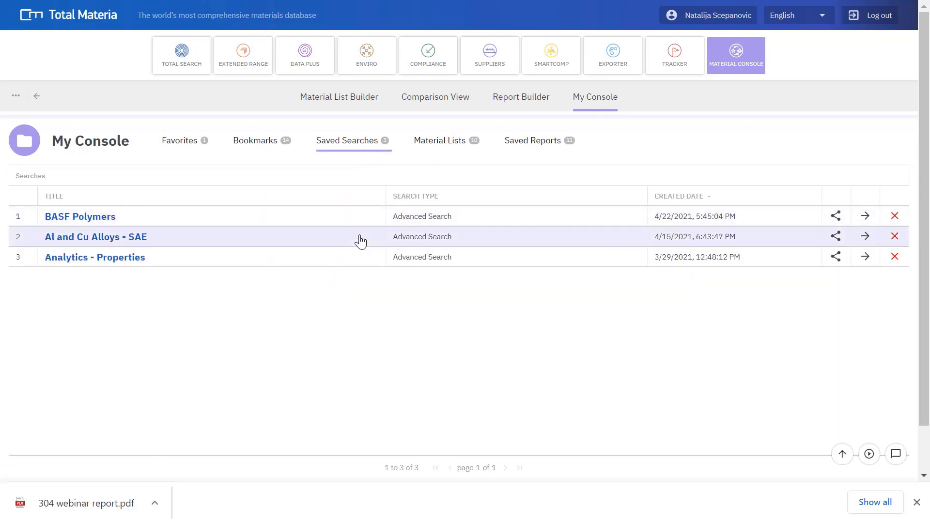
{"action": "left_click", "coordinate": [442, 144]}
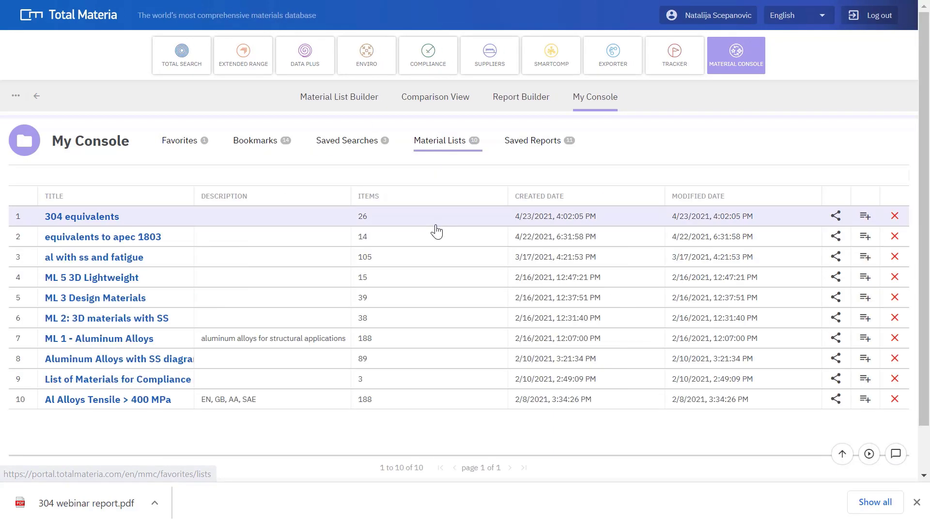
{"action": "left_click", "coordinate": [554, 148]}
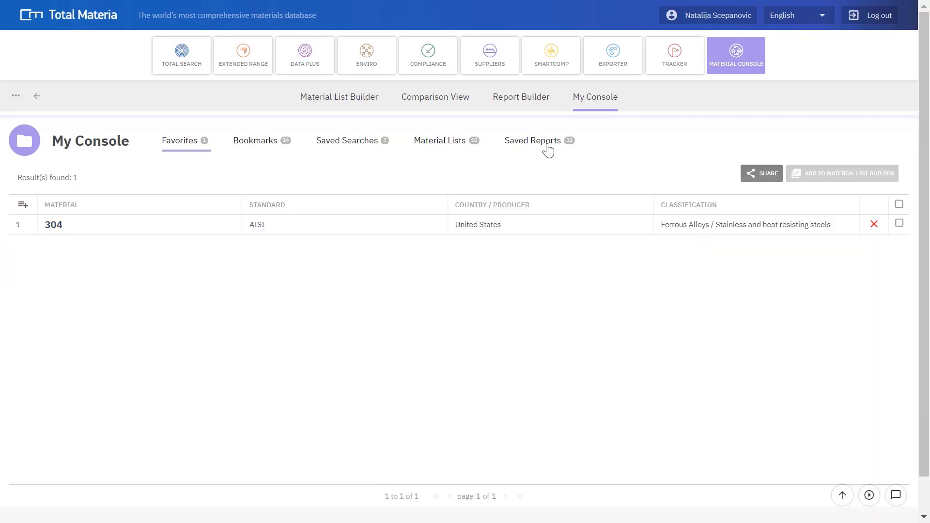
{"action": "left_click", "coordinate": [547, 144]}
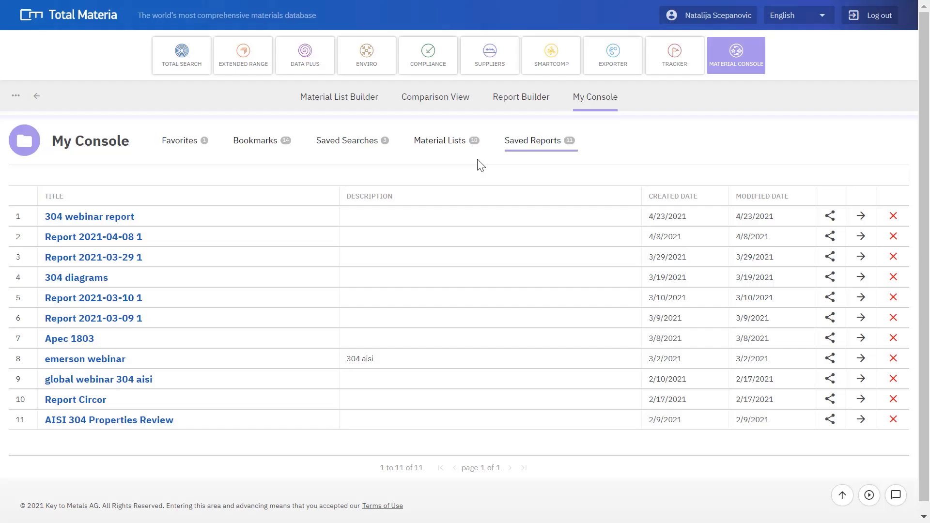
{"action": "left_click", "coordinate": [372, 141]}
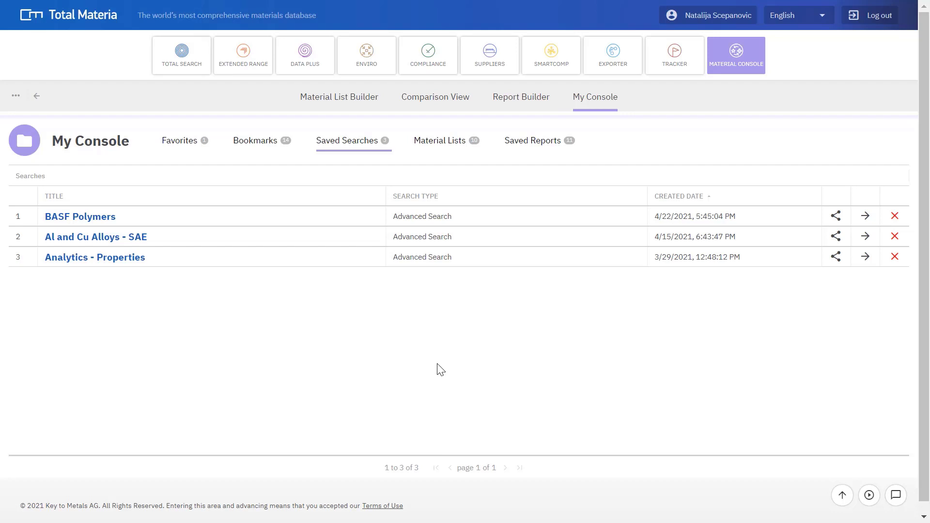
Run the saved search "Al and Cu Alloys - SAE" from the saved searches on the Total Search start page.
{"action": "left_click", "coordinate": [196, 70]}
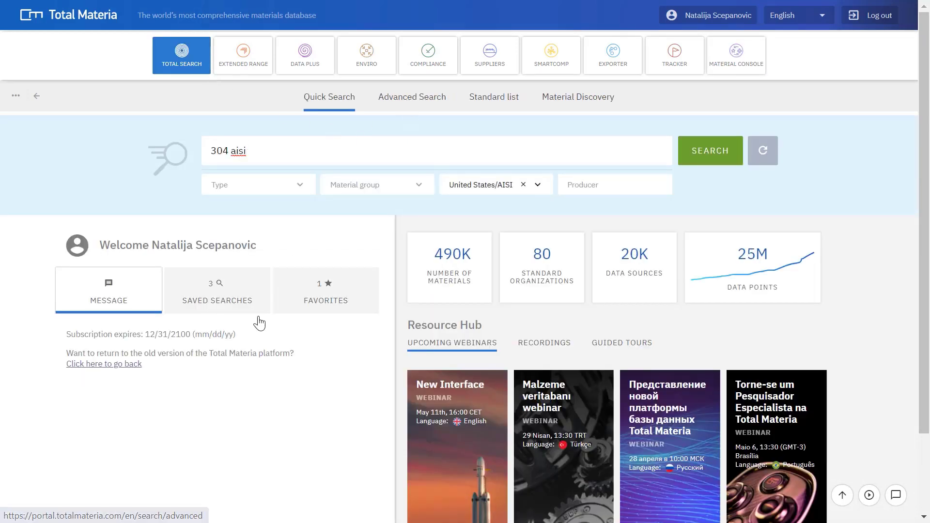
{"action": "left_click", "coordinate": [233, 311]}
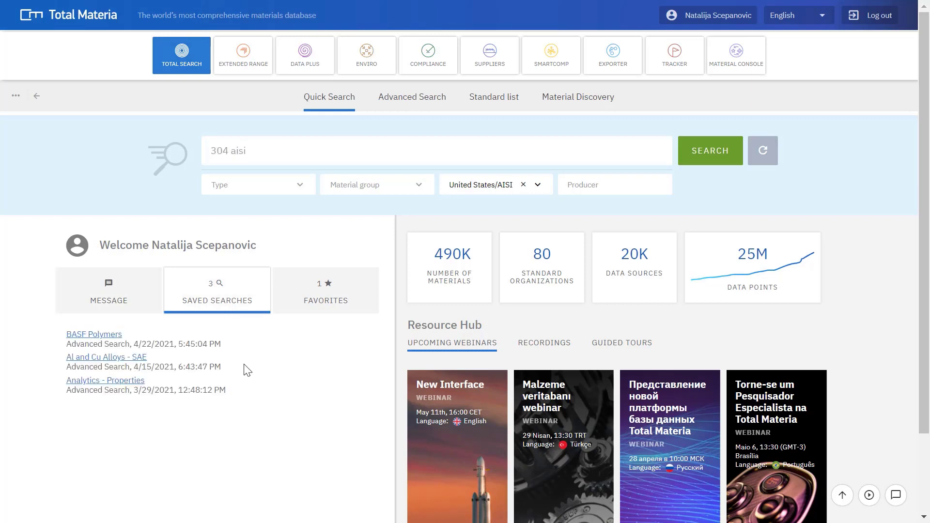
{"action": "left_click", "coordinate": [115, 360]}
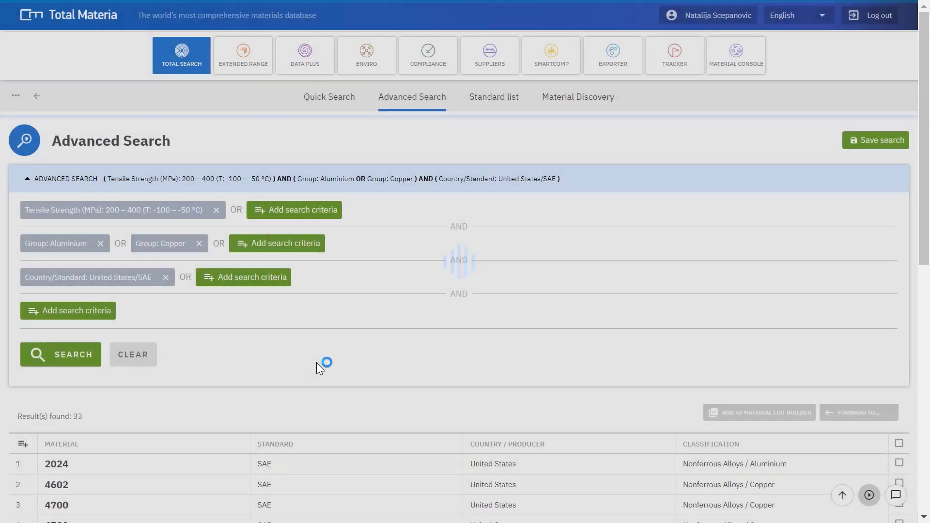
{"action": "scroll", "coordinate": [460, 205], "scroll_direction": "down", "scroll_amount": 3}
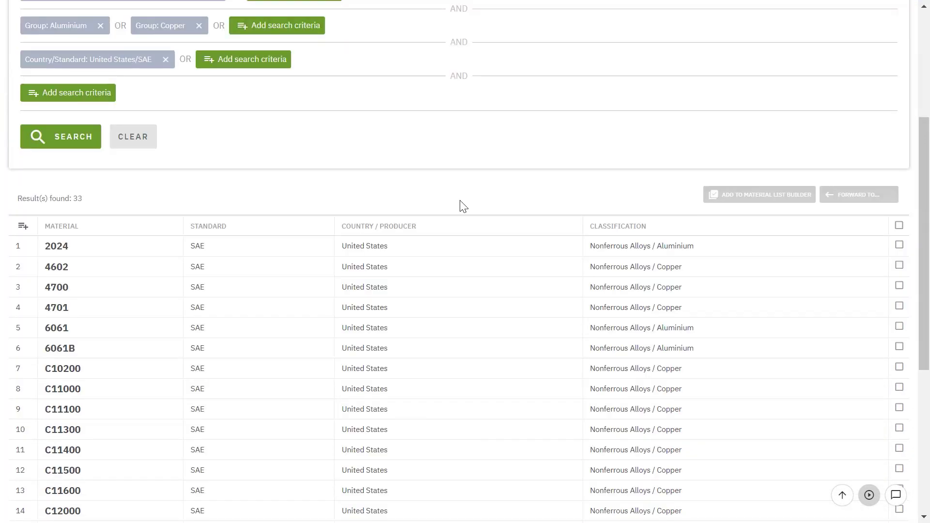
{"action": "scroll", "coordinate": [580, 271], "scroll_direction": "up", "scroll_amount": 2}
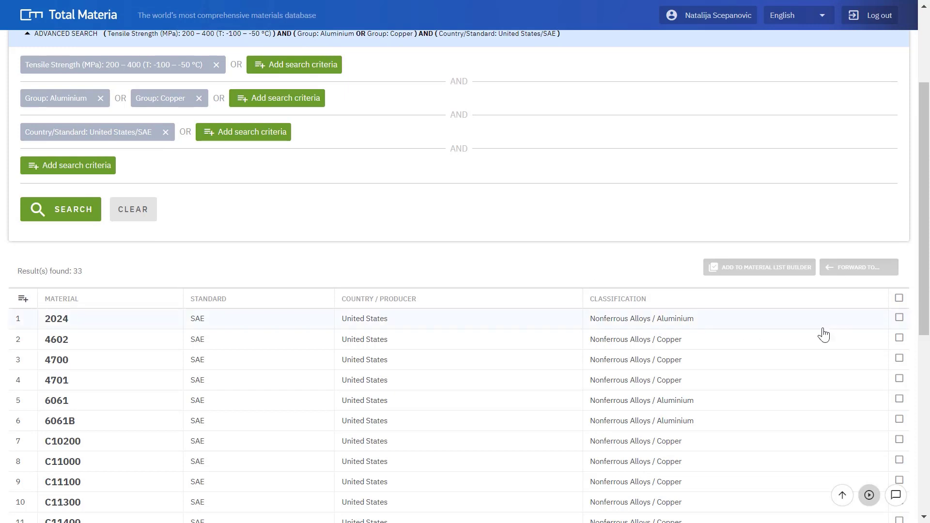
Select all materials found and forward them to the Extended Range Stress Strain Diagrams search to review the narrowed-down results.
{"action": "left_click", "coordinate": [899, 299]}
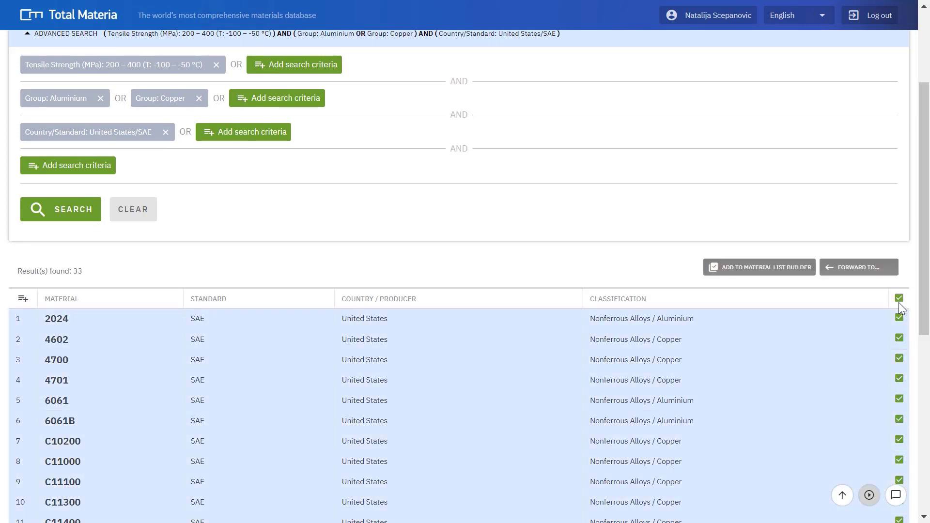
{"action": "left_click", "coordinate": [853, 272]}
{"action": "left_click", "coordinate": [864, 317]}
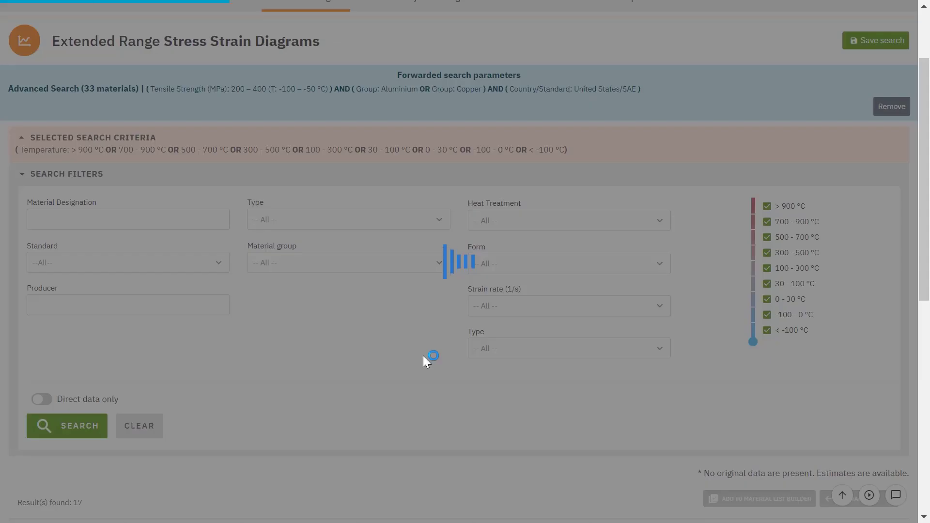
{"action": "scroll", "coordinate": [328, 349], "scroll_direction": "down", "scroll_amount": 5}
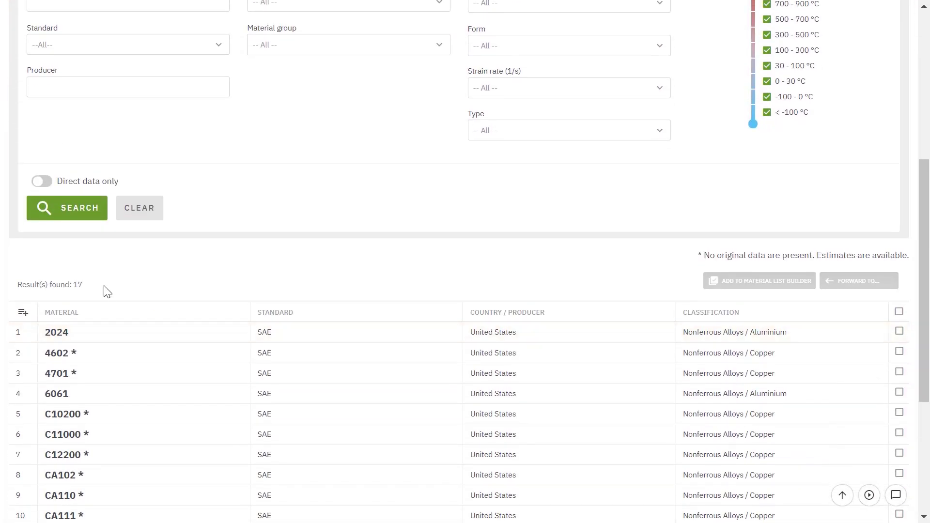
{"action": "scroll", "coordinate": [208, 203], "scroll_direction": "up", "scroll_amount": 5}
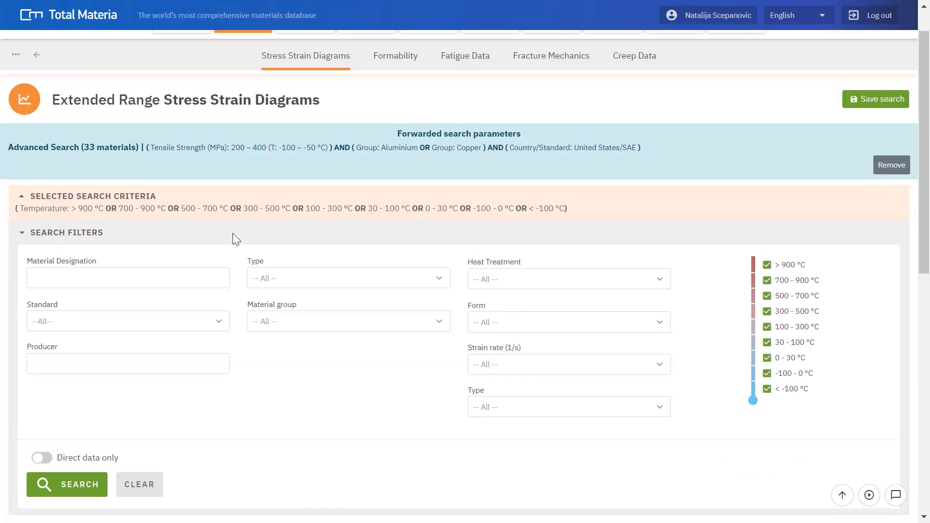
{"action": "scroll", "coordinate": [234, 237], "scroll_direction": "down", "scroll_amount": 4}
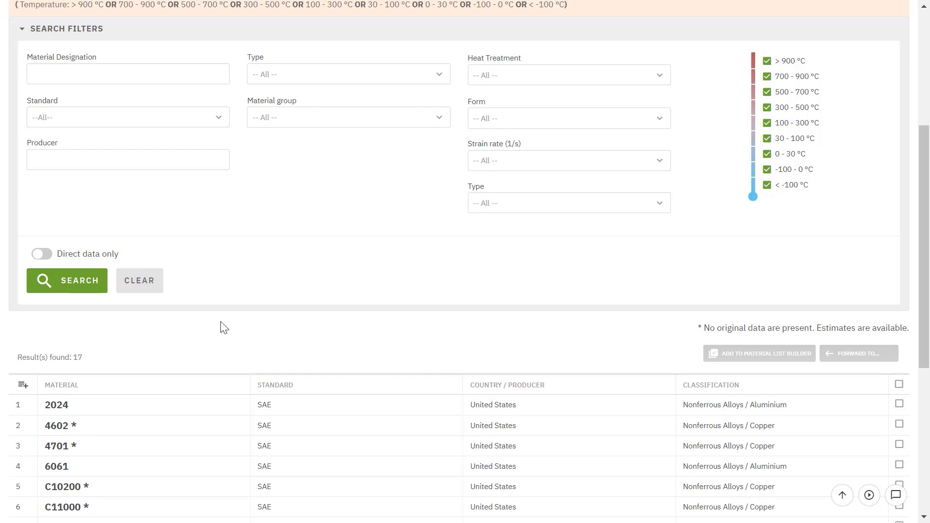
Return to the aluminium and copper advanced search results and add all found materials to the Material List Builder.
{"action": "left_click", "coordinate": [80, 434]}
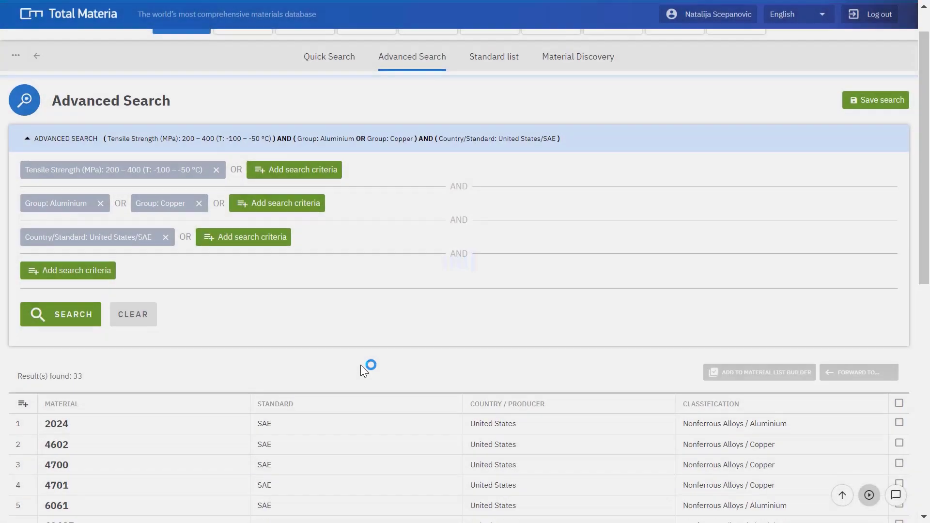
{"action": "scroll", "coordinate": [363, 339], "scroll_direction": "down", "scroll_amount": 3}
{"action": "scroll", "coordinate": [343, 253], "scroll_direction": "up", "scroll_amount": 2}
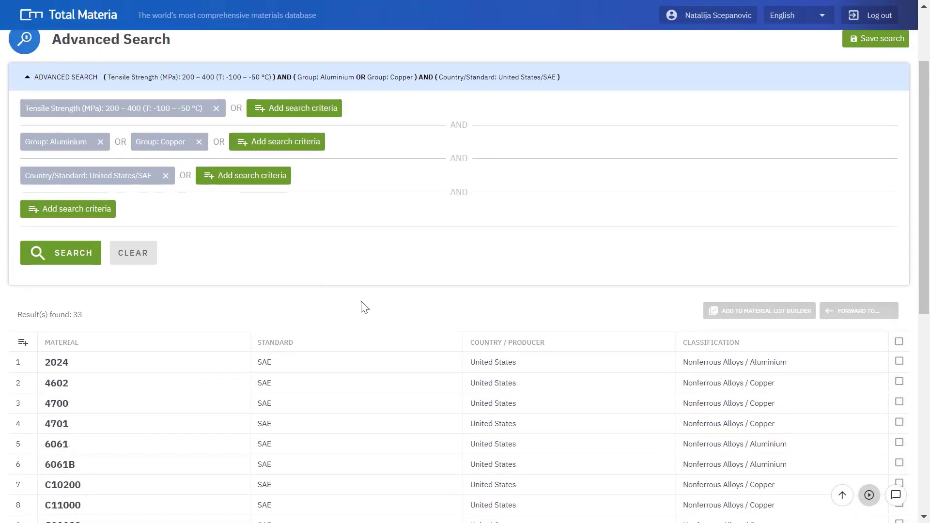
{"action": "left_click", "coordinate": [898, 341]}
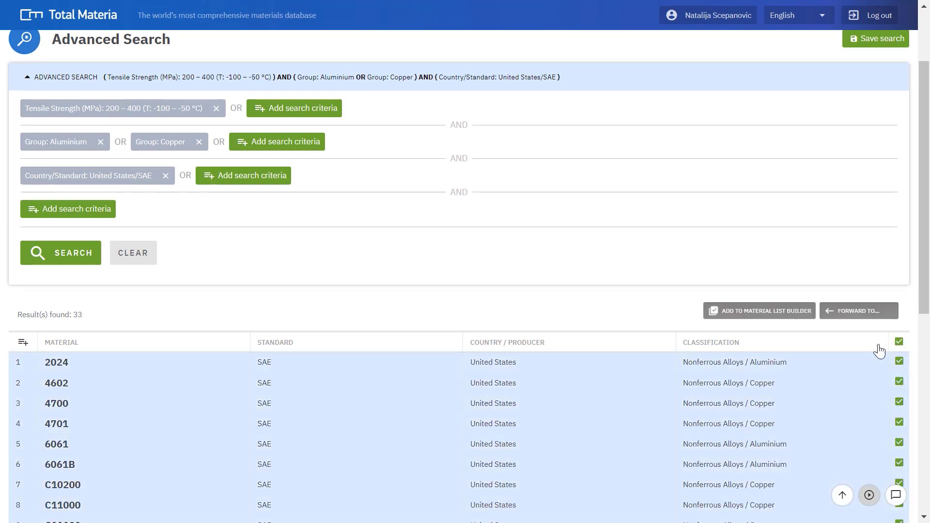
{"action": "left_click", "coordinate": [770, 314]}
Sort the material list by material name in descending order and add all its materials to the Compliance Assessor.
{"action": "left_click", "coordinate": [207, 46]}
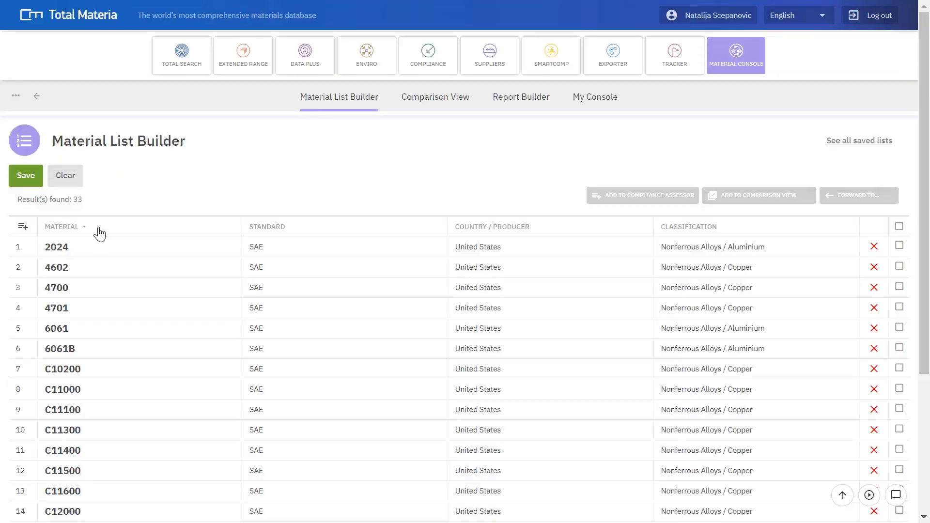
{"action": "left_click", "coordinate": [62, 226]}
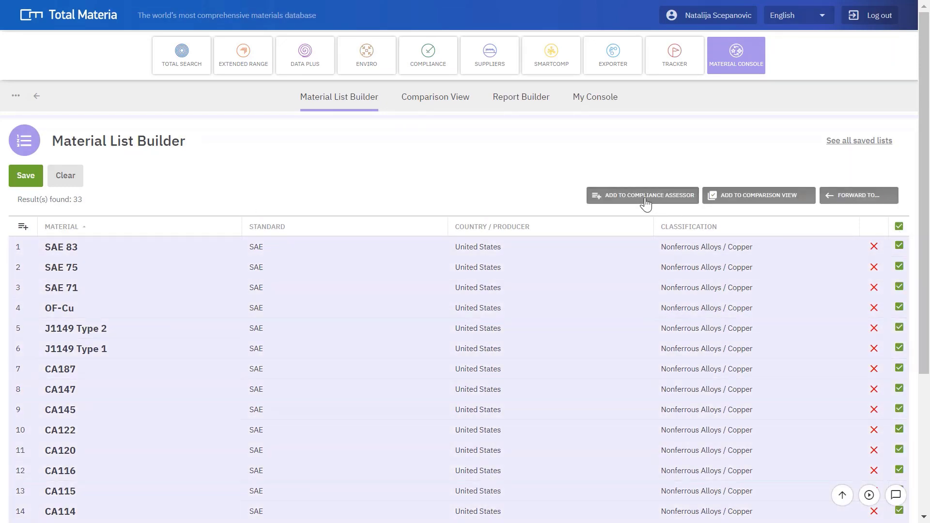
{"action": "left_click", "coordinate": [644, 196]}
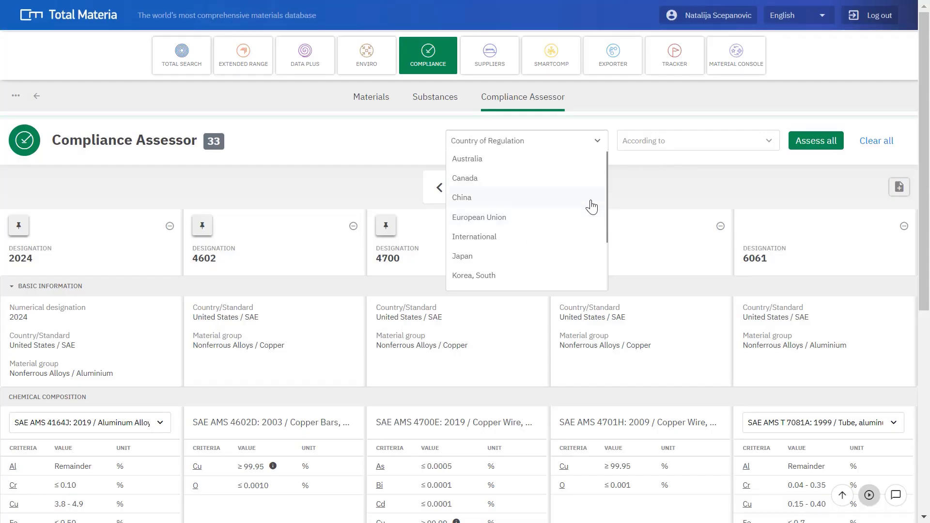
Assess all materials for compliance with the European Union regulation RoHS ((EU) 2015/863).
{"action": "left_click", "coordinate": [528, 218]}
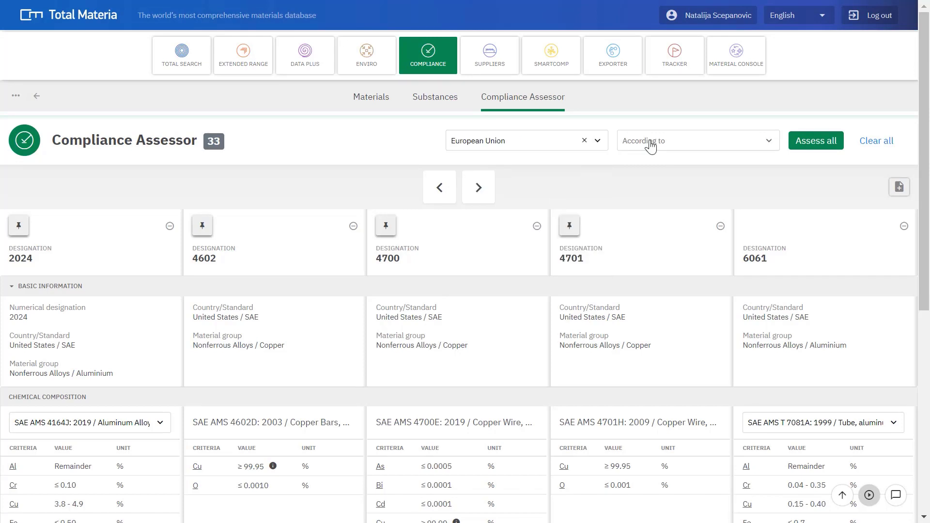
{"action": "left_click", "coordinate": [649, 145]}
{"action": "left_click", "coordinate": [697, 257]}
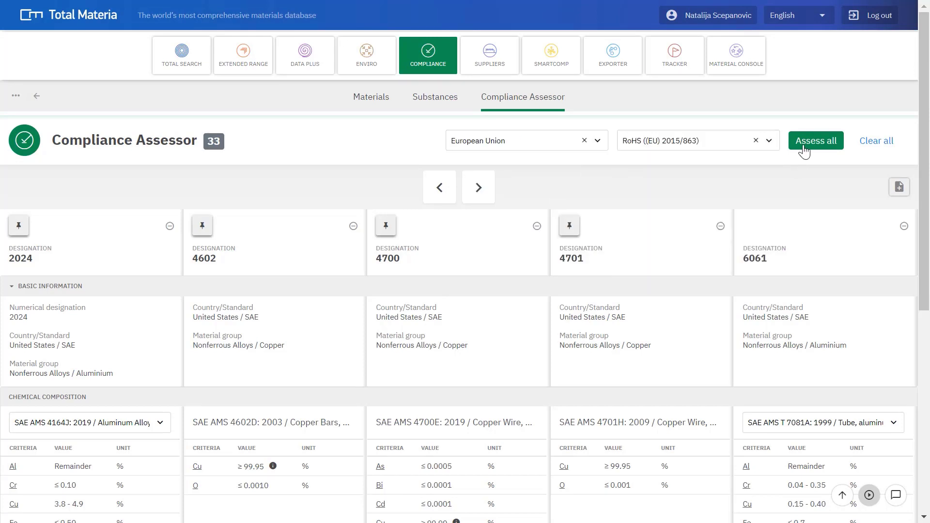
{"action": "left_click", "coordinate": [803, 151]}
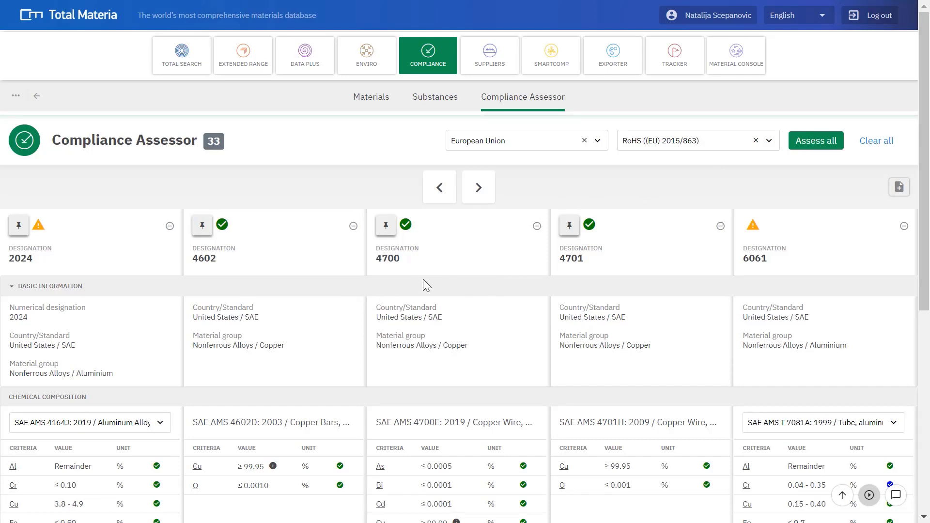
Examine the RoHS status of each material and its elements, view the exemptions for material 2024, and return to the assessment.
{"action": "scroll", "coordinate": [579, 271], "scroll_direction": "down", "scroll_amount": 1}
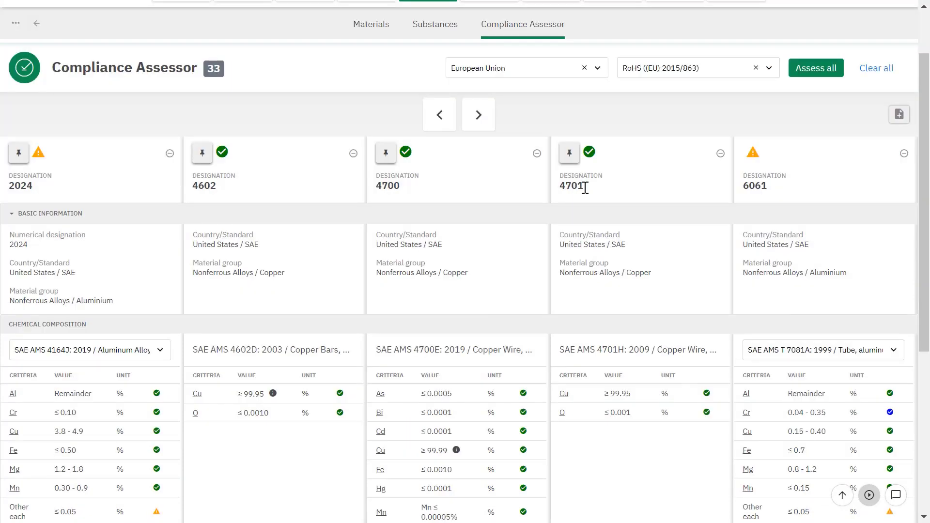
{"action": "mouse_move", "coordinate": [406, 157]}
{"action": "mouse_move", "coordinate": [42, 156]}
{"action": "scroll", "coordinate": [42, 156], "scroll_direction": "down", "scroll_amount": 2}
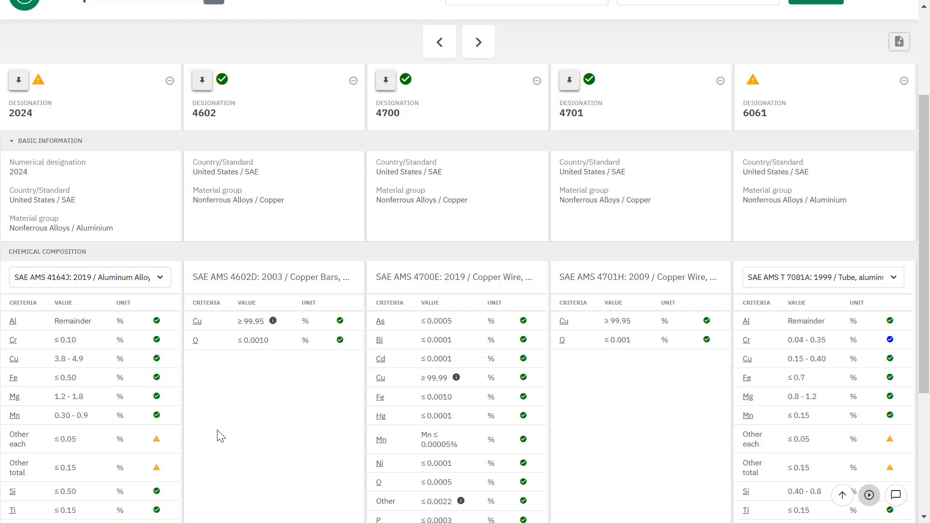
{"action": "scroll", "coordinate": [220, 435], "scroll_direction": "down", "scroll_amount": 2}
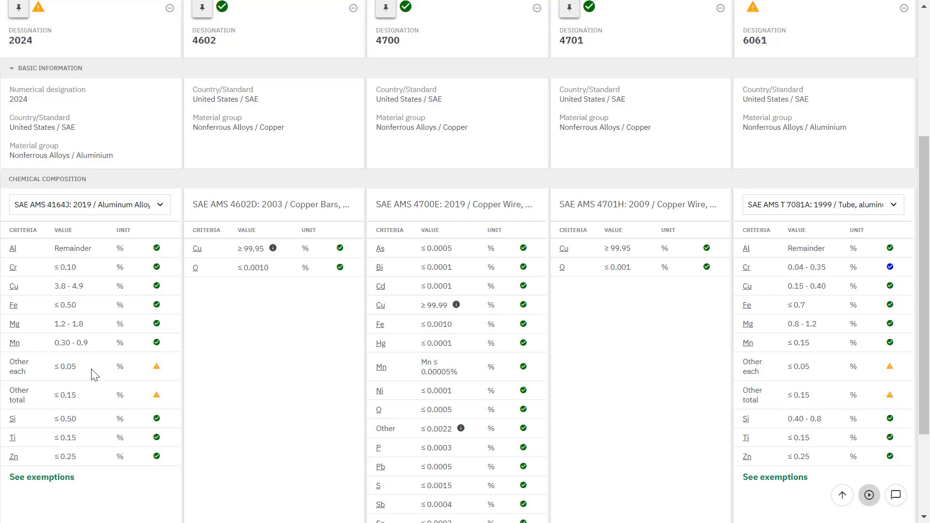
{"action": "scroll", "coordinate": [73, 242], "scroll_direction": "up", "scroll_amount": 2}
{"action": "scroll", "coordinate": [233, 315], "scroll_direction": "down", "scroll_amount": 3}
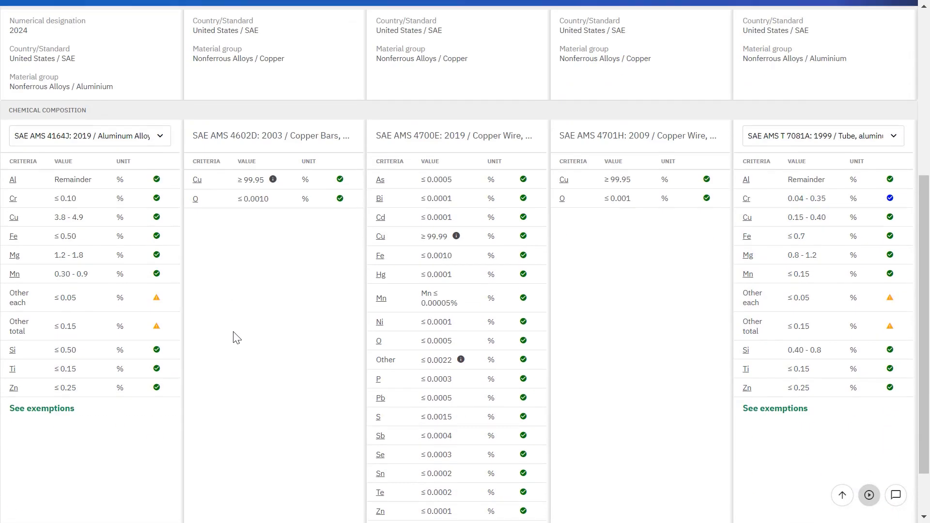
{"action": "left_click", "coordinate": [42, 404]}
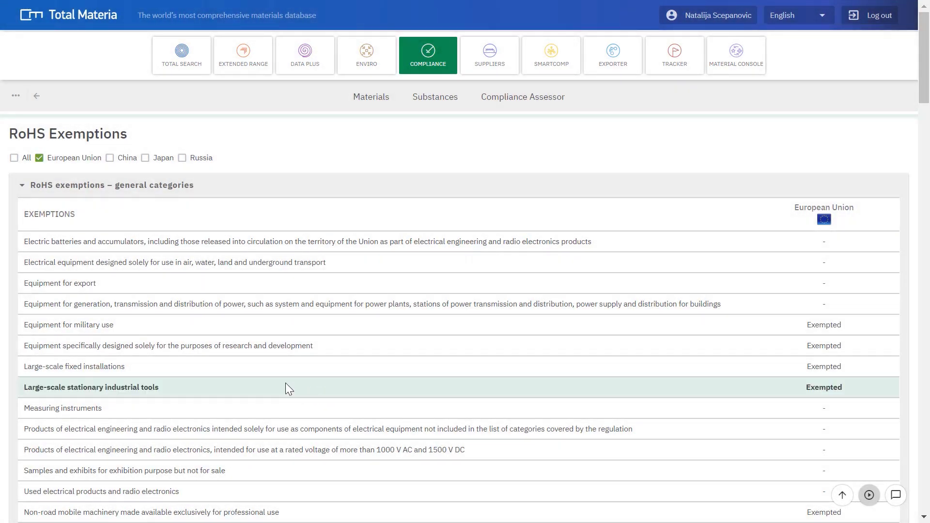
{"action": "left_click", "coordinate": [37, 97]}
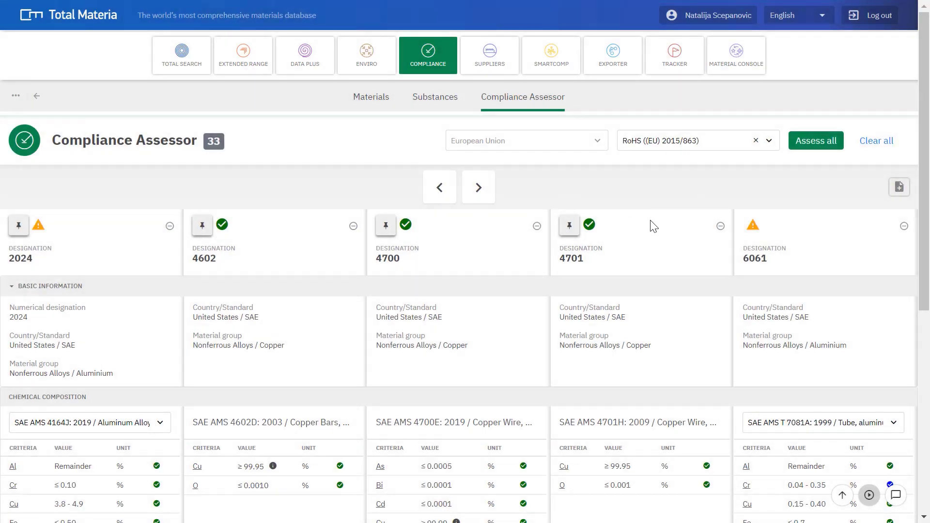
Pin materials 2024, 4602 and 4700 and add their compliance assessment to the Report Builder.
{"action": "mouse_move", "coordinate": [591, 231]}
{"action": "left_click", "coordinate": [14, 236]}
{"action": "left_click", "coordinate": [197, 232]}
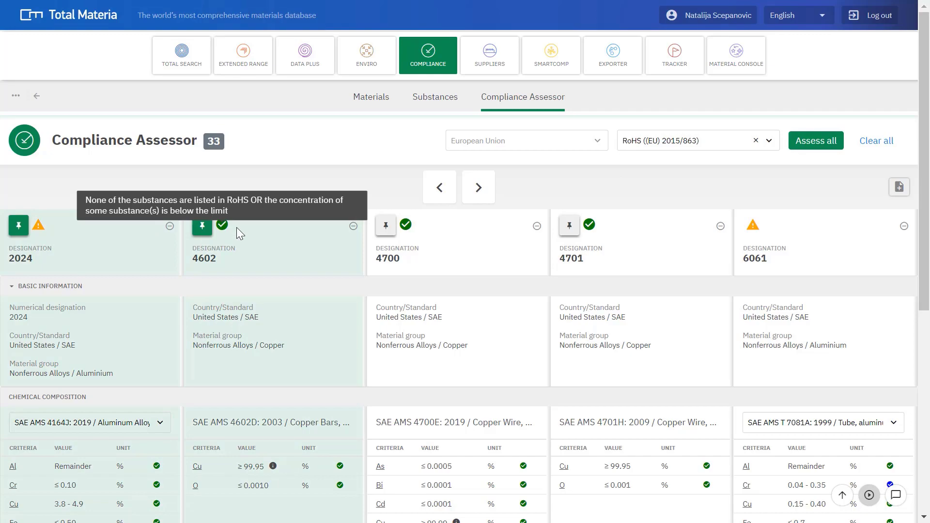
{"action": "left_click", "coordinate": [385, 226]}
{"action": "left_click", "coordinate": [899, 187]}
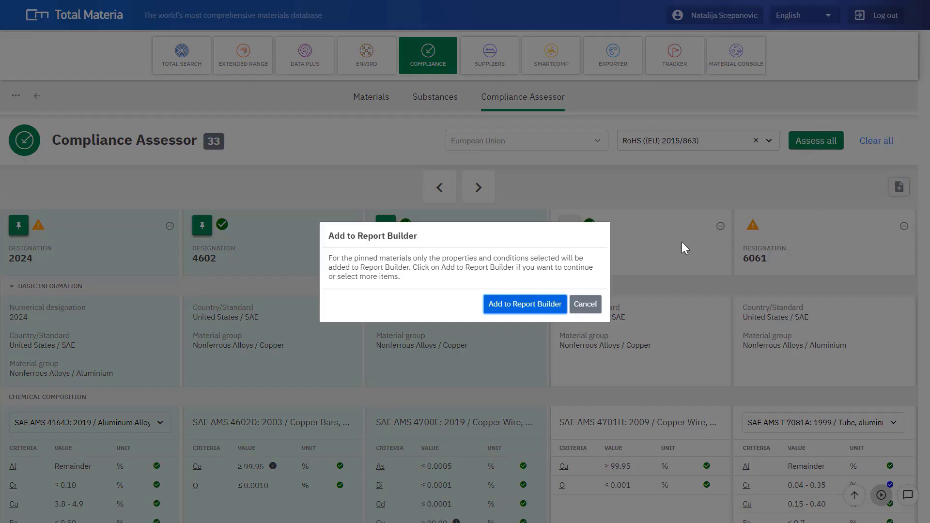
{"action": "left_click", "coordinate": [558, 310]}
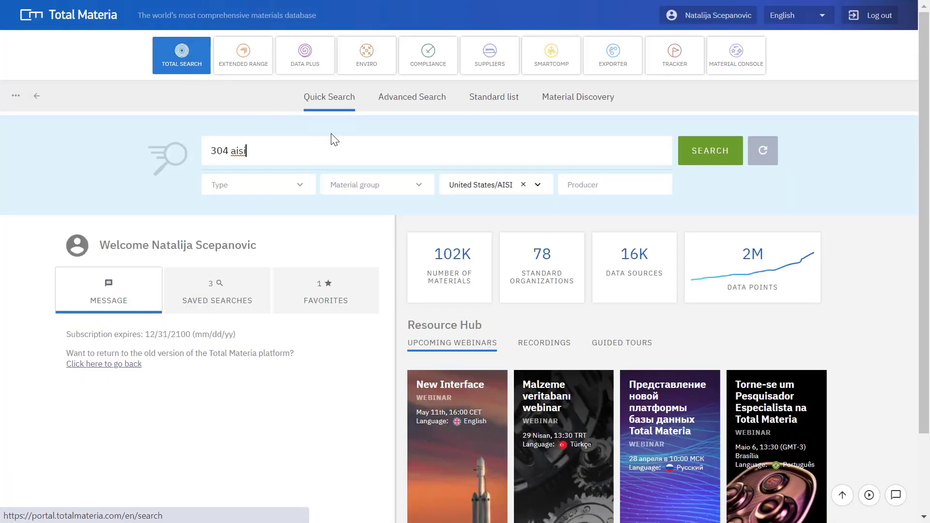
Reset the quick search, look at the Polymers entry among the material groups, and search for "makrolon 1095".
{"action": "left_click", "coordinate": [765, 160]}
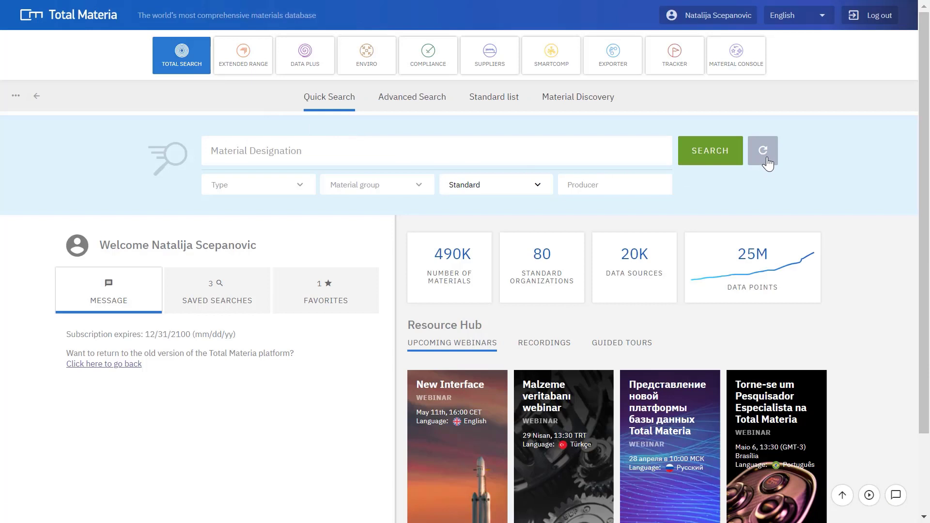
{"action": "left_click", "coordinate": [600, 162]}
{"action": "type", "text": "makrol"}
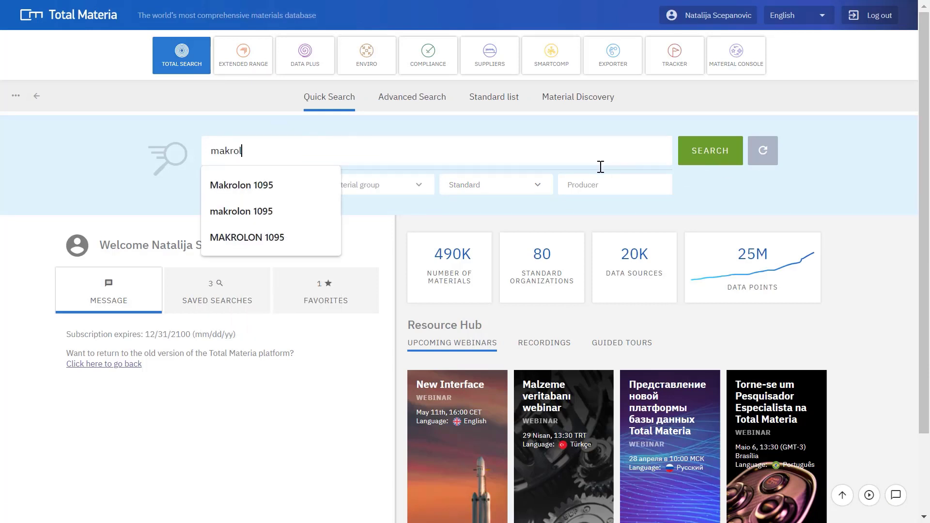
{"action": "type", "text": "on 1095"}
{"action": "left_click", "coordinate": [608, 188]}
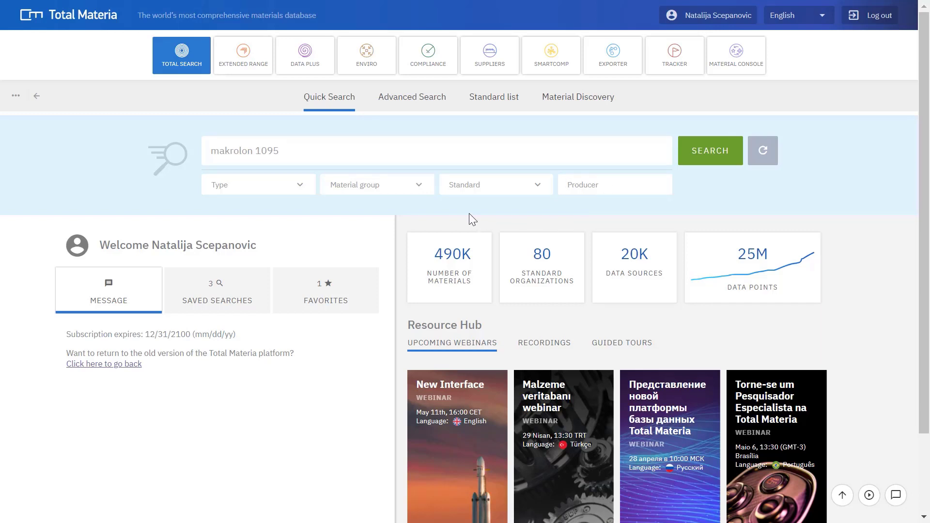
{"action": "left_click", "coordinate": [413, 188]}
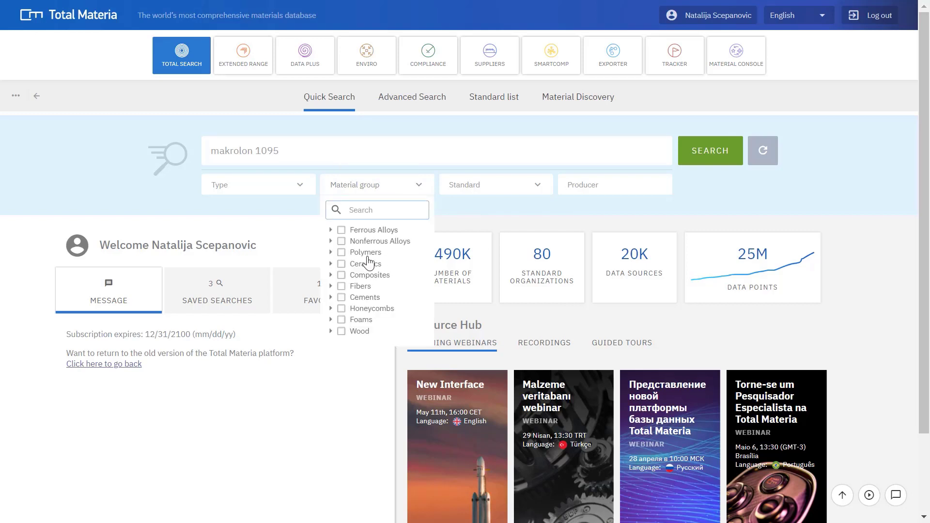
{"action": "left_click", "coordinate": [330, 253]}
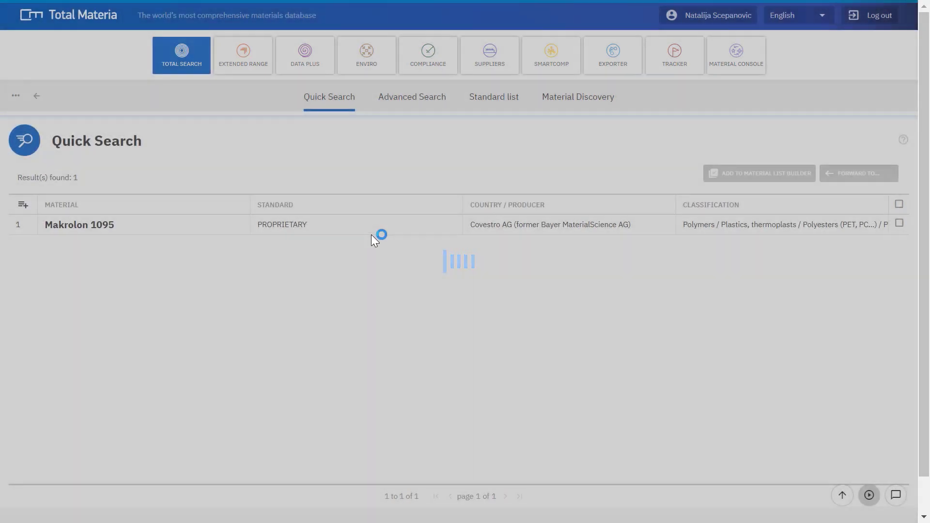
Open the Makrolon 1095 material page from the search results and mark the material as a favorite.
{"action": "left_click", "coordinate": [366, 229]}
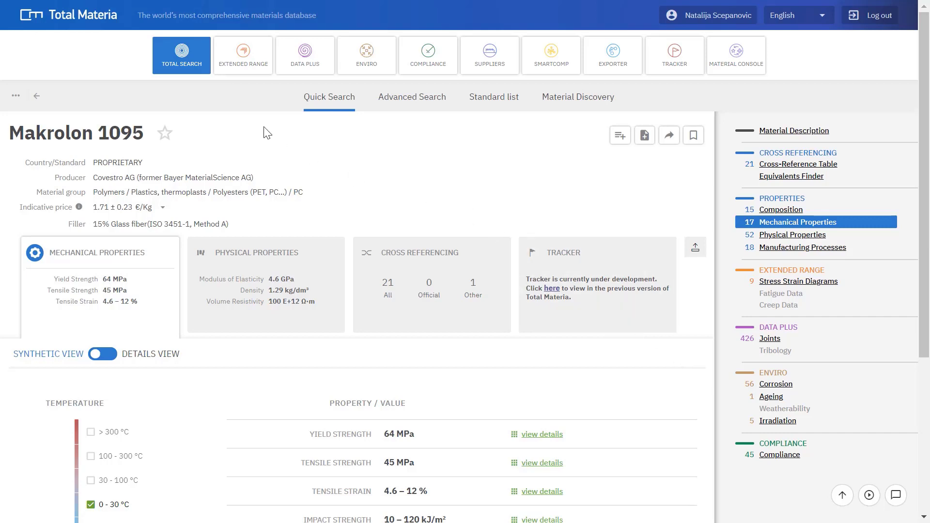
{"action": "left_click", "coordinate": [165, 134]}
{"action": "scroll", "coordinate": [425, 201], "scroll_direction": "down", "scroll_amount": 3}
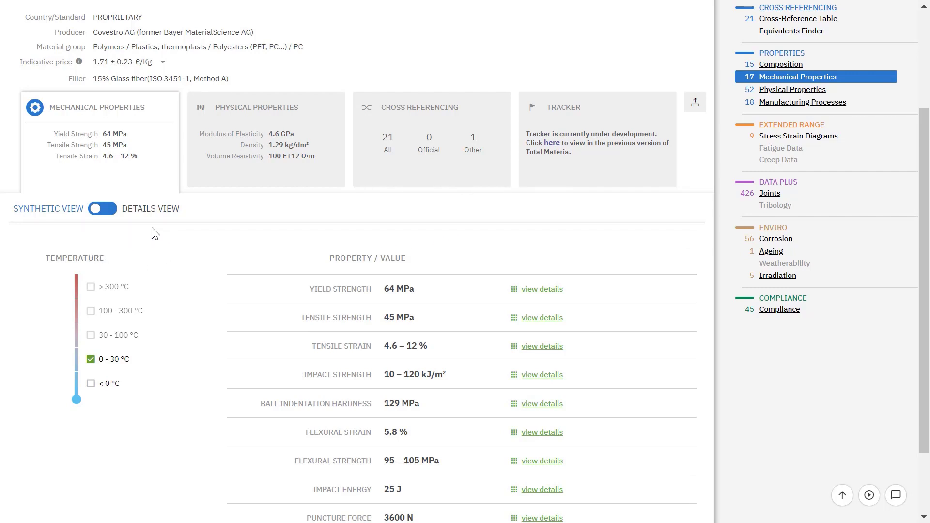
Open the physical properties of Makrolon 1095, switch to the details view, and review the General property data.
{"action": "left_click", "coordinate": [792, 90]}
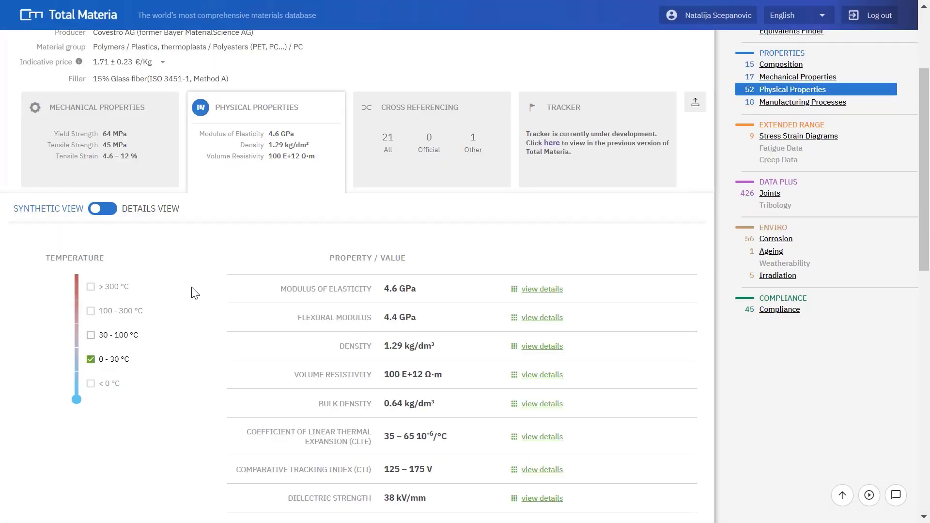
{"action": "left_click", "coordinate": [99, 209]}
{"action": "scroll", "coordinate": [233, 278], "scroll_direction": "down", "scroll_amount": 1}
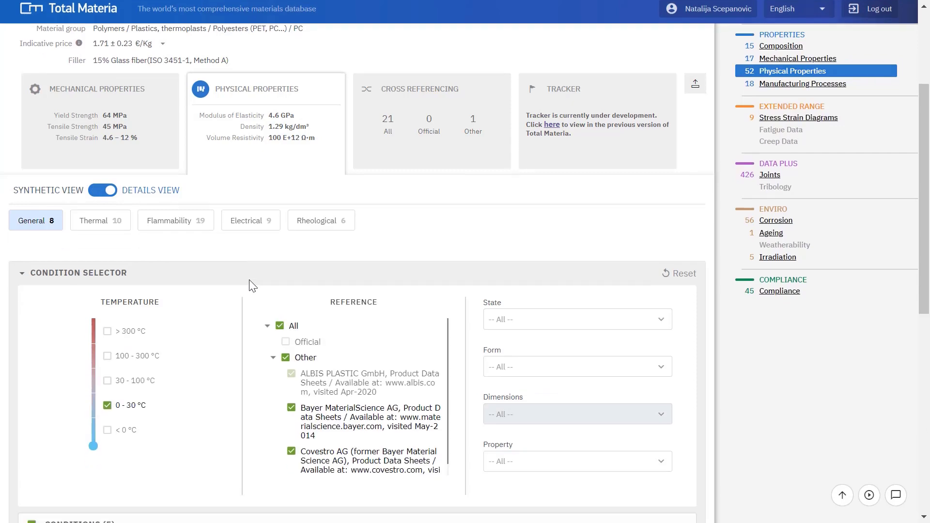
{"action": "scroll", "coordinate": [249, 280], "scroll_direction": "down", "scroll_amount": 1}
{"action": "scroll", "coordinate": [251, 286], "scroll_direction": "down", "scroll_amount": 7}
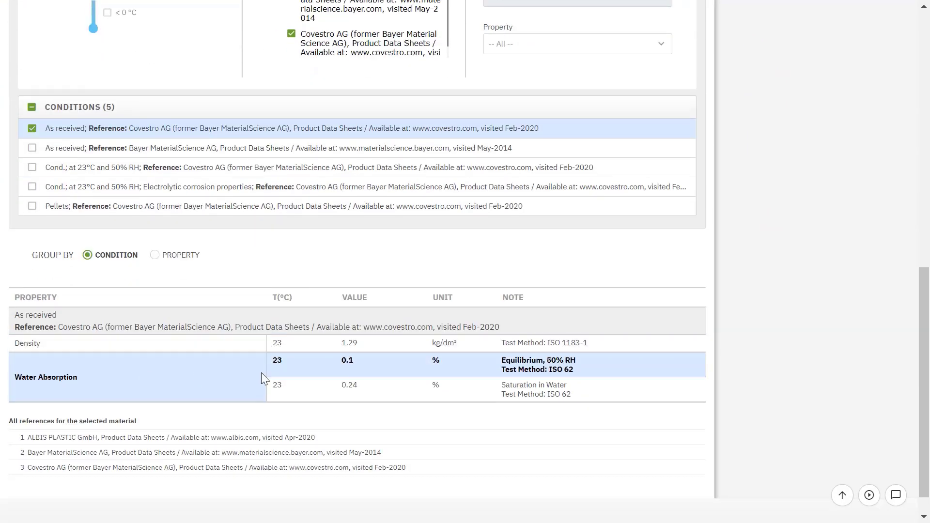
{"action": "scroll", "coordinate": [257, 361], "scroll_direction": "up", "scroll_amount": 1}
{"action": "scroll", "coordinate": [263, 368], "scroll_direction": "up", "scroll_amount": 4}
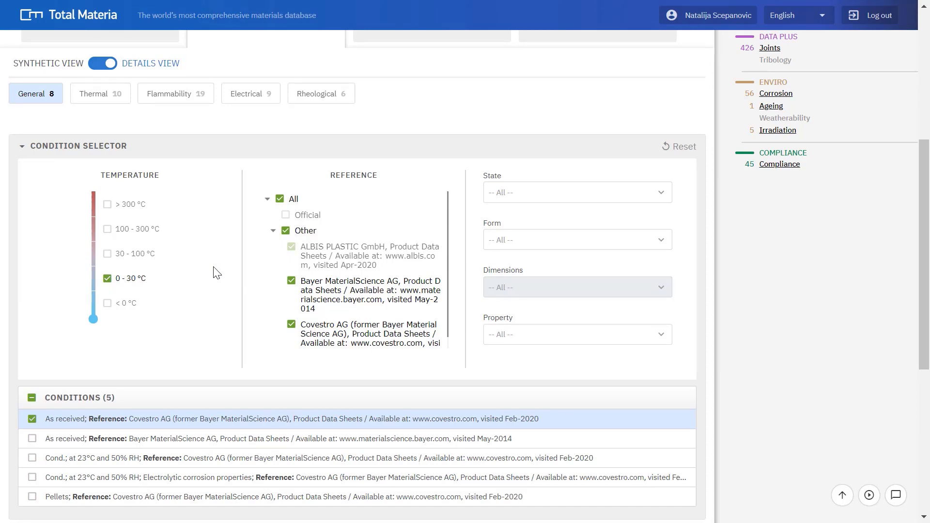
Review the Thermal and Flammability data among the detailed physical properties of Makrolon 1095.
{"action": "scroll", "coordinate": [217, 272], "scroll_direction": "up", "scroll_amount": 1}
{"action": "left_click", "coordinate": [102, 167]}
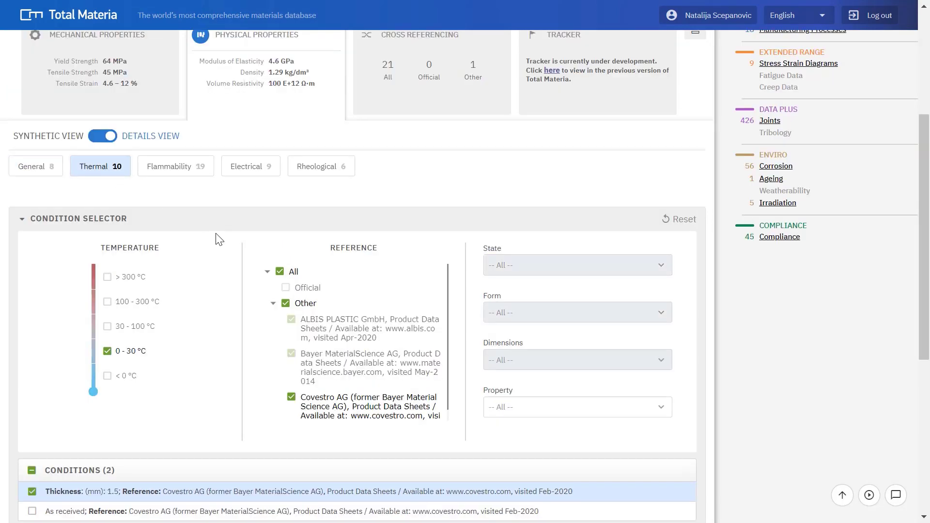
{"action": "scroll", "coordinate": [218, 239], "scroll_direction": "down", "scroll_amount": 4}
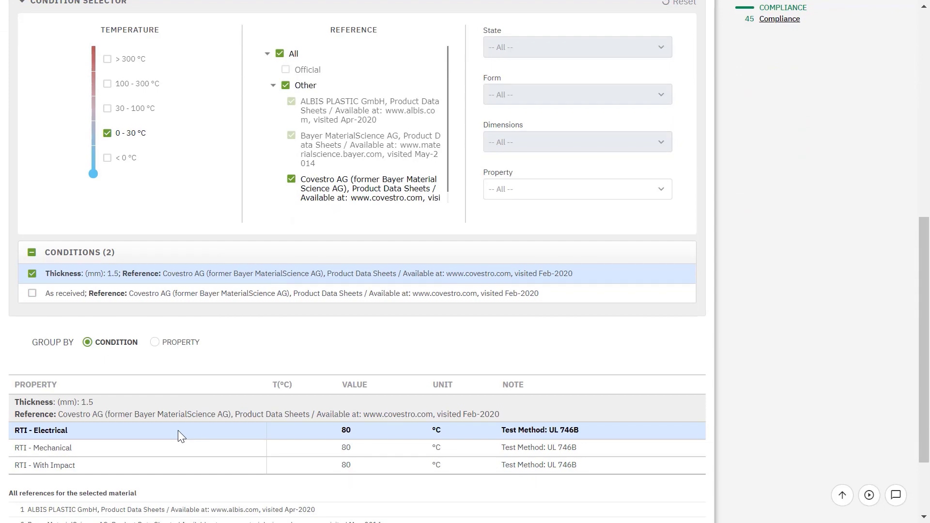
{"action": "scroll", "coordinate": [177, 430], "scroll_direction": "up", "scroll_amount": 5}
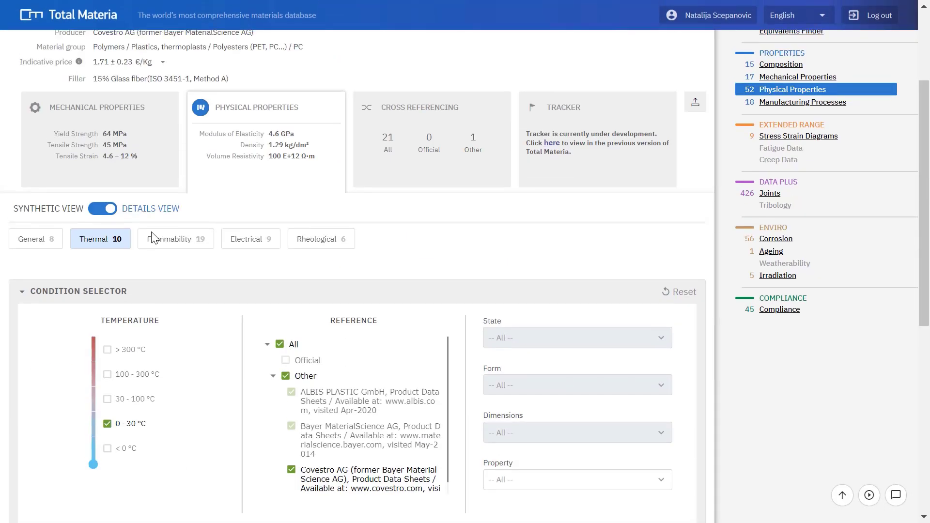
{"action": "left_click", "coordinate": [176, 236]}
{"action": "scroll", "coordinate": [228, 266], "scroll_direction": "down", "scroll_amount": 8}
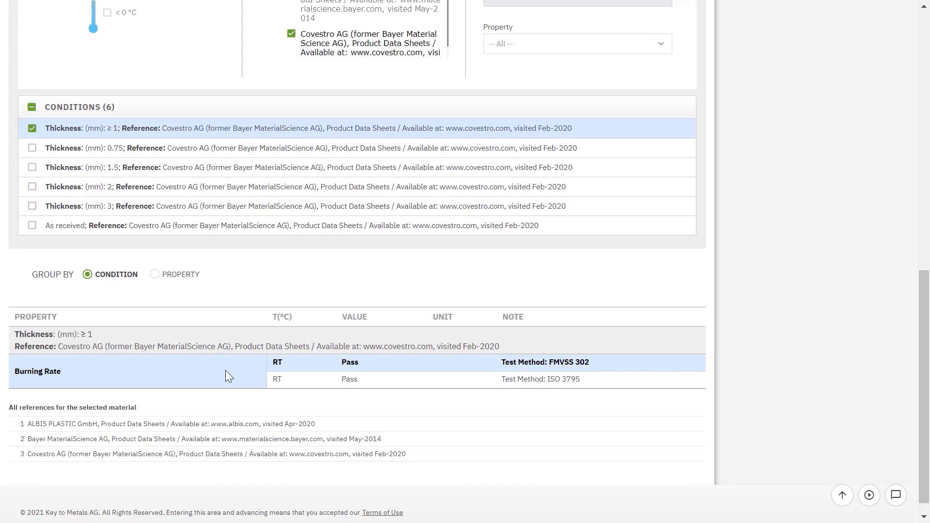
{"action": "scroll", "coordinate": [225, 370], "scroll_direction": "up", "scroll_amount": 7}
Review the Electrical property table in the detailed physical properties of Makrolon 1095.
{"action": "left_click", "coordinate": [241, 168]}
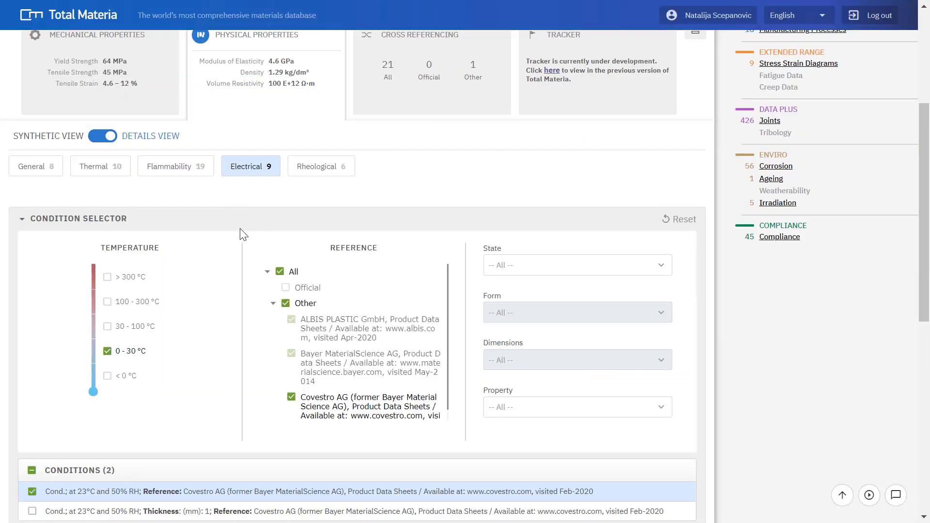
{"action": "scroll", "coordinate": [243, 236], "scroll_direction": "down", "scroll_amount": 3}
{"action": "scroll", "coordinate": [223, 353], "scroll_direction": "down", "scroll_amount": 5}
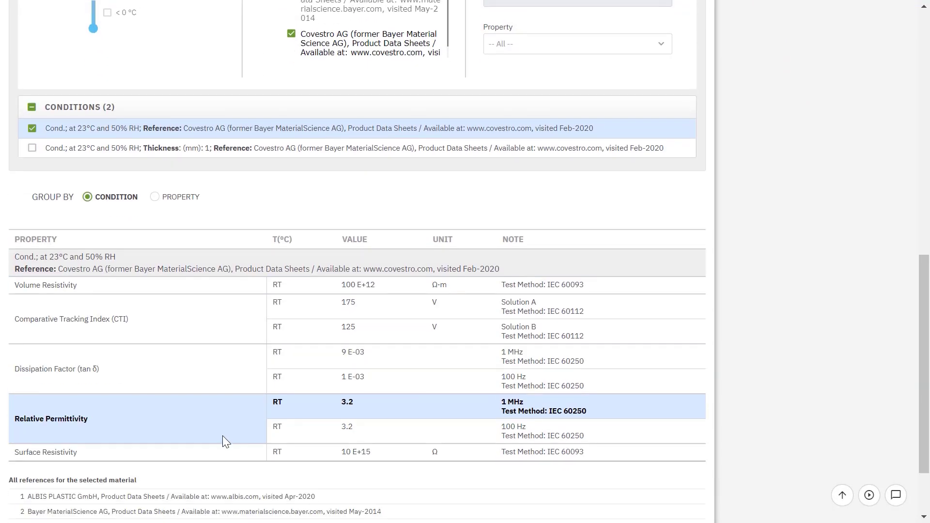
{"action": "scroll", "coordinate": [223, 432], "scroll_direction": "up", "scroll_amount": 7}
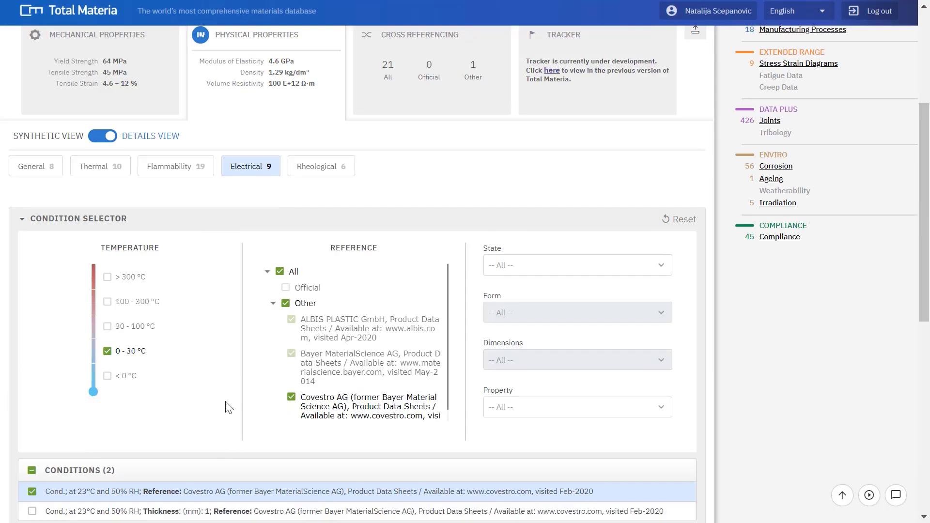
Show the Rheological properties of Makrolon 1095 with all listed conditions selected.
{"action": "left_click", "coordinate": [307, 171]}
{"action": "scroll", "coordinate": [410, 200], "scroll_direction": "down", "scroll_amount": 3}
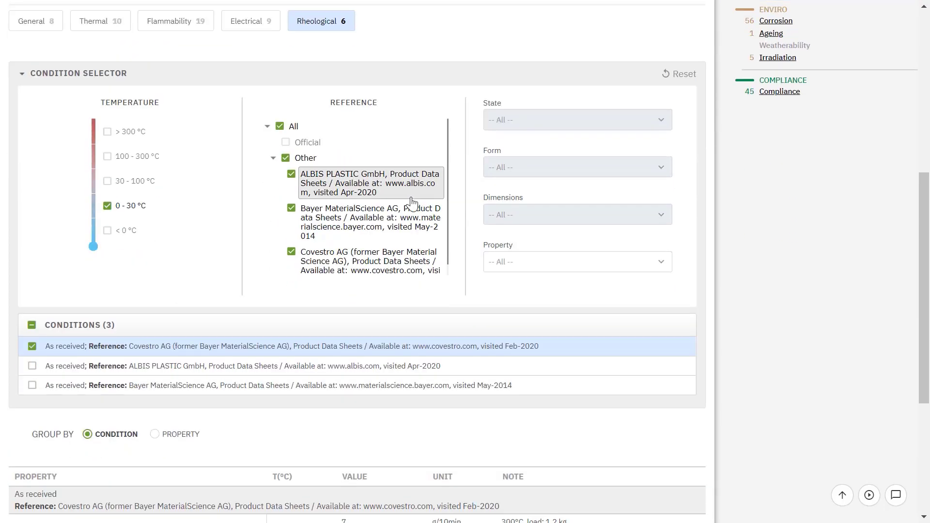
{"action": "scroll", "coordinate": [484, 298], "scroll_direction": "down", "scroll_amount": 3}
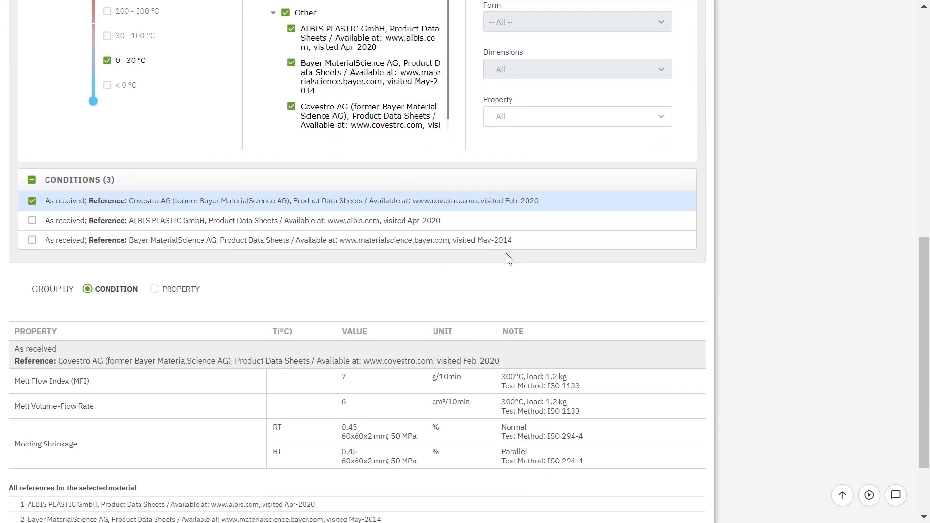
{"action": "left_click", "coordinate": [32, 179]}
{"action": "scroll", "coordinate": [316, 272], "scroll_direction": "down", "scroll_amount": 2}
{"action": "scroll", "coordinate": [316, 278], "scroll_direction": "down", "scroll_amount": 3}
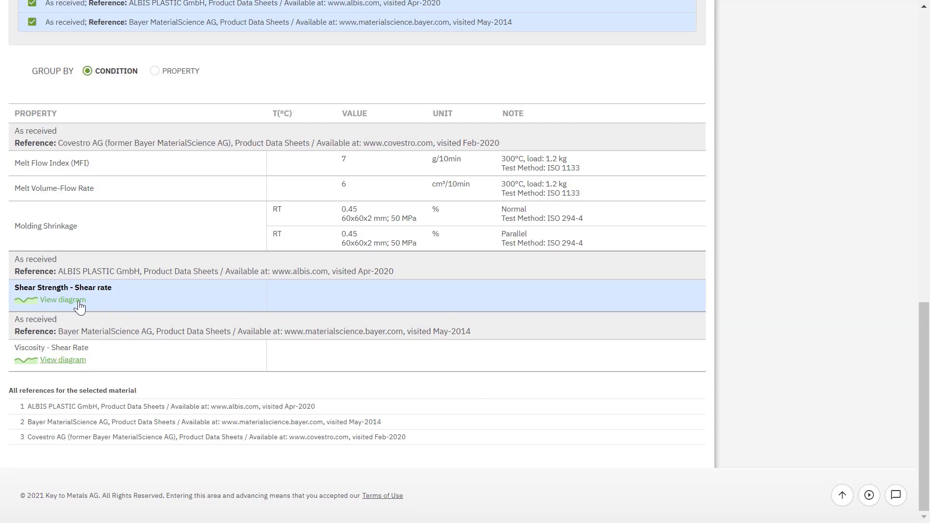
View the Shear Strength - Shear rate diagram from the ALBIS PLASTIC reference.
{"action": "left_click", "coordinate": [63, 300]}
{"action": "scroll", "coordinate": [315, 314], "scroll_direction": "down", "scroll_amount": 3}
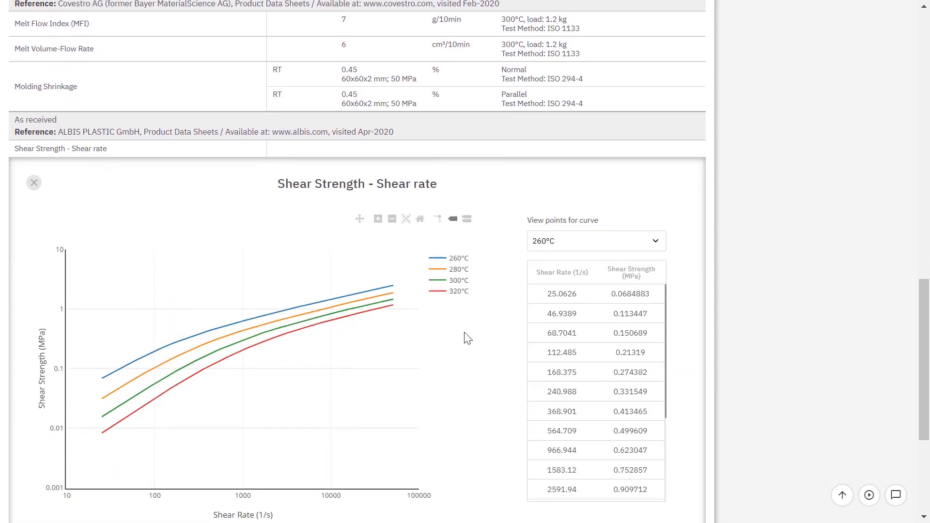
{"action": "scroll", "coordinate": [723, 342], "scroll_direction": "up", "scroll_amount": 15}
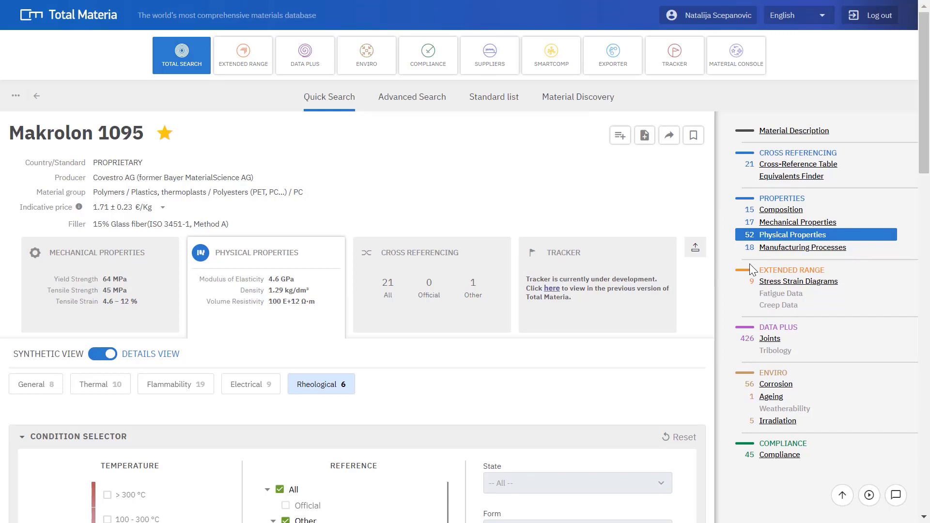
Review the manufacturing process data and the stress-strain diagrams of Makrolon 1095.
{"action": "left_click", "coordinate": [796, 248]}
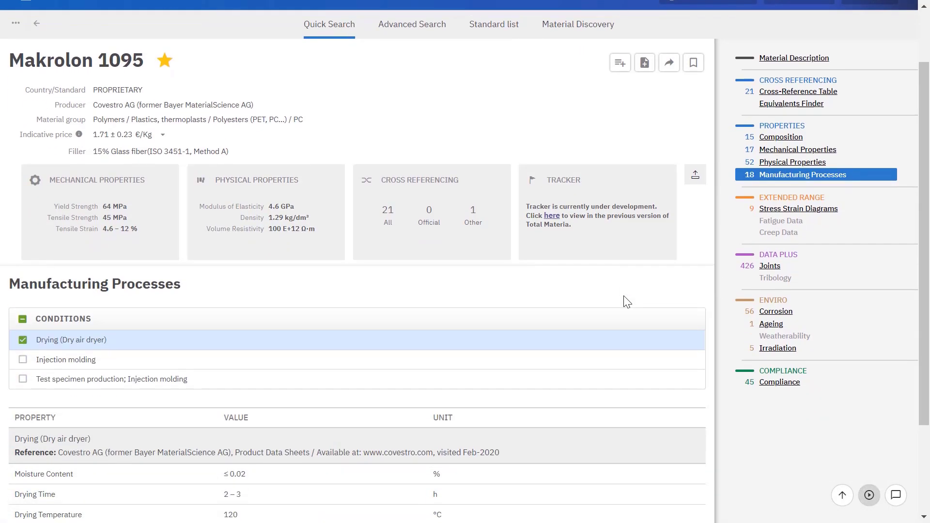
{"action": "scroll", "coordinate": [627, 302], "scroll_direction": "down", "scroll_amount": 2}
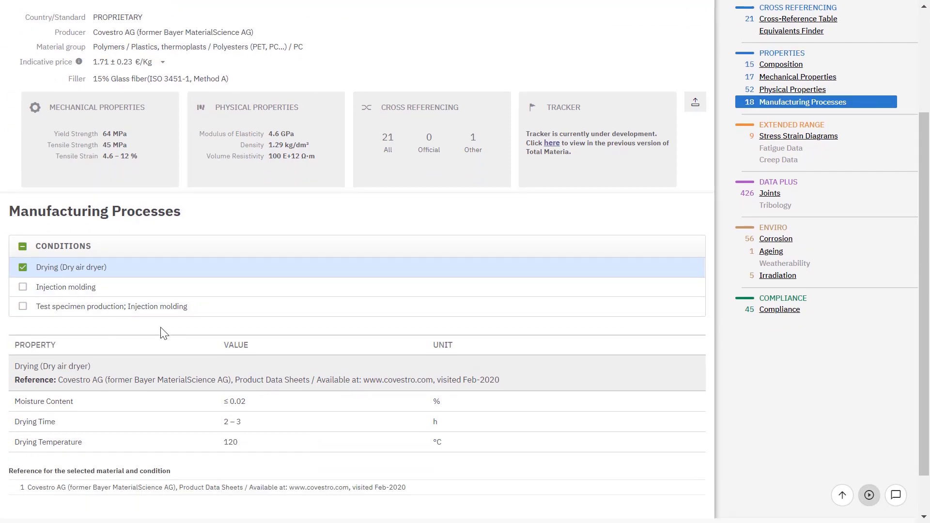
{"action": "scroll", "coordinate": [710, 259], "scroll_direction": "up", "scroll_amount": 3}
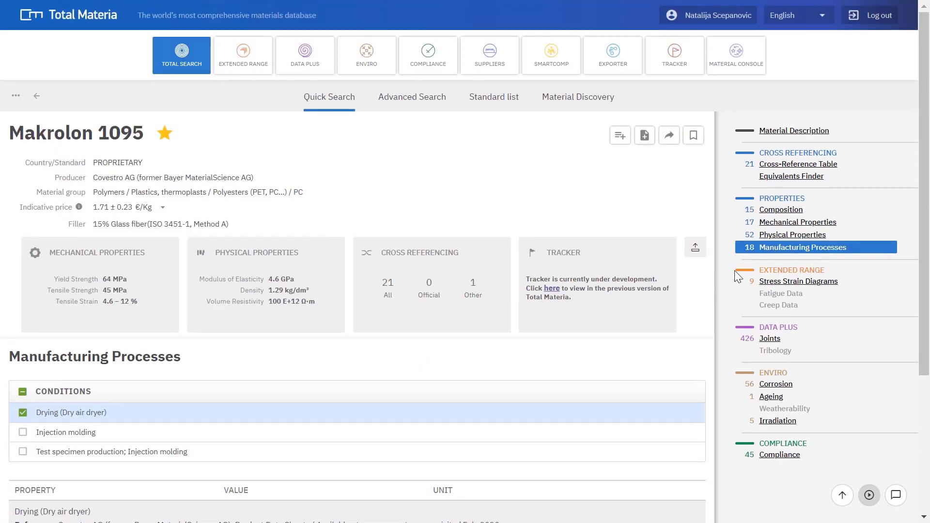
{"action": "left_click", "coordinate": [831, 283]}
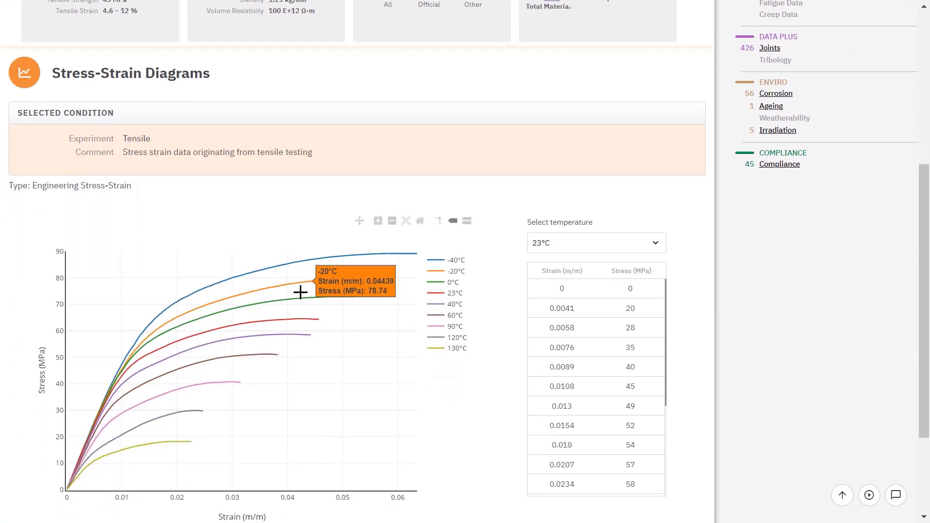
{"action": "scroll", "coordinate": [796, 348], "scroll_direction": "up", "scroll_amount": 3}
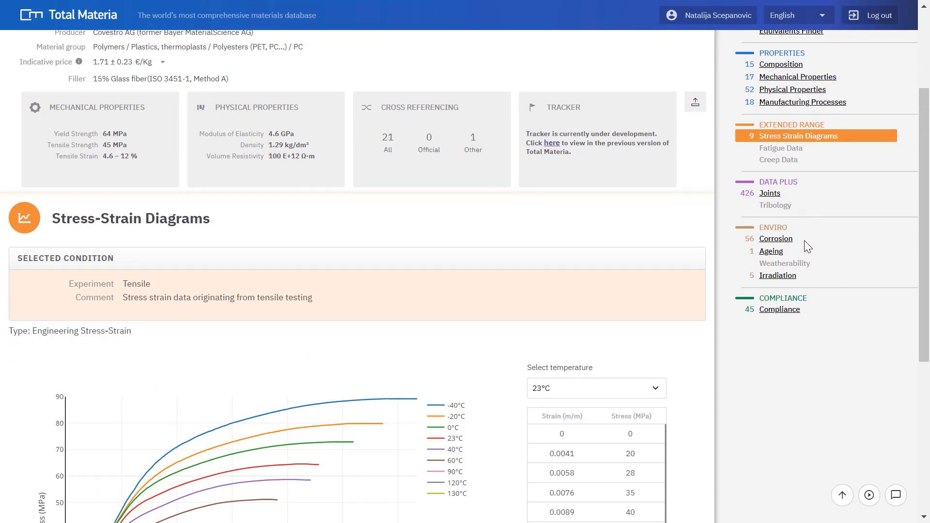
Open the corrosion data and review its media, conditions and the chemical resistance for the selected condition.
{"action": "left_click", "coordinate": [780, 238]}
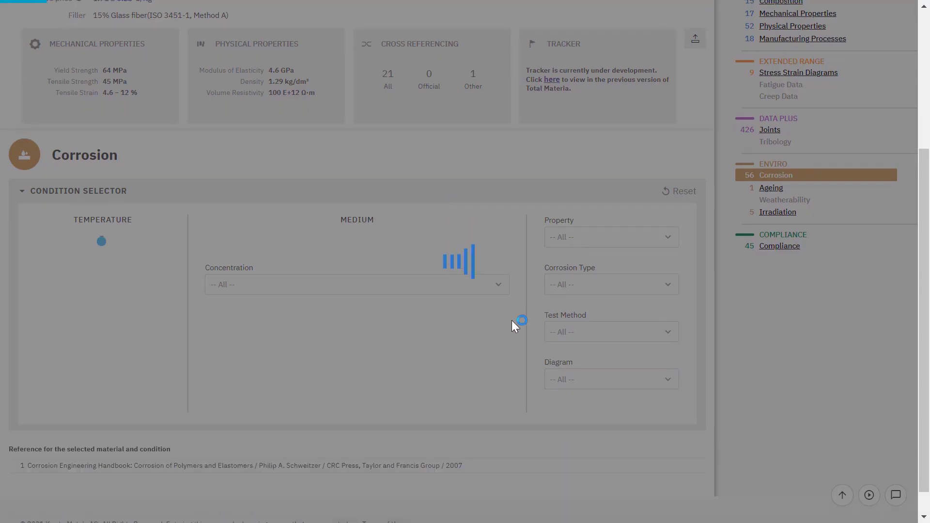
{"action": "scroll", "coordinate": [456, 407], "scroll_direction": "down", "scroll_amount": 2}
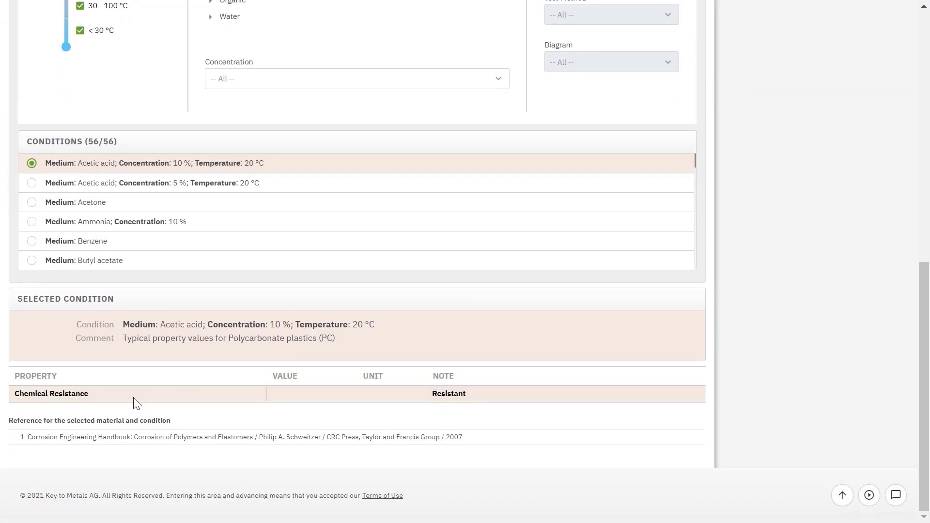
{"action": "scroll", "coordinate": [133, 397], "scroll_direction": "up", "scroll_amount": 3}
{"action": "scroll", "coordinate": [333, 390], "scroll_direction": "up", "scroll_amount": 3}
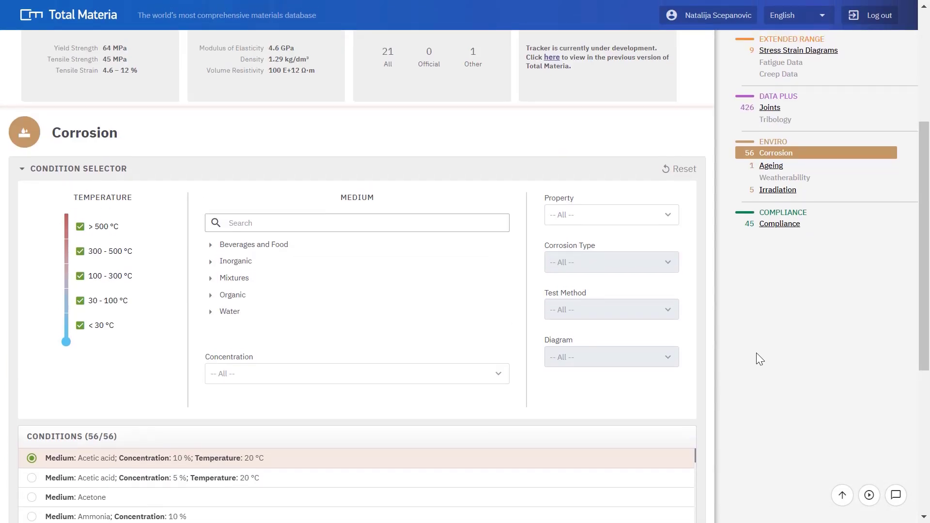
Open the compliance data of Makrolon 1095 and review the General criteria.
{"action": "scroll", "coordinate": [828, 377], "scroll_direction": "up", "scroll_amount": 3}
{"action": "left_click", "coordinate": [790, 368]}
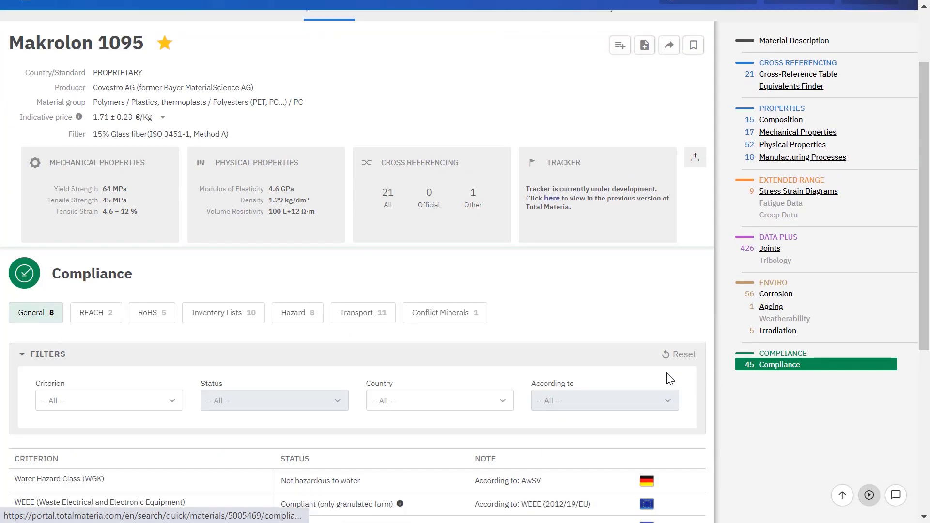
{"action": "scroll", "coordinate": [722, 382], "scroll_direction": "down", "scroll_amount": 3}
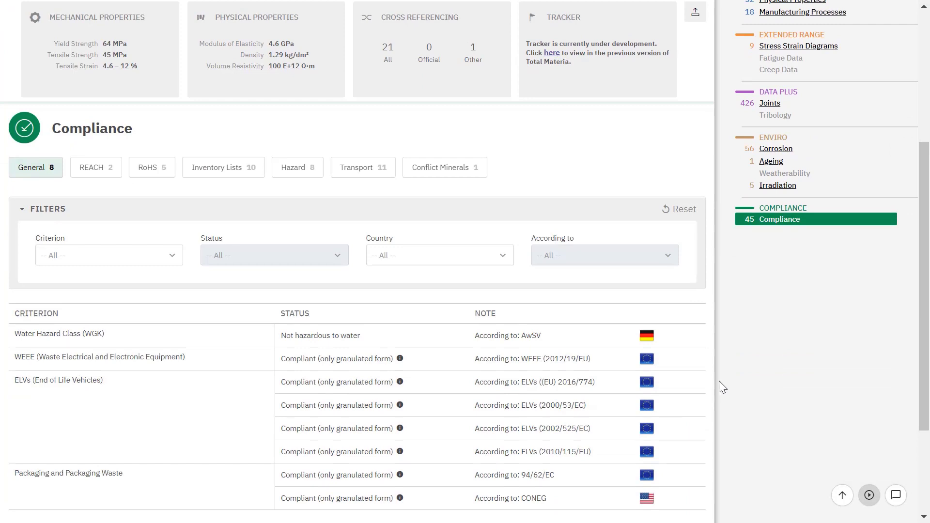
{"action": "scroll", "coordinate": [719, 381], "scroll_direction": "down", "scroll_amount": 2}
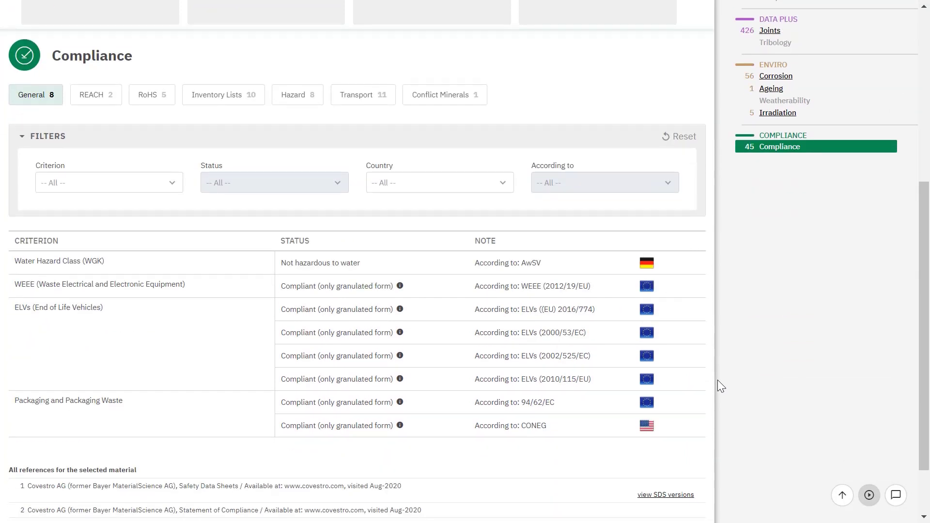
Go through the REACH, RoHS and Inventory Lists categories of the compliance data.
{"action": "left_click", "coordinate": [95, 94]}
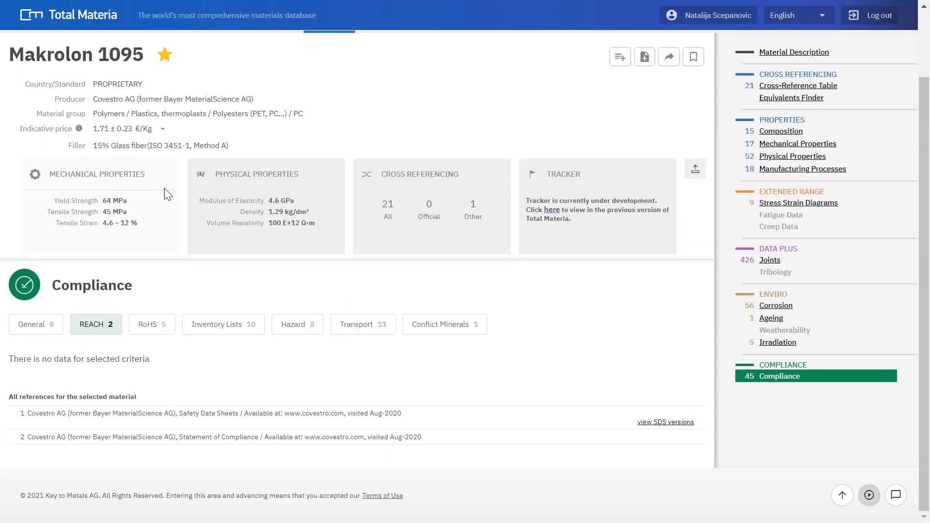
{"action": "left_click", "coordinate": [153, 169]}
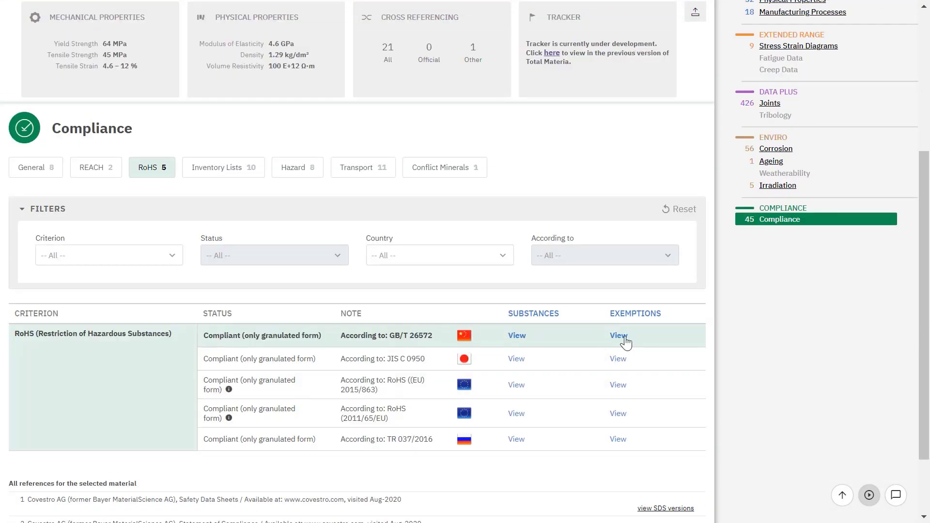
{"action": "left_click", "coordinate": [239, 172]}
{"action": "scroll", "coordinate": [334, 259], "scroll_direction": "down", "scroll_amount": 3}
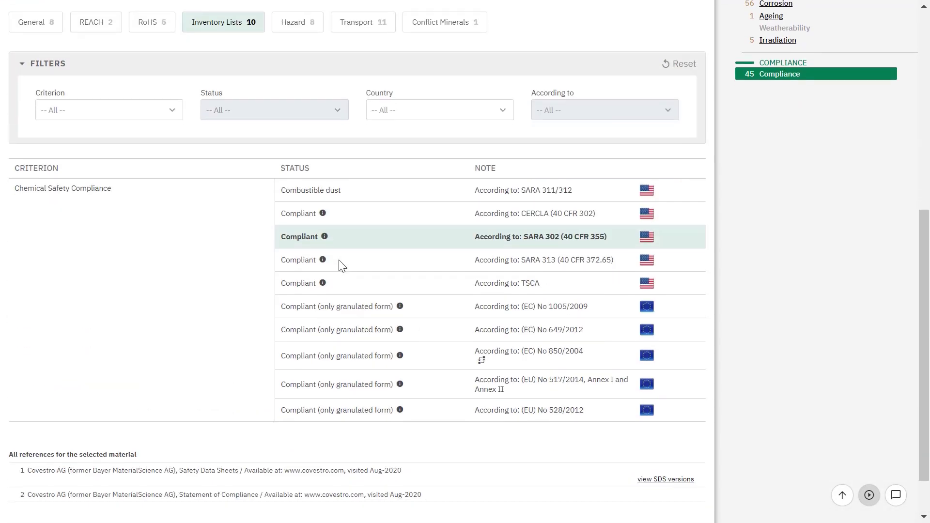
Go through the Hazard, Transport and Conflict Minerals categories of the compliance data.
{"action": "scroll", "coordinate": [386, 323], "scroll_direction": "up", "scroll_amount": 2}
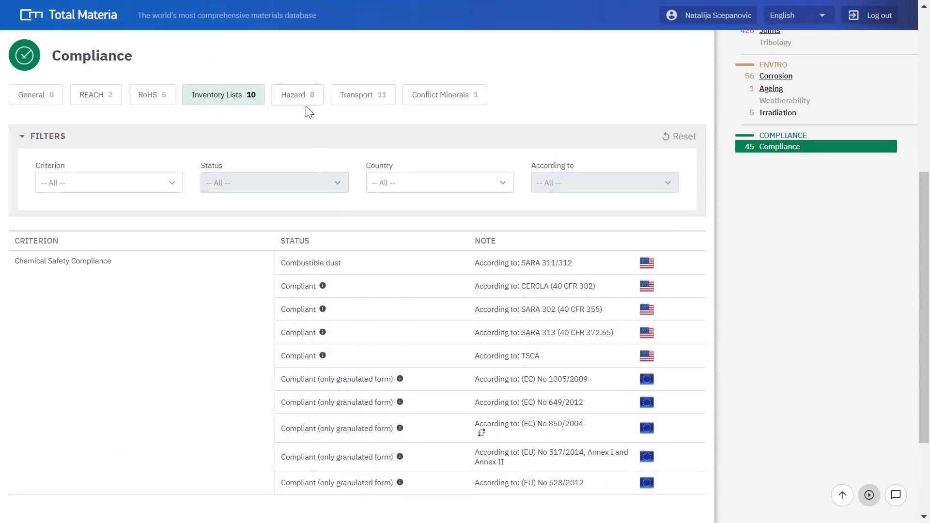
{"action": "left_click", "coordinate": [305, 99]}
{"action": "left_click", "coordinate": [359, 96]}
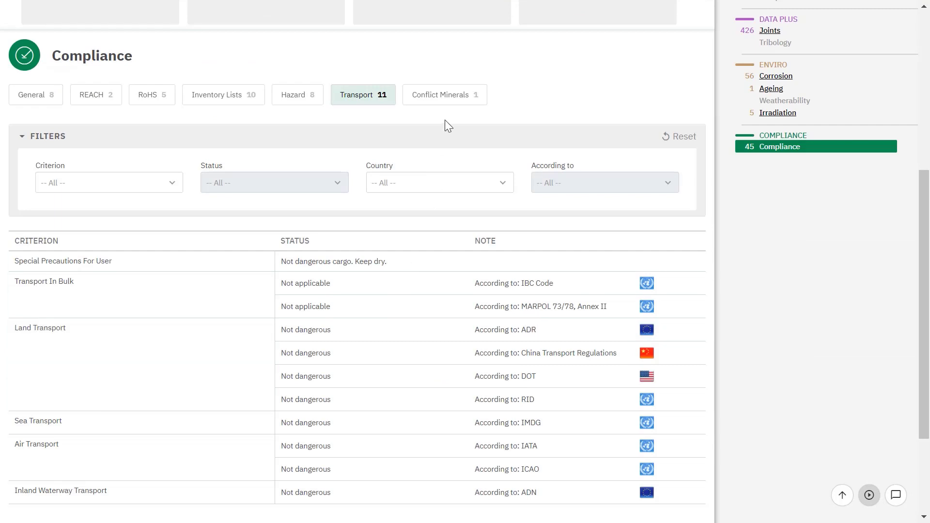
{"action": "left_click", "coordinate": [440, 95]}
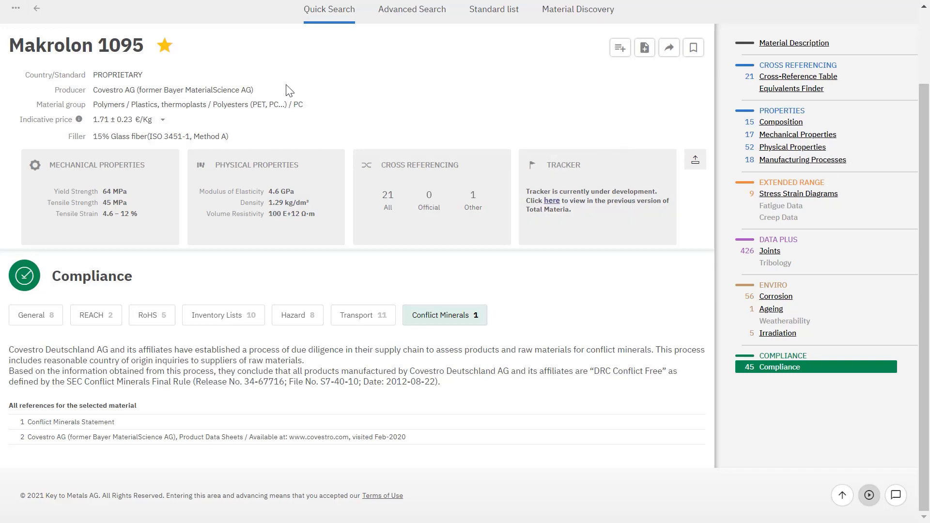
Open the cross-reference table of Makrolon 1095 and look through the listed equivalents.
{"action": "left_click", "coordinate": [804, 77]}
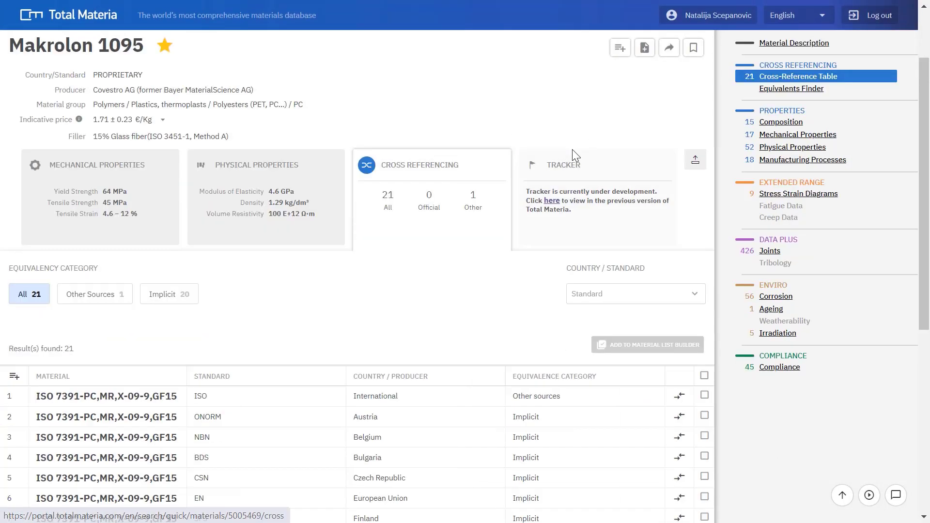
{"action": "scroll", "coordinate": [361, 324], "scroll_direction": "down", "scroll_amount": 1}
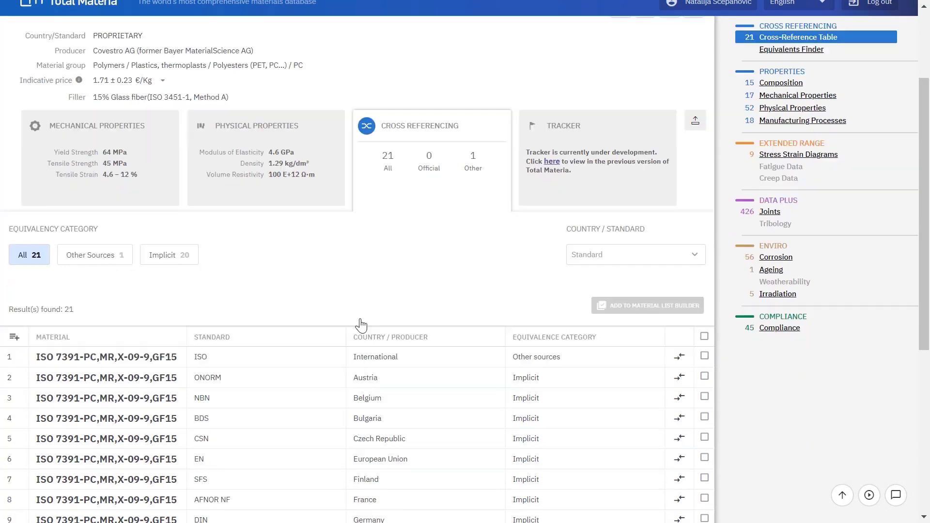
{"action": "scroll", "coordinate": [314, 300], "scroll_direction": "down", "scroll_amount": 1}
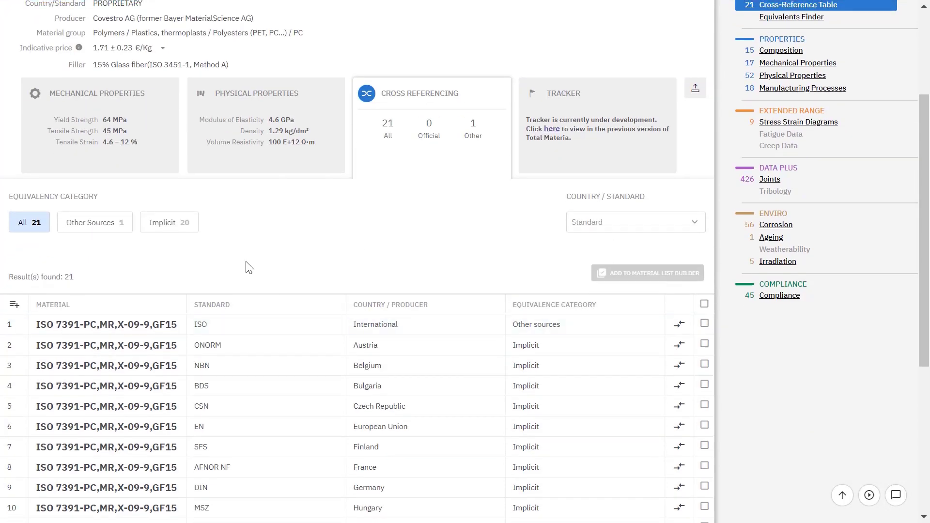
{"action": "scroll", "coordinate": [250, 267], "scroll_direction": "up", "scroll_amount": 2}
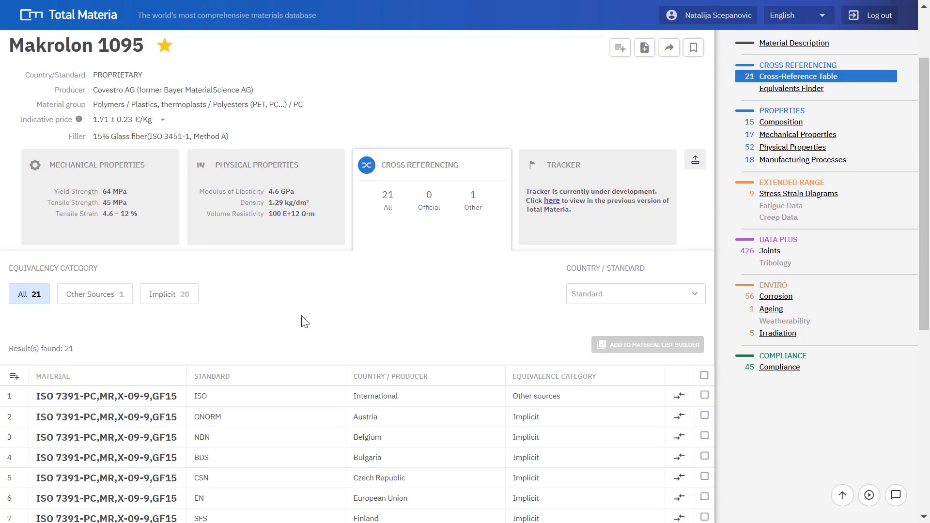
Filter the equivalents to the Implicit category and compare Makrolon 1095 with the Austrian ONORM material, then close the comparison.
{"action": "left_click", "coordinate": [165, 303]}
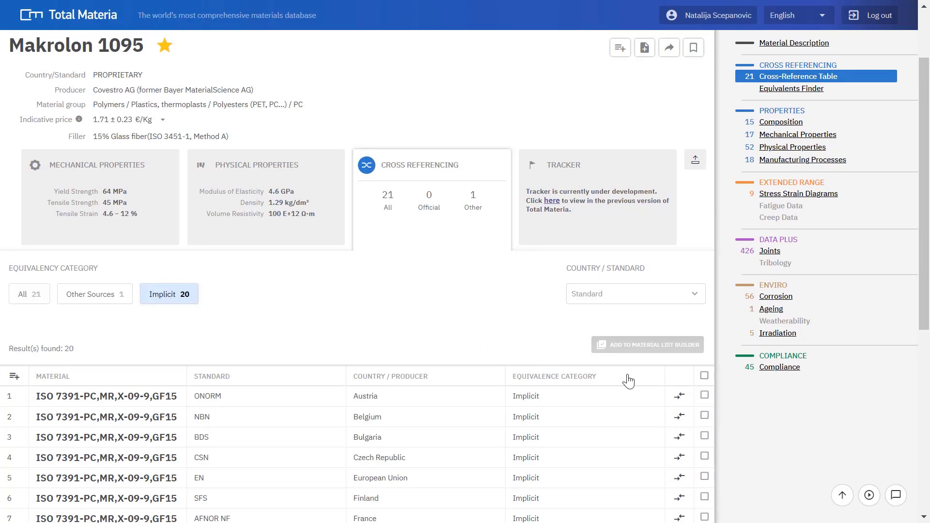
{"action": "left_click", "coordinate": [680, 396]}
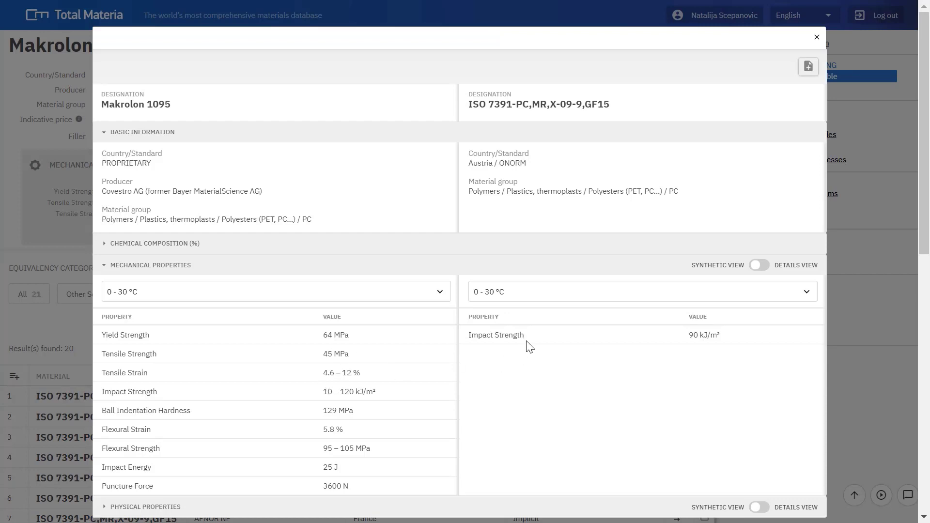
{"action": "left_click", "coordinate": [816, 38]}
{"action": "scroll", "coordinate": [805, 110], "scroll_direction": "up", "scroll_amount": 2}
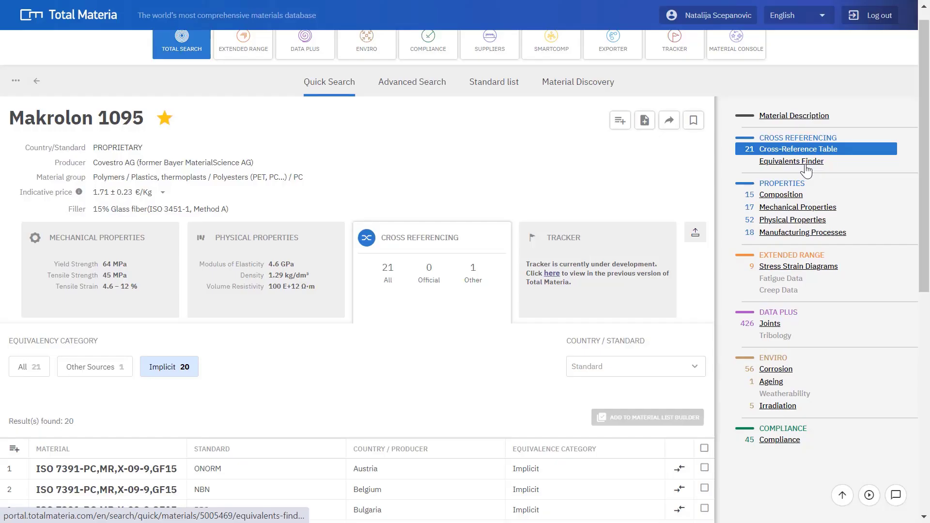
Open the Equivalents Finder and add Tensile Strain, Yield Strength and Coefficient of Linear Thermal Expansion as search properties.
{"action": "left_click", "coordinate": [799, 160]}
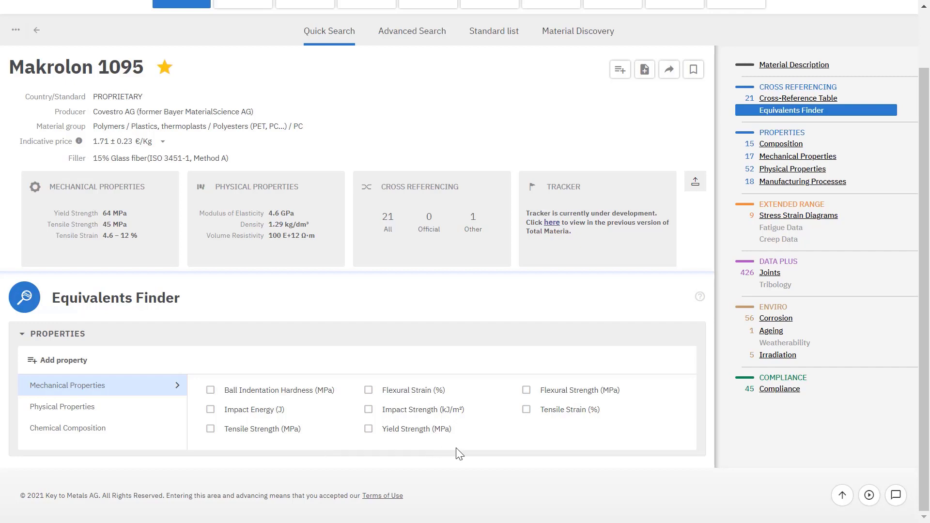
{"action": "left_click", "coordinate": [535, 413]}
{"action": "left_click", "coordinate": [405, 433]}
{"action": "scroll", "coordinate": [406, 433], "scroll_direction": "down", "scroll_amount": 3}
{"action": "left_click", "coordinate": [115, 264]}
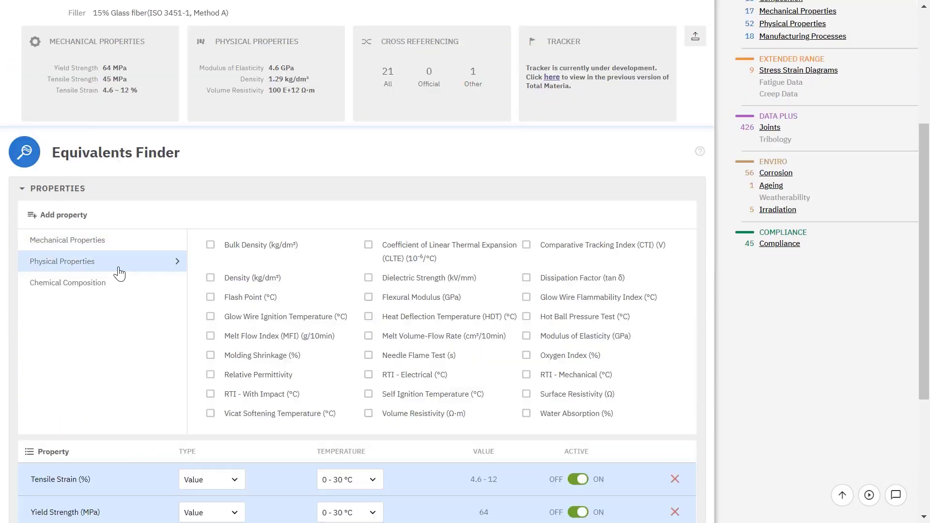
{"action": "left_click", "coordinate": [385, 248]}
{"action": "scroll", "coordinate": [188, 220], "scroll_direction": "down", "scroll_amount": 5}
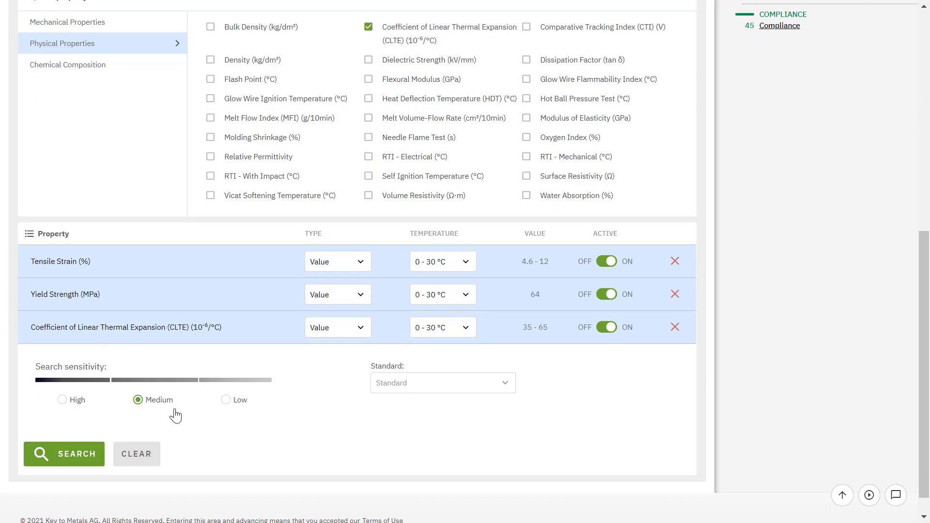
Read the Equivalents Finder help on search sensitivity and search for equivalents with Medium sensitivity.
{"action": "scroll", "coordinate": [265, 421], "scroll_direction": "up", "scroll_amount": 4}
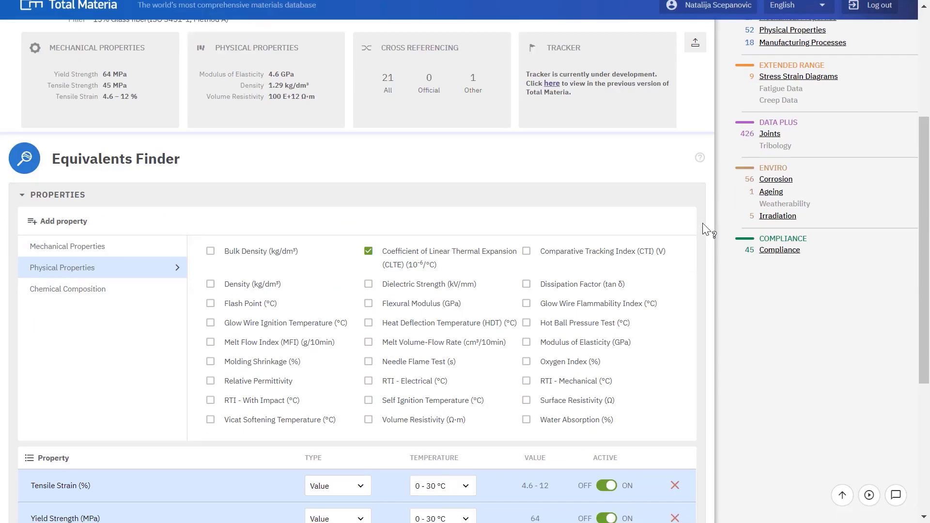
{"action": "scroll", "coordinate": [396, 398], "scroll_direction": "down", "scroll_amount": 3}
{"action": "scroll", "coordinate": [396, 398], "scroll_direction": "down", "scroll_amount": 3}
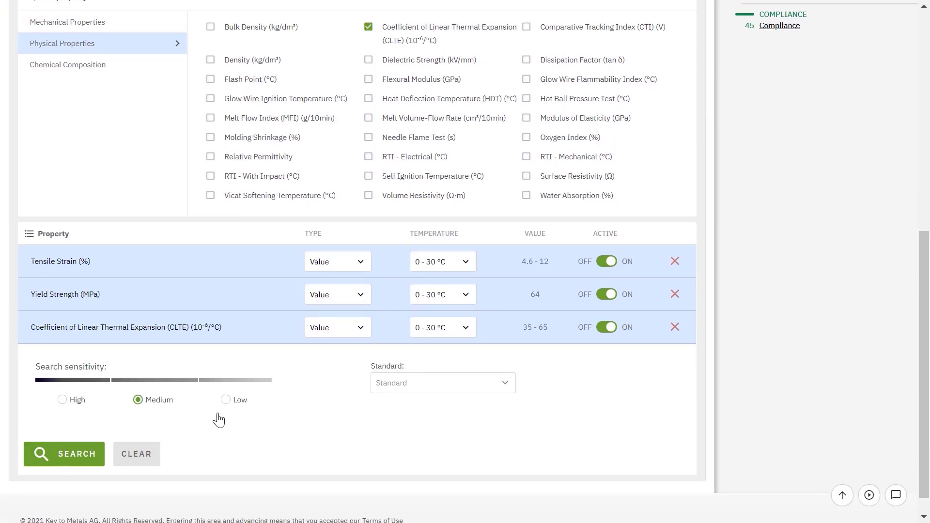
{"action": "scroll", "coordinate": [718, 392], "scroll_direction": "up", "scroll_amount": 10}
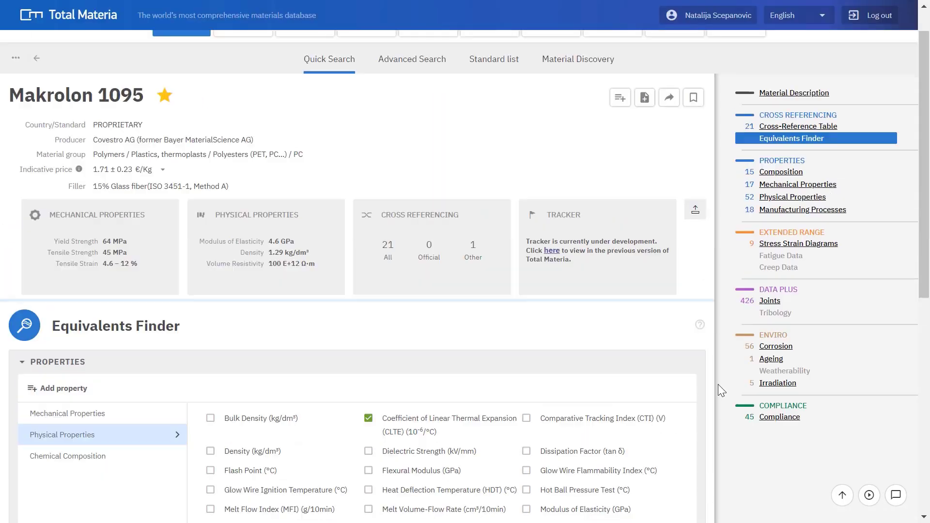
{"action": "mouse_move", "coordinate": [702, 366]}
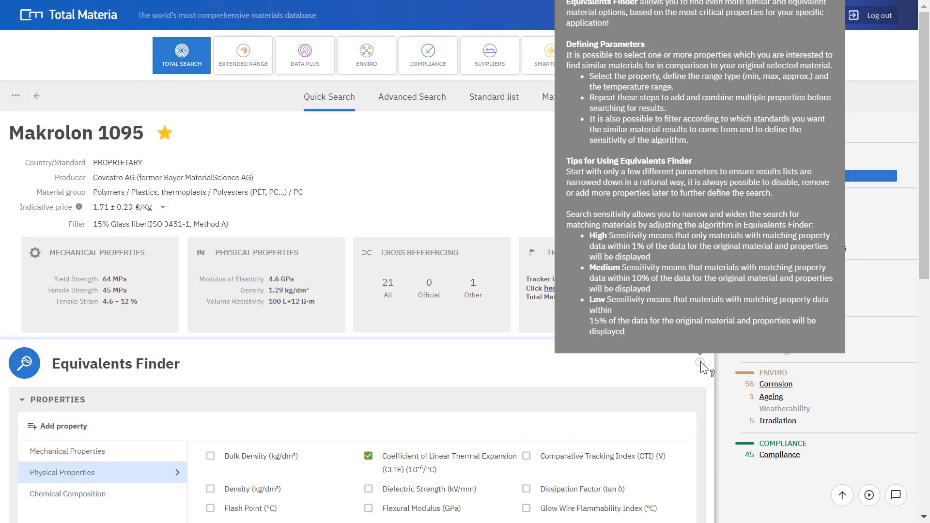
{"action": "scroll", "coordinate": [297, 475], "scroll_direction": "down", "scroll_amount": 9}
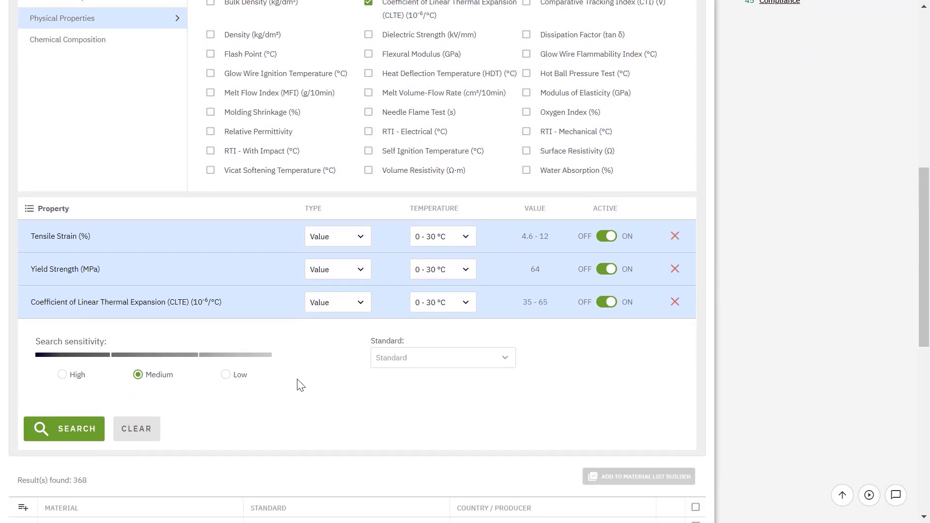
{"action": "scroll", "coordinate": [301, 385], "scroll_direction": "down", "scroll_amount": 2}
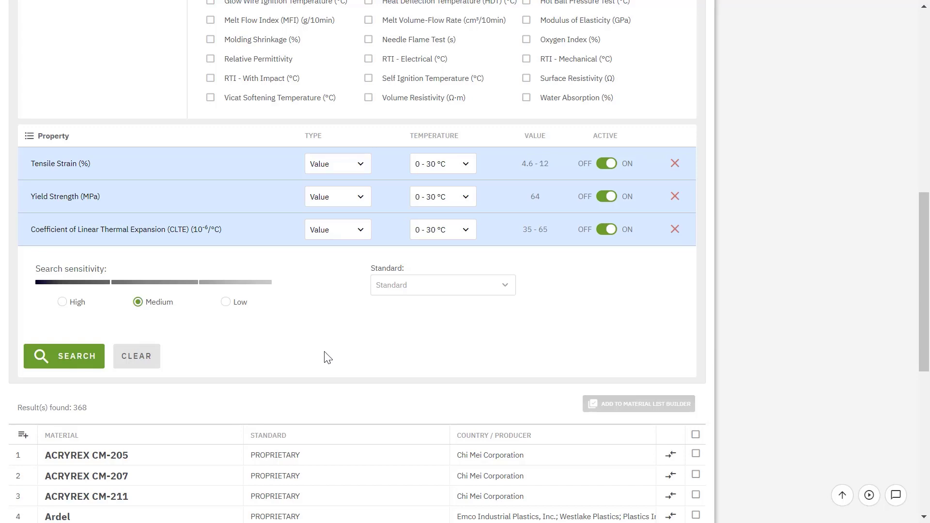
Add Chemical Composition to the search properties and rerun the equivalents search.
{"action": "scroll", "coordinate": [326, 357], "scroll_direction": "up", "scroll_amount": 5}
{"action": "left_click", "coordinate": [96, 261]}
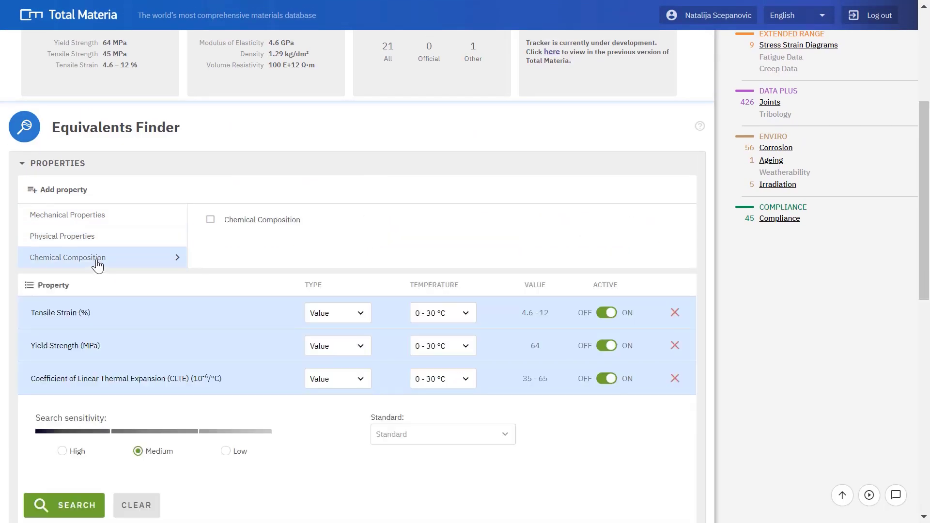
{"action": "left_click", "coordinate": [207, 221]}
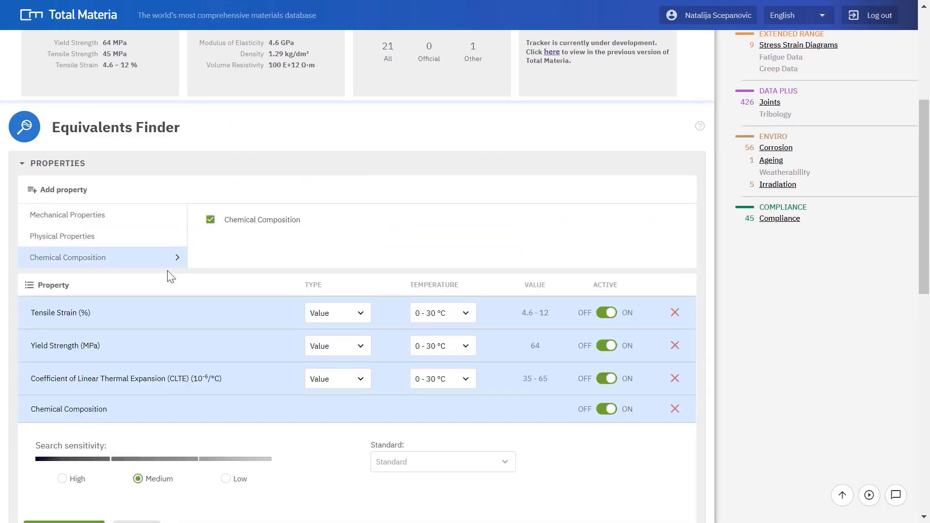
{"action": "scroll", "coordinate": [194, 291], "scroll_direction": "down", "scroll_amount": 2}
{"action": "scroll", "coordinate": [334, 434], "scroll_direction": "down", "scroll_amount": 2}
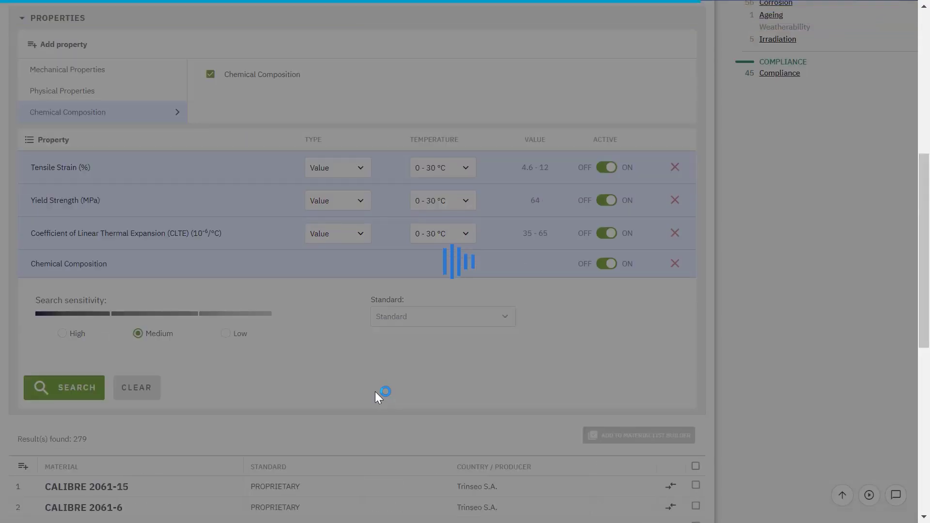
{"action": "scroll", "coordinate": [374, 391], "scroll_direction": "down", "scroll_amount": 2}
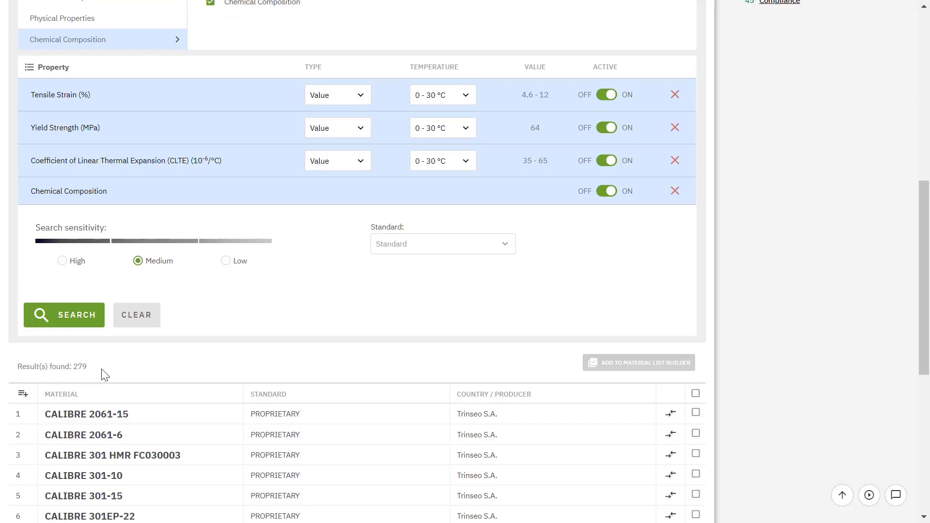
Set the search sensitivity to High, rerun the equivalents search and look through the resulting materials.
{"action": "left_click", "coordinate": [62, 261]}
{"action": "left_click", "coordinate": [90, 325]}
{"action": "scroll", "coordinate": [324, 339], "scroll_direction": "down", "scroll_amount": 2}
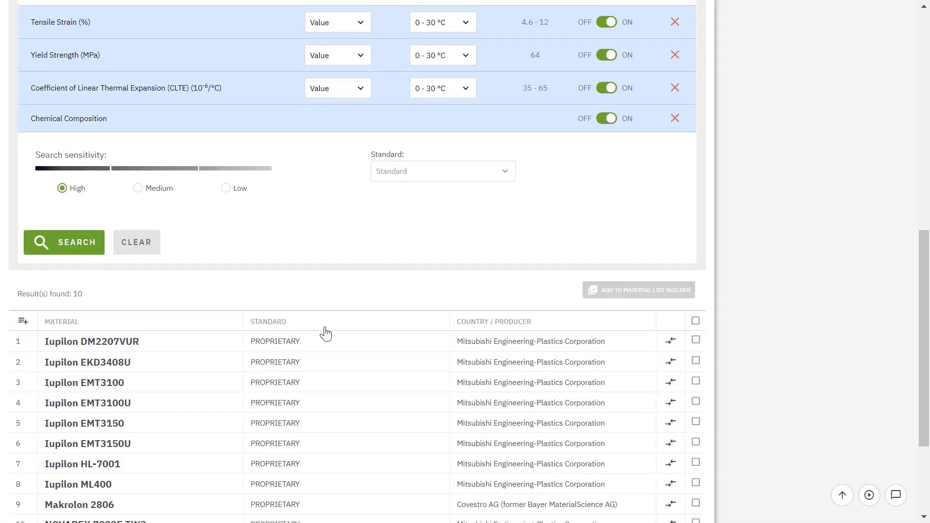
{"action": "scroll", "coordinate": [326, 335], "scroll_direction": "down", "scroll_amount": 2}
{"action": "scroll", "coordinate": [326, 328], "scroll_direction": "up", "scroll_amount": 2}
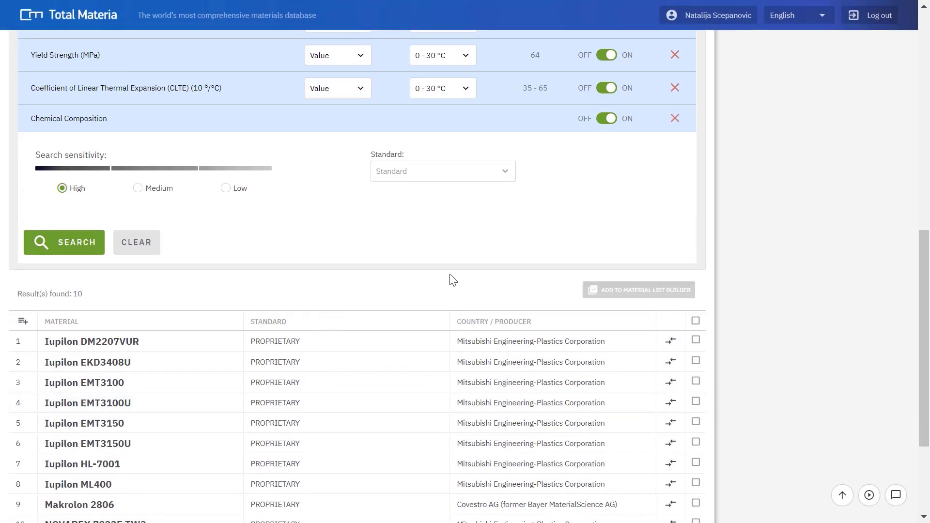
Compare Makrolon 1095 with Iupilon DM2207VUR, switching the mechanical properties to the details view, and close the comparison.
{"action": "left_click", "coordinate": [670, 345]}
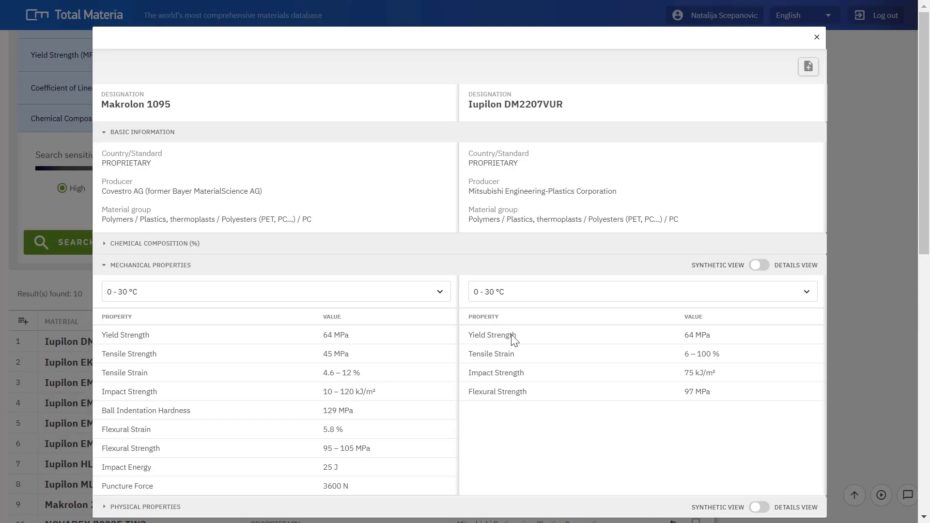
{"action": "left_click", "coordinate": [753, 264]}
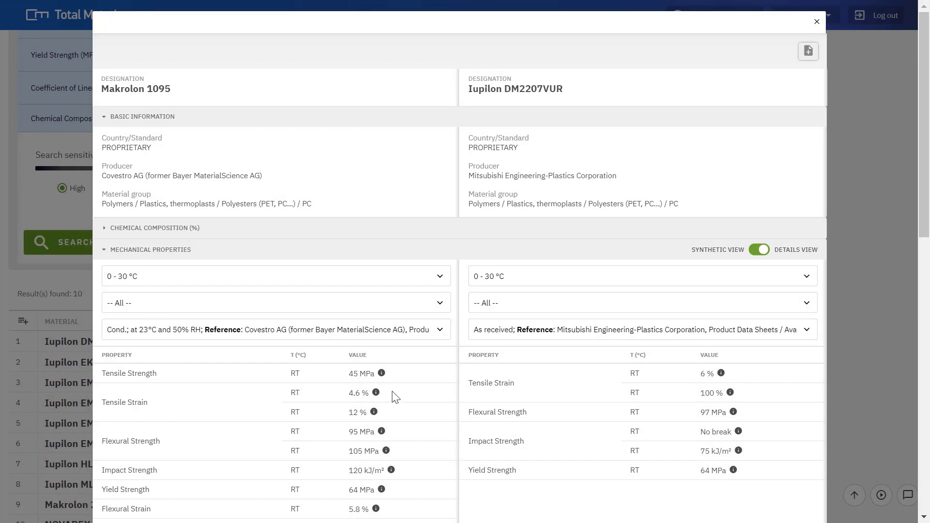
{"action": "mouse_move", "coordinate": [722, 380]}
{"action": "scroll", "coordinate": [408, 335], "scroll_direction": "down", "scroll_amount": 2}
{"action": "left_click", "coordinate": [817, 24]}
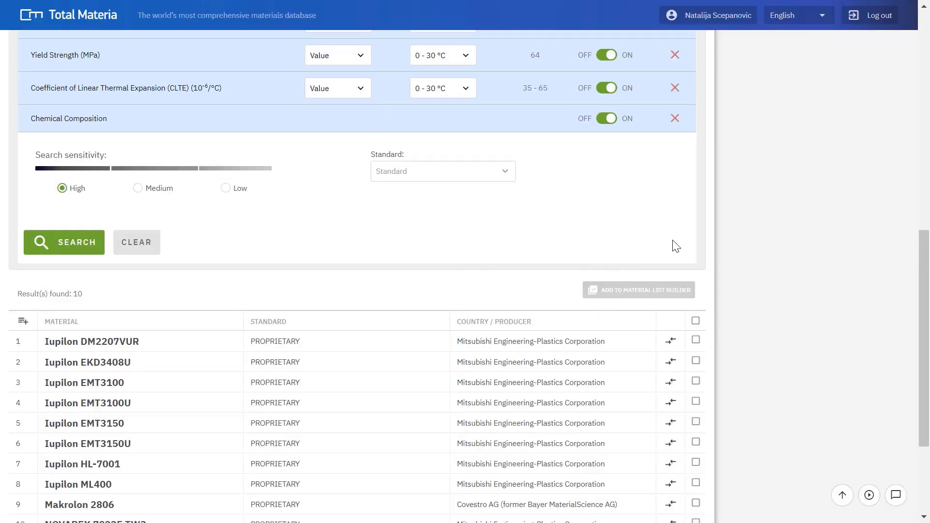
Open the material description of Makrolon 1095 and copy "Injection molding" from its Processing entry.
{"action": "scroll", "coordinate": [716, 248], "scroll_direction": "up", "scroll_amount": 10}
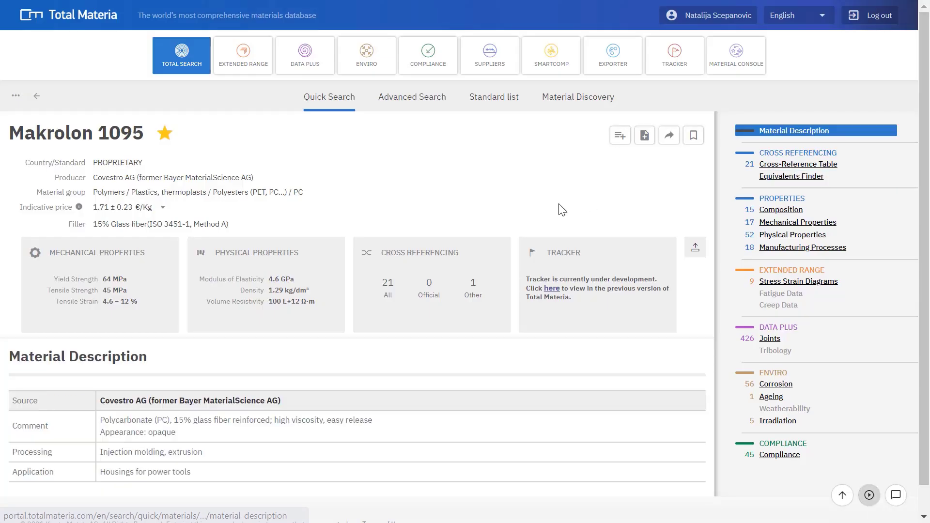
{"action": "scroll", "coordinate": [507, 234], "scroll_direction": "down", "scroll_amount": 1}
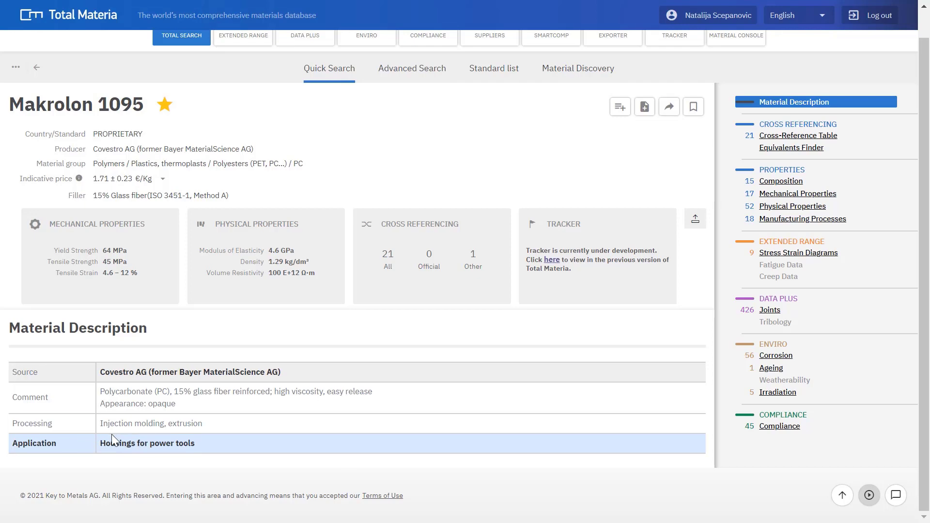
{"action": "left_click_drag", "start_coordinate": [101, 425], "coordinate": [167, 430]}
{"action": "key", "text": "ctrl+c"}
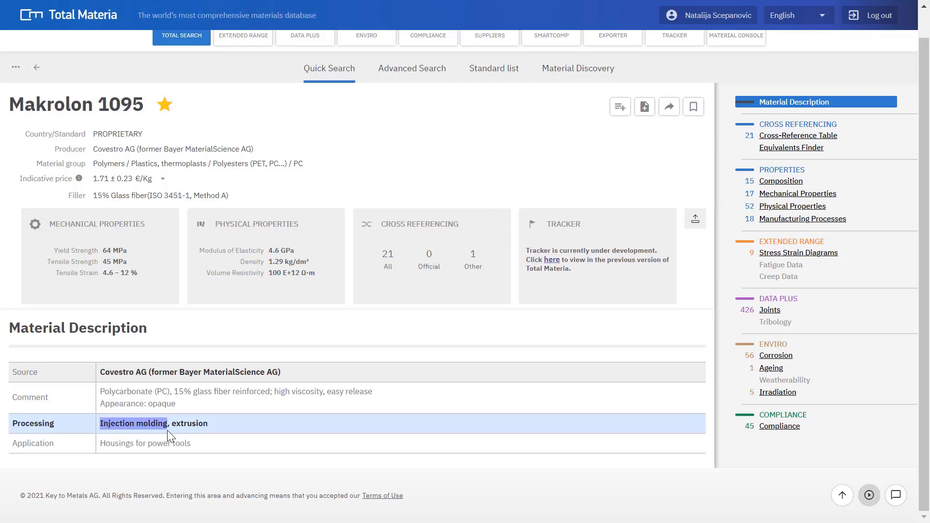
Run an advanced search for Polymers with the full text "Injection molding" matched as an exact phrase.
{"action": "left_click", "coordinate": [420, 67]}
{"action": "left_click", "coordinate": [393, 337]}
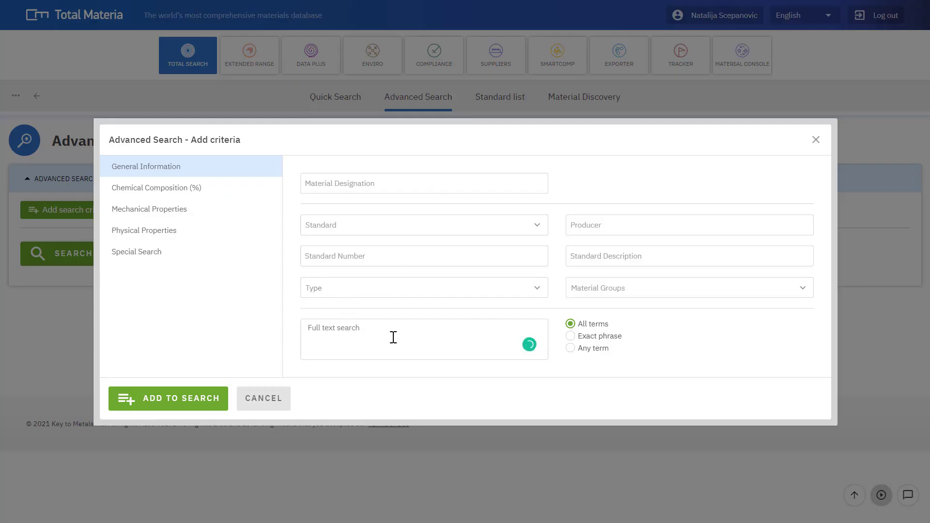
{"action": "key", "text": "ctrl+v"}
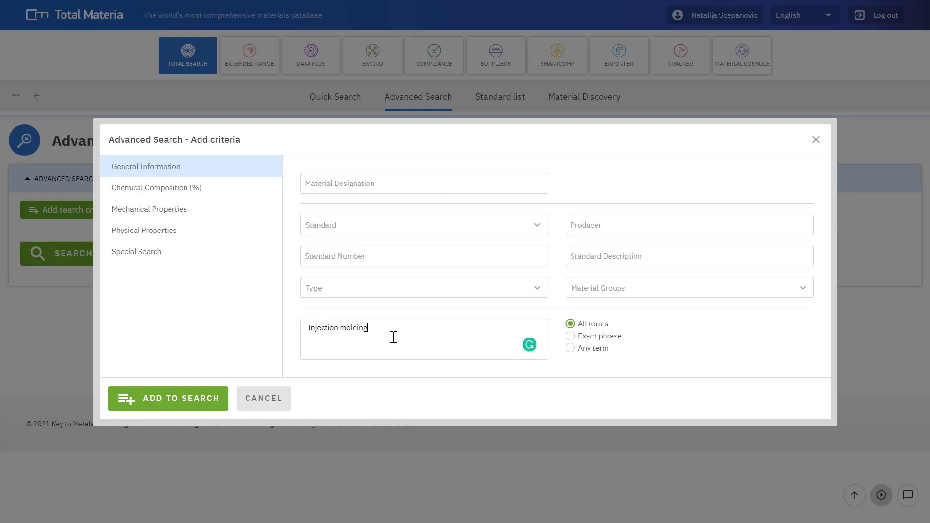
{"action": "left_click", "coordinate": [580, 337]}
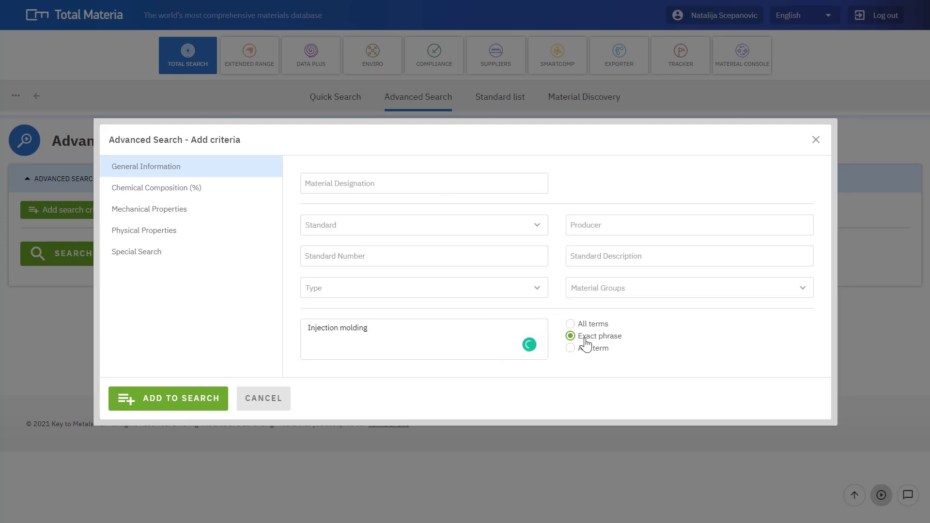
{"action": "left_click", "coordinate": [674, 293]}
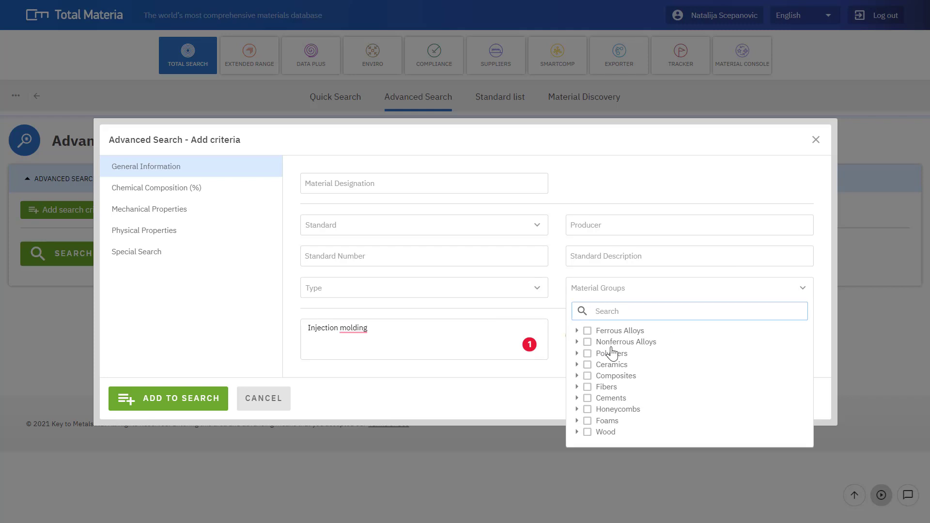
{"action": "left_click", "coordinate": [587, 354]}
{"action": "left_click", "coordinate": [438, 393]}
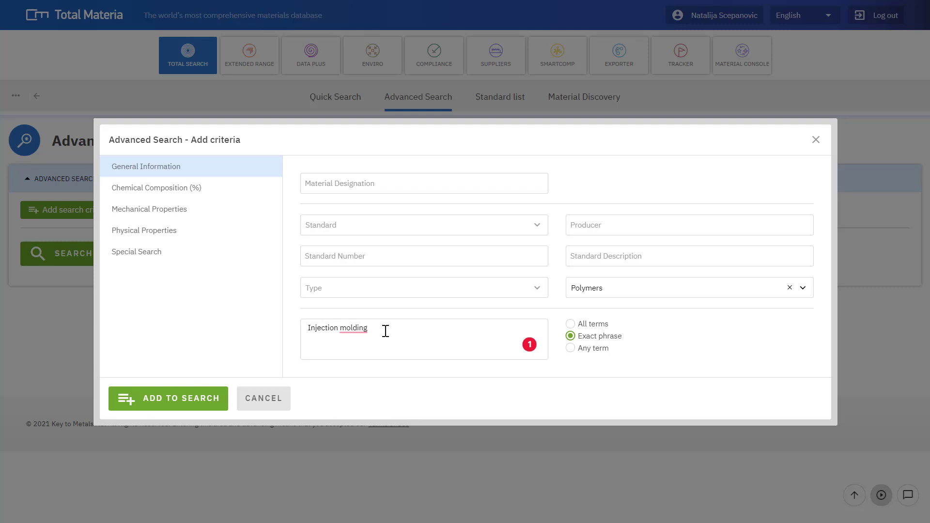
{"action": "left_click", "coordinate": [208, 400]}
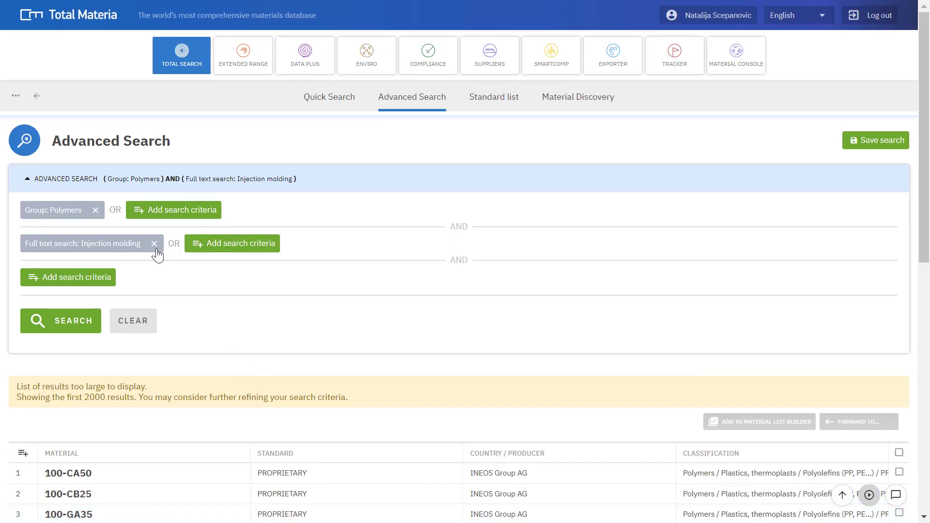
Add the full text criterion "recycle" to the advanced search as an AND condition and rerun it.
{"action": "left_click", "coordinate": [110, 248]}
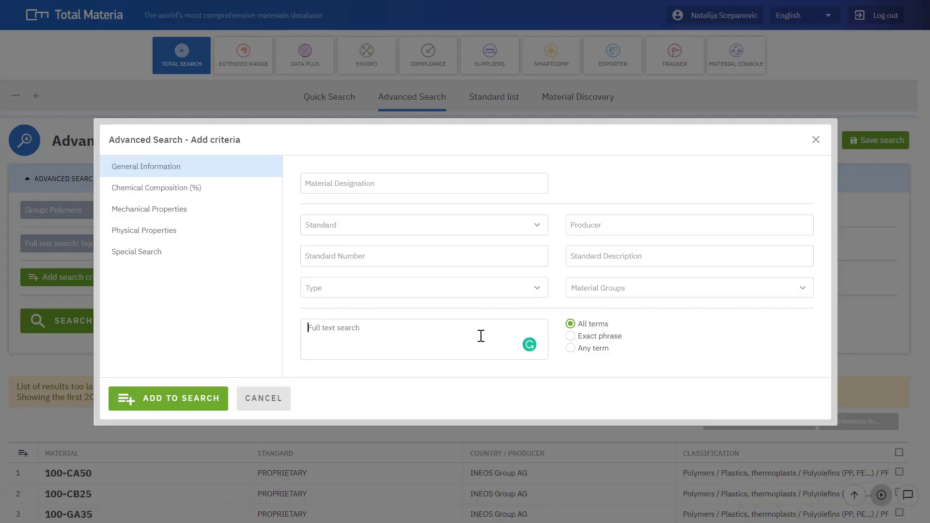
{"action": "type", "text": "recycle"}
{"action": "left_click", "coordinate": [187, 402]}
{"action": "left_click", "coordinate": [44, 362]}
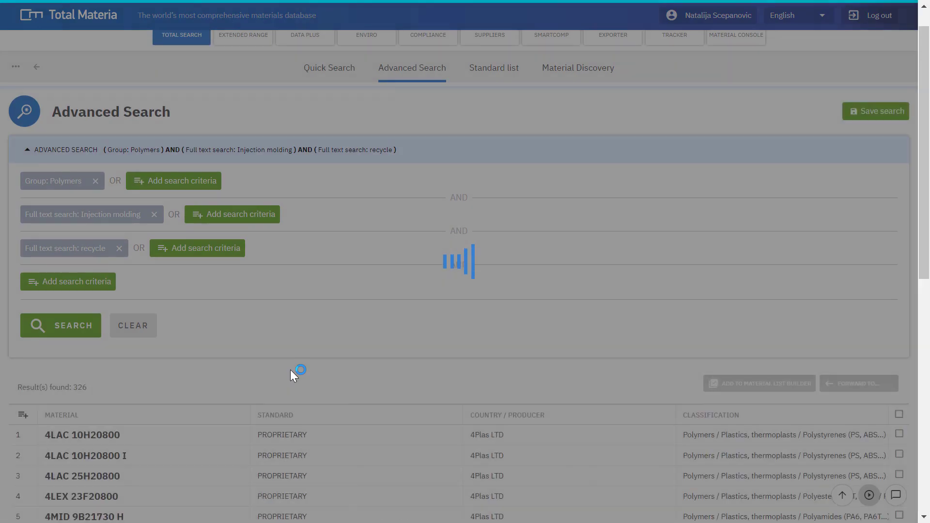
Check the number of materials found and the result list, and return to the Quick Search start page.
{"action": "scroll", "coordinate": [195, 315], "scroll_direction": "down", "scroll_amount": 3}
{"action": "left_click_drag", "start_coordinate": [73, 242], "coordinate": [118, 249]}
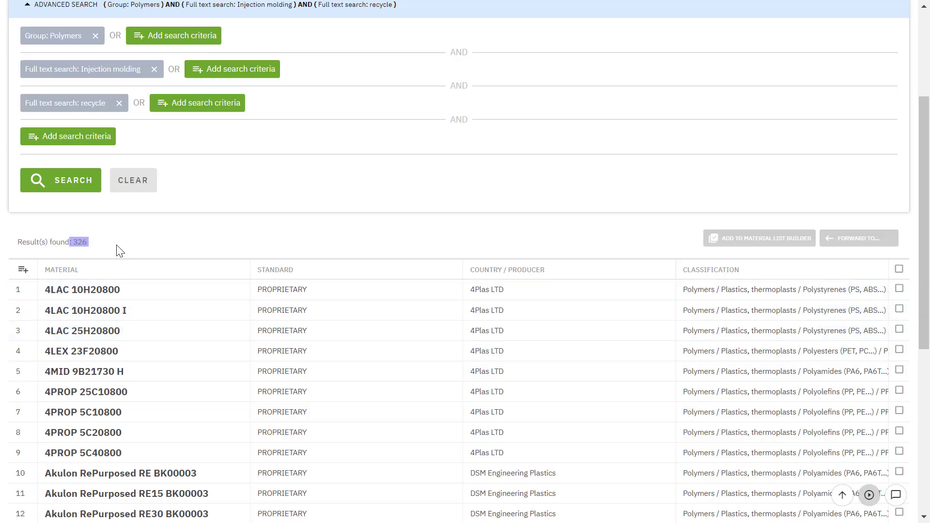
{"action": "left_click", "coordinate": [132, 252]}
{"action": "scroll", "coordinate": [138, 255], "scroll_direction": "up", "scroll_amount": 4}
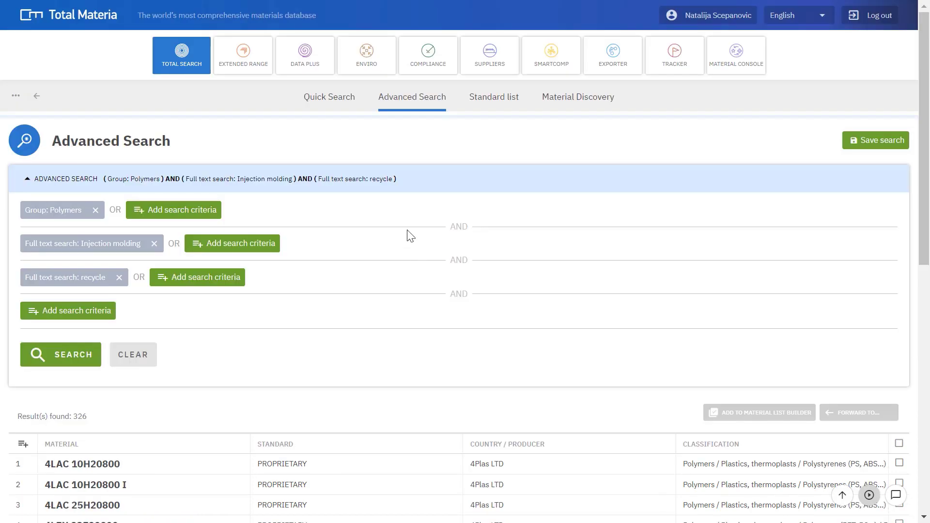
{"action": "left_click", "coordinate": [199, 69]}
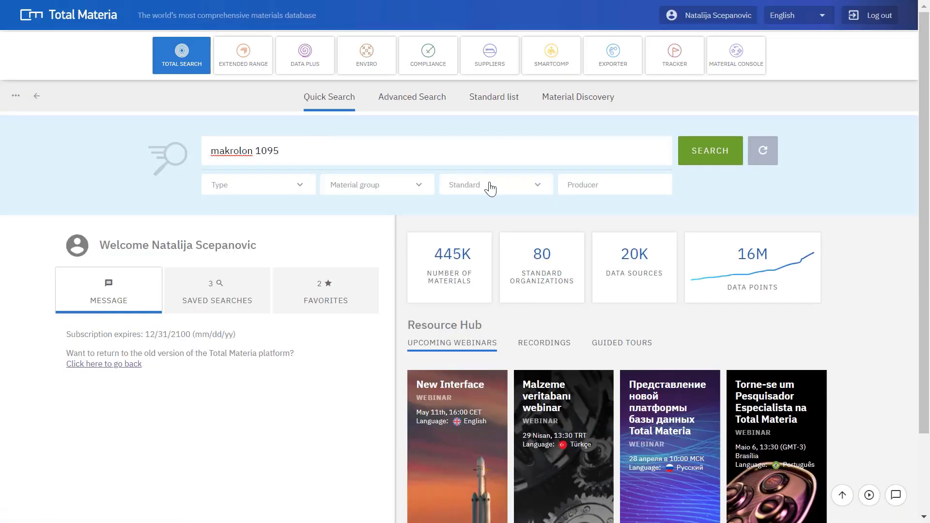